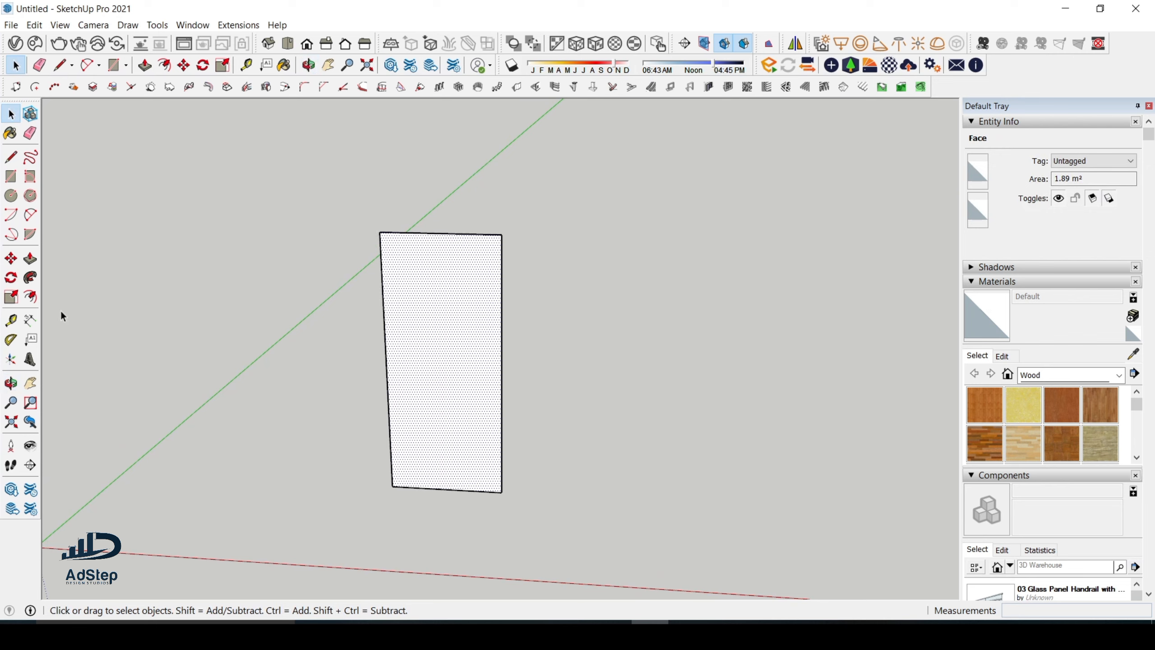
Offset the rectangular door face's outline 50 mm inward
scroll(367, 343, "down", 1)
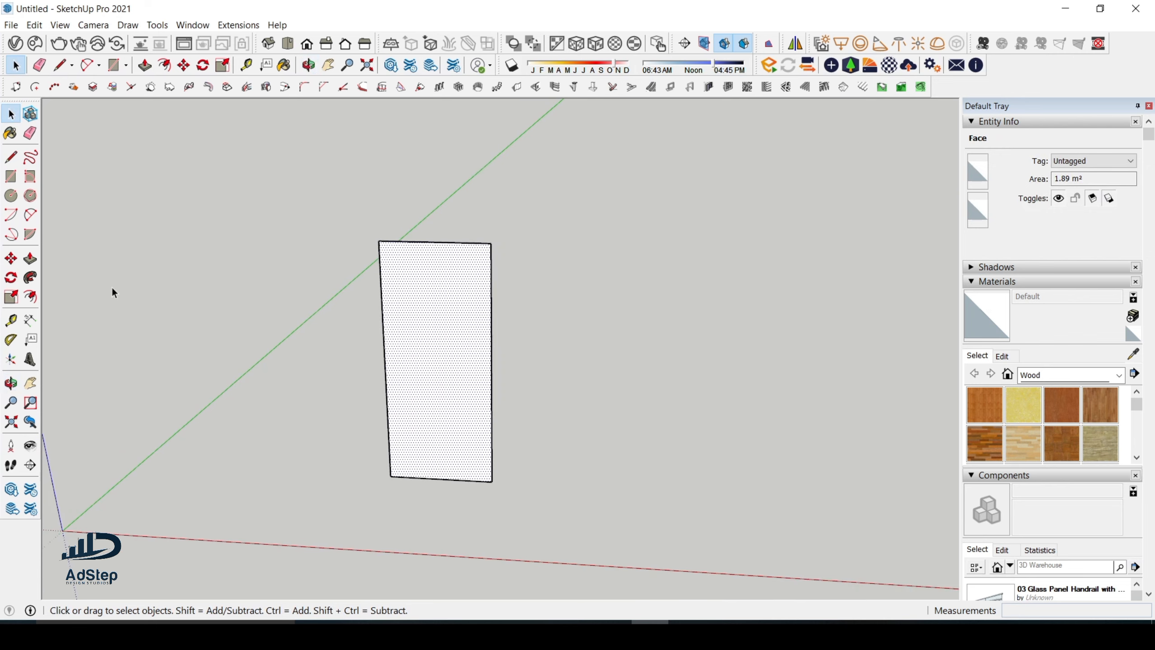
left_click(32, 297)
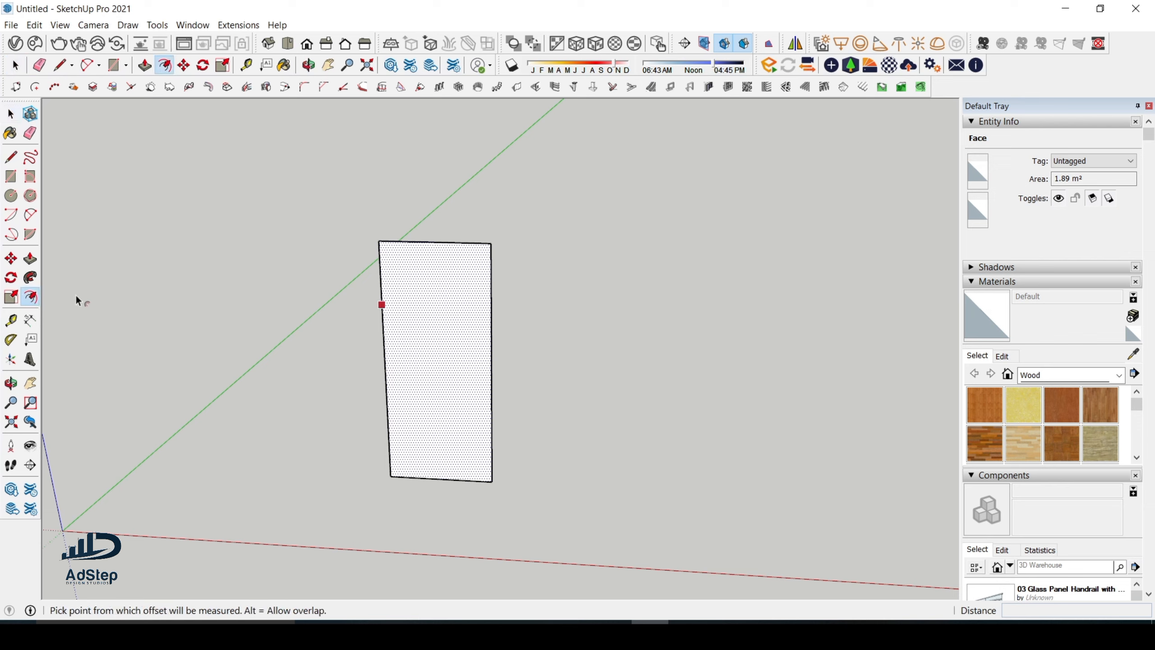
left_click(390, 312)
type("5")
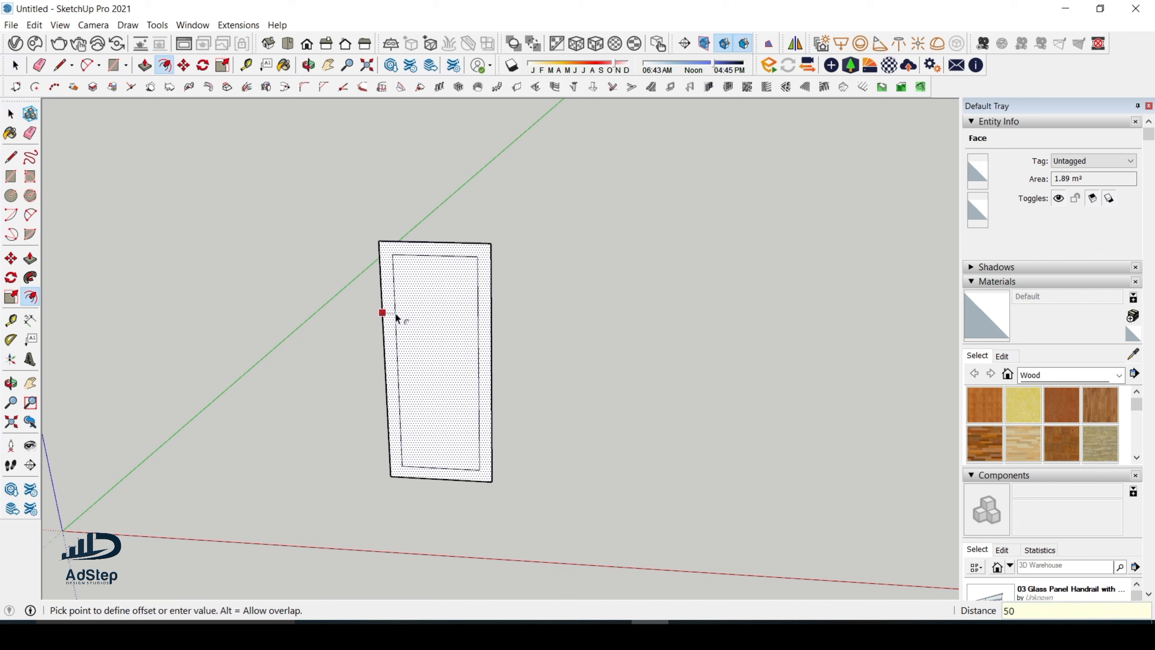
type("0")
key("Return")
scroll(441, 455, "up", 2)
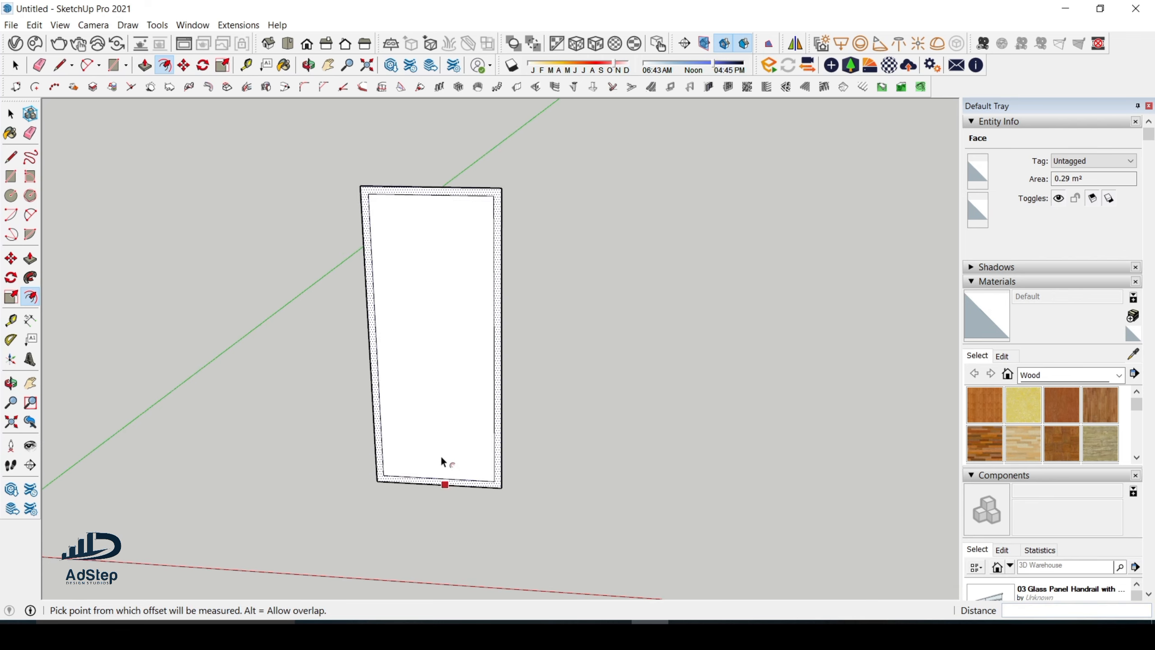
scroll(423, 455, "up", 1)
scroll(402, 450, "down", 3)
key("o")
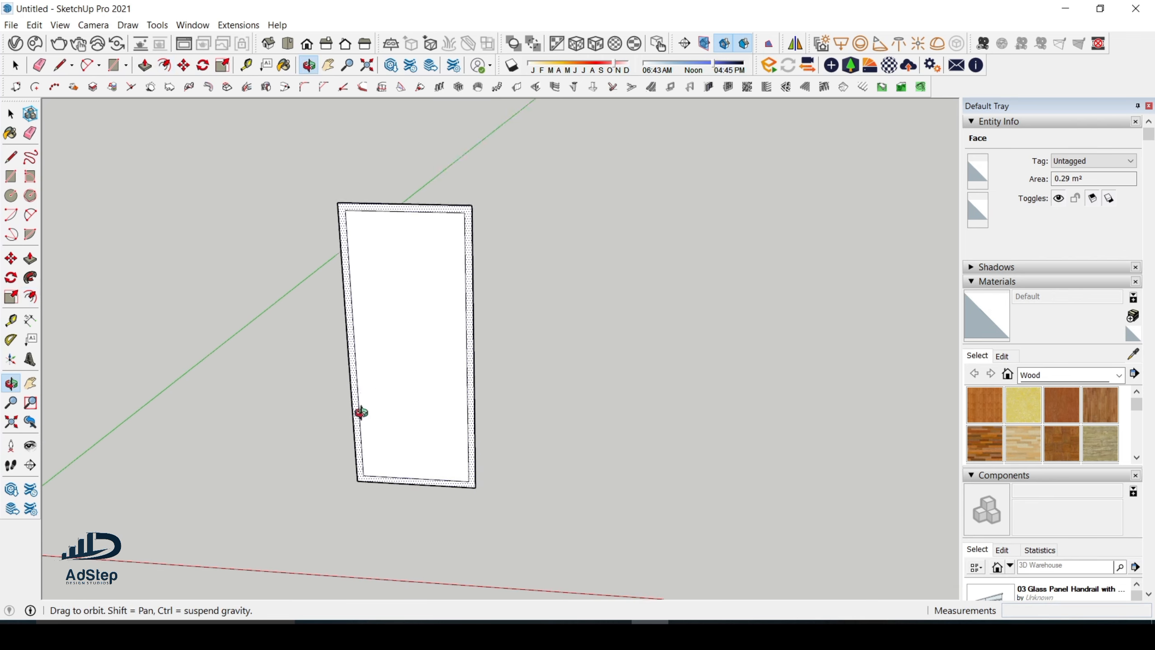
Try to group the border face around the door opening together with its edges
key("space")
scroll(350, 408, "up", 2)
scroll(361, 374, "down", 2)
scroll(368, 413, "up", 3)
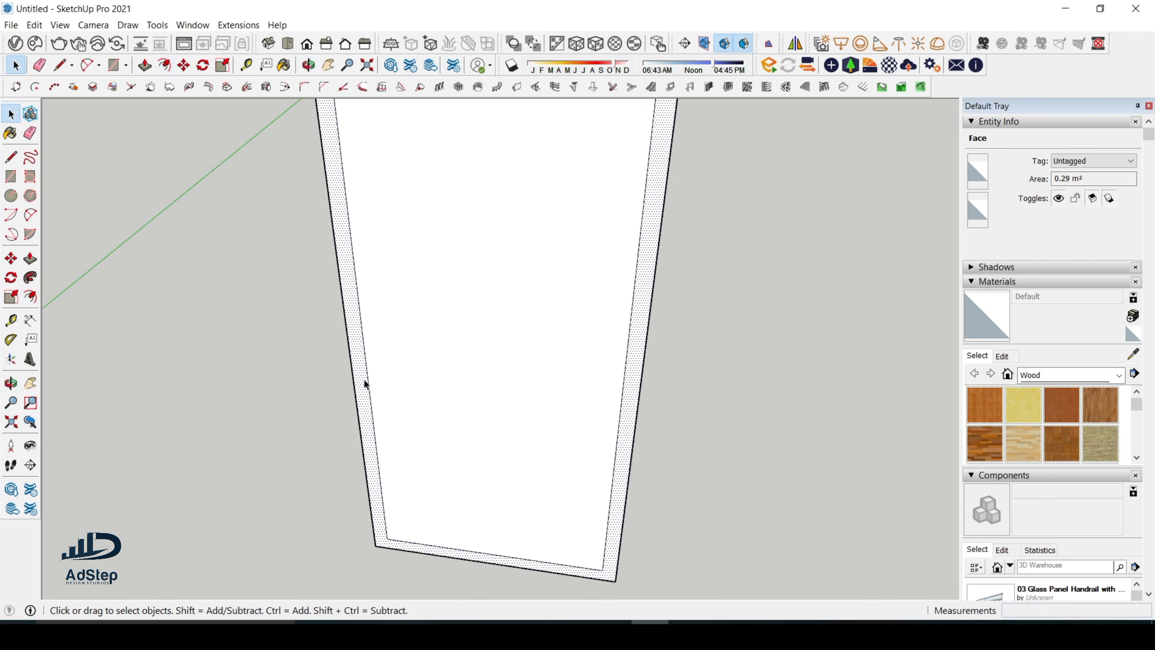
double_click(361, 394)
right_click(360, 394)
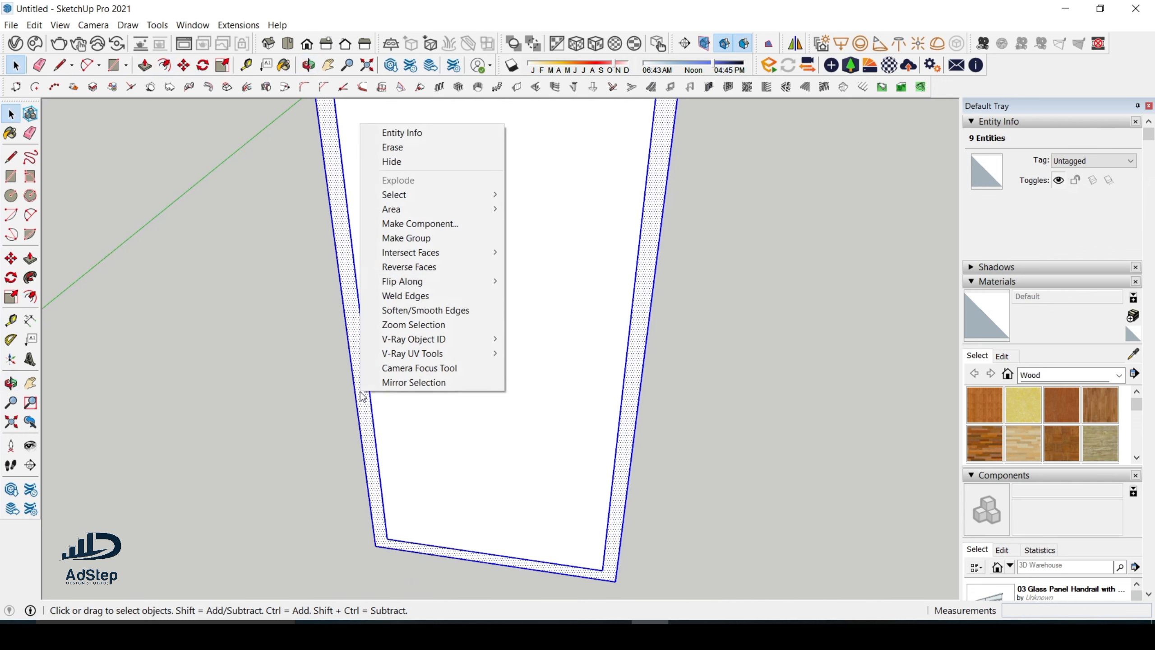
left_click(454, 238)
scroll(537, 432, "down", 1)
left_click(637, 438)
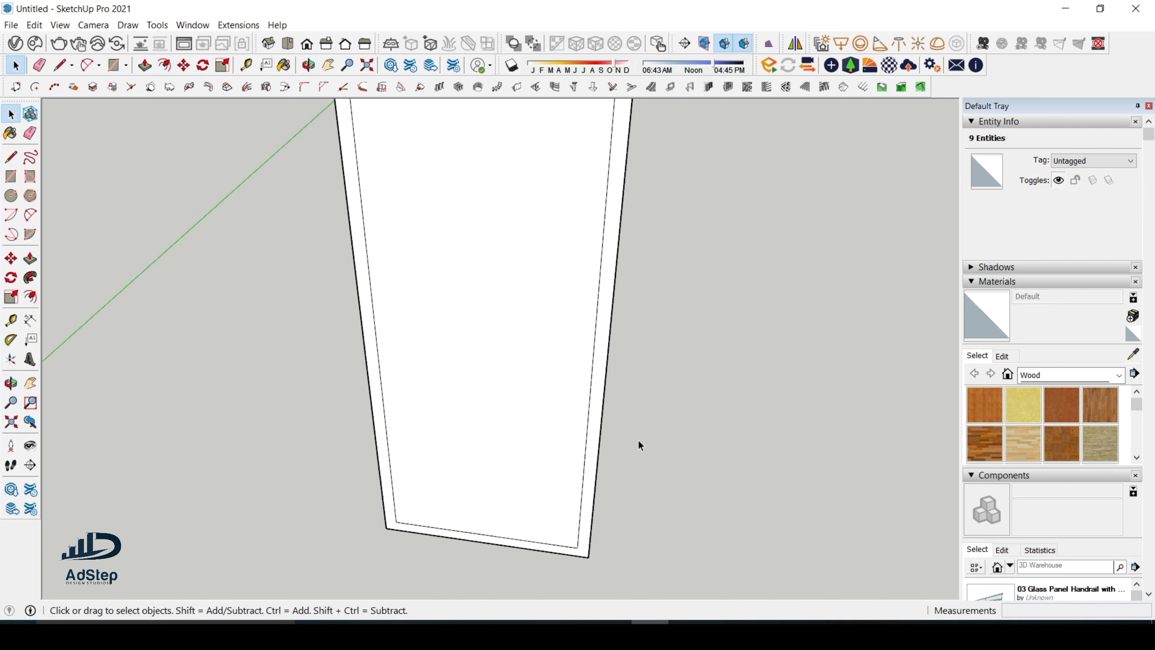
Draw 50 mm lines from both lower corners of the inner rectangle straight down to the outer bottom edge
scroll(410, 530, "up", 2)
left_click(409, 527)
scroll(410, 529, "up", 2)
key("l")
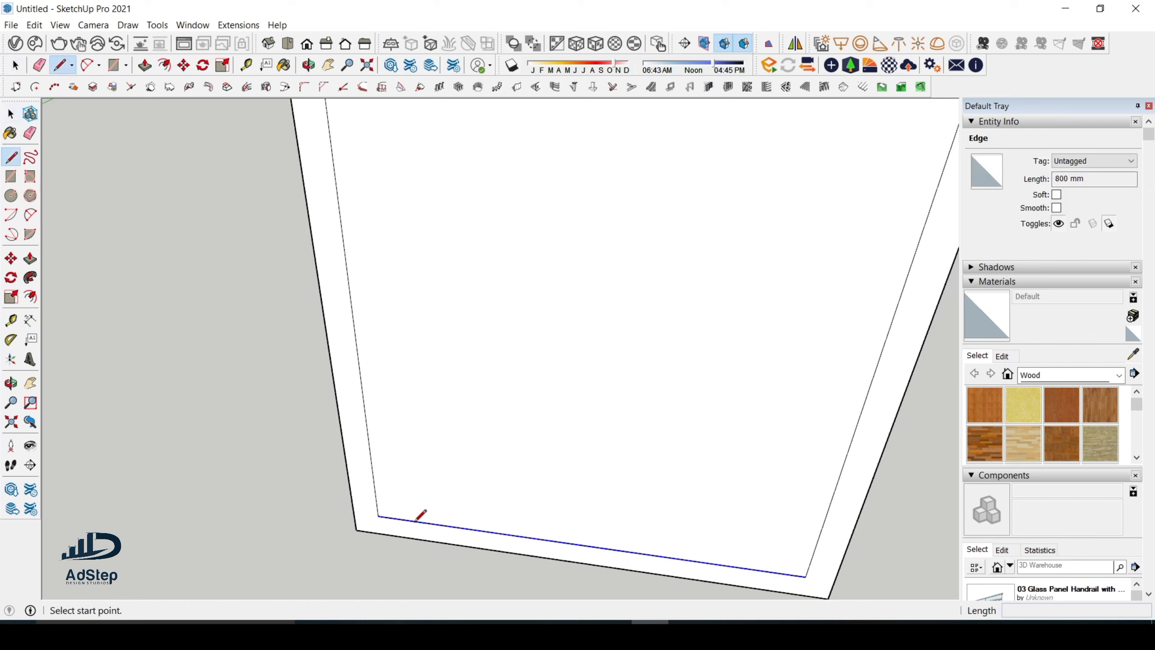
left_click(383, 516)
left_click(381, 533)
scroll(409, 447, "down", 1)
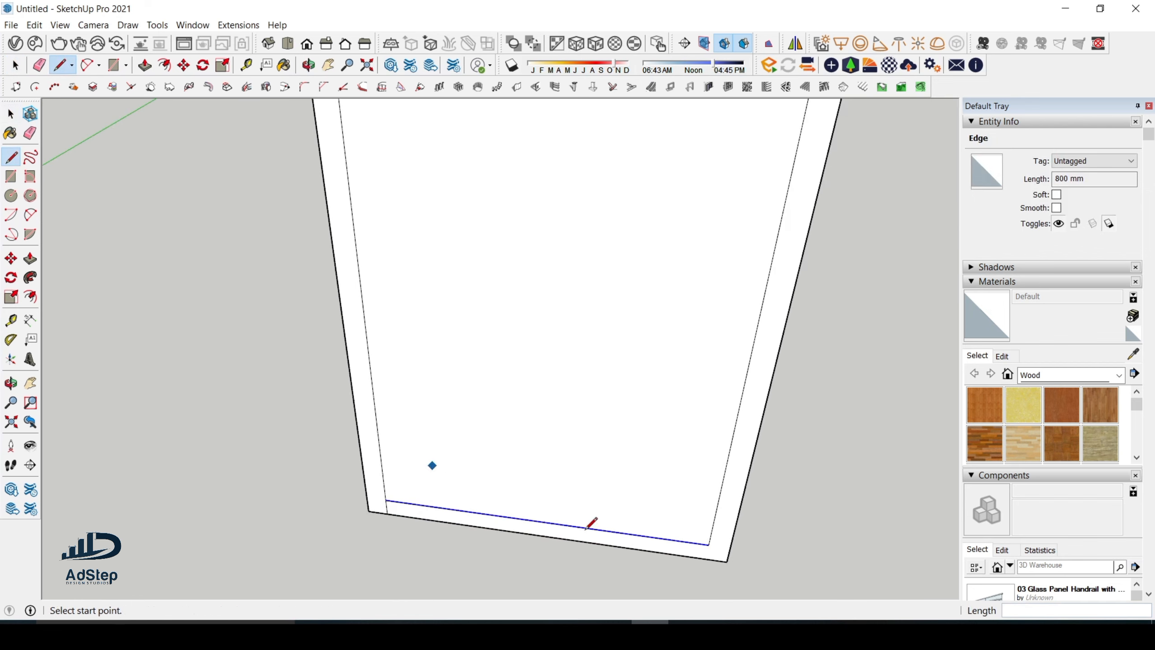
left_click(708, 543)
left_click(705, 559)
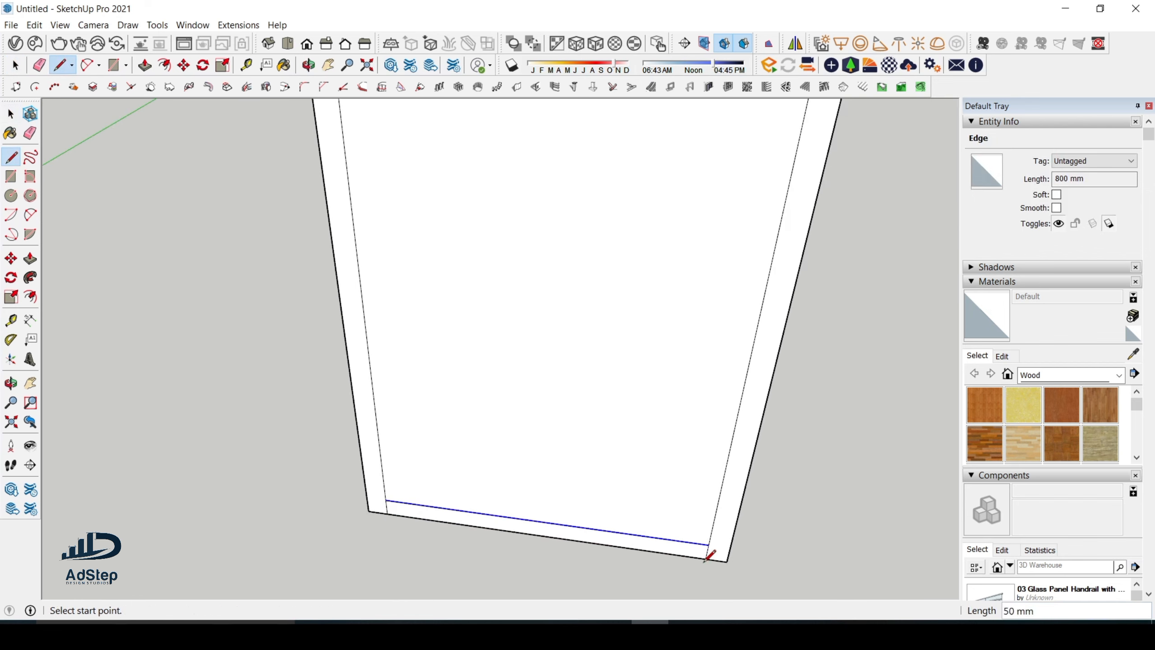
Erase the inner rectangle's bottom edge so the border has only two sides and a top
key("e")
left_click(690, 541)
scroll(497, 469, "down", 2)
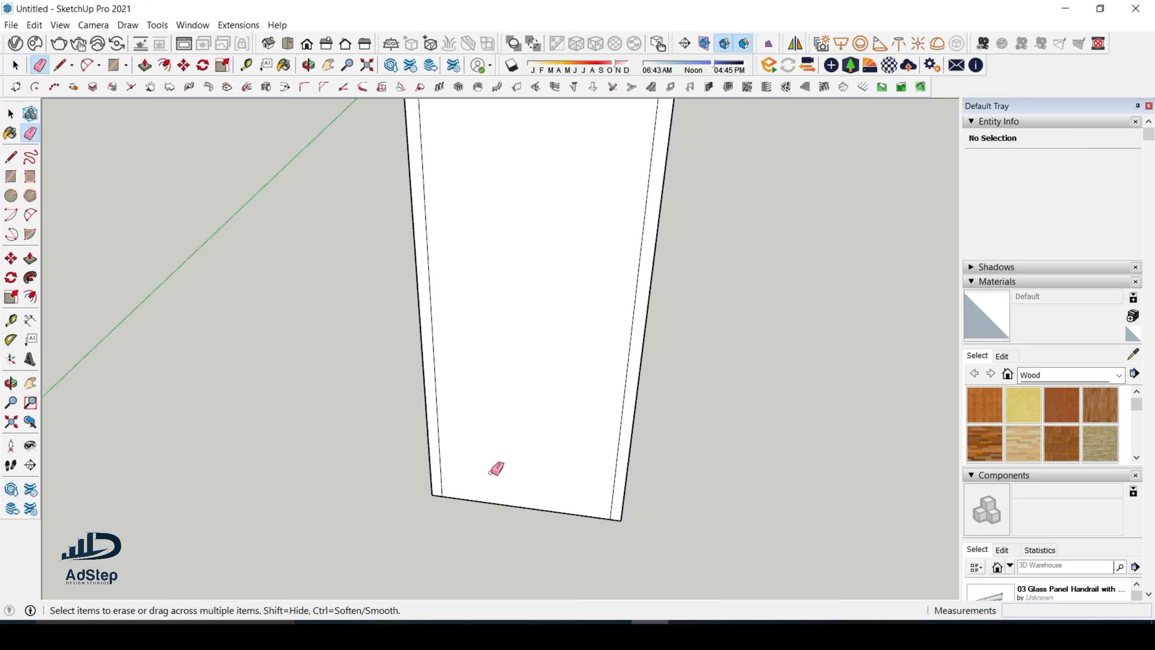
Group the three-sided door frame face together with its bounding edges
key("space")
scroll(490, 472, "down", 1)
scroll(442, 411, "up", 1)
scroll(447, 460, "down", 3)
scroll(439, 386, "up", 2)
left_click(440, 388)
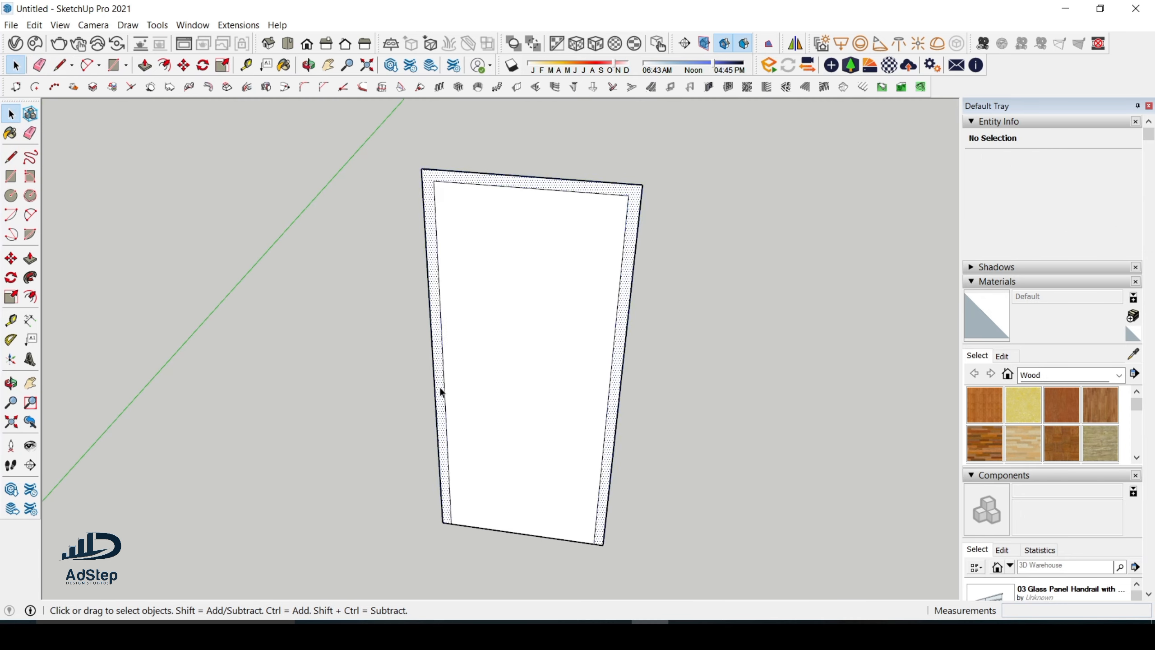
double_click(440, 389)
right_click(441, 387)
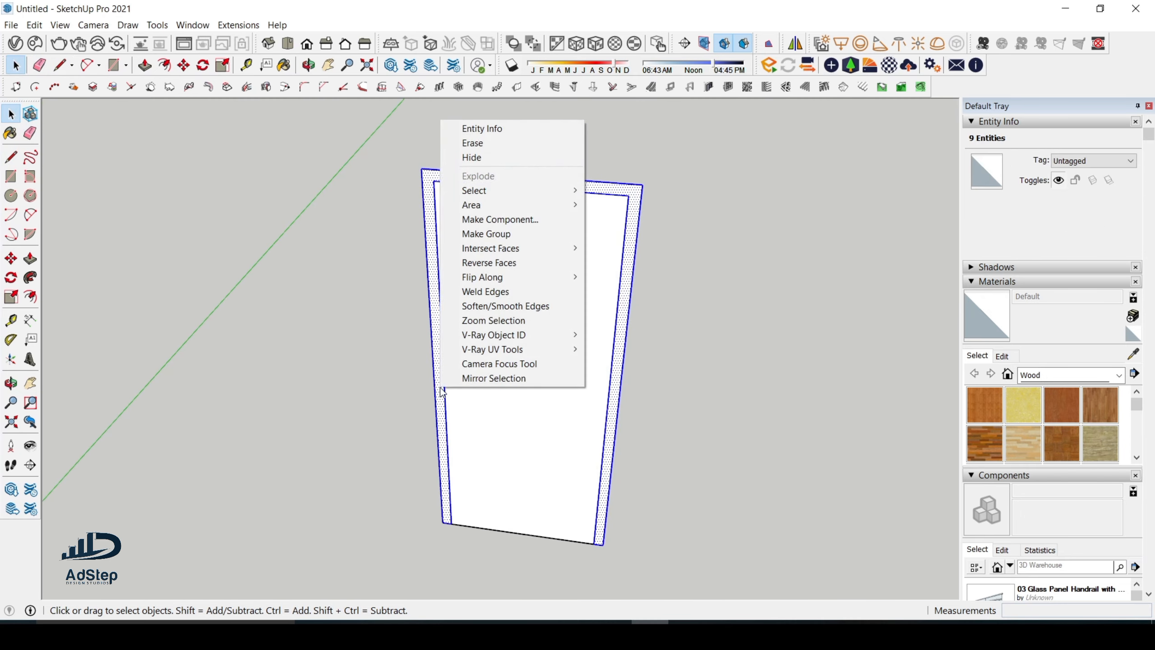
left_click(526, 238)
scroll(603, 229, "down", 3)
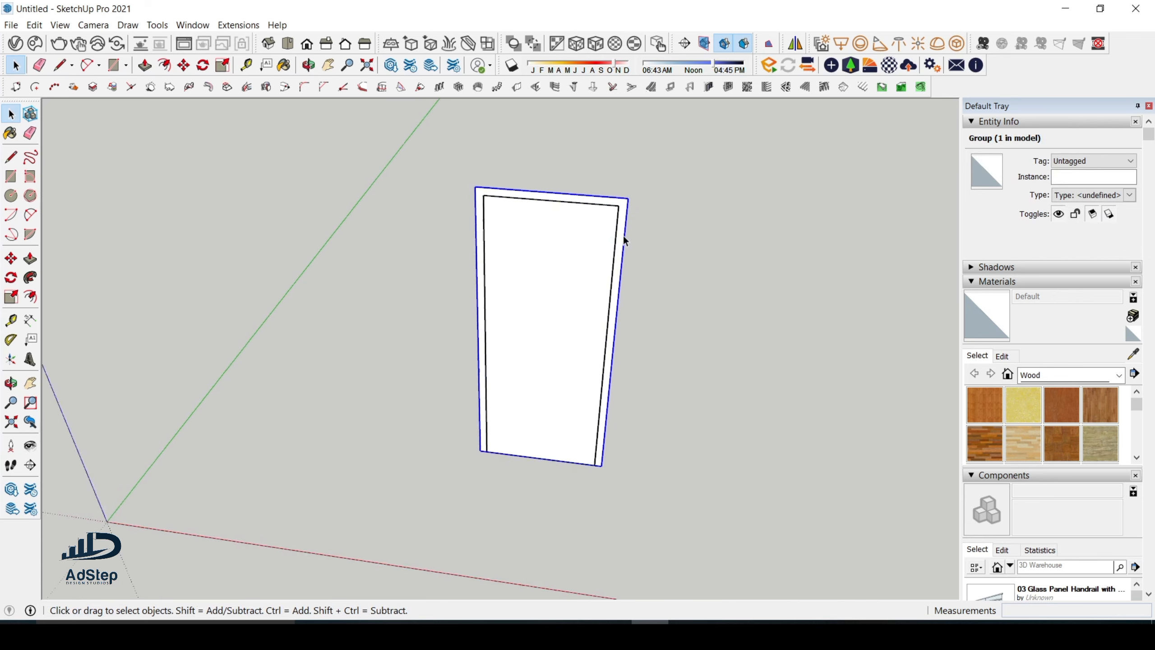
Open the door frame group for editing and select its face
scroll(623, 234, "up", 3)
double_click(619, 252)
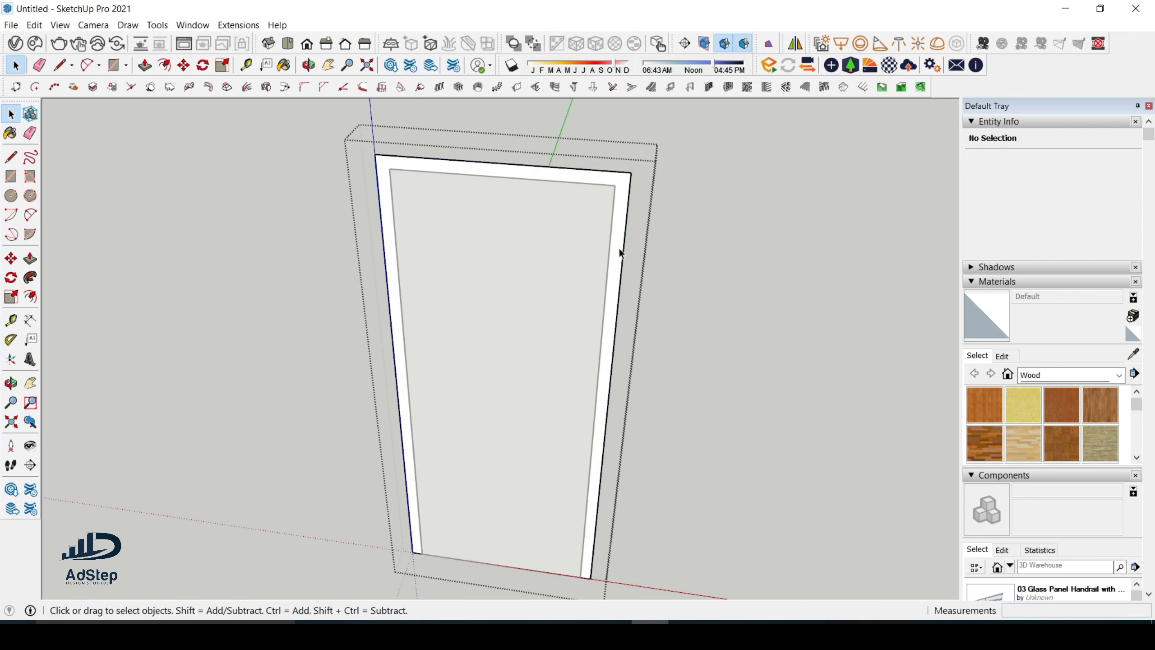
left_click(619, 251)
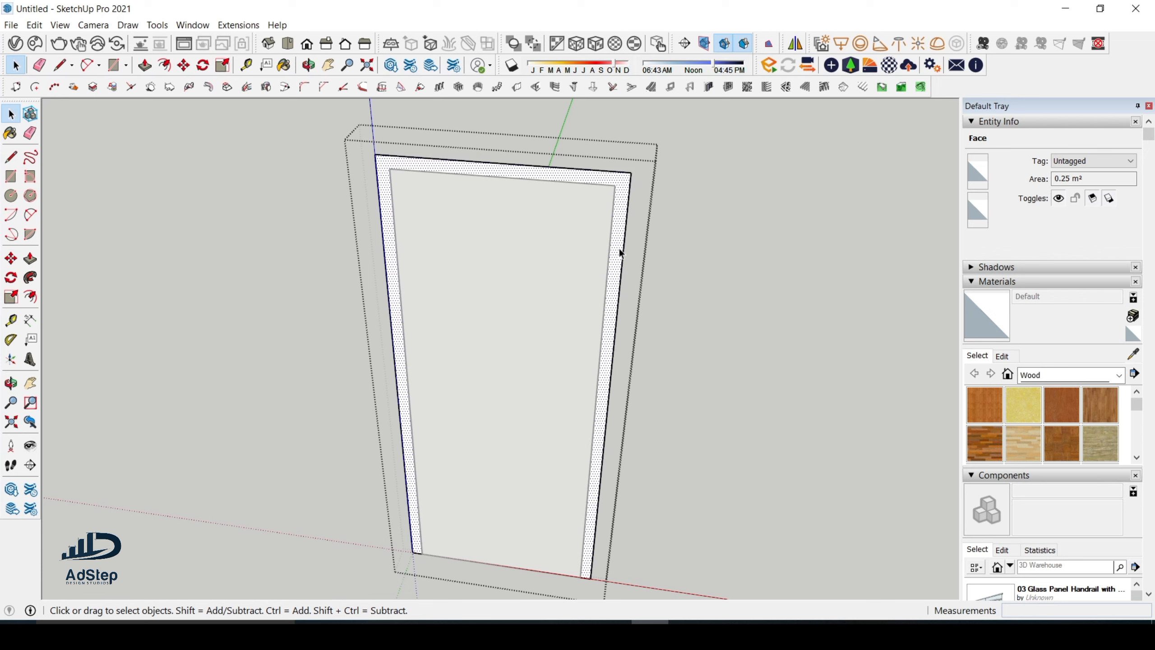
key("p")
left_click(620, 254)
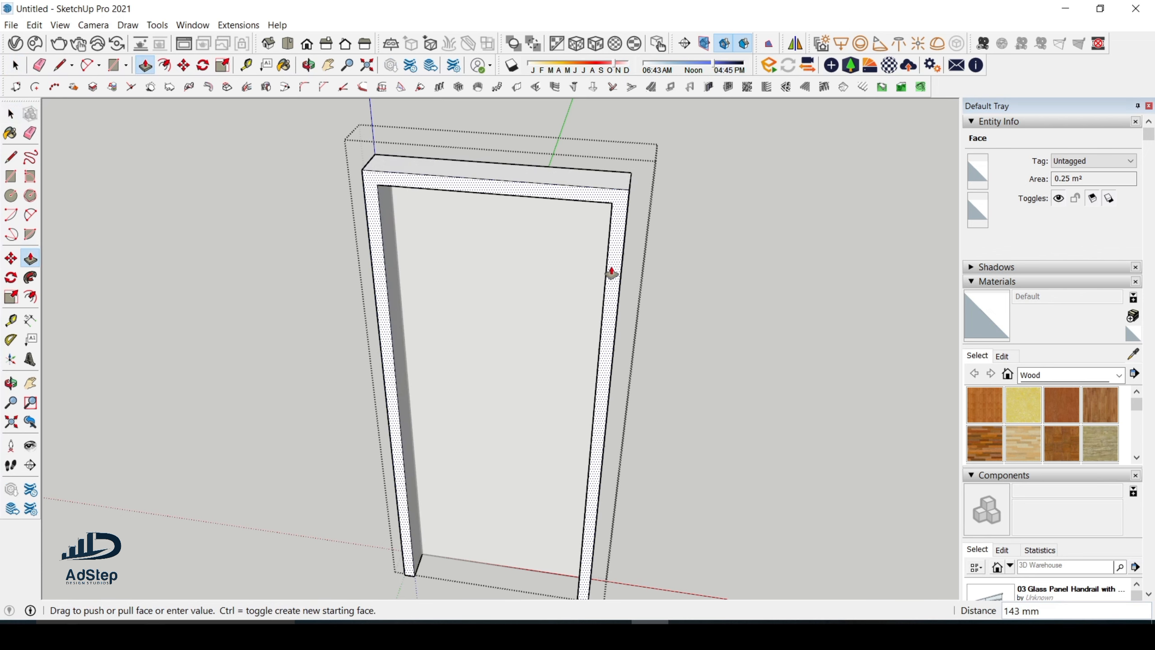
left_click(612, 273)
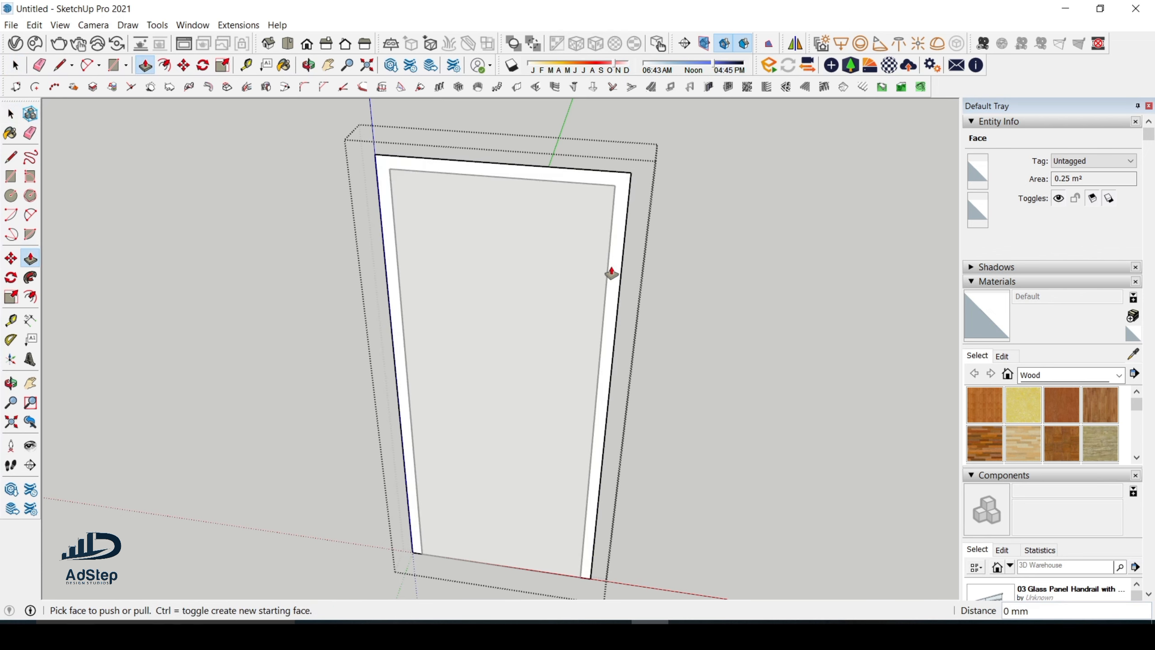
Paint the door frame face with the Wood Bamboo material
scroll(619, 251, "up", 2)
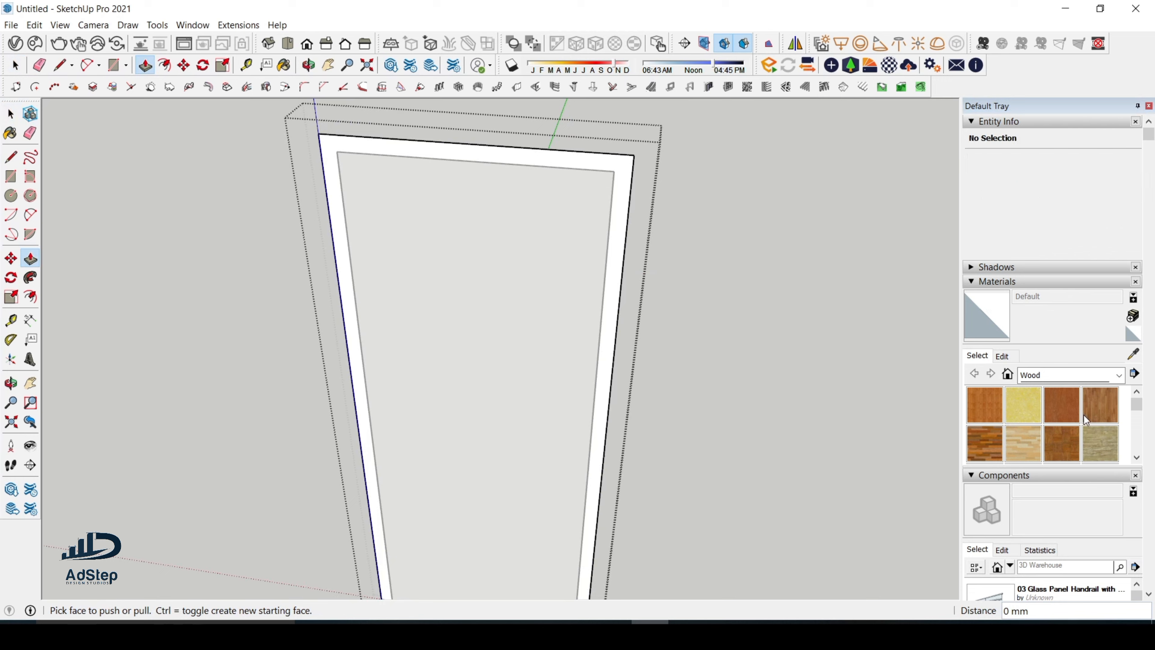
left_click(984, 405)
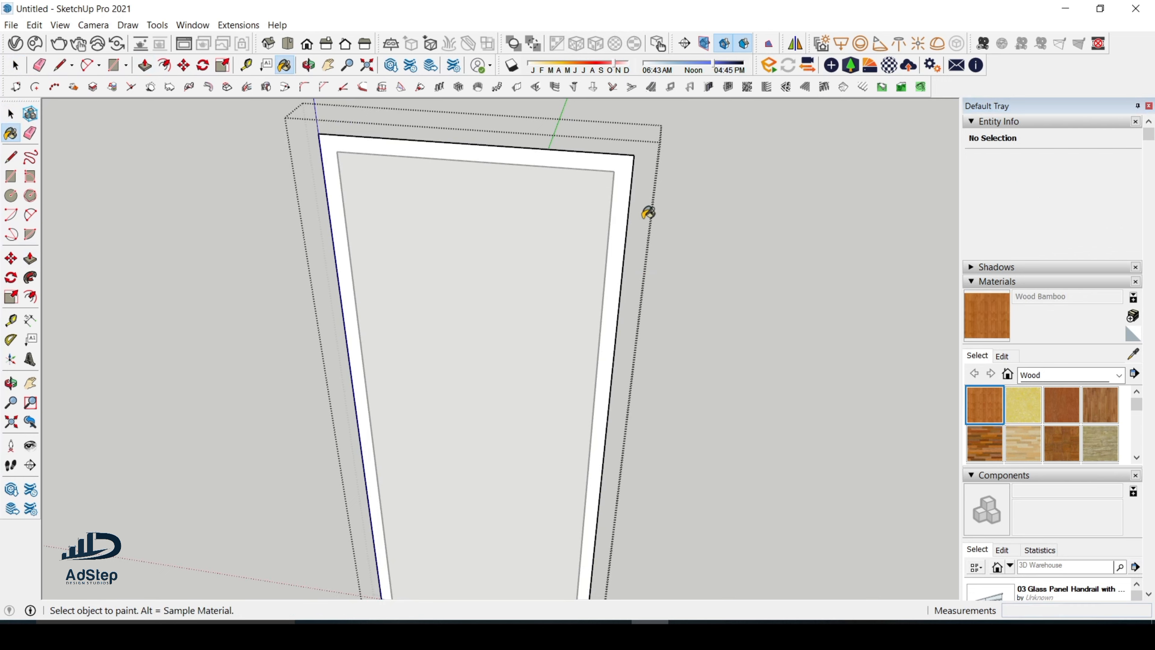
left_click(626, 238)
key("space")
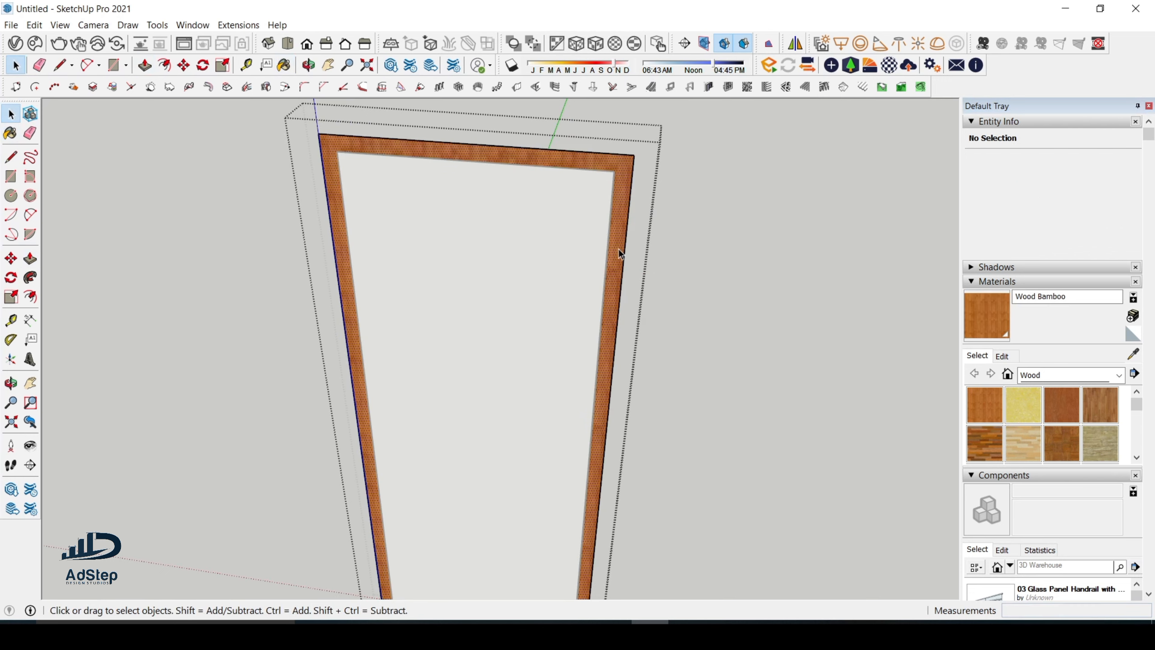
Push/Pull the painted door frame face outward by 50 mm
left_click(618, 249)
key("p")
left_click(618, 250)
type("50")
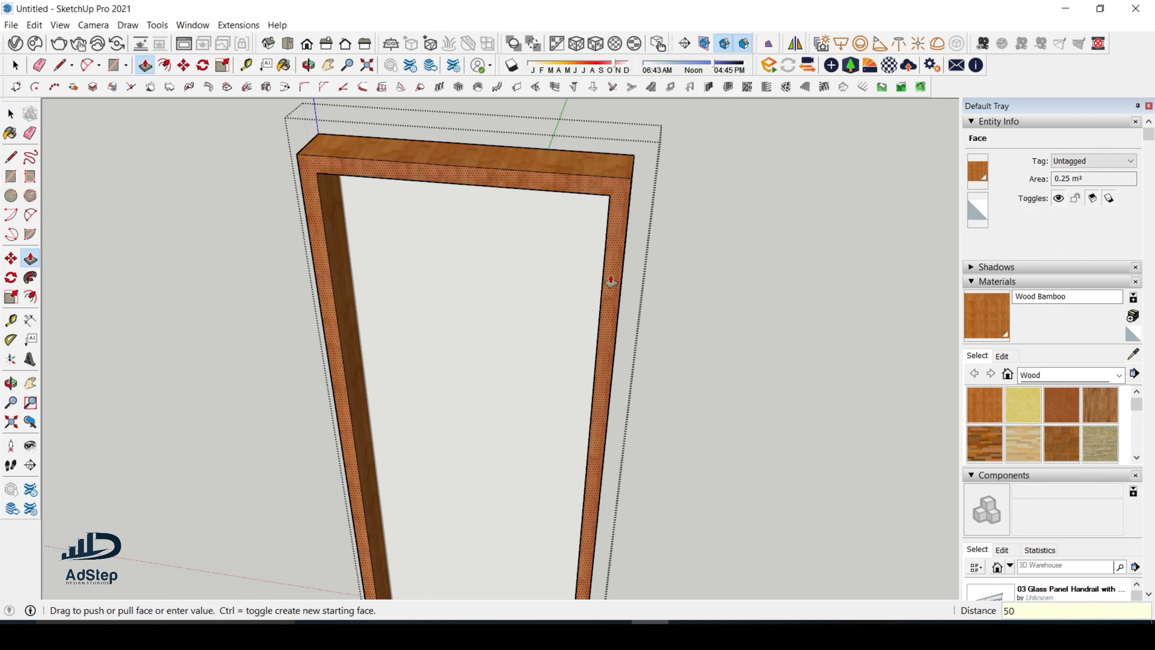
key("Return")
scroll(516, 198, "down", 6)
scroll(535, 285, "up", 3)
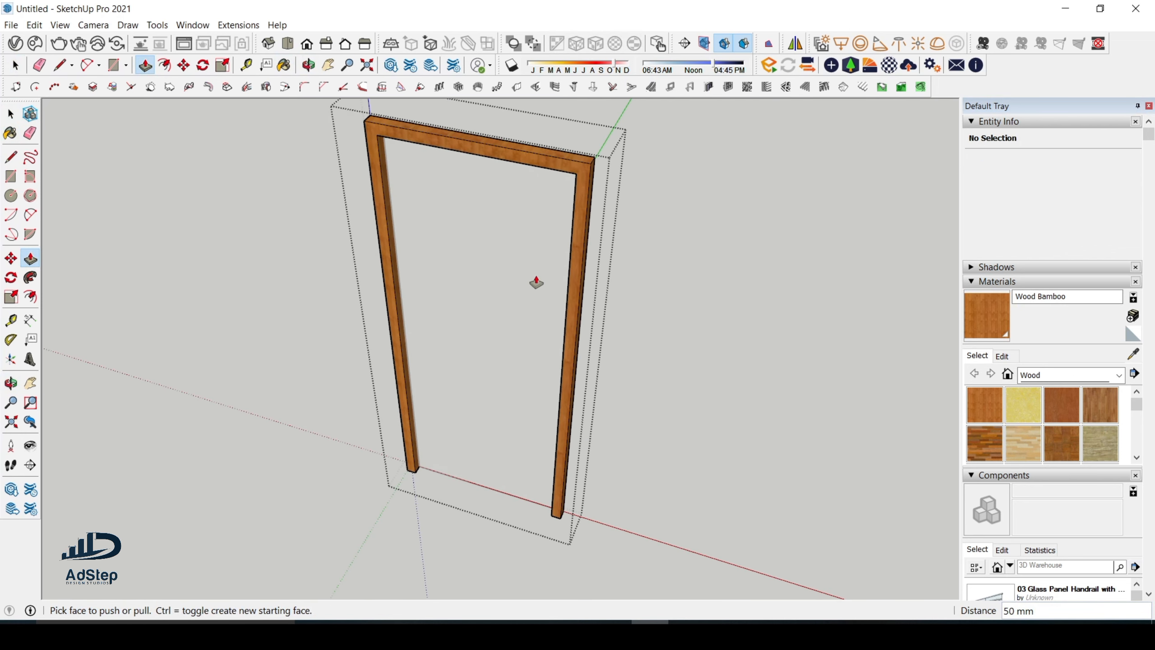
scroll(550, 309, "down", 4)
key("space")
scroll(573, 265, "up", 5)
scroll(572, 266, "up", 2)
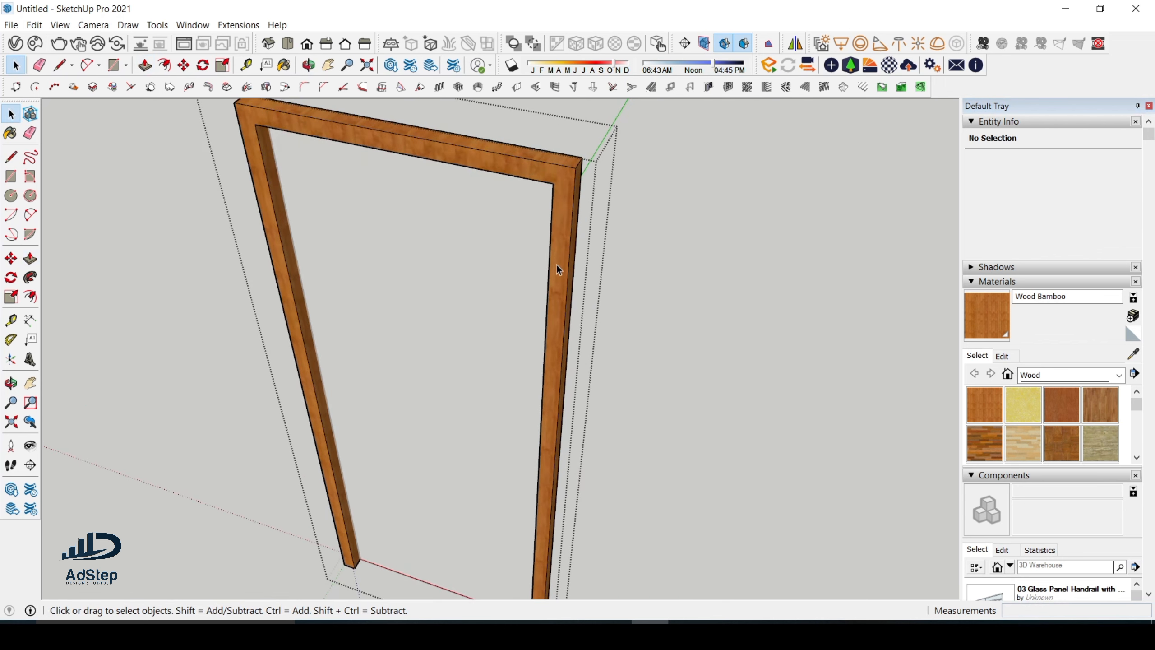
scroll(543, 250, "down", 5)
scroll(585, 209, "up", 4)
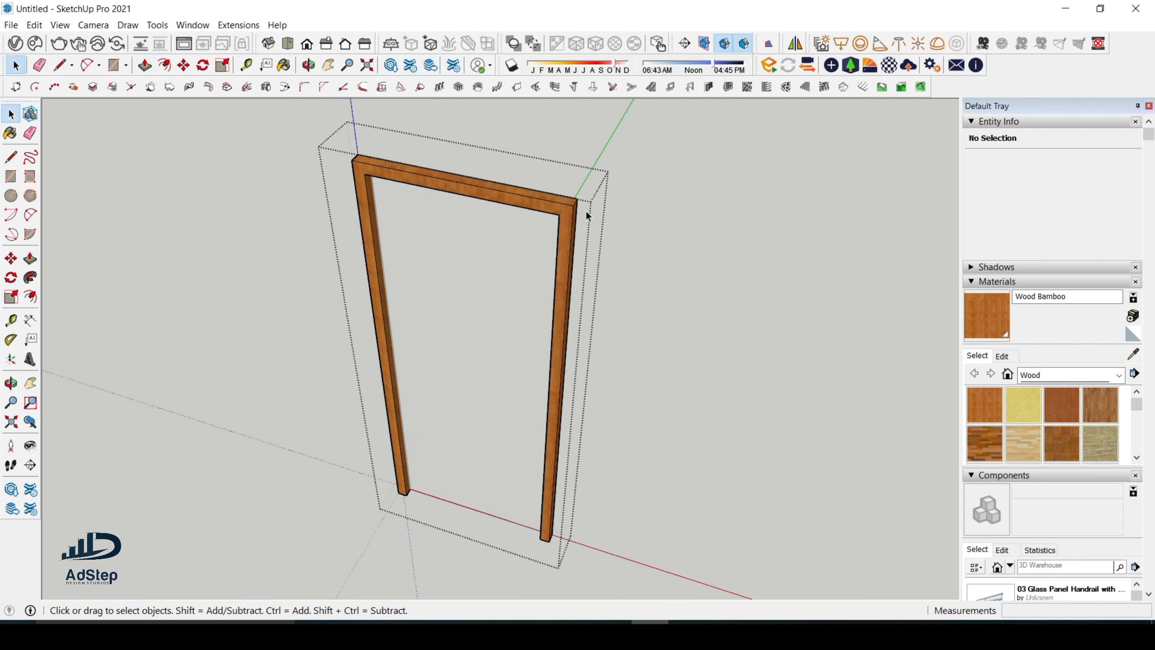
Finish editing the door frame group and return to the main model
scroll(562, 168, "up", 2)
left_click(543, 160)
scroll(551, 157, "down", 1)
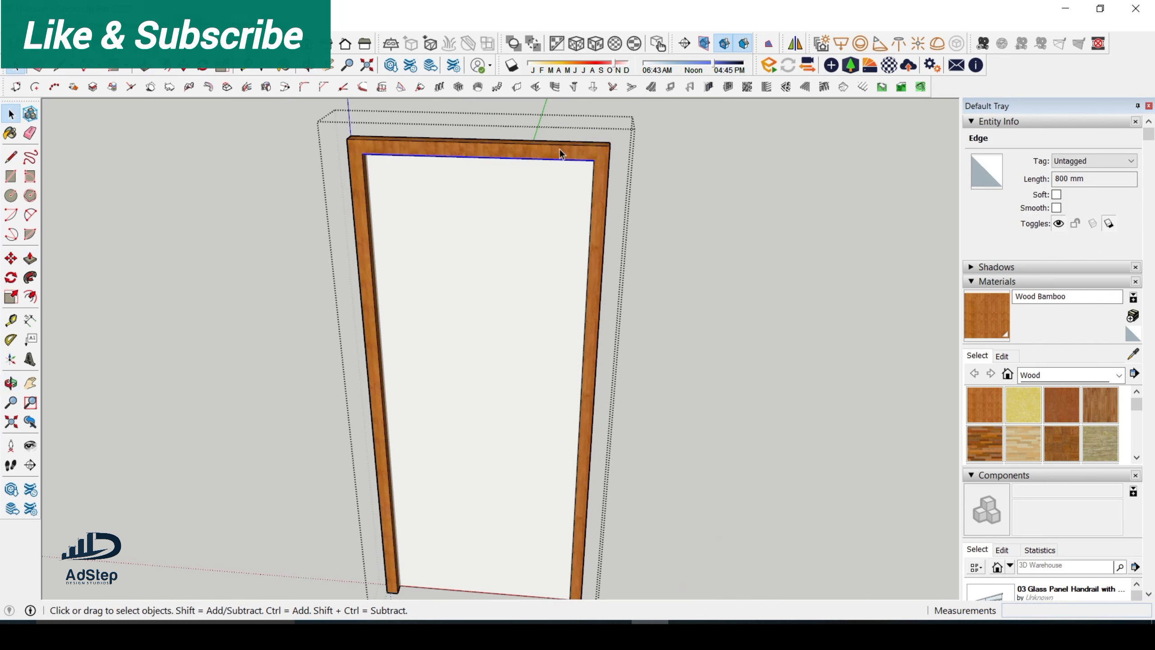
left_click(560, 150)
scroll(682, 238, "down", 1)
left_click(686, 240)
left_click(624, 177)
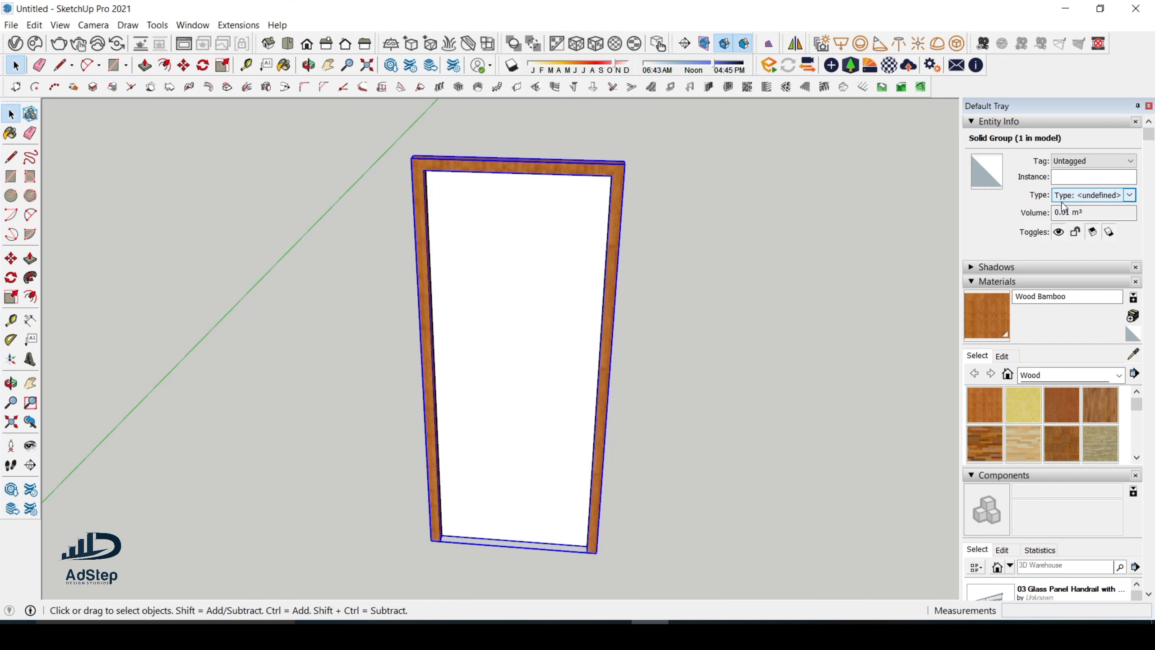
right_click(616, 209)
left_click(808, 169)
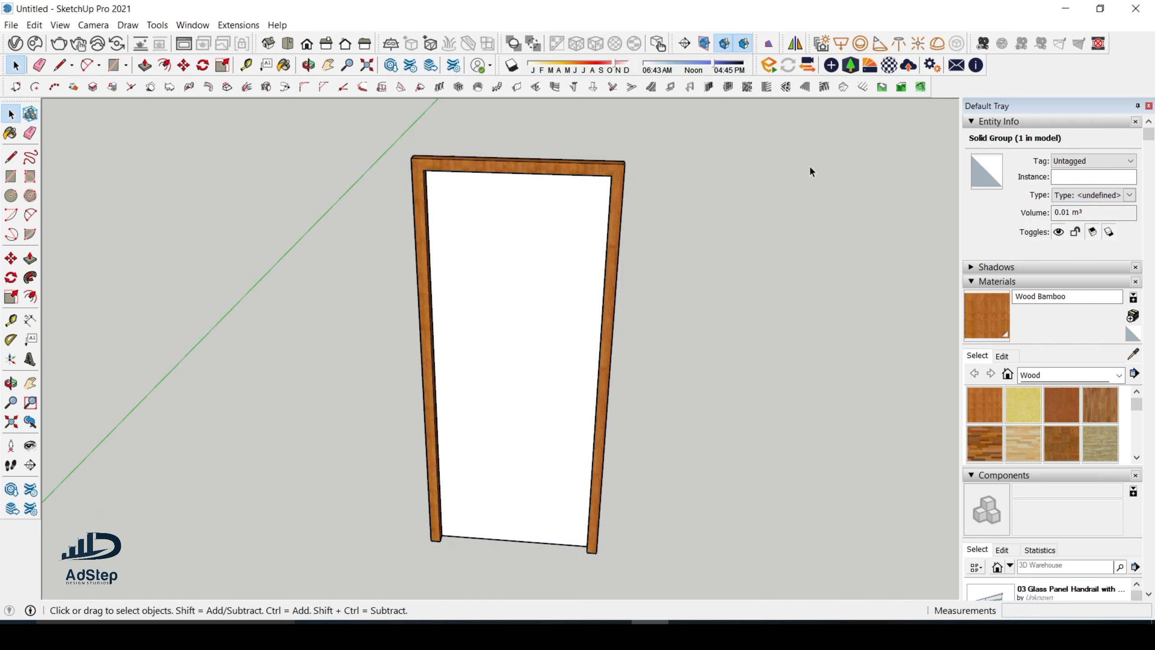
Convert the door frame group into a component with the definition name "dOOR FRAME"
left_click(622, 234)
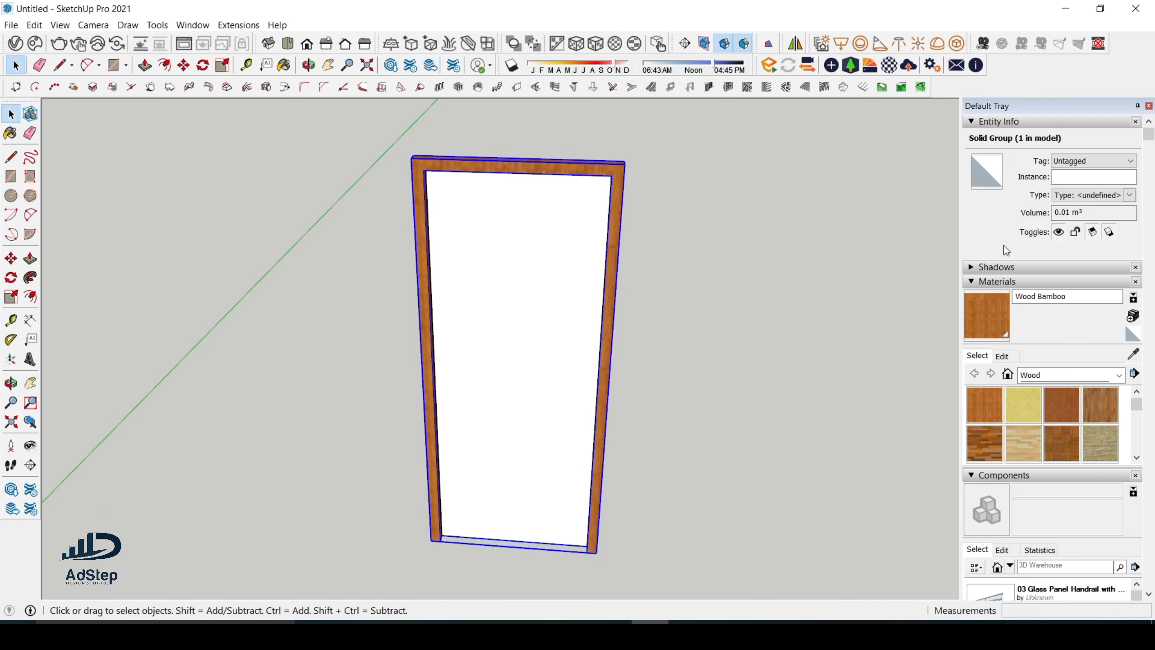
scroll(491, 164, "up", 4)
right_click(669, 205)
left_click(736, 321)
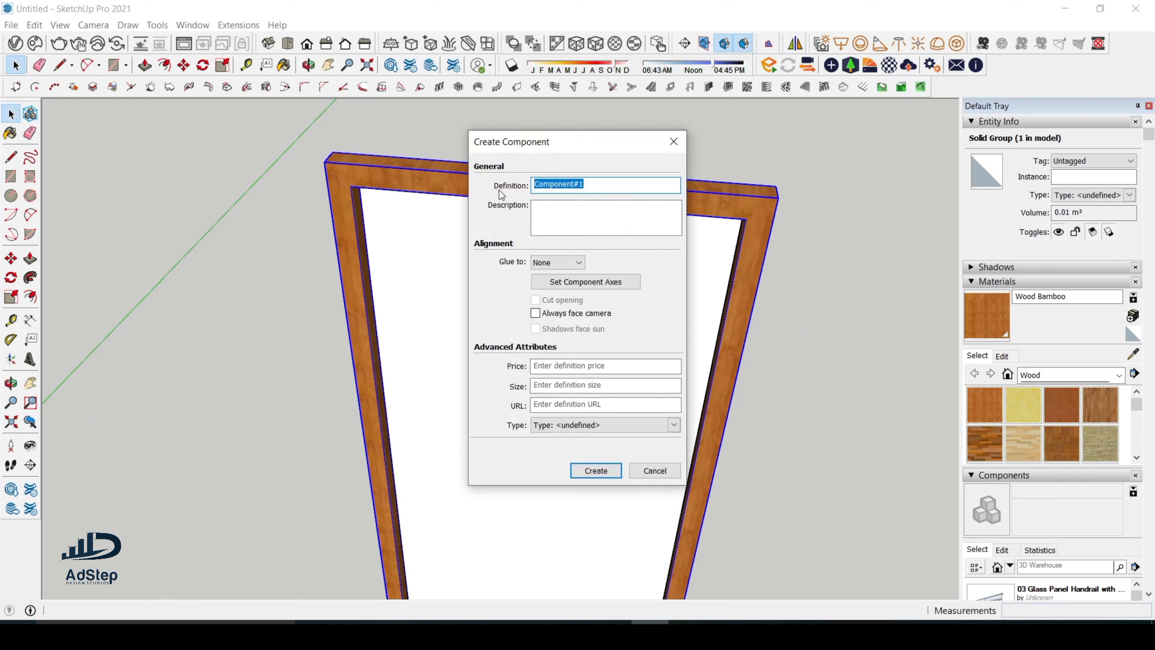
type("dOOR FRAME")
key("Return")
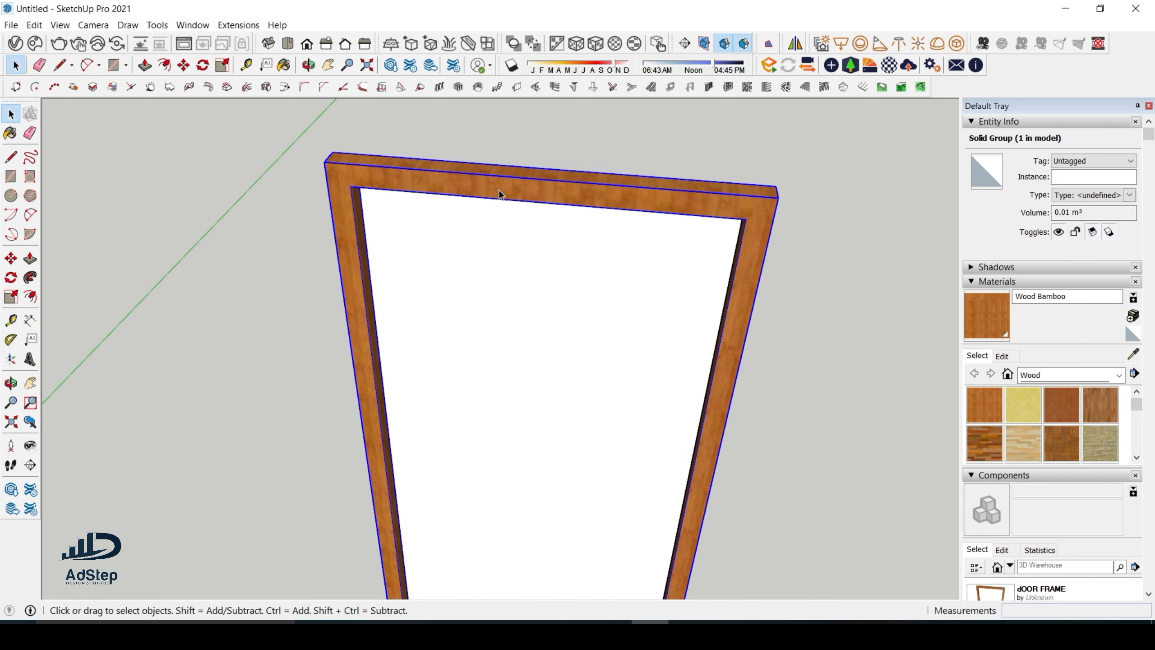
Make the door panel face and its edges inside the frame a component with the definition name "Door Body"
scroll(505, 191, "down", 3)
scroll(572, 249, "up", 1)
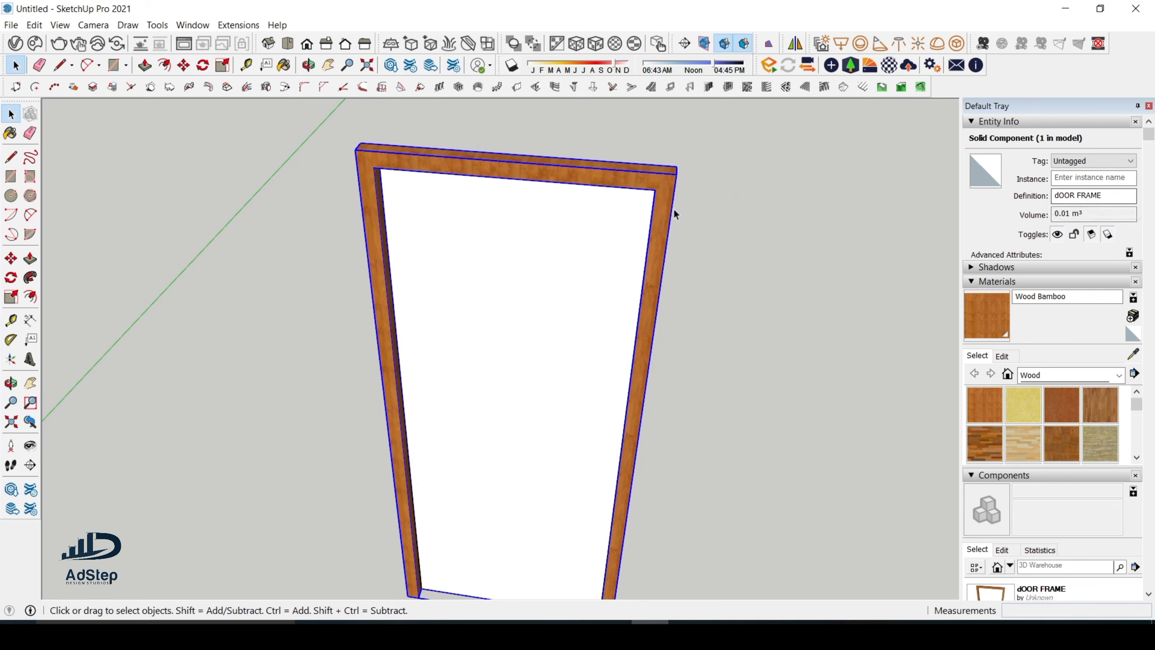
scroll(645, 201, "down", 2)
scroll(623, 204, "up", 1)
scroll(639, 228, "down", 1)
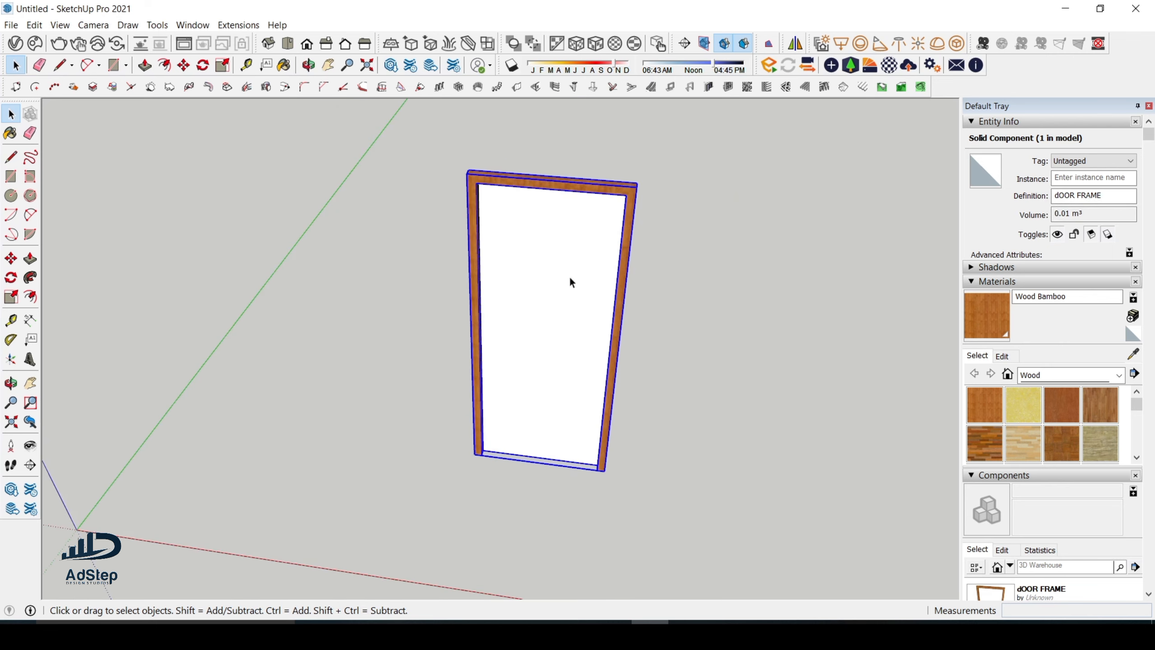
left_click(569, 276)
double_click(551, 318)
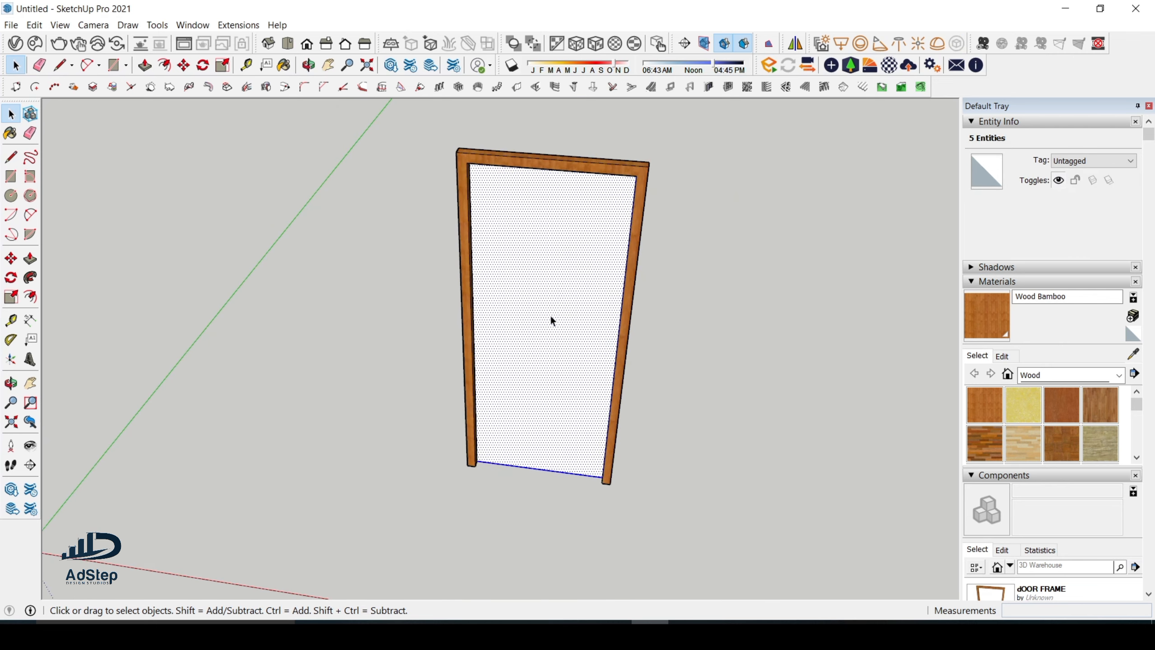
right_click(551, 318)
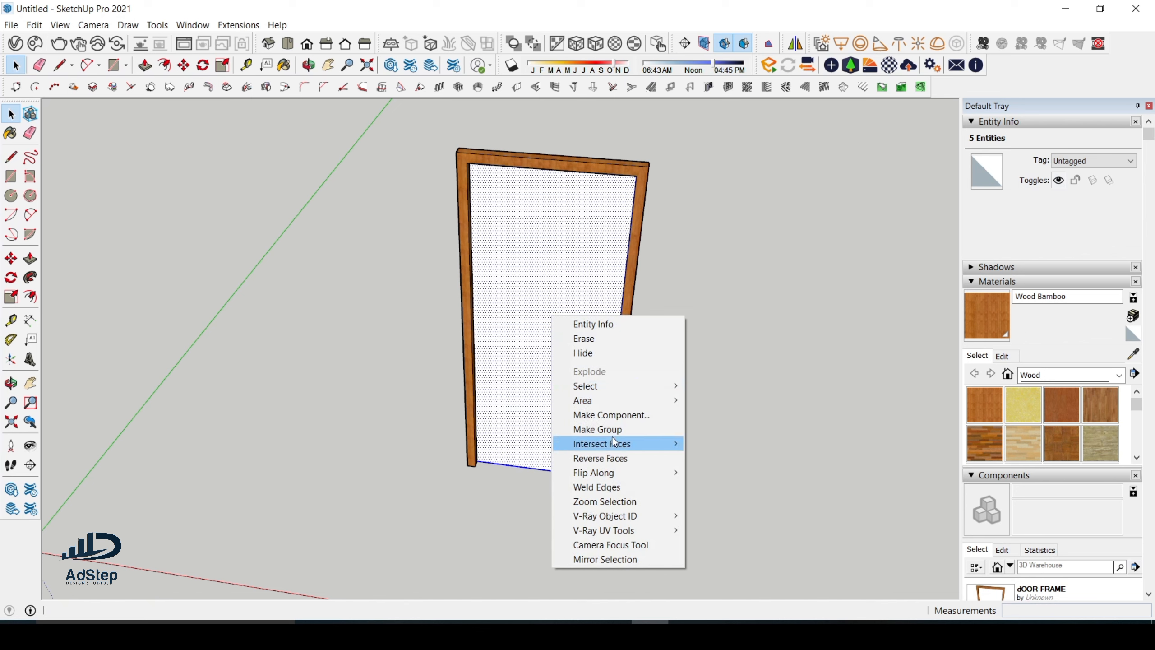
left_click(611, 415)
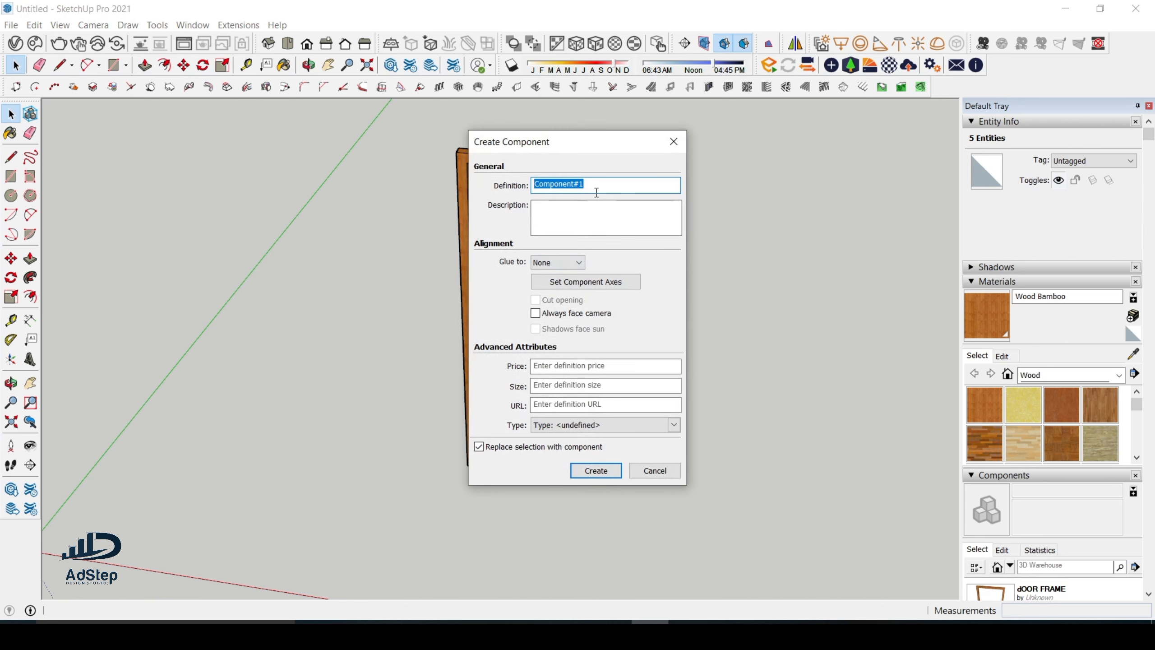
type("d")
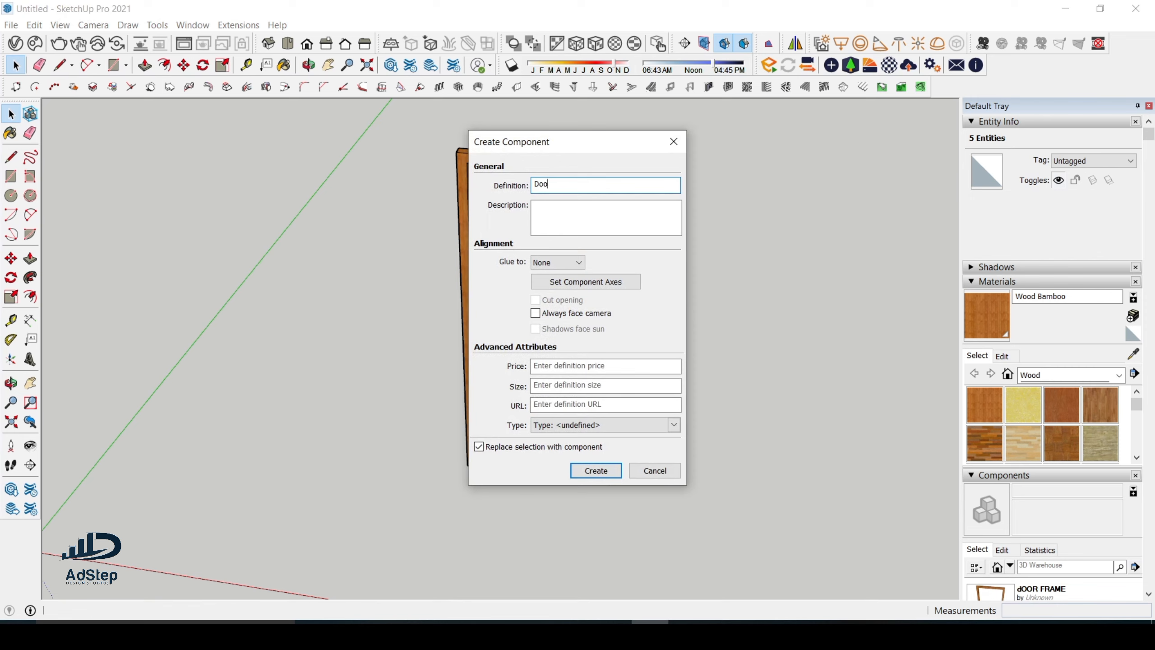
type("oor Bood")
key("Return")
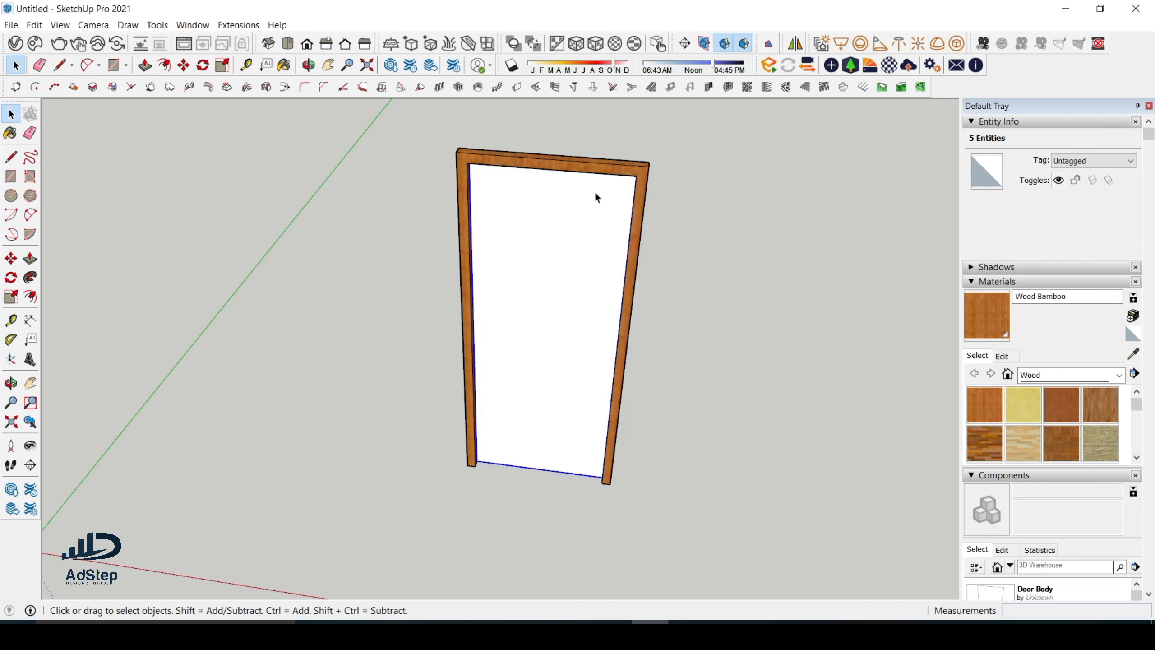
Examine from several angles how the Door Body panel sits inside the door frame
scroll(554, 302, "up", 3)
scroll(512, 397, "down", 3)
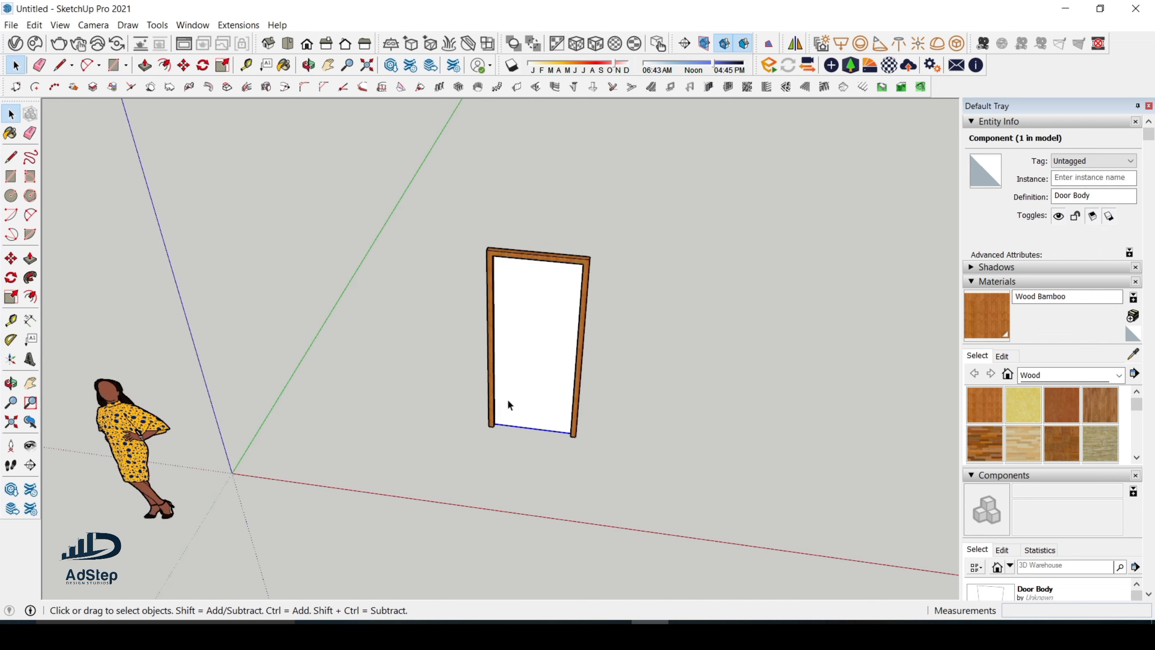
middle_click_drag(508, 400, 381, 383)
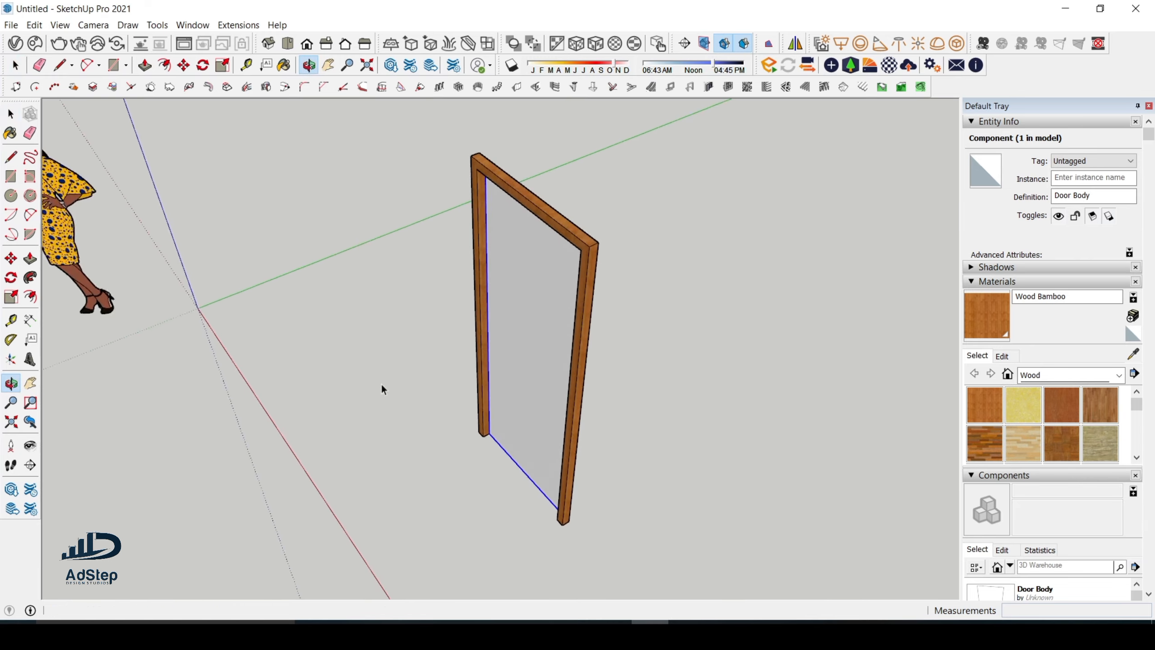
scroll(513, 368, "up", 3)
scroll(527, 366, "down", 4)
middle_click_drag(554, 362, 472, 408)
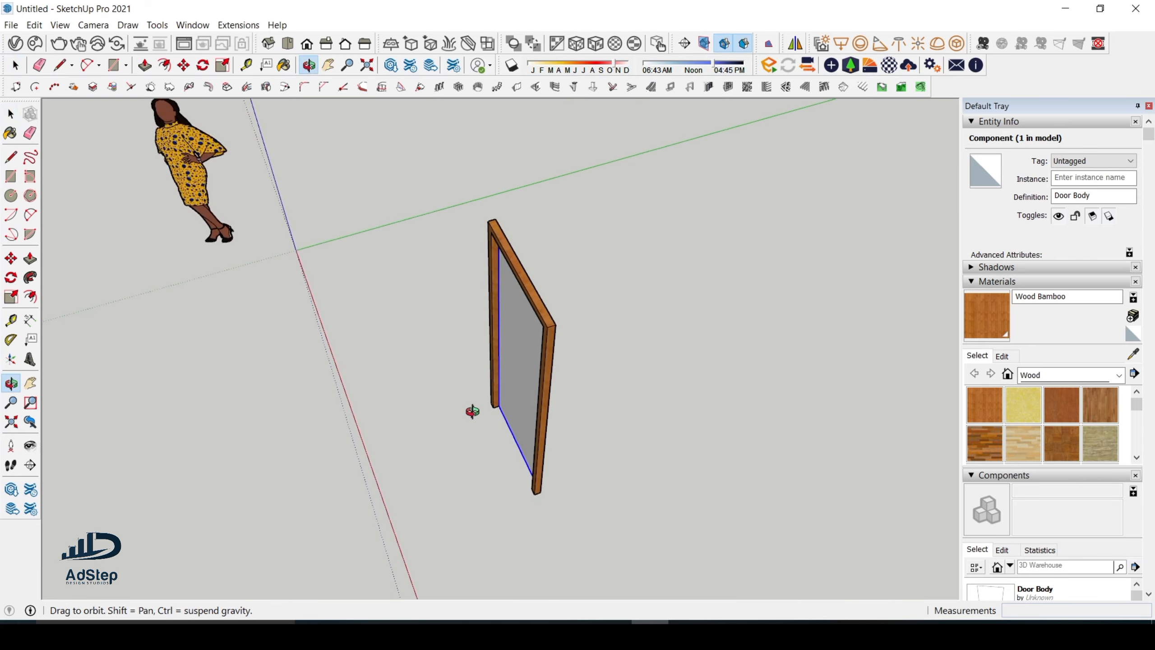
scroll(509, 358, "up", 3)
scroll(528, 340, "down", 3)
mouse_move(528, 339)
middle_mouse_down()
mouse_move(517, 382)
mouse_move(520, 357)
middle_mouse_up()
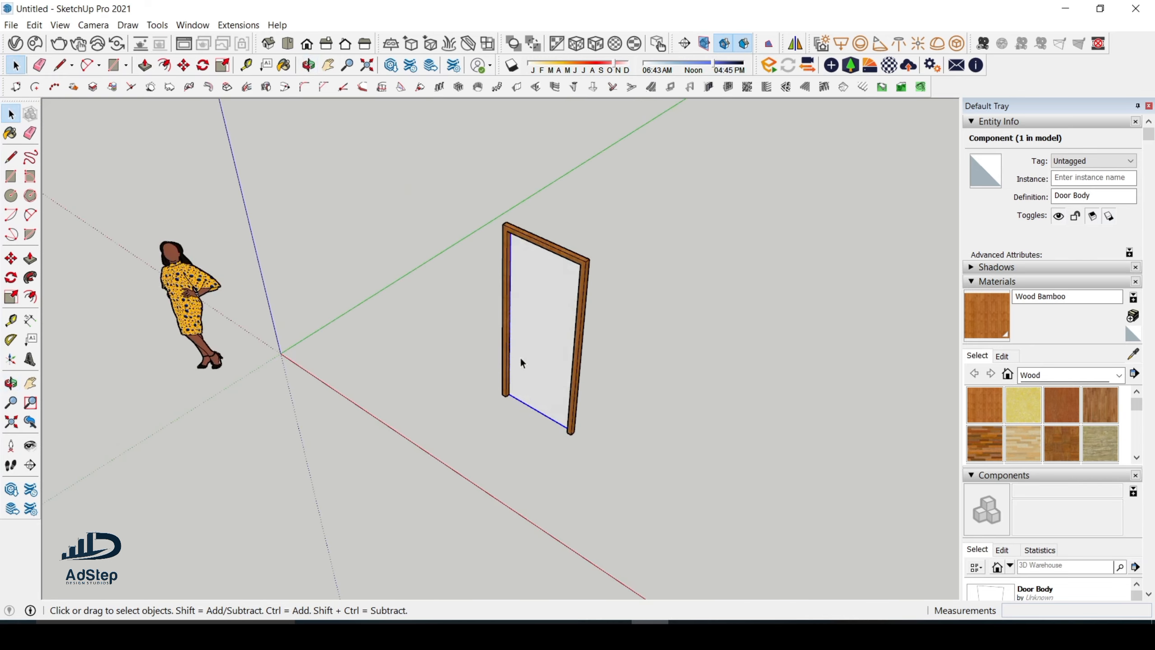
scroll(565, 388, "up", 4)
scroll(545, 402, "down", 2)
scroll(509, 392, "down", 1)
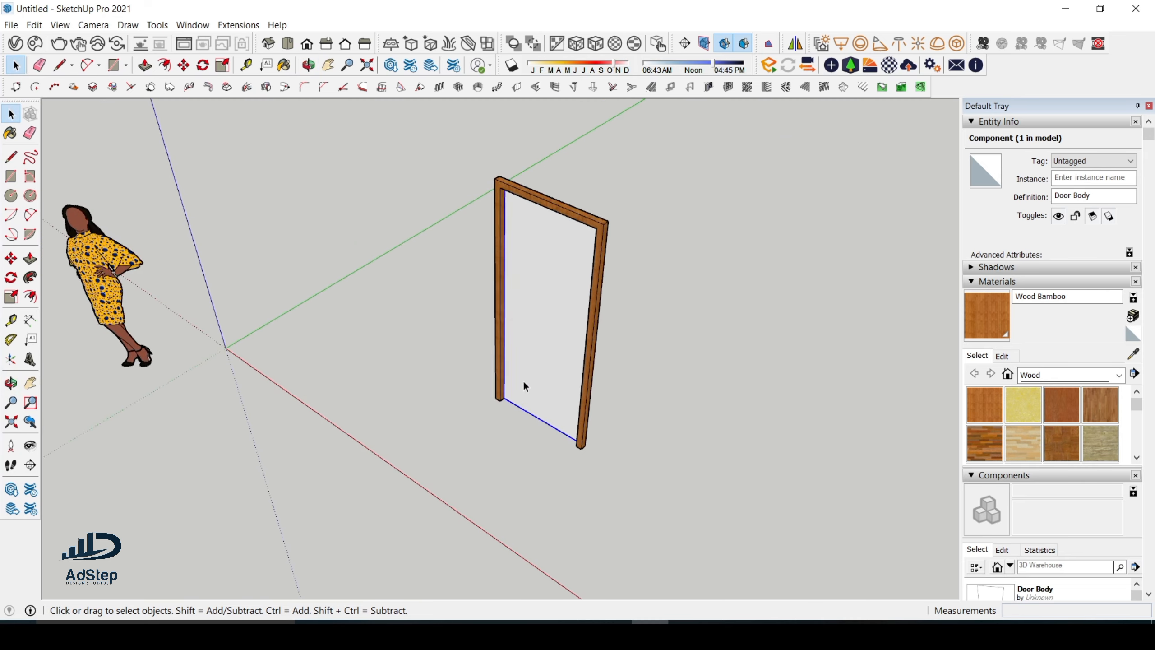
Inside the Door Body component, Push/Pull the panel face by 20 mm and finish editing the component
scroll(519, 400, "up", 5)
scroll(511, 403, "up", 3)
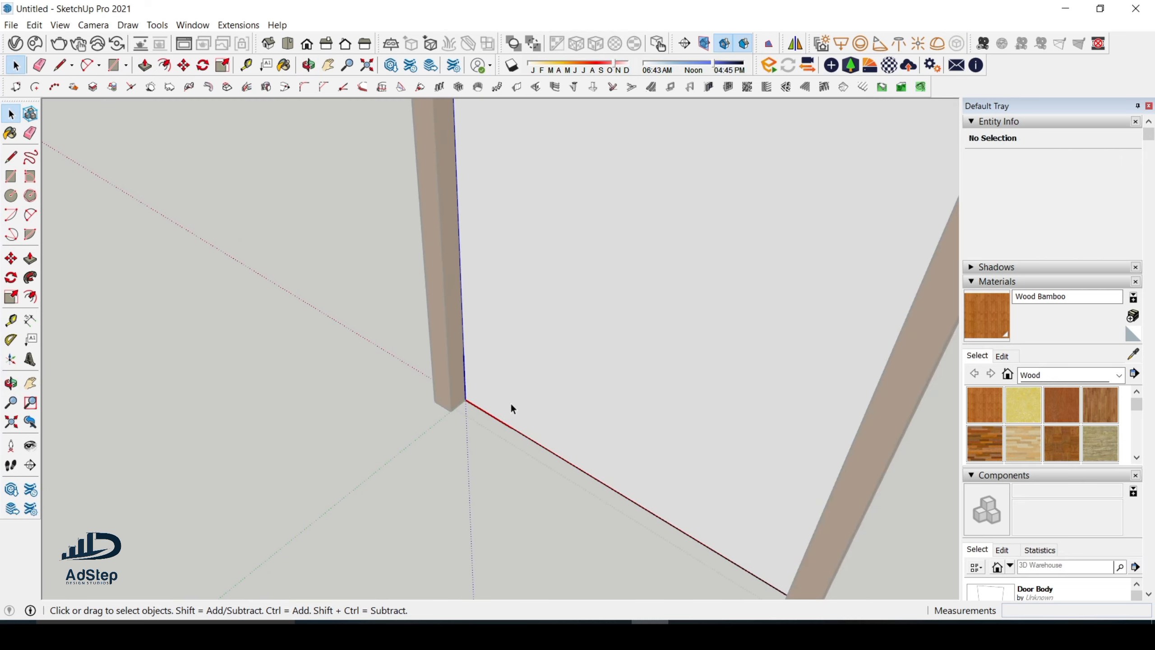
scroll(499, 401, "down", 2)
scroll(506, 395, "up", 3)
left_click(507, 396)
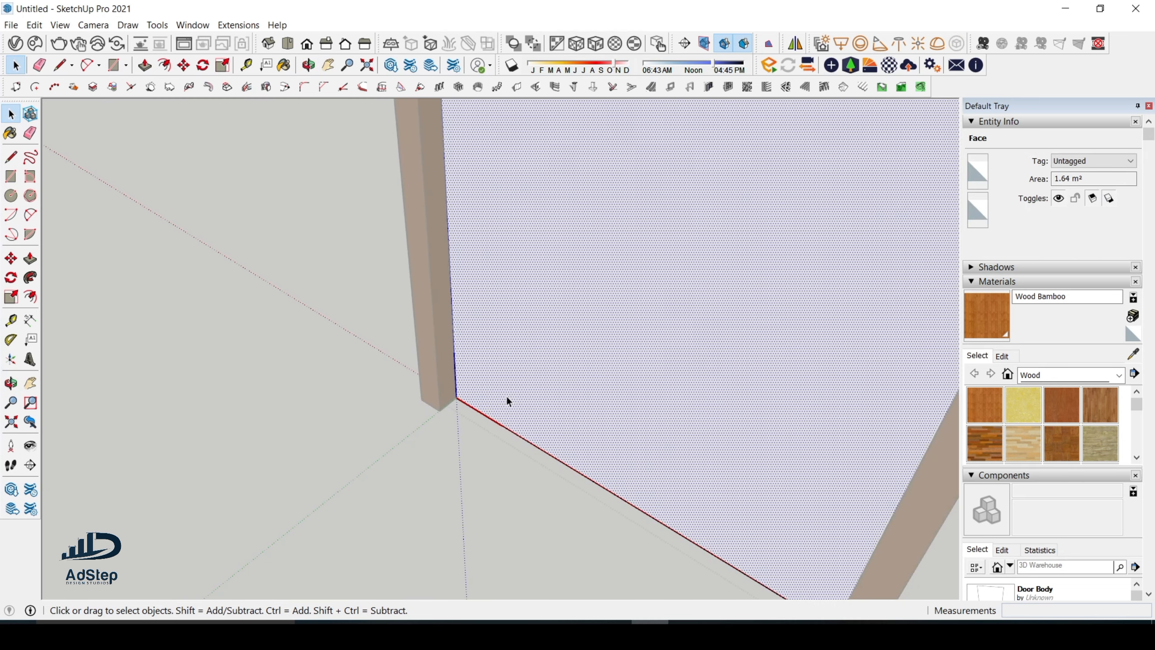
key("p")
scroll(468, 389, "down", 2)
scroll(469, 388, "up", 3)
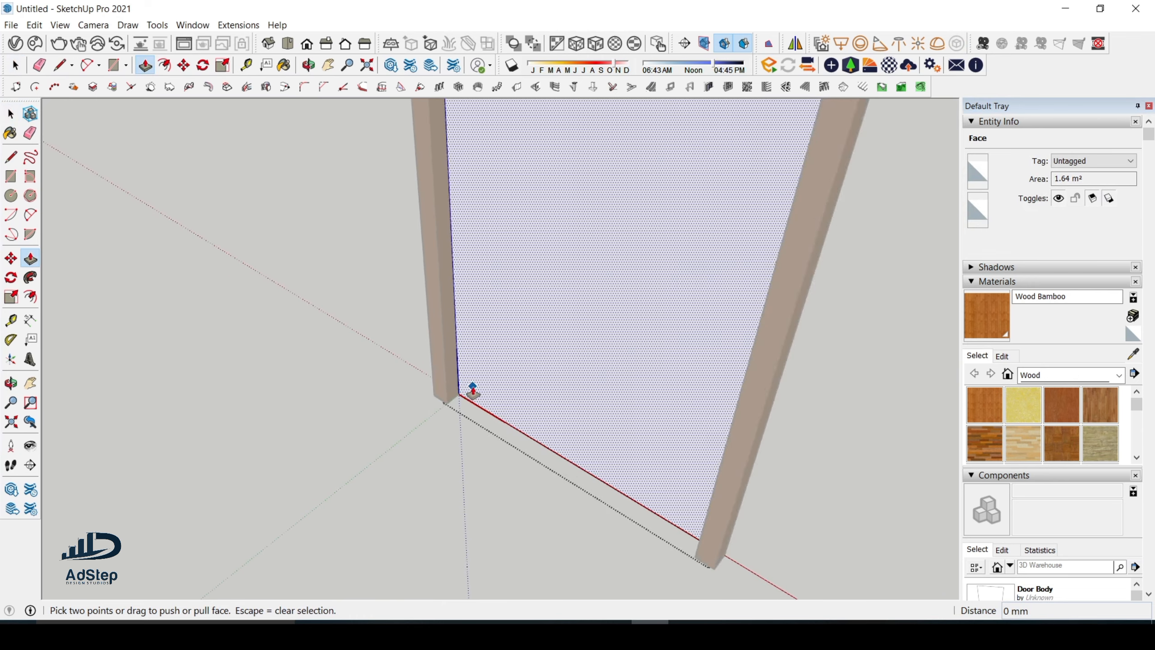
left_click(471, 392)
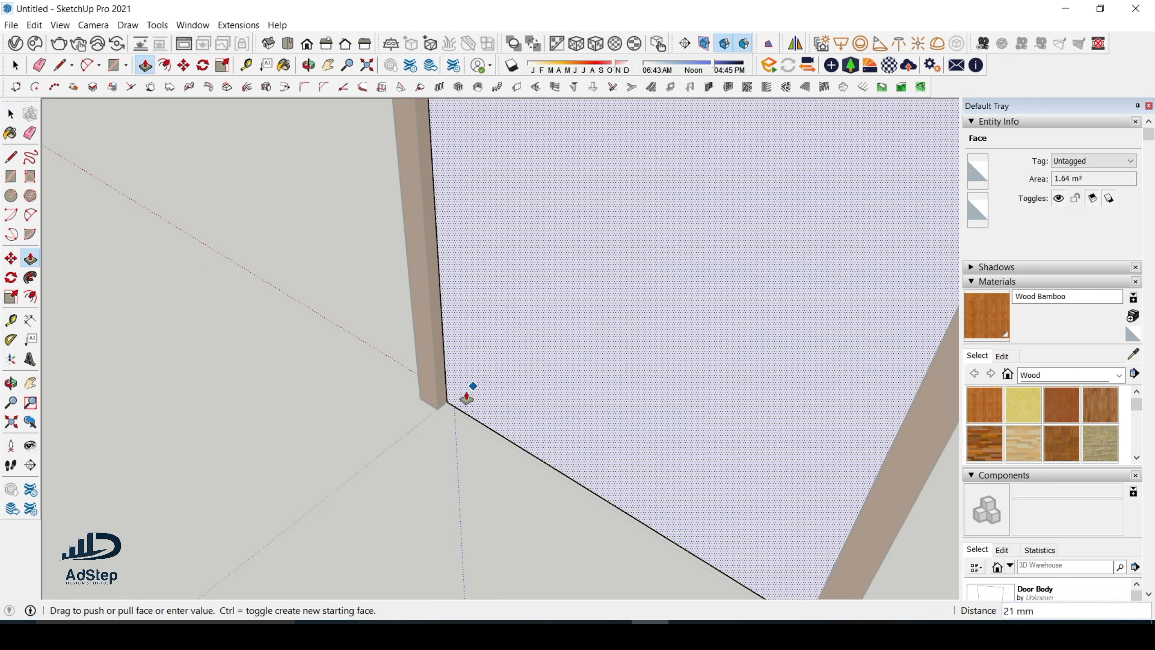
type("2")
key("Return")
scroll(467, 397, "down", 3)
middle_click_drag(440, 394, 420, 464)
key("space")
left_click(615, 454)
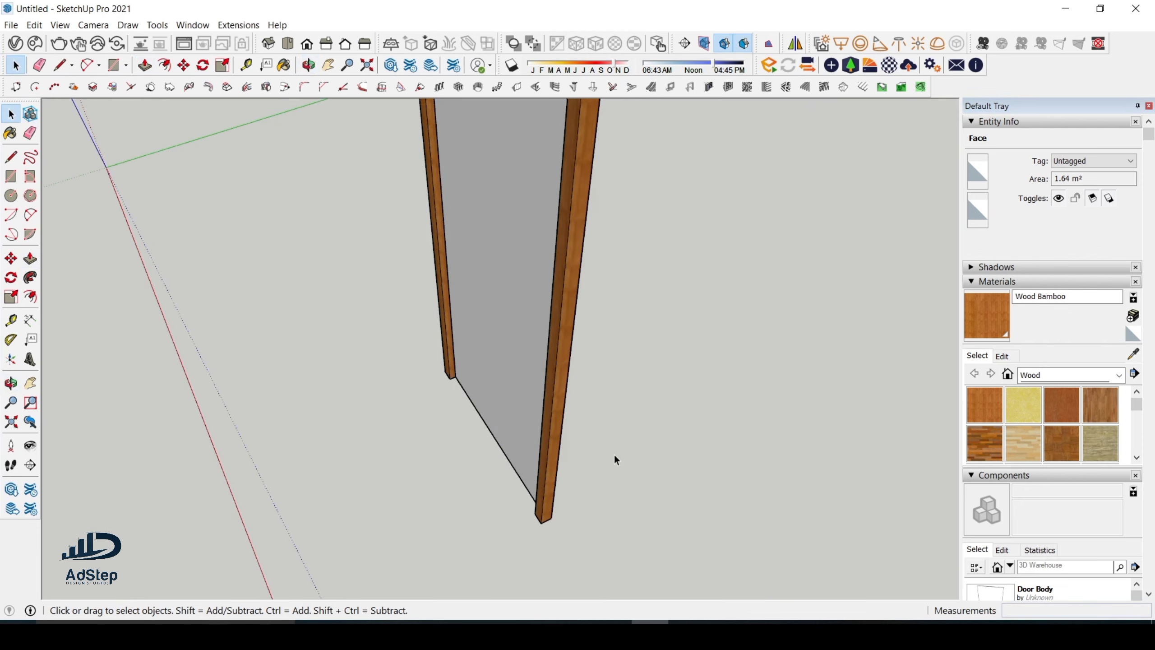
Open the door frame component for editing and Push/Pull its back face outward by 20 mm
scroll(498, 369, "down", 3)
middle_click_drag(498, 368, 247, 353)
scroll(485, 204, "up", 5)
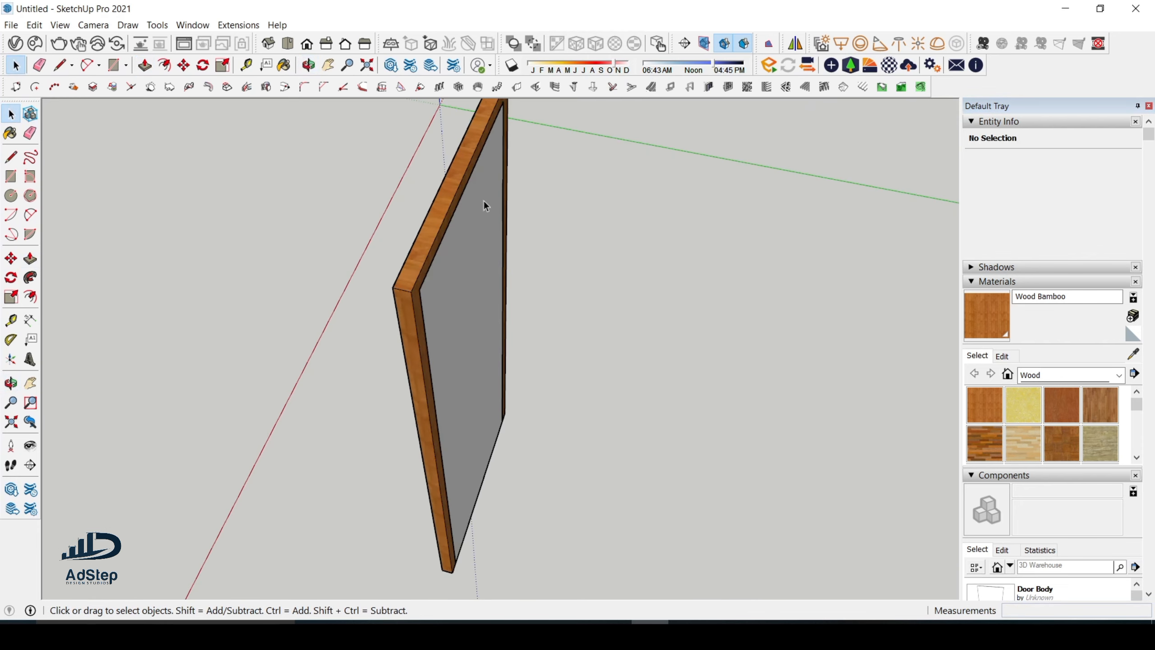
double_click(421, 250)
triple_click(421, 249)
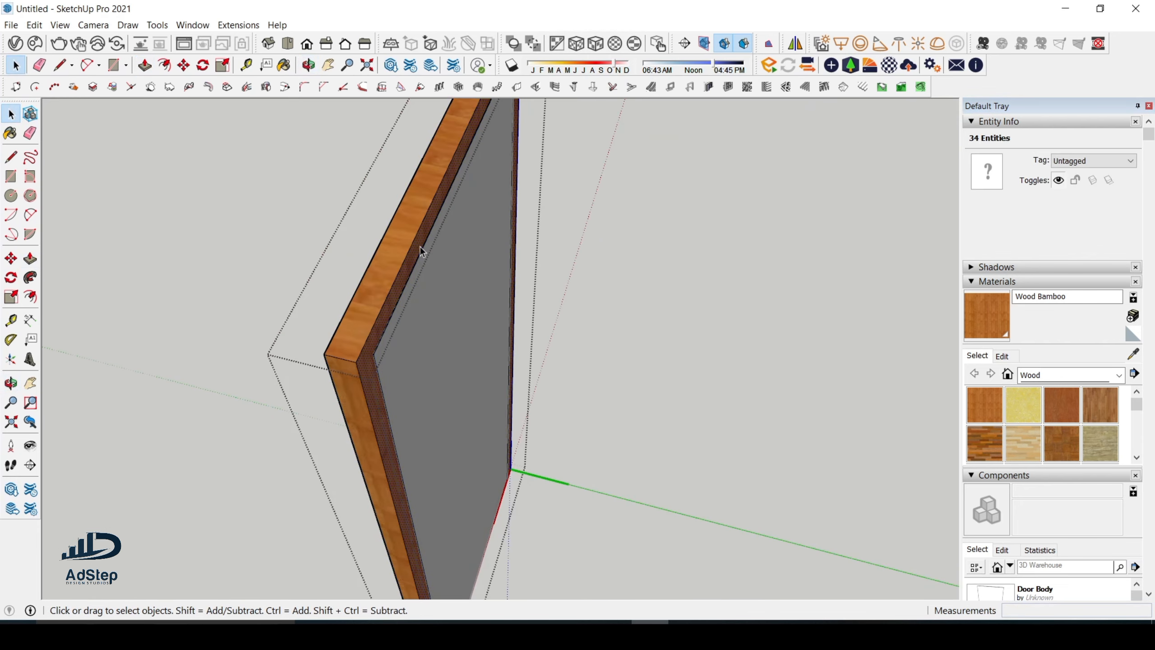
left_click(421, 248)
key("p")
left_click(423, 251)
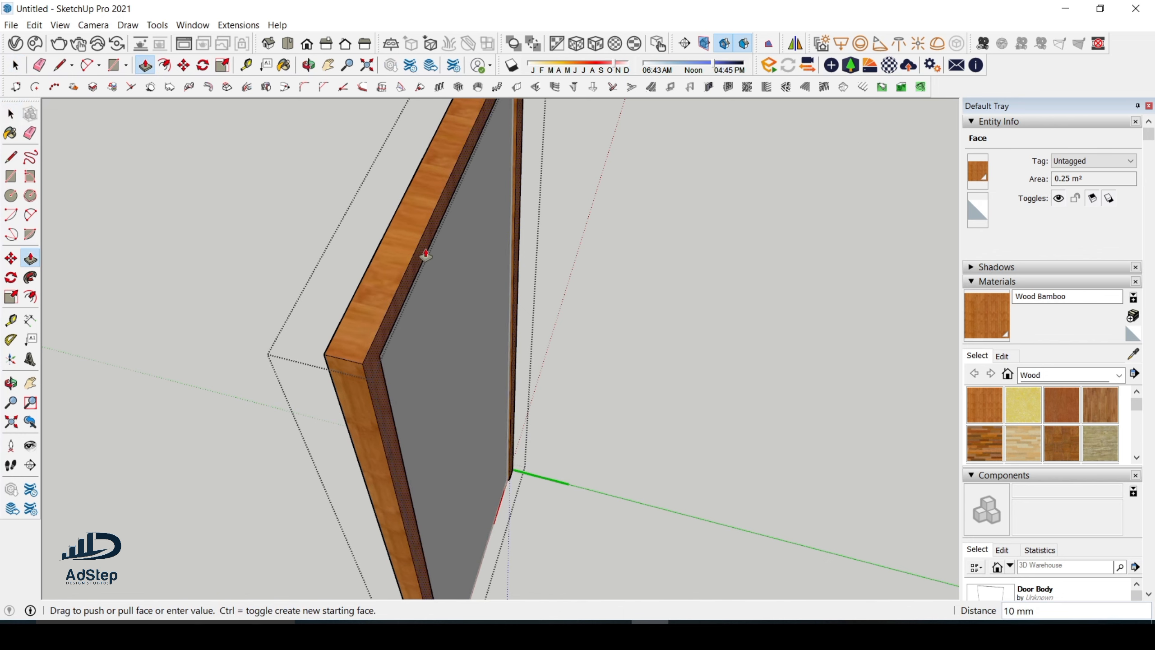
type("20")
key("Return")
Inspect the thickened door frame and panel from the back and the front
scroll(503, 263, "down", 5)
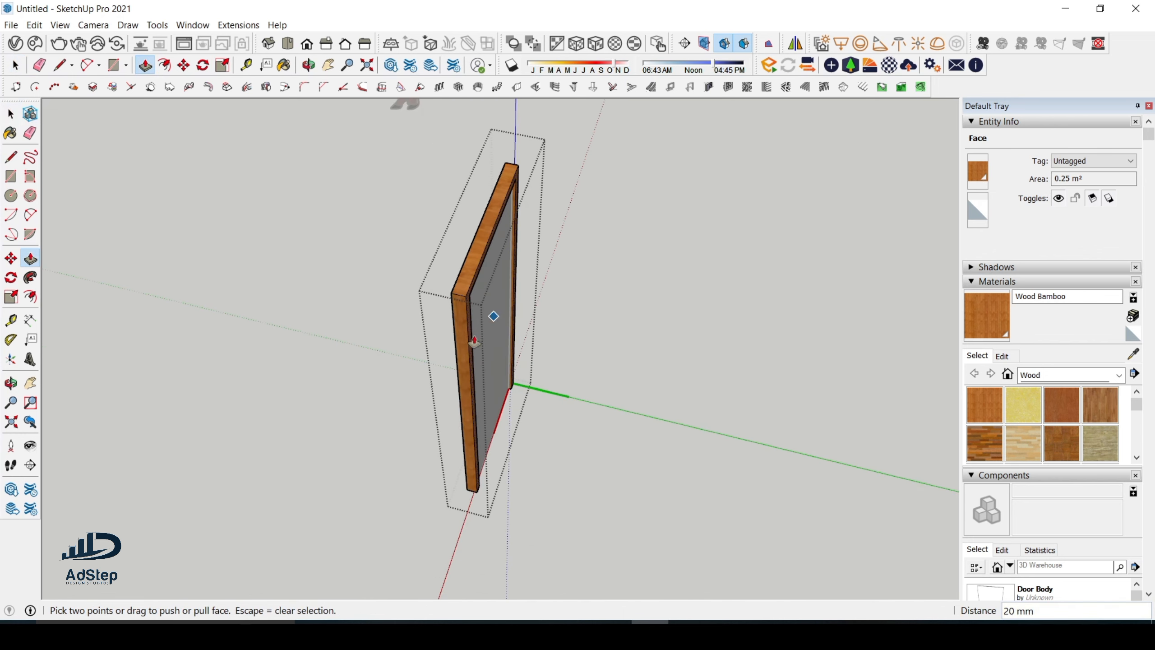
middle_click_drag(493, 315, 843, 294)
scroll(527, 260, "up", 2)
scroll(547, 288, "down", 4)
mouse_move(547, 289)
middle_mouse_down()
mouse_move(773, 354)
mouse_move(554, 304)
middle_mouse_up()
scroll(605, 334, "up", 3)
key("space")
scroll(607, 334, "down", 4)
middle_click_drag(605, 413, 523, 325)
scroll(604, 467, "up", 4)
scroll(602, 461, "down", 4)
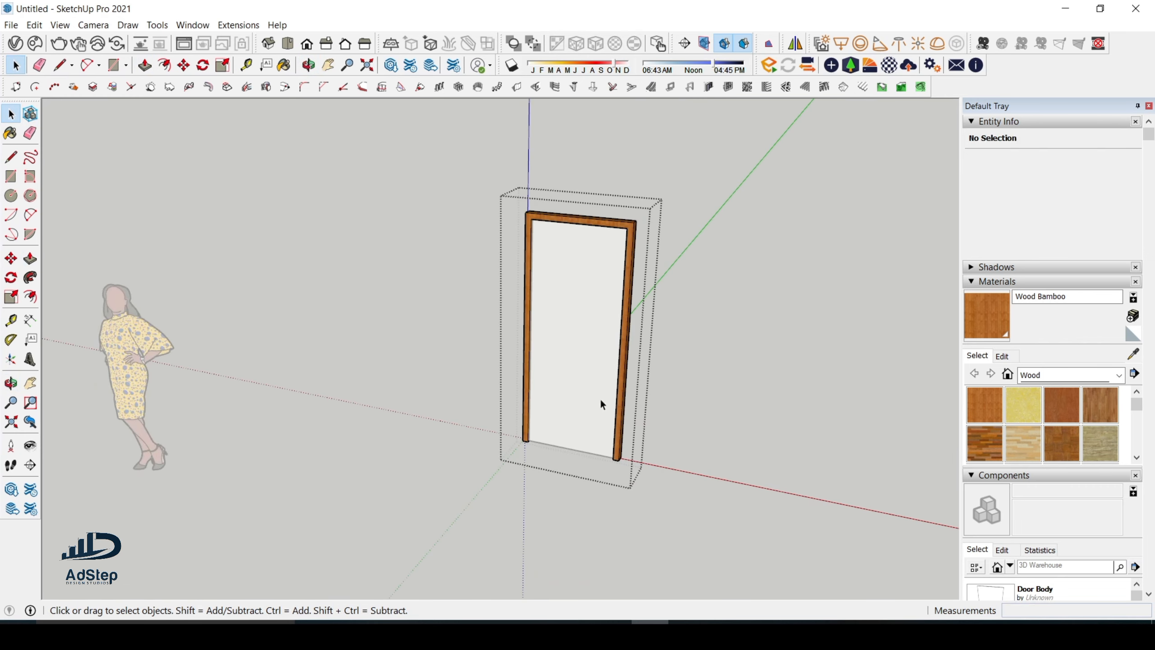
Open the Door Body component, paint its front face with Wood Bamboo, and finish editing the component
double_click(589, 384)
left_click(587, 377)
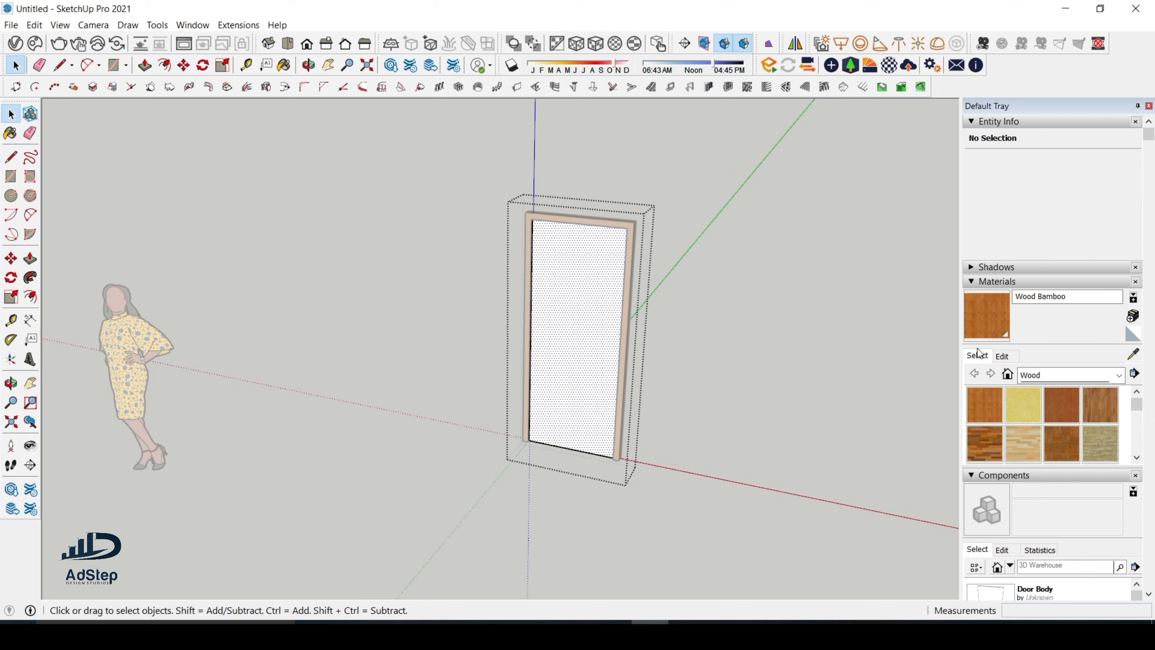
left_click(998, 317)
left_click(559, 357)
key("space")
scroll(640, 337, "down", 2)
left_click(655, 350)
scroll(593, 360, "up", 4)
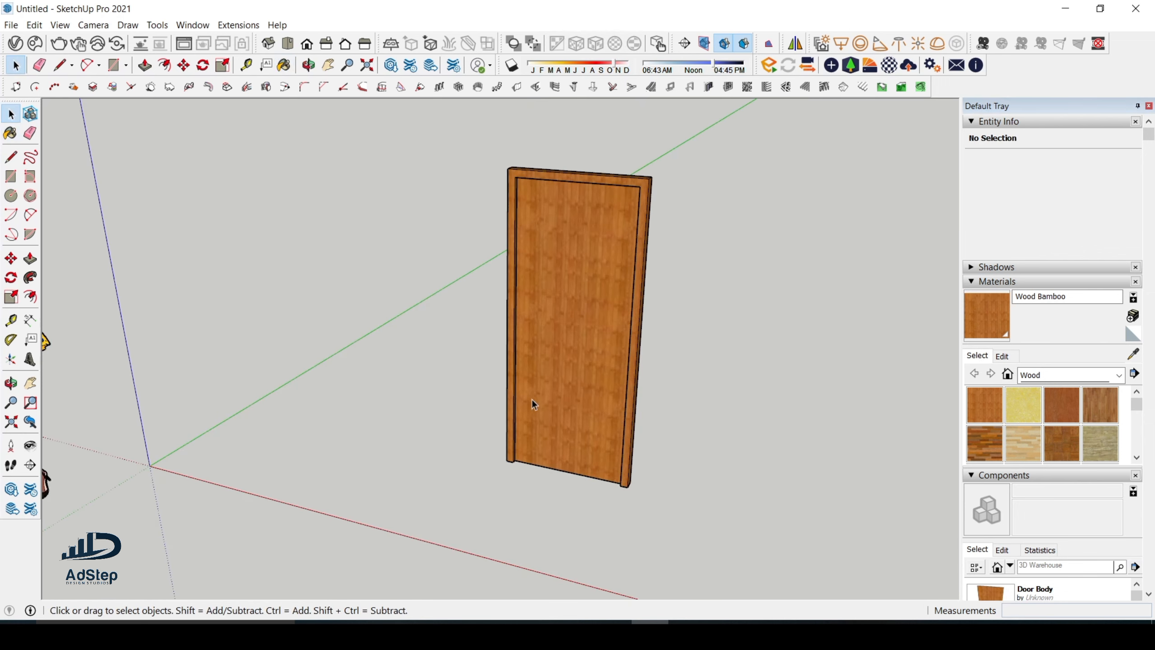
Examine the front of the wood-painted door and the area near the frame's side where a handle belongs
scroll(532, 399, "down", 2)
middle_click_drag(587, 410, 659, 409)
scroll(557, 364, "up", 5)
scroll(518, 399, "down", 2)
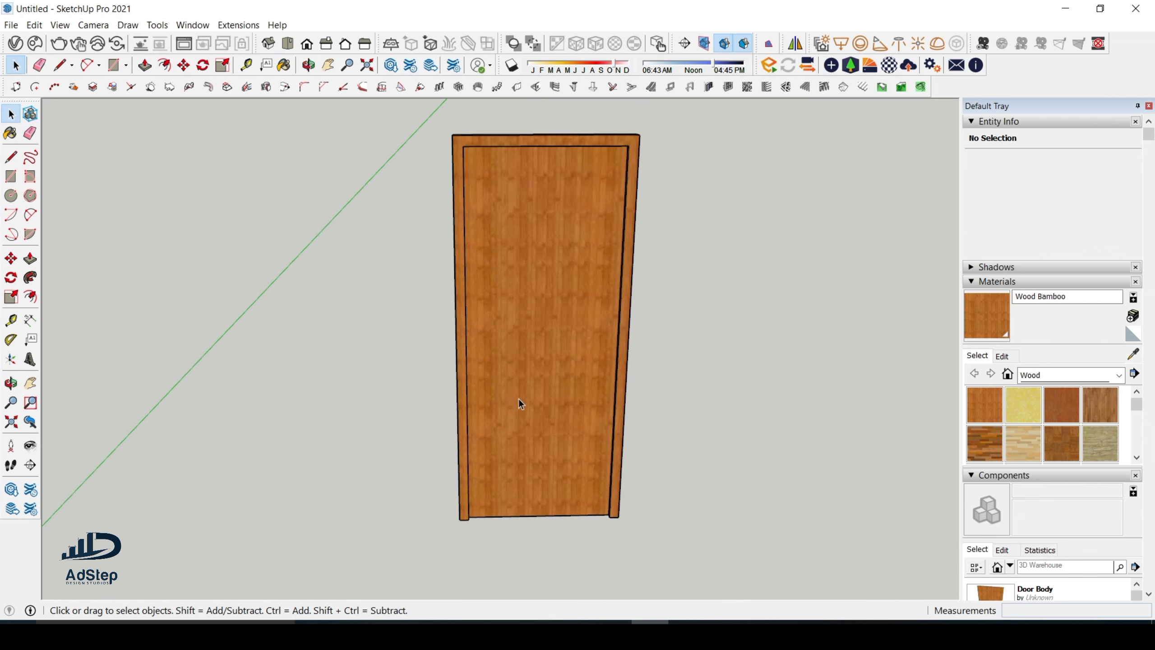
scroll(519, 400, "down", 2)
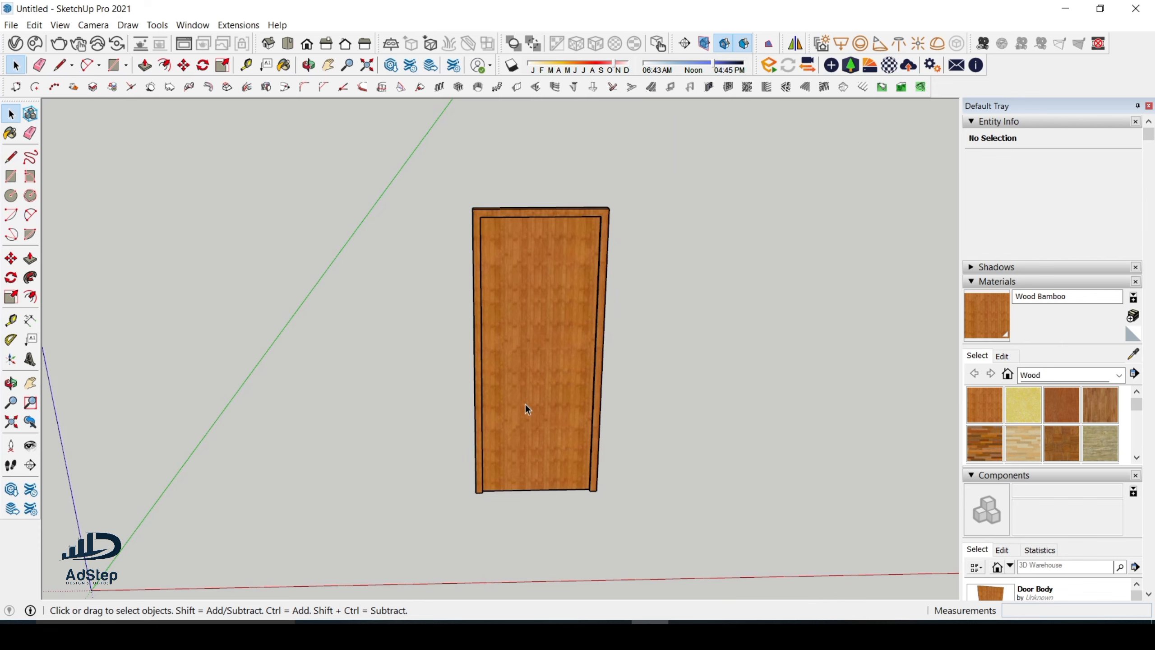
scroll(526, 404, "down", 3)
middle_click_drag(526, 405, 464, 428)
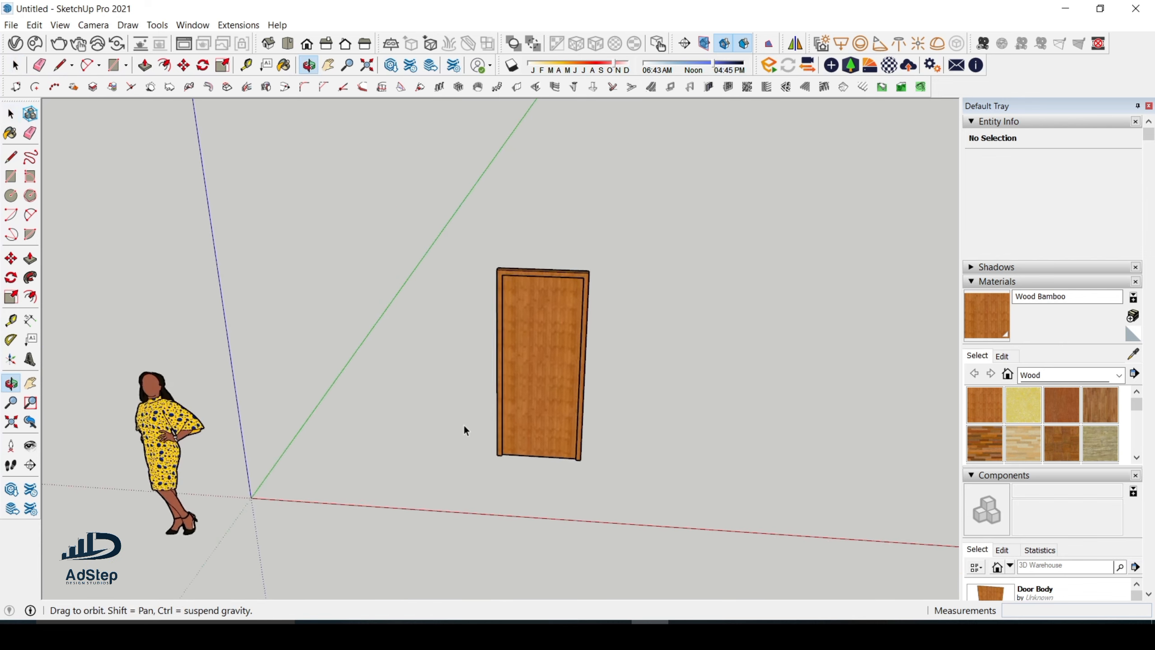
scroll(540, 350, "up", 3)
scroll(541, 354, "up", 3)
scroll(545, 377, "down", 4)
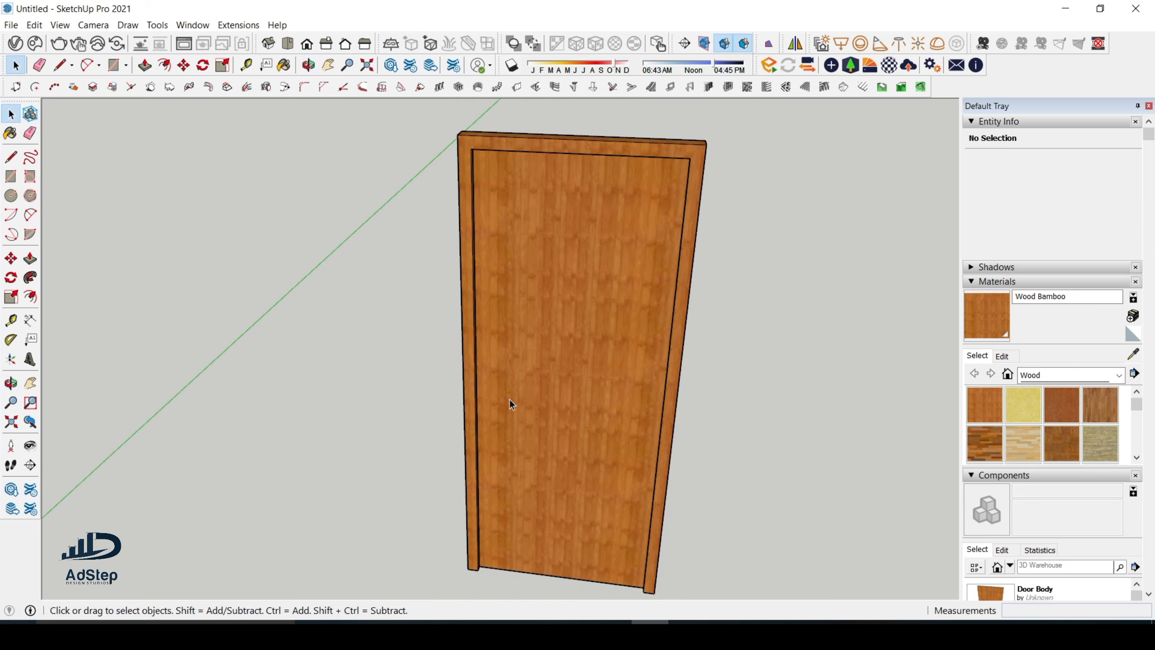
scroll(521, 420, "up", 4)
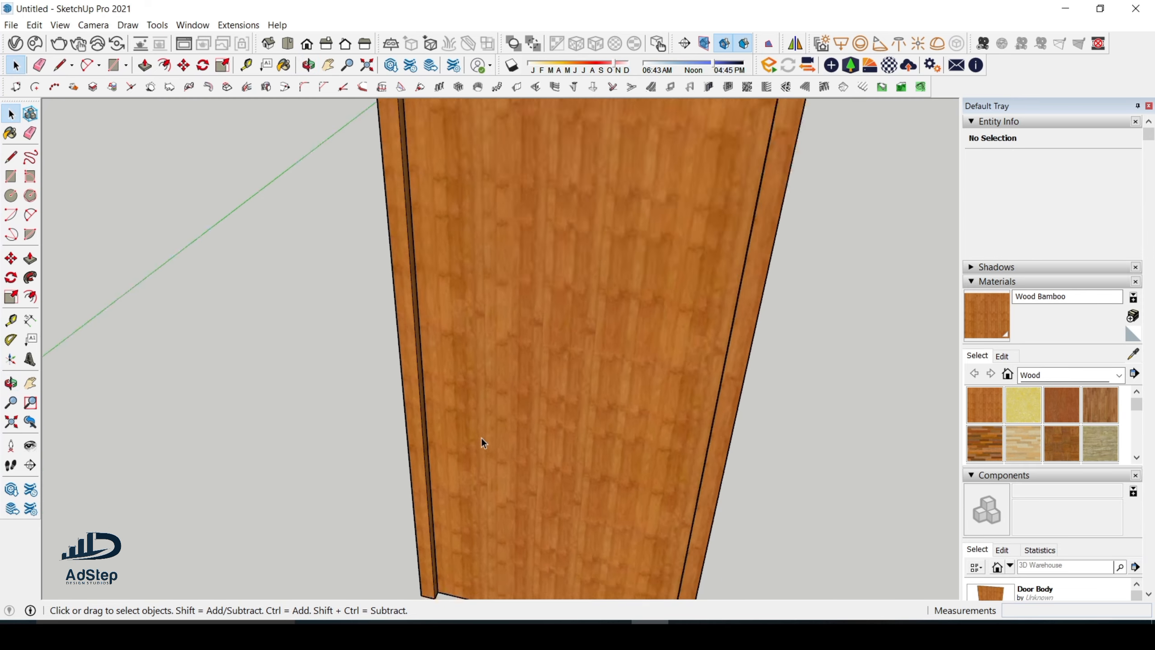
scroll(481, 443, "down", 3)
scroll(476, 349, "up", 5)
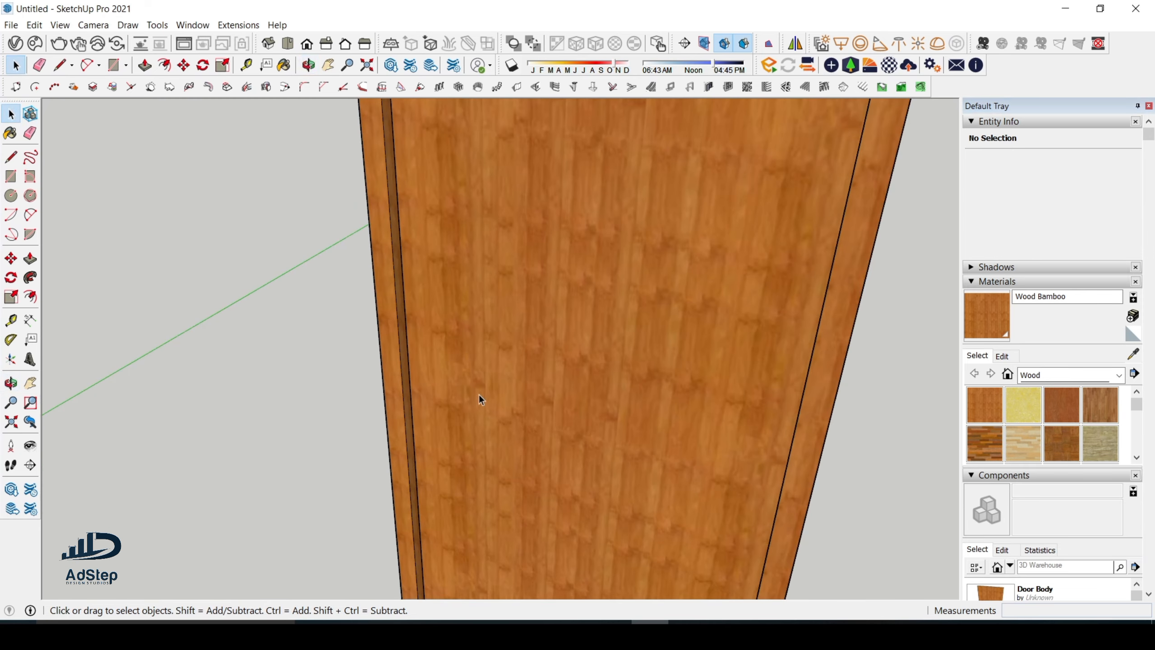
Draw a circle with a radius of about 46 mm on the door panel at mid-height, near the frame's vertical side
left_click(458, 415)
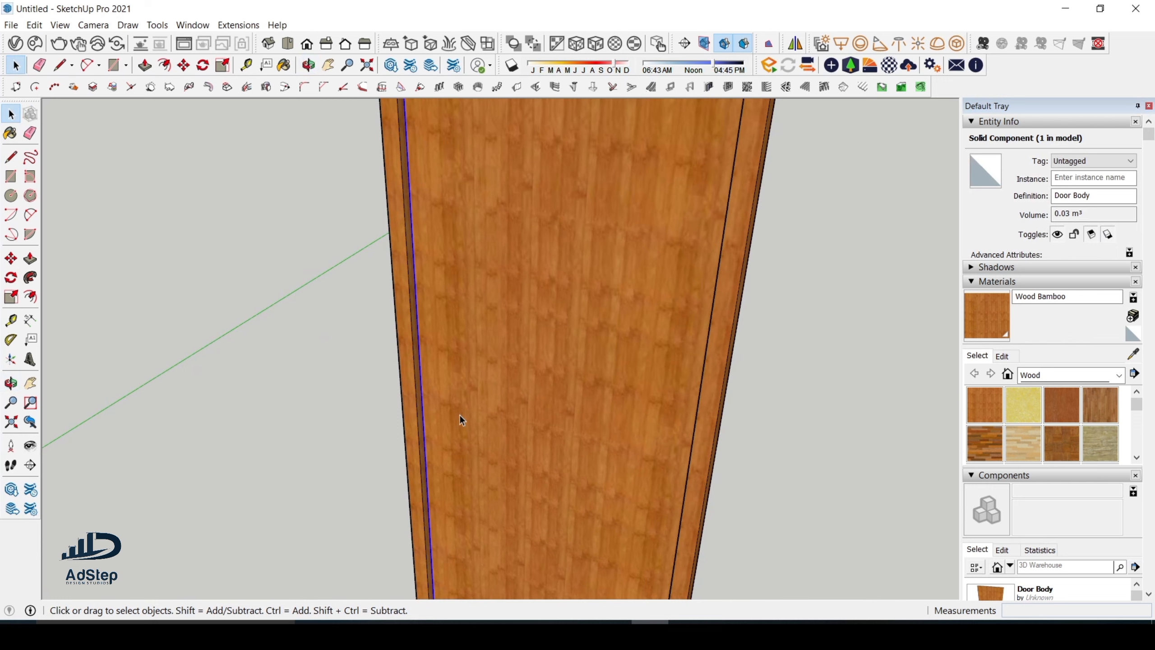
key("c")
scroll(467, 382, "down", 3)
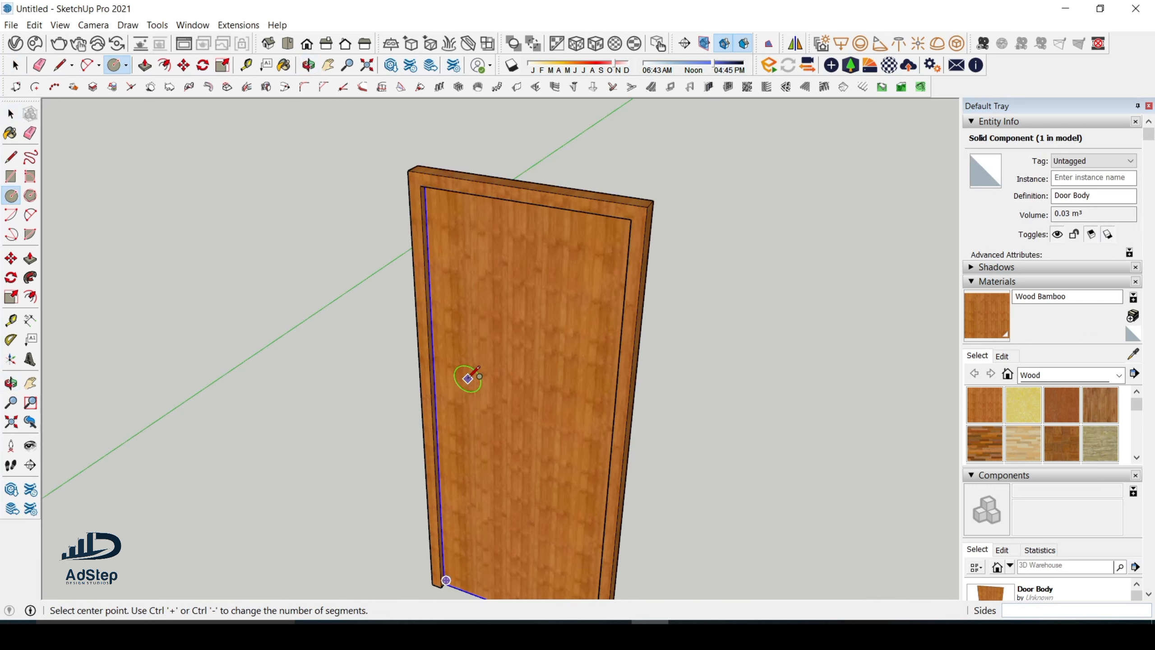
scroll(468, 377, "up", 3)
left_click(449, 397)
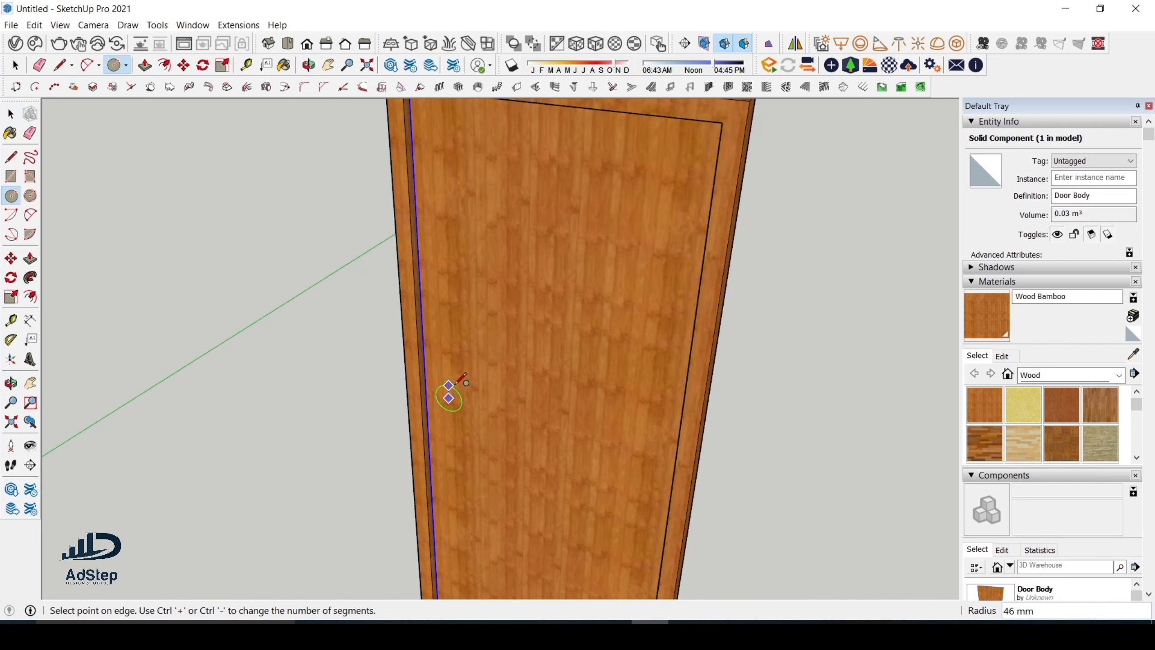
left_click(454, 386)
key("space")
scroll(448, 412, "up", 3)
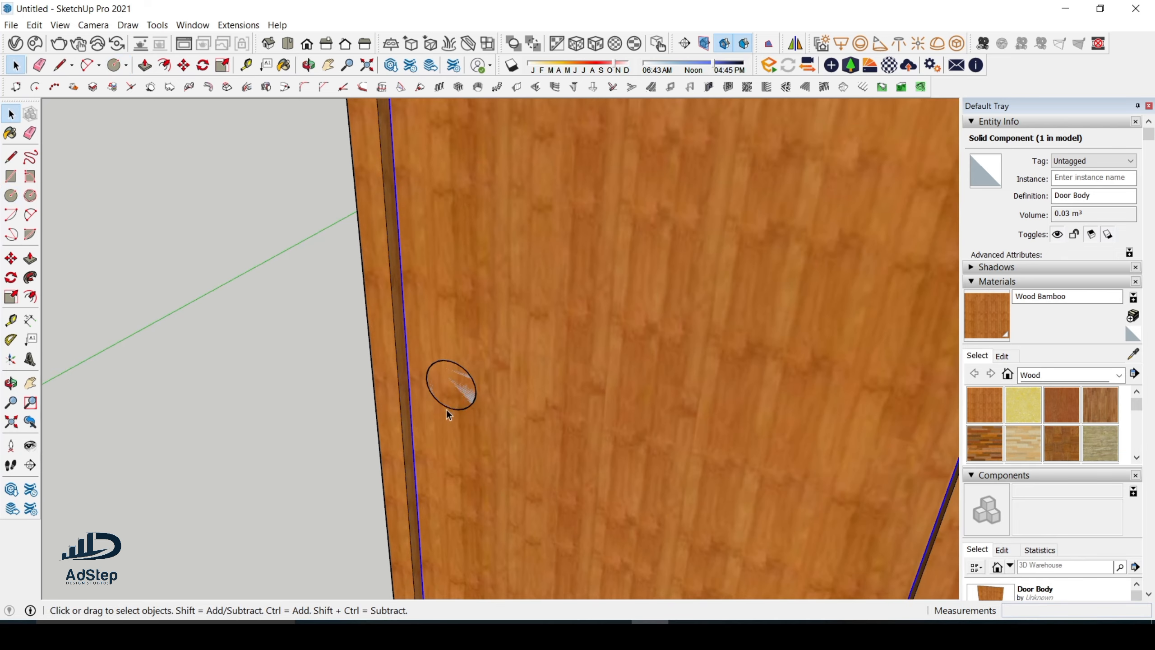
Turn the circle on the door panel, face and edge together, into a component named Door Handle
double_click(459, 392)
right_click(458, 392)
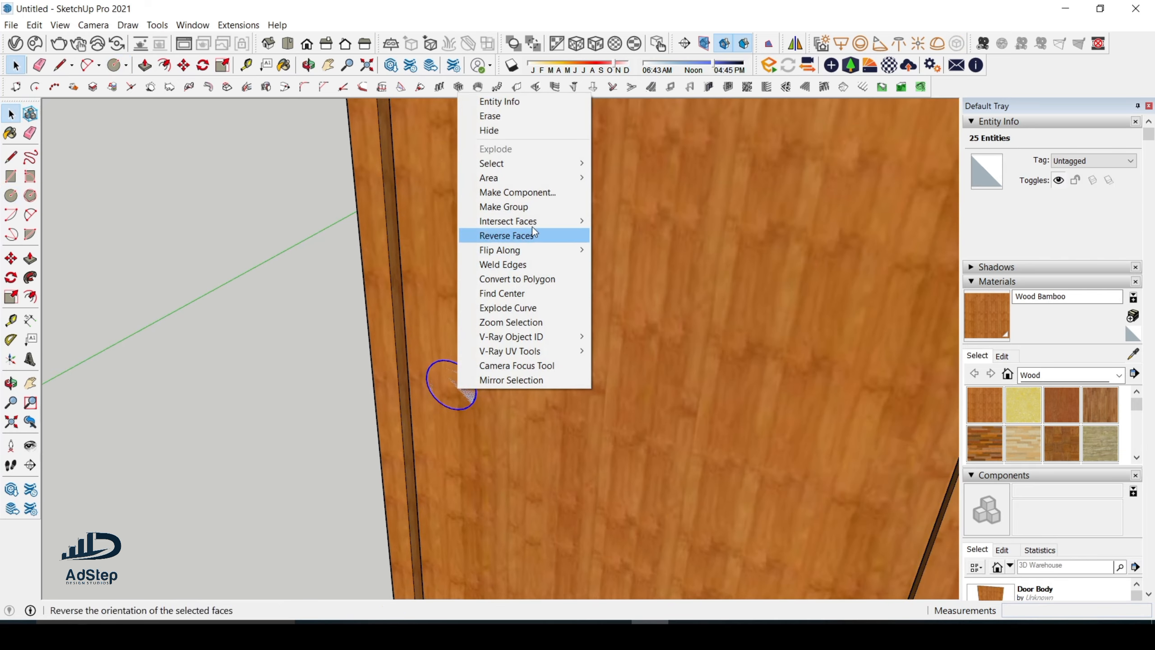
left_click(523, 192)
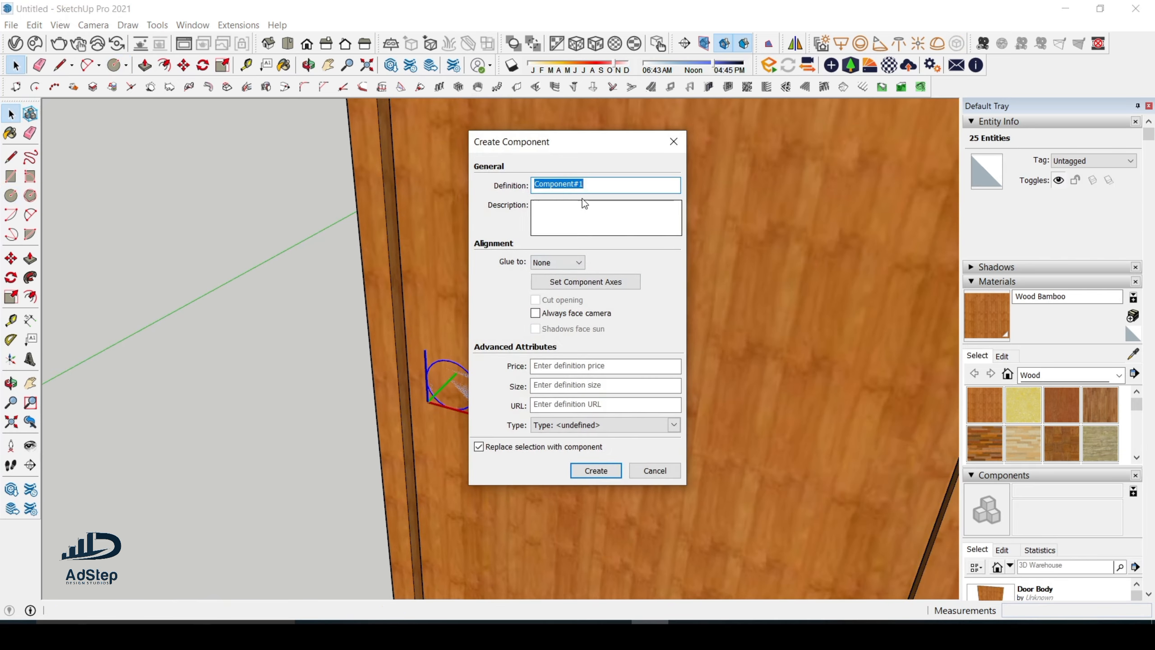
type("Handle")
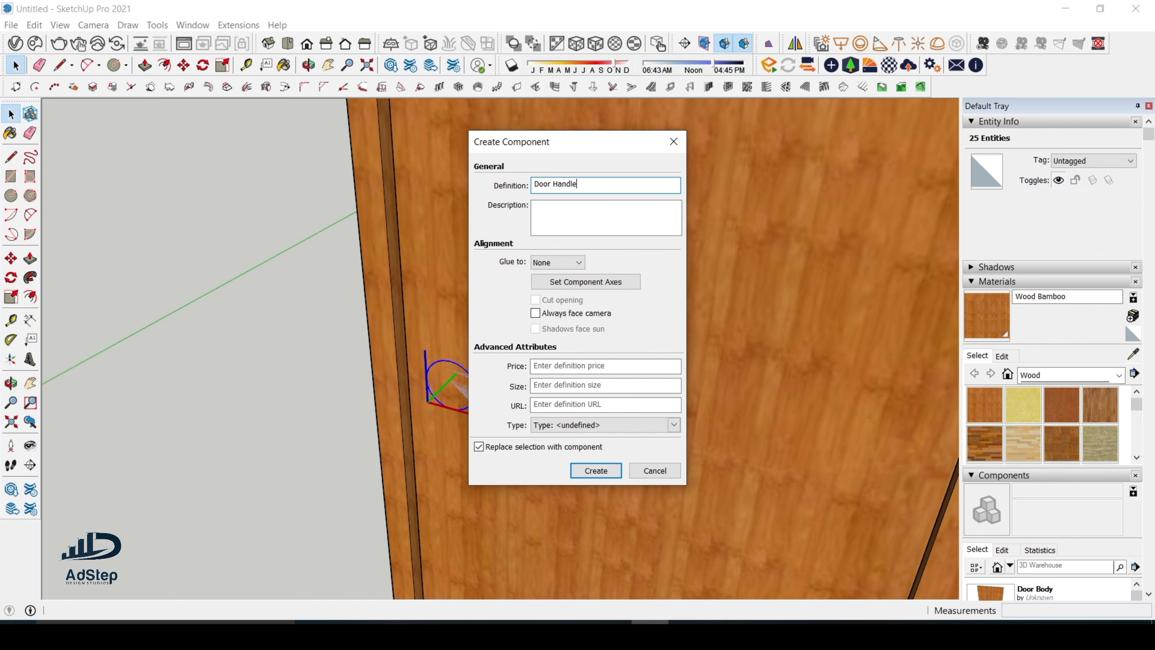
key("Return")
Open the Door Handle component and paint its circular face with Metal Aluminum Anodized
scroll(509, 292, "up", 5)
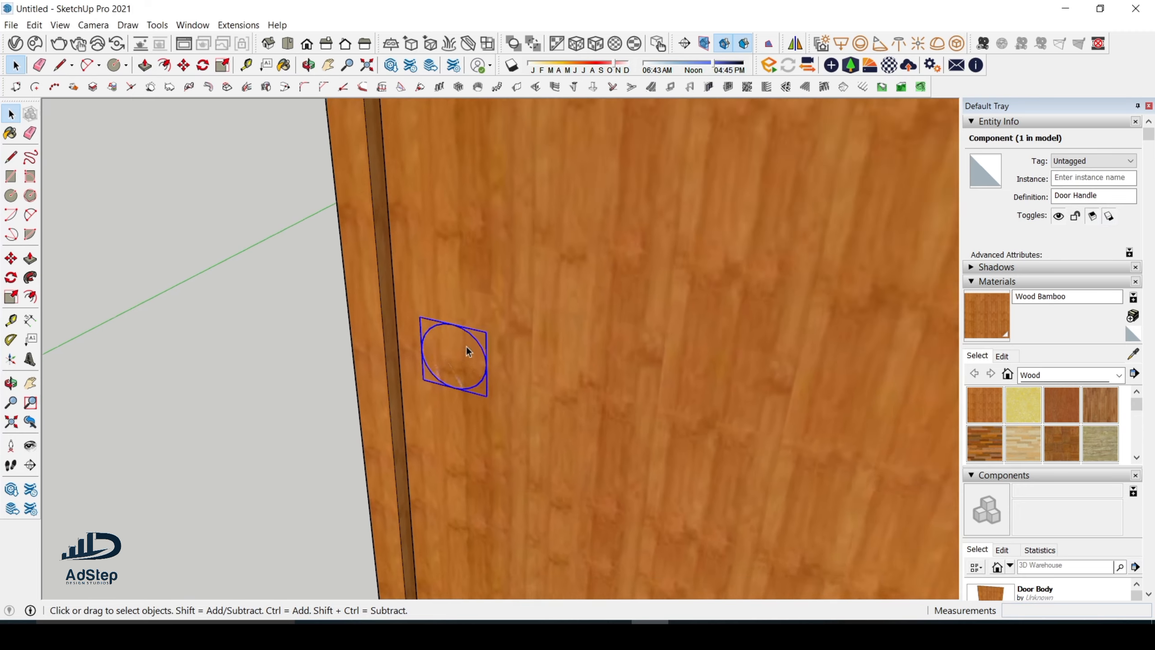
double_click(465, 348)
left_click(467, 372)
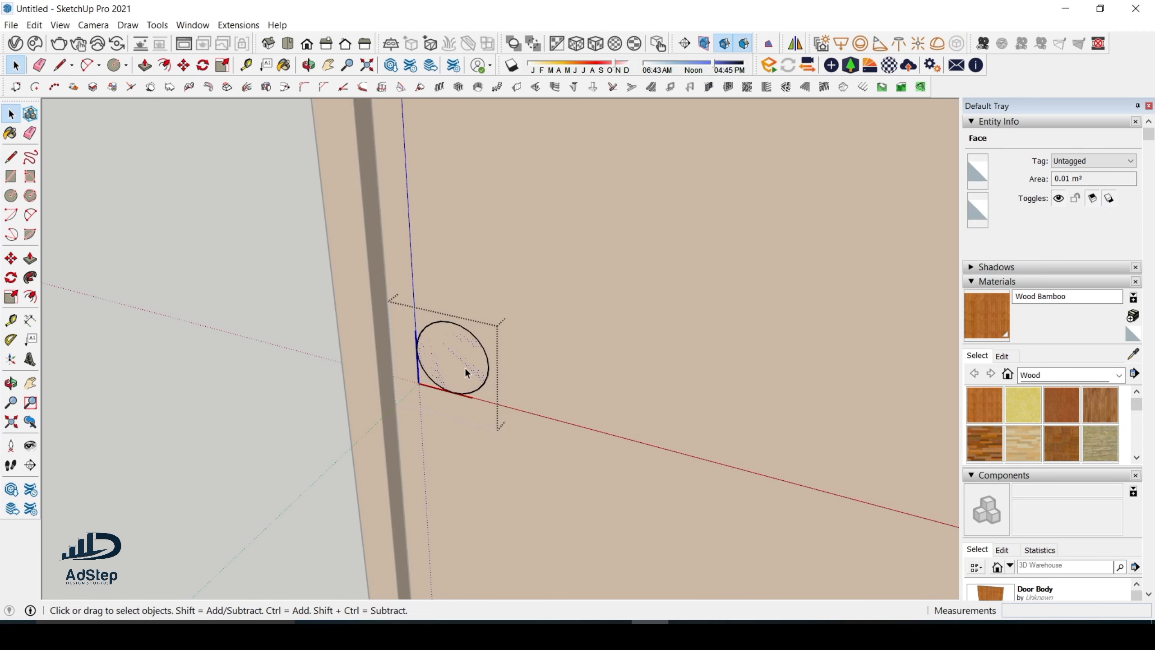
left_click(1118, 375)
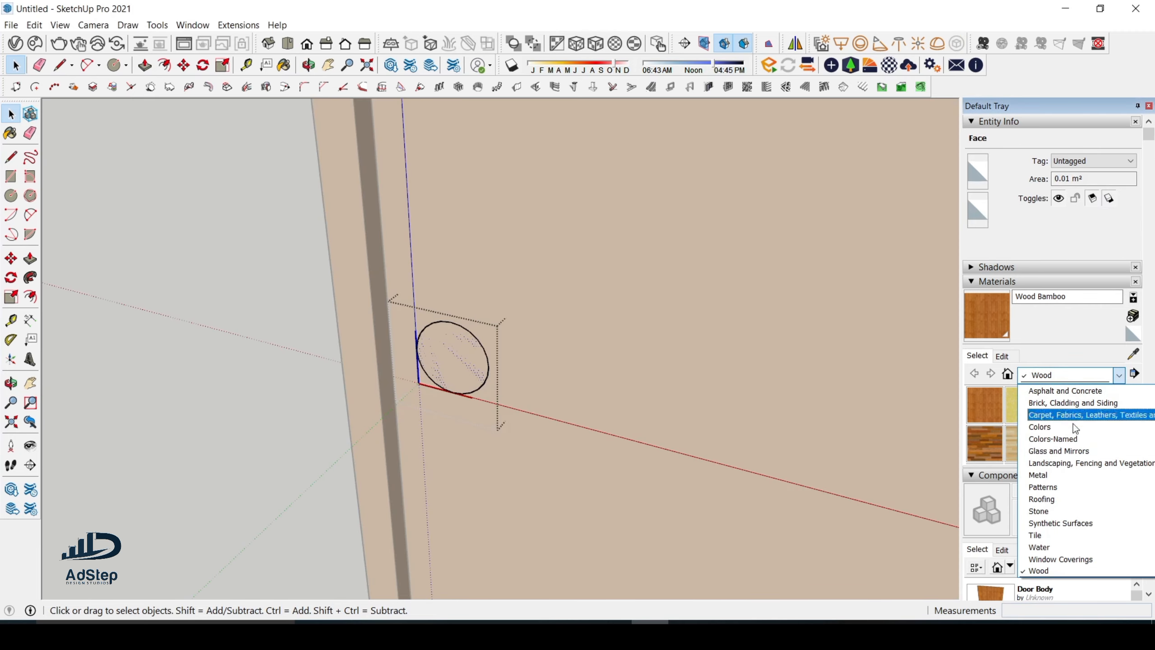
left_click(1059, 473)
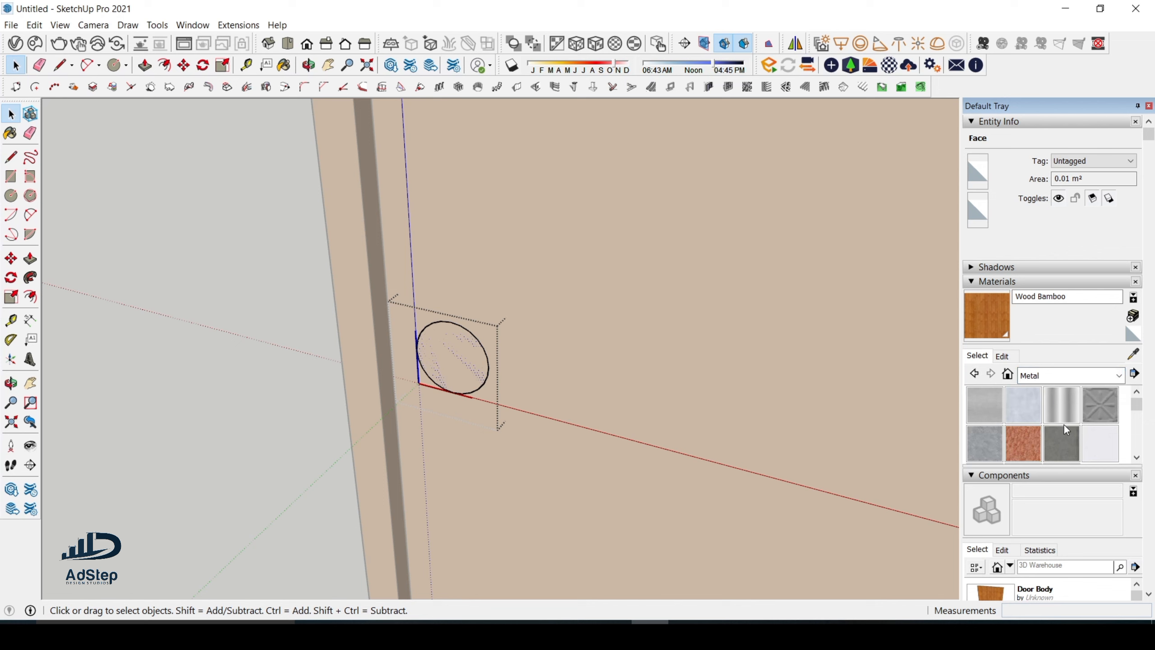
left_click(1030, 412)
left_click(462, 350)
key("space")
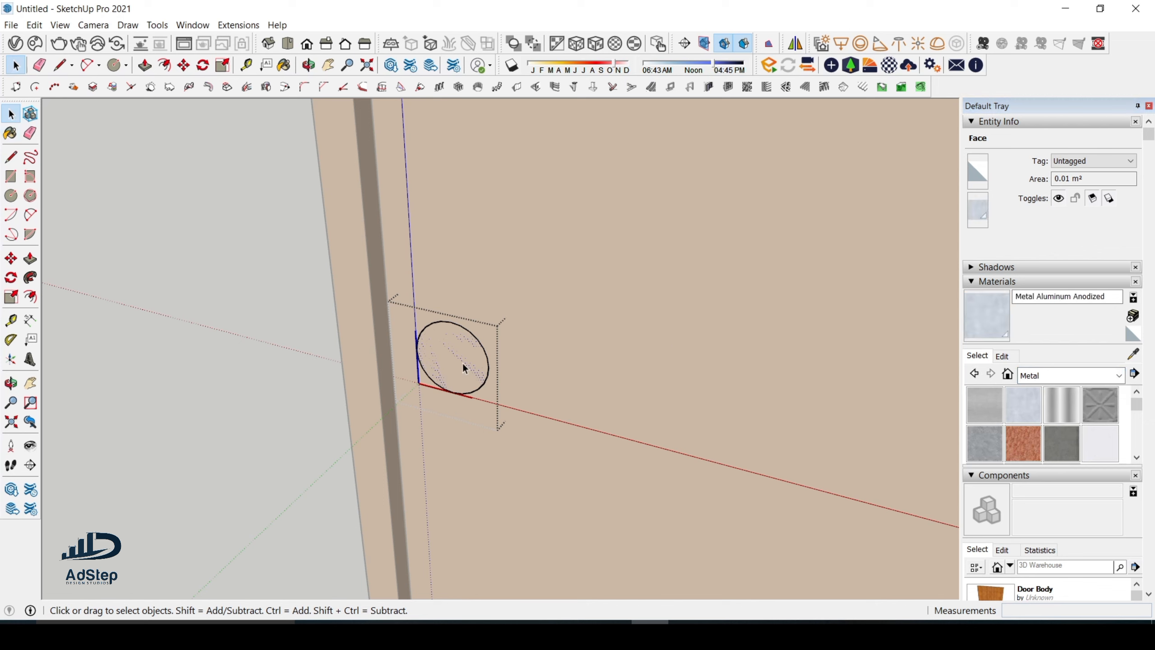
Extrude the handle's circular face outward 10 mm and finish editing the component
key("p")
left_click(462, 363)
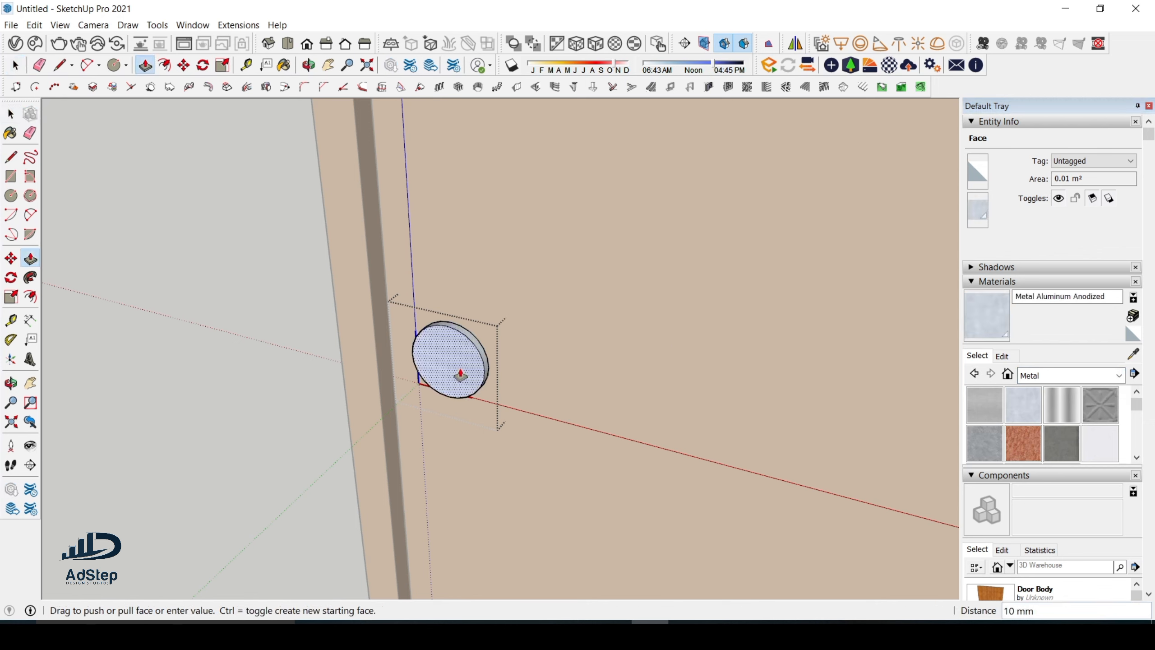
key("Return")
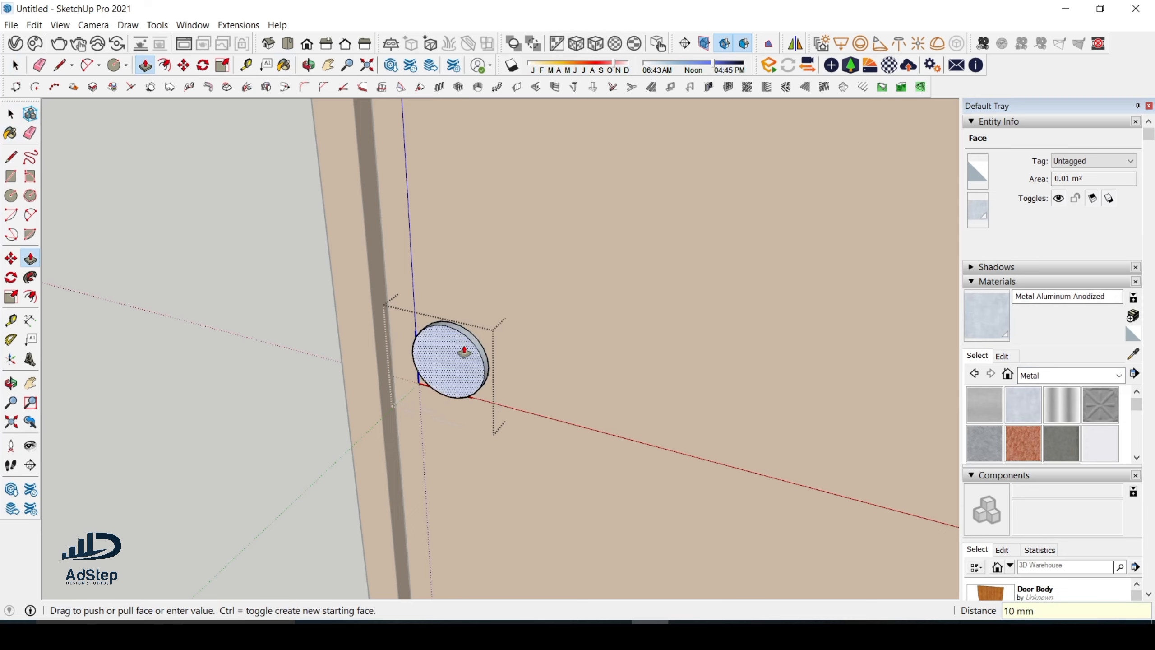
scroll(528, 323, "down", 8)
key("space")
scroll(536, 367, "down", 5)
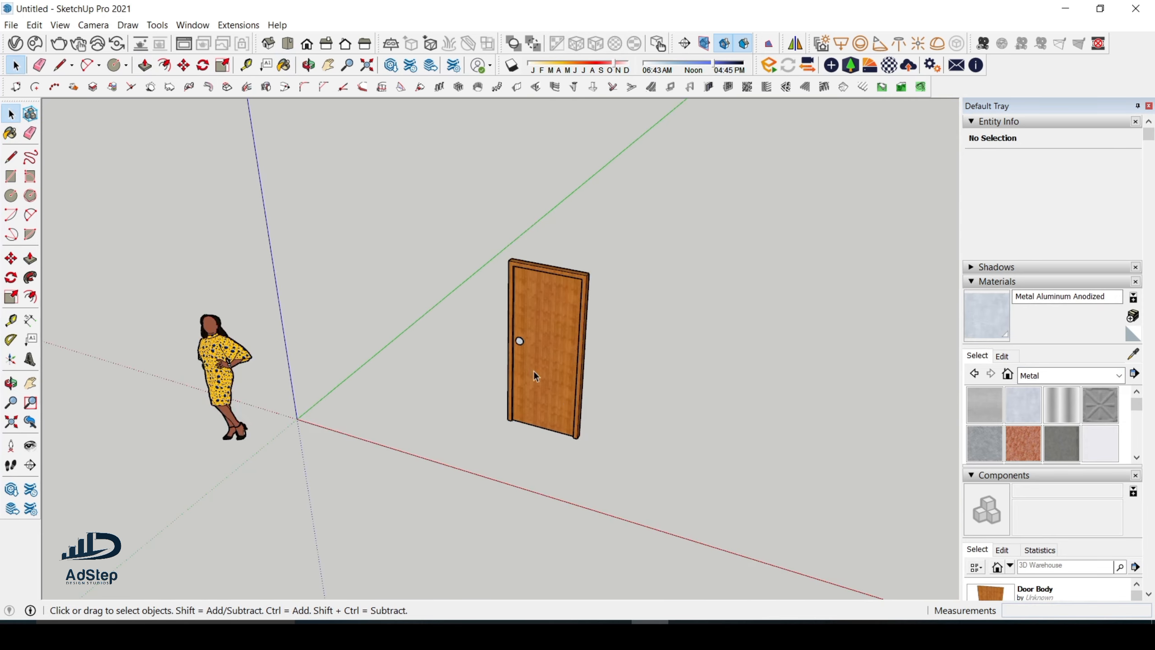
Examine the door with its metal handle from the front
middle_click_drag(533, 370, 610, 300)
scroll(553, 343, "up", 6)
scroll(505, 366, "down", 3)
middle_click_drag(501, 413, 514, 362)
scroll(515, 361, "up", 3)
scroll(514, 361, "down", 2)
scroll(512, 364, "down", 1)
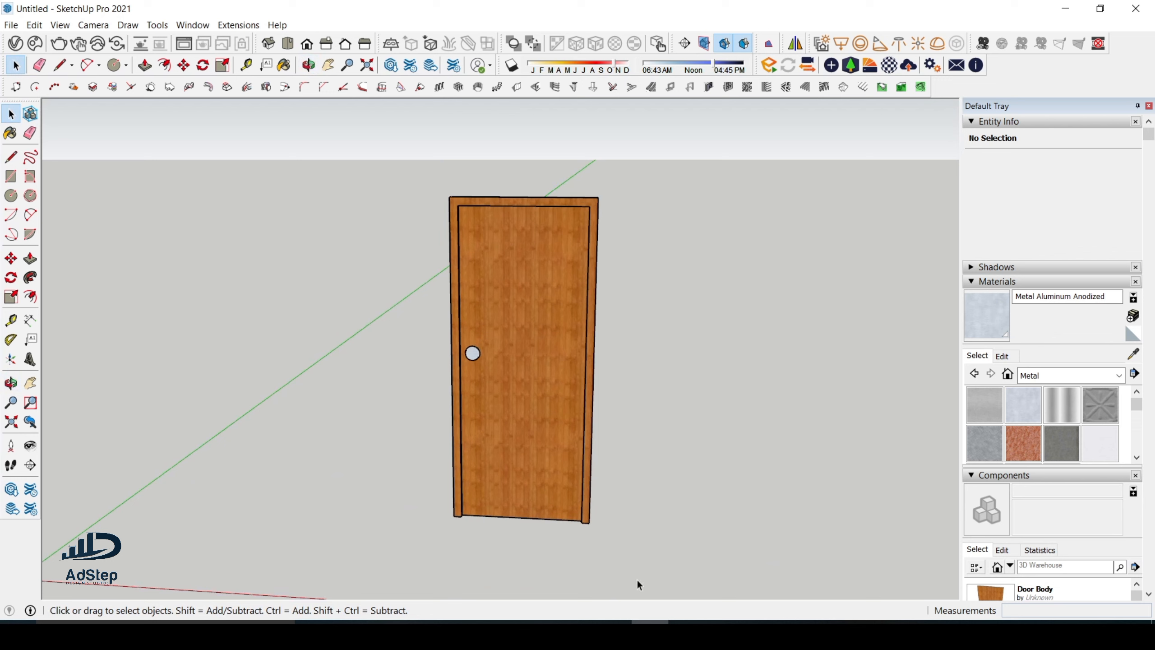
Draw an upright rectangle 1500 mm wide and 900 mm high in the empty space beside the door, parallel to it
middle_click_drag(637, 585, 331, 450)
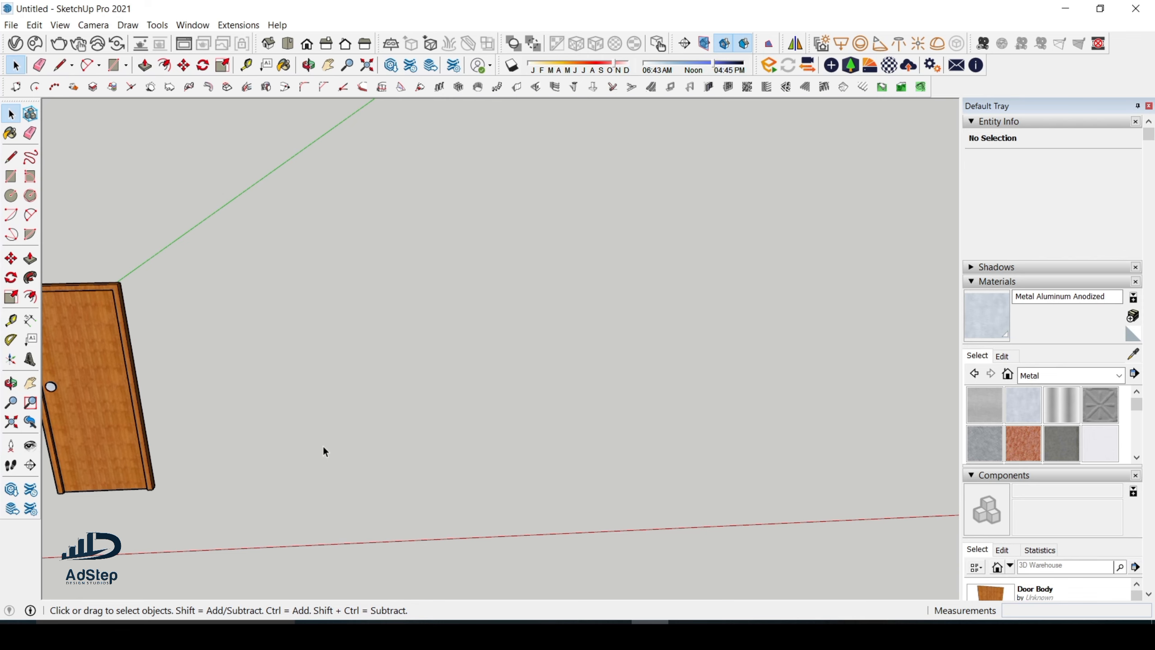
middle_click_drag(324, 449, 389, 422)
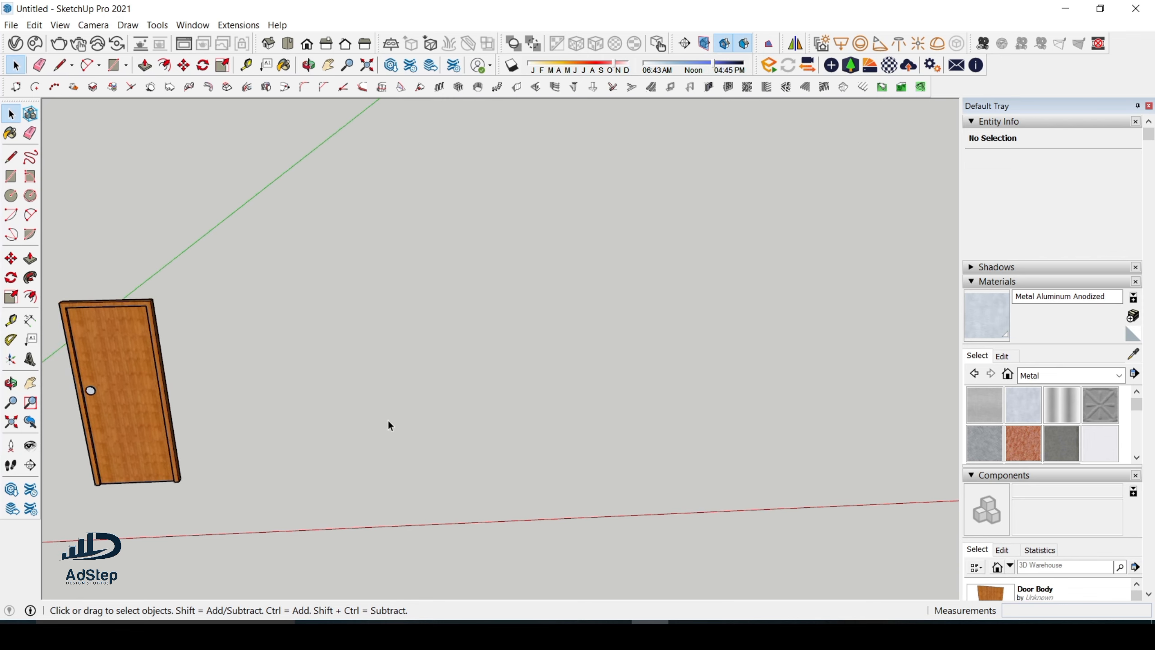
key("r")
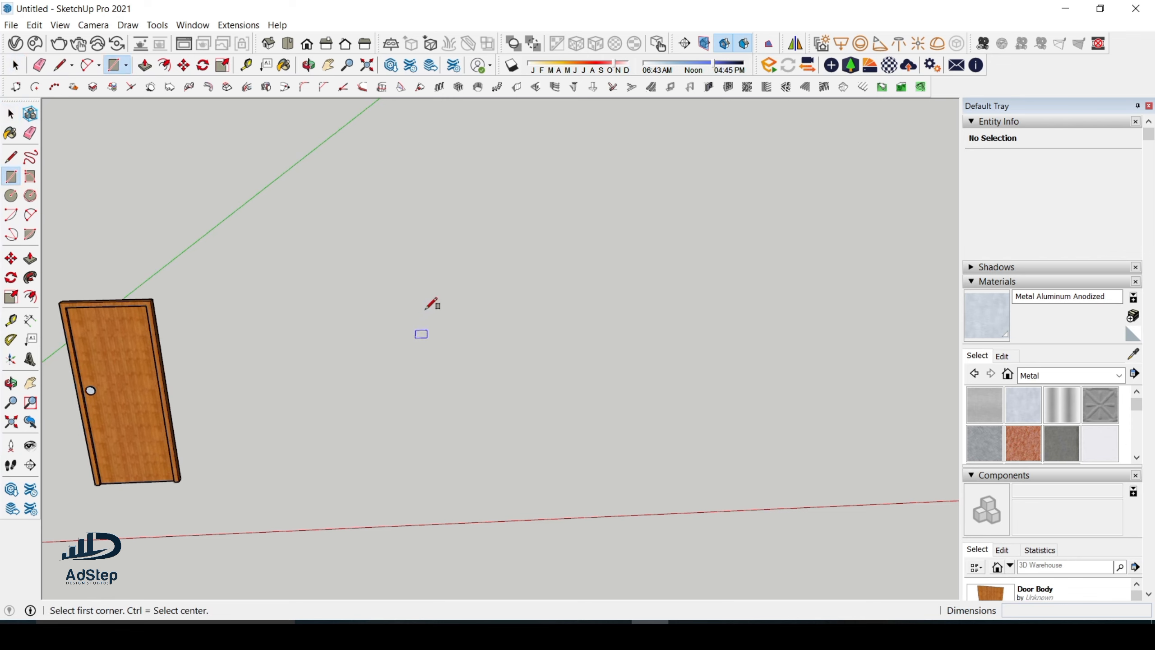
left_click(443, 313)
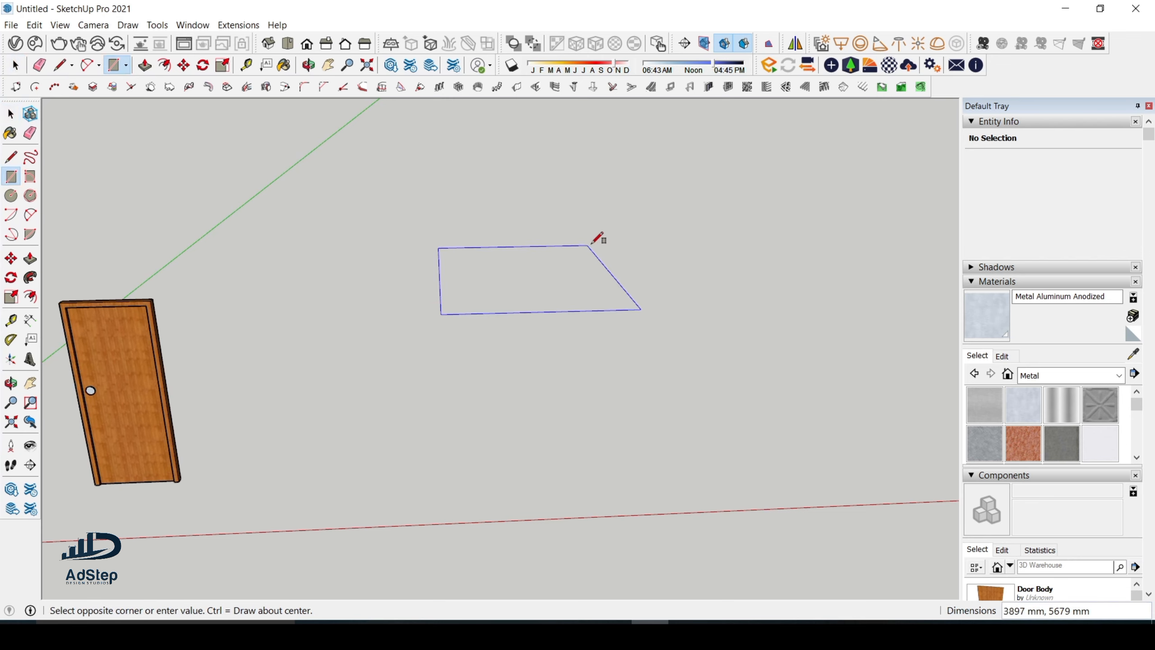
scroll(611, 267, "down", 1)
scroll(612, 267, "down", 1)
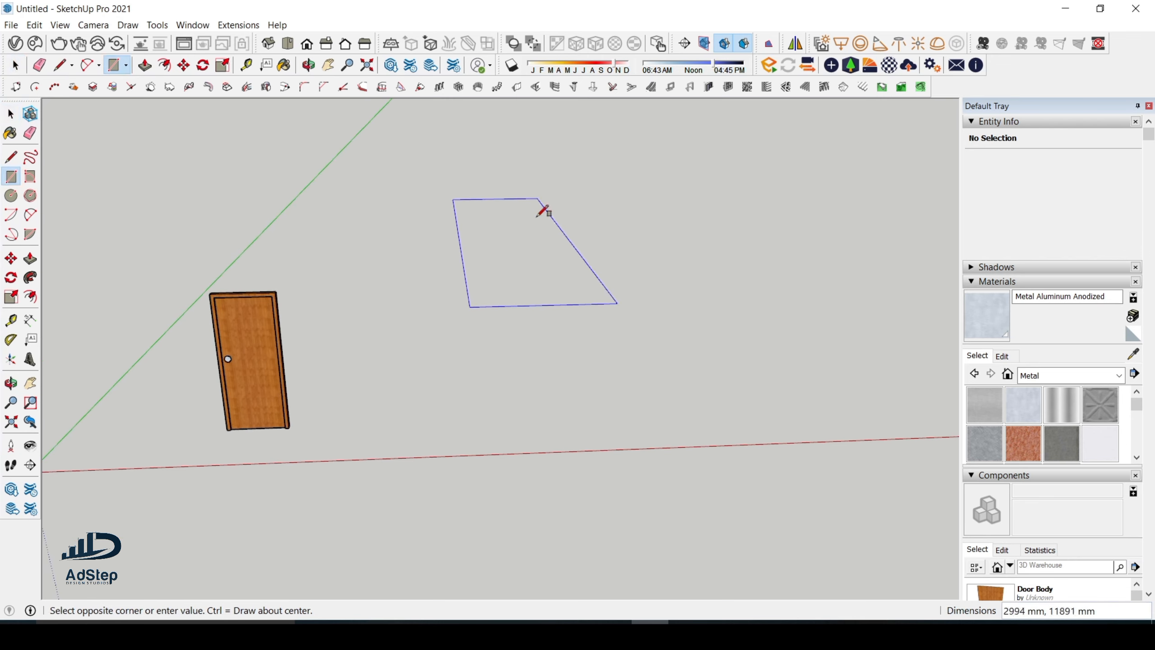
scroll(545, 301, "down", 2)
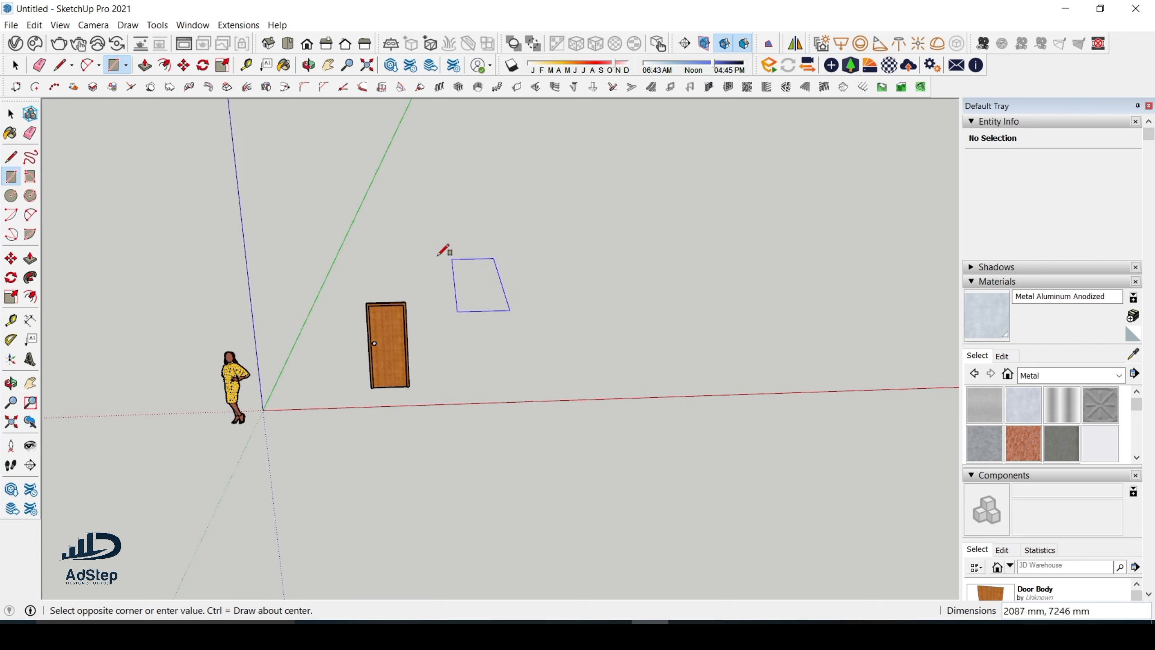
scroll(696, 340, "down", 1)
middle_click_drag(697, 340, 590, 313)
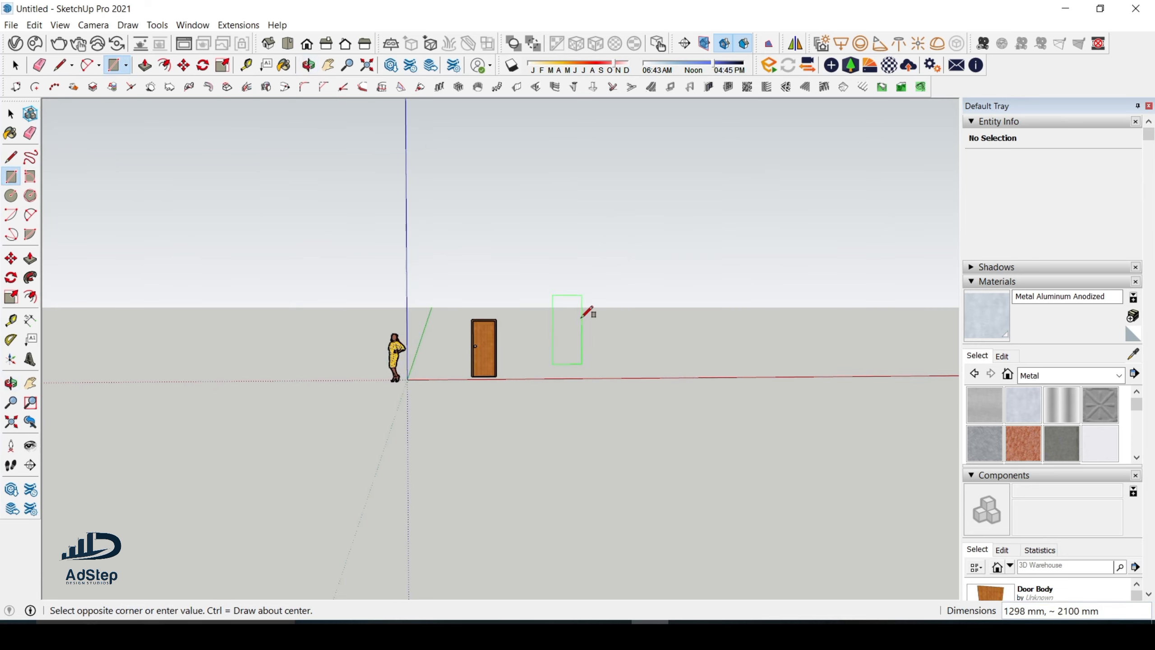
scroll(590, 313, "up", 2)
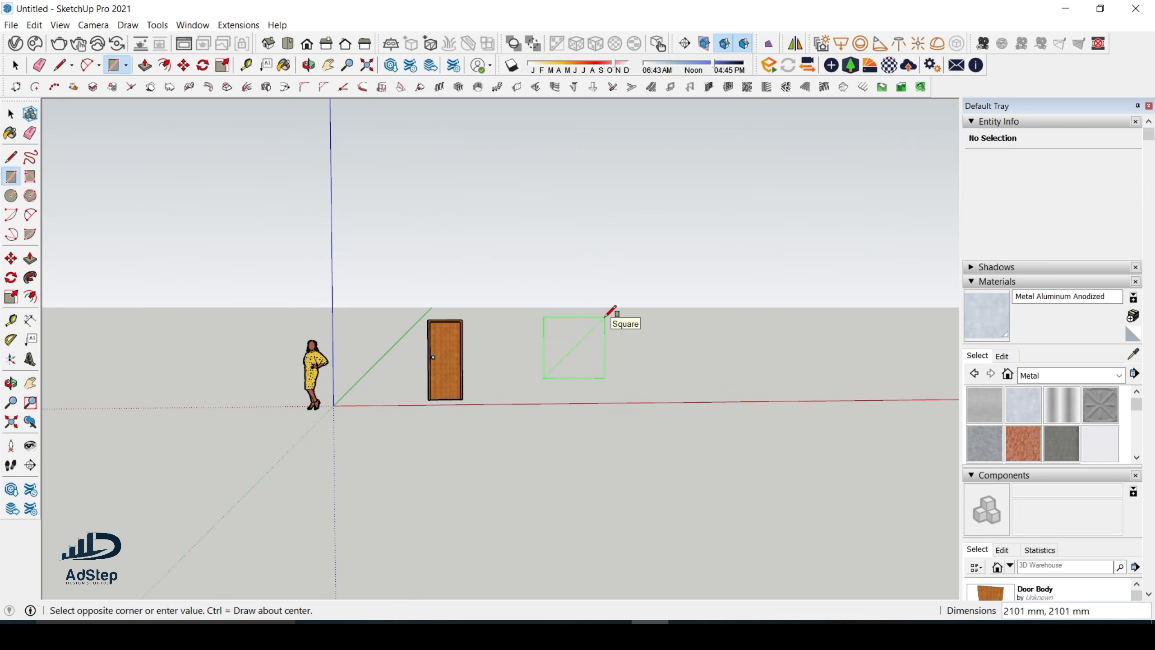
type("1500,900")
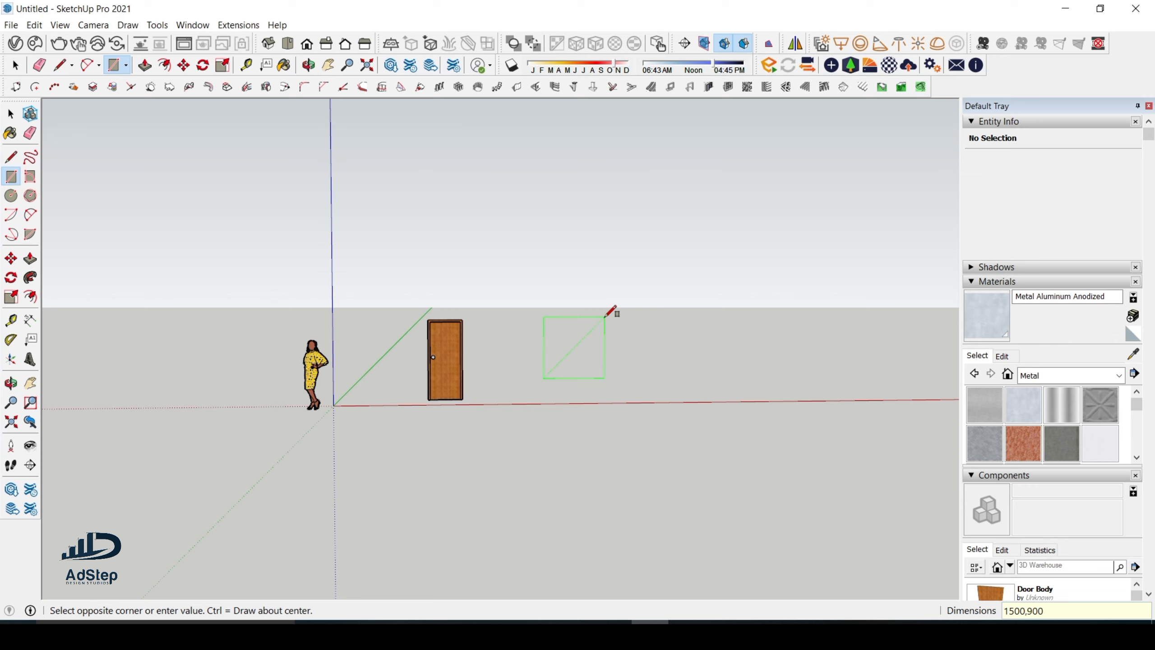
key("Return")
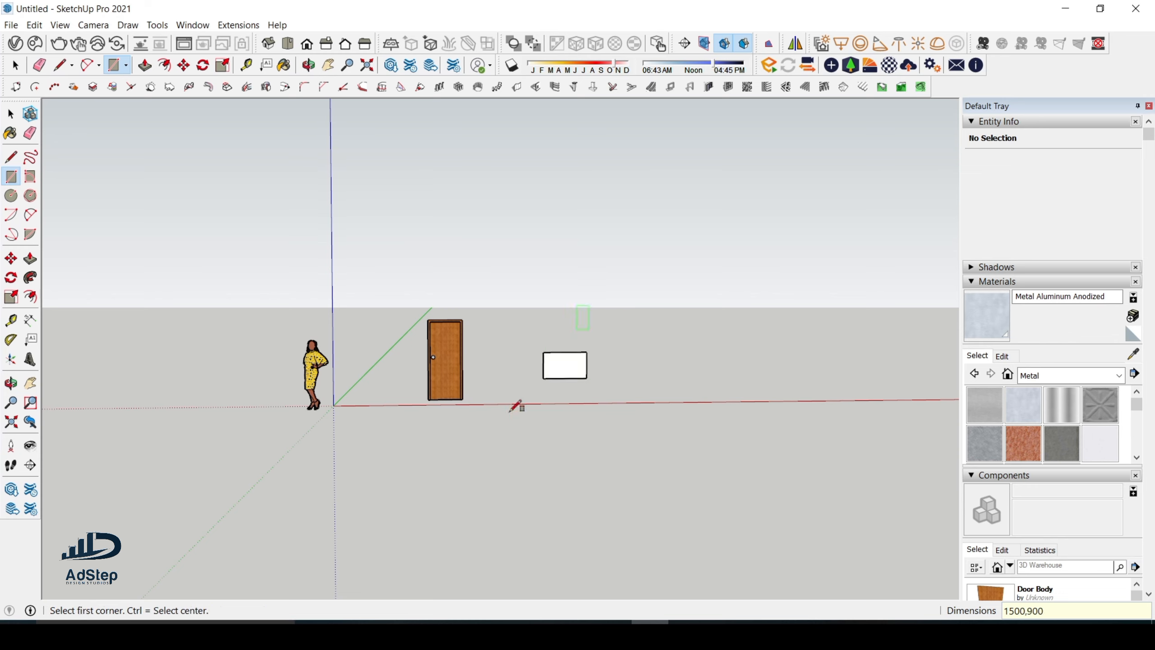
scroll(573, 345, "up", 5)
scroll(601, 335, "up", 4)
key("space")
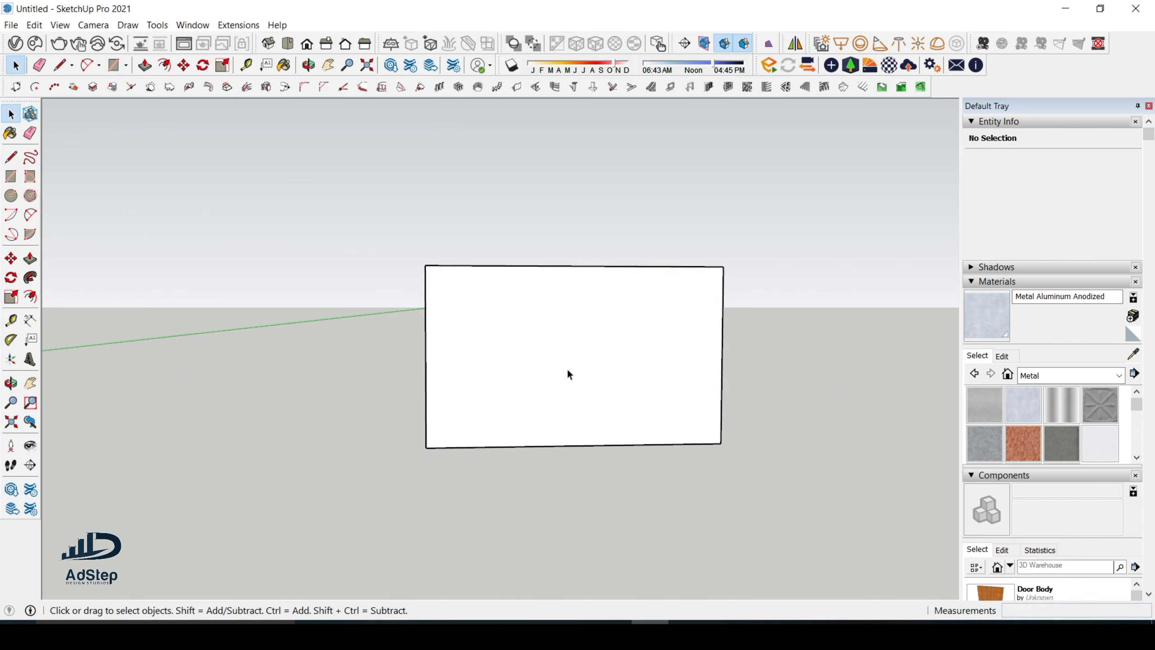
Compare the new rectangle with the door, viewing both from the front and at an angle from above
scroll(568, 374, "down", 6)
scroll(491, 382, "down", 1)
scroll(278, 393, "up", 2)
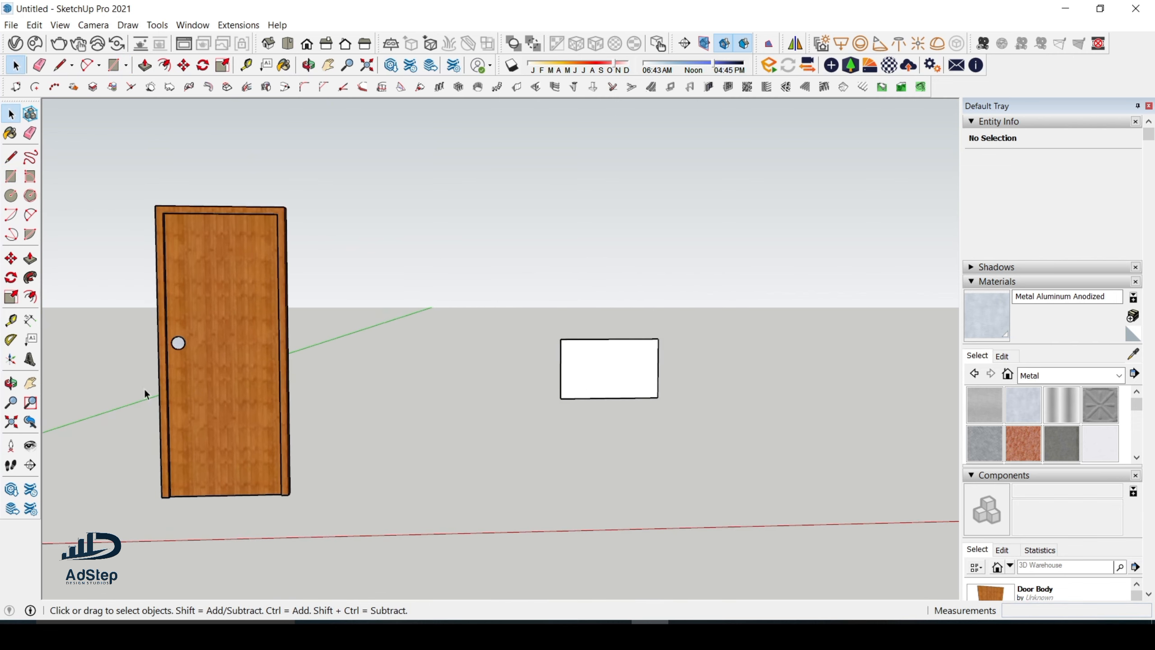
scroll(611, 357, "up", 6)
scroll(617, 384, "up", 1)
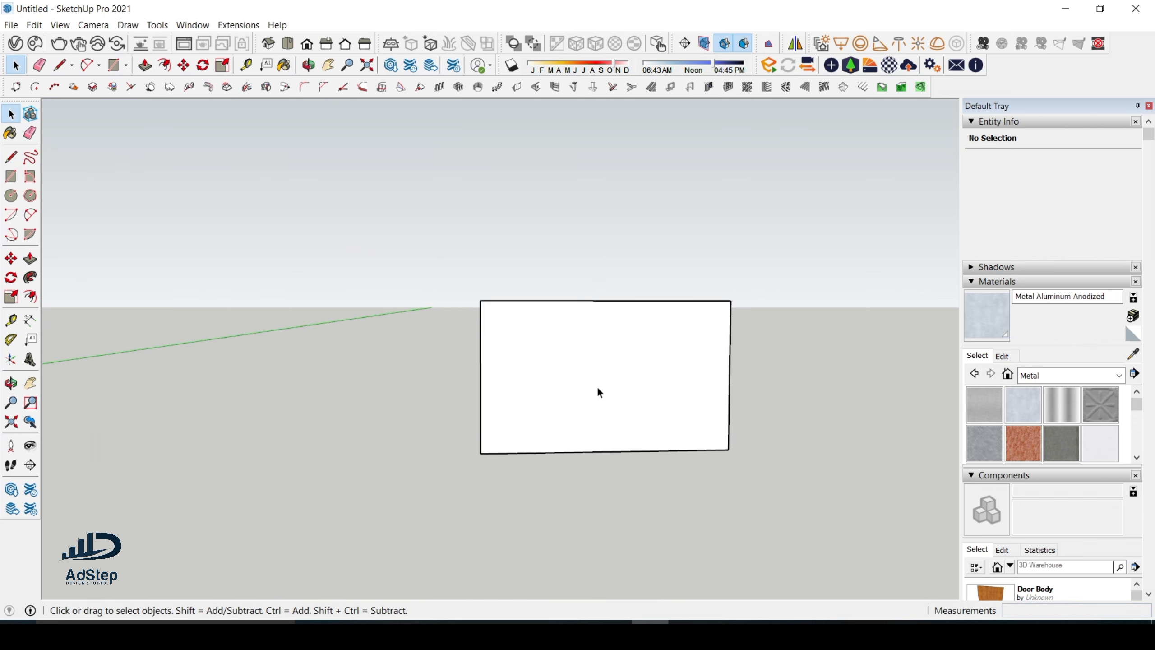
scroll(600, 391, "down", 5)
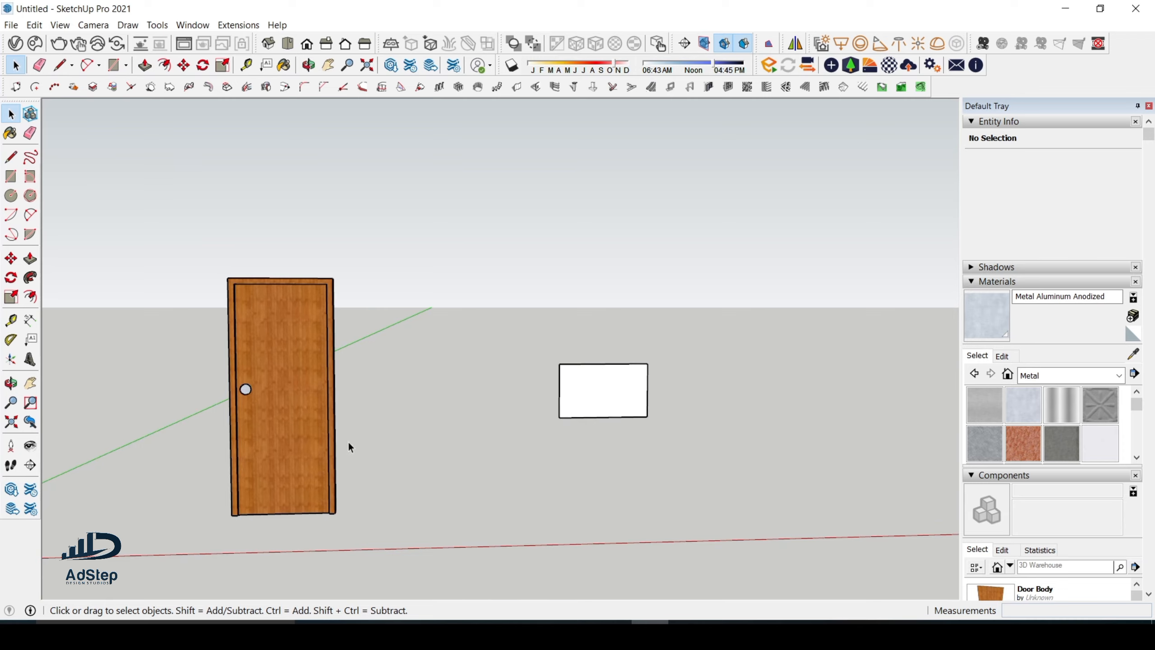
middle_click_drag(350, 445, 277, 504)
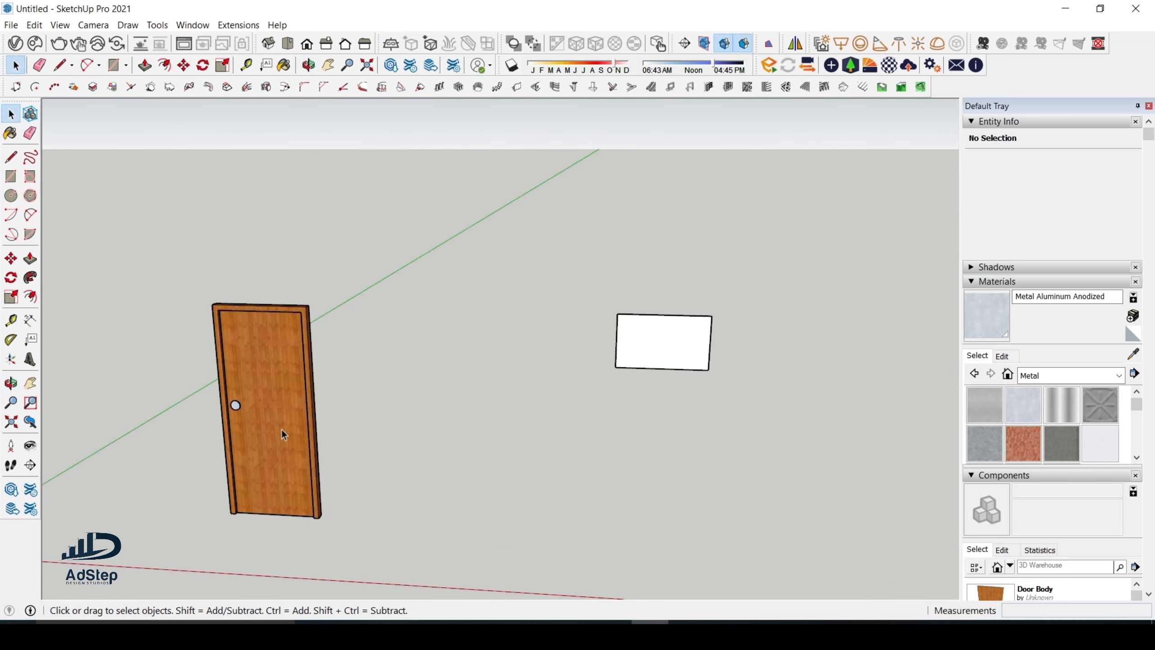
scroll(278, 414, "up", 1)
scroll(608, 363, "down", 1)
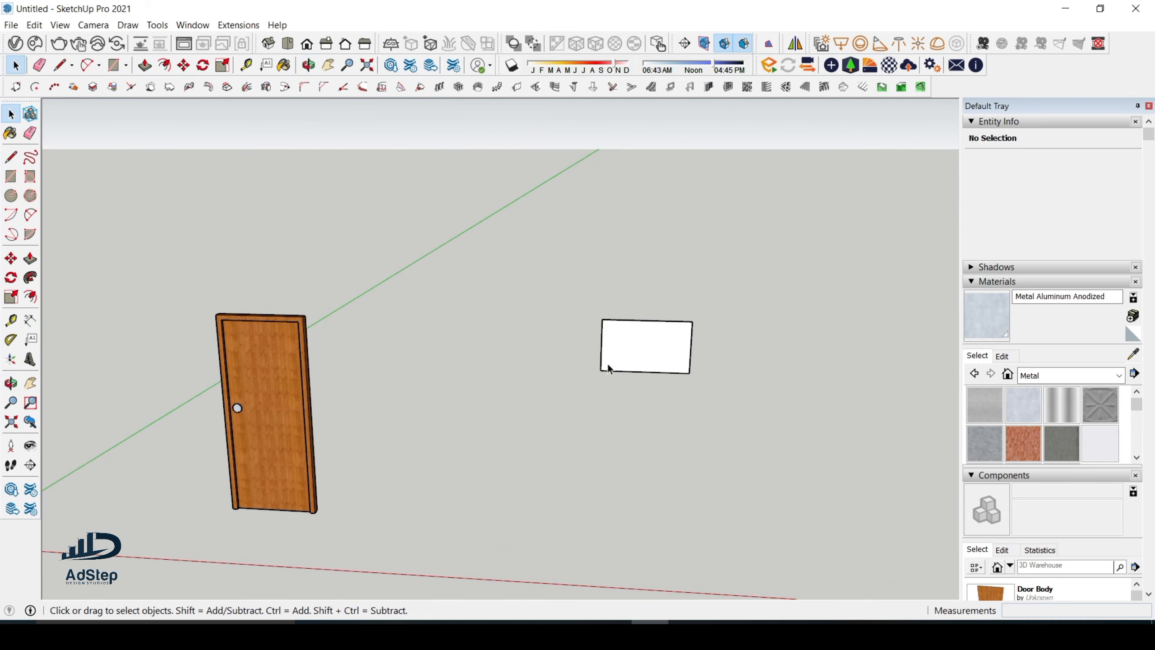
scroll(607, 363, "up", 5)
scroll(627, 372, "down", 2)
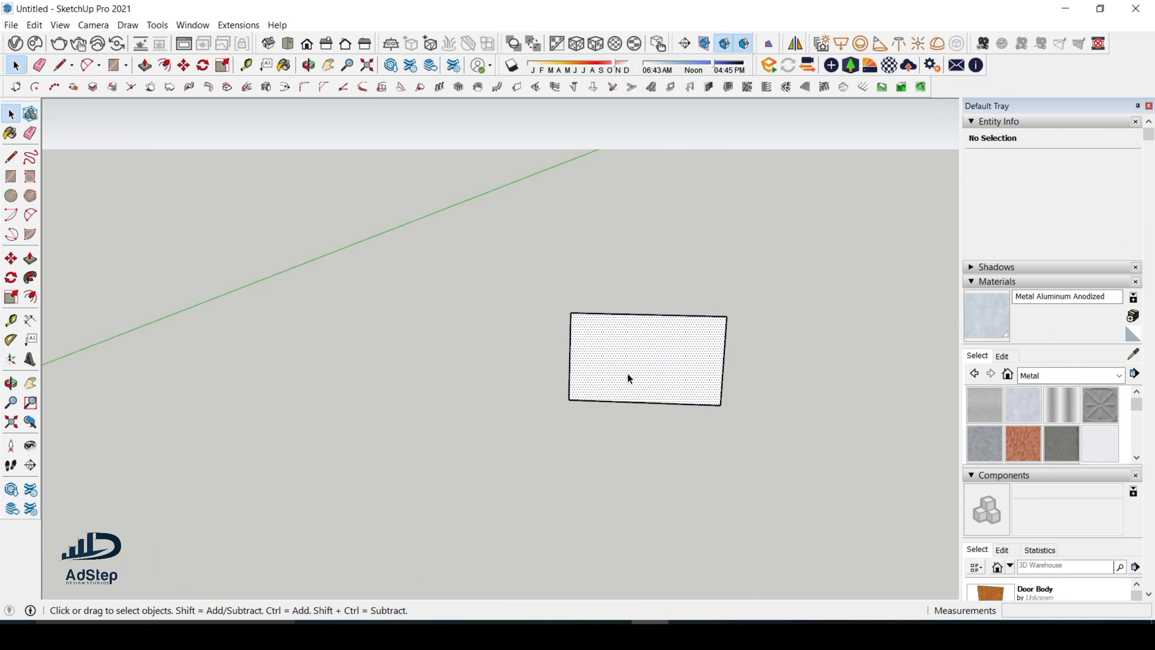
Offset the rectangle's outline 20 mm inward to form a border around the panel
left_click(632, 370)
scroll(631, 369, "down", 3)
scroll(630, 370, "up", 3)
scroll(630, 376, "up", 2)
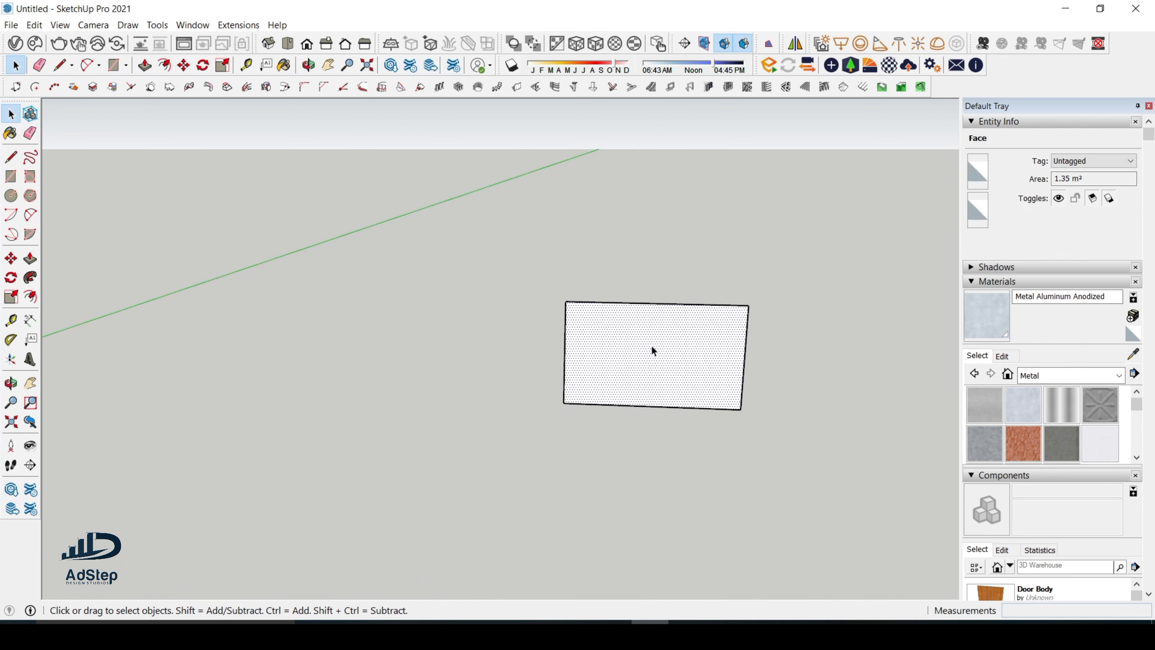
scroll(644, 351, "down", 3)
middle_click_drag(592, 389, 651, 411)
scroll(624, 378, "up", 4)
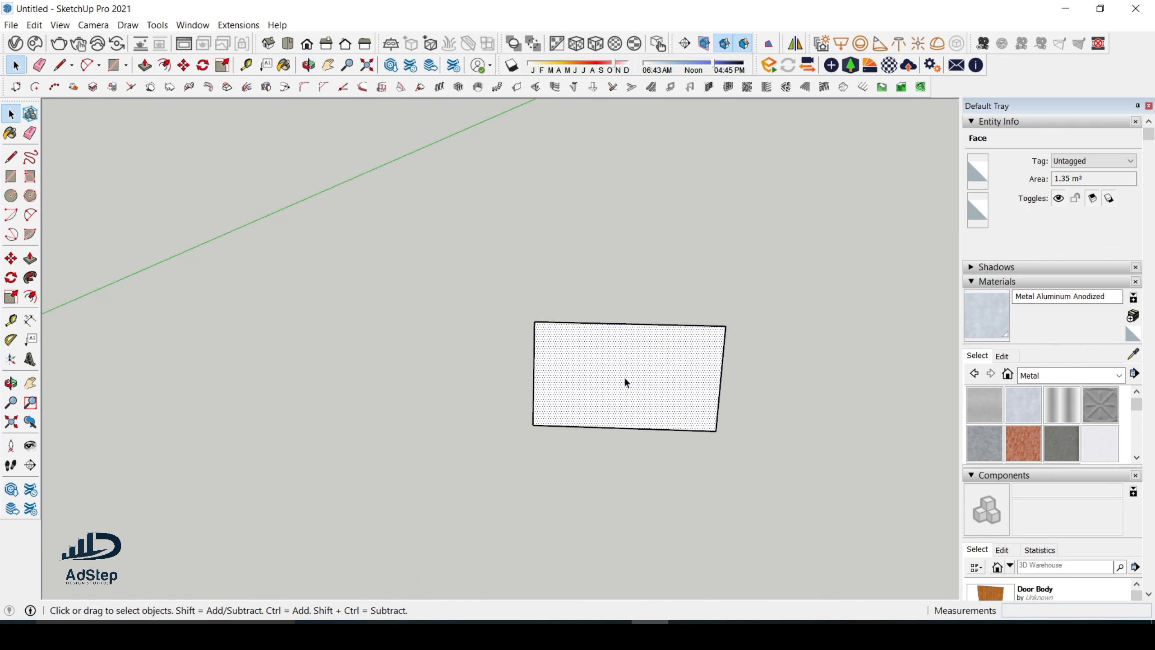
scroll(621, 382, "down", 4)
scroll(643, 368, "down", 5)
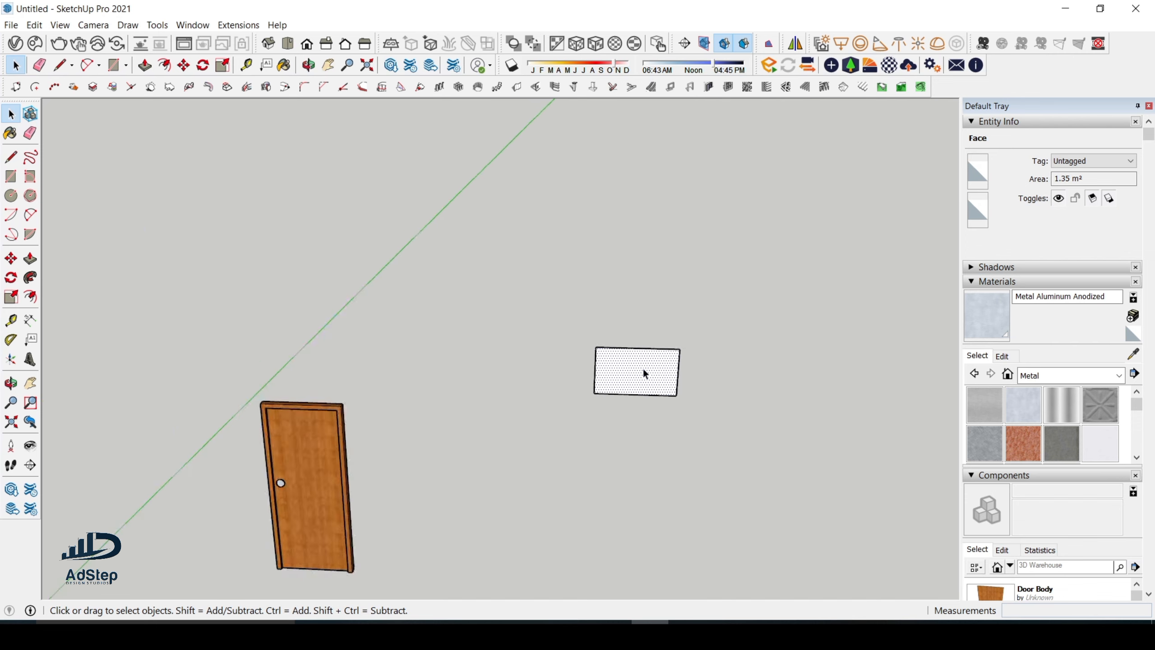
scroll(695, 353, "up", 3)
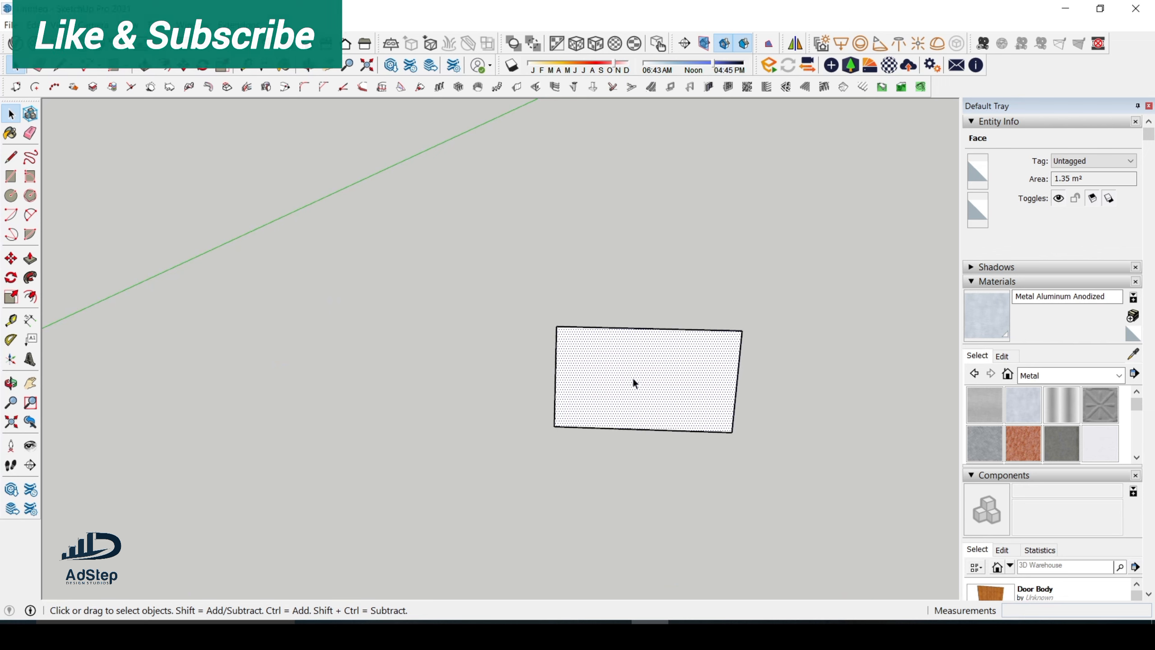
left_click(30, 296)
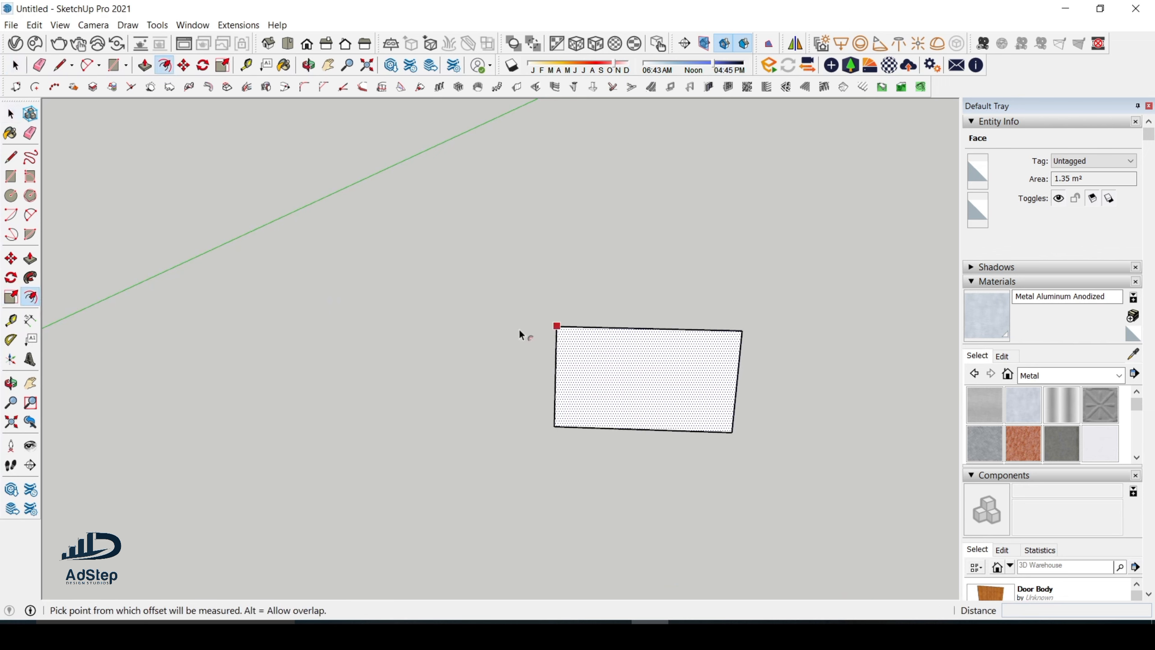
left_click(563, 359)
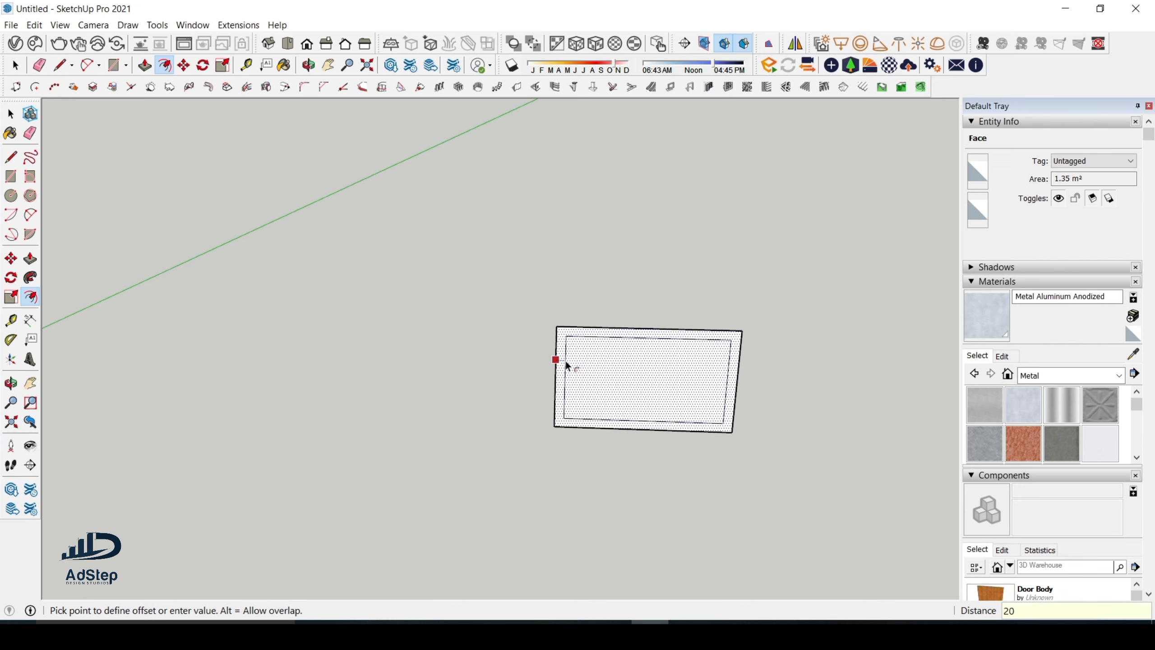
left_click(565, 361)
scroll(640, 386, "up", 4)
key("space")
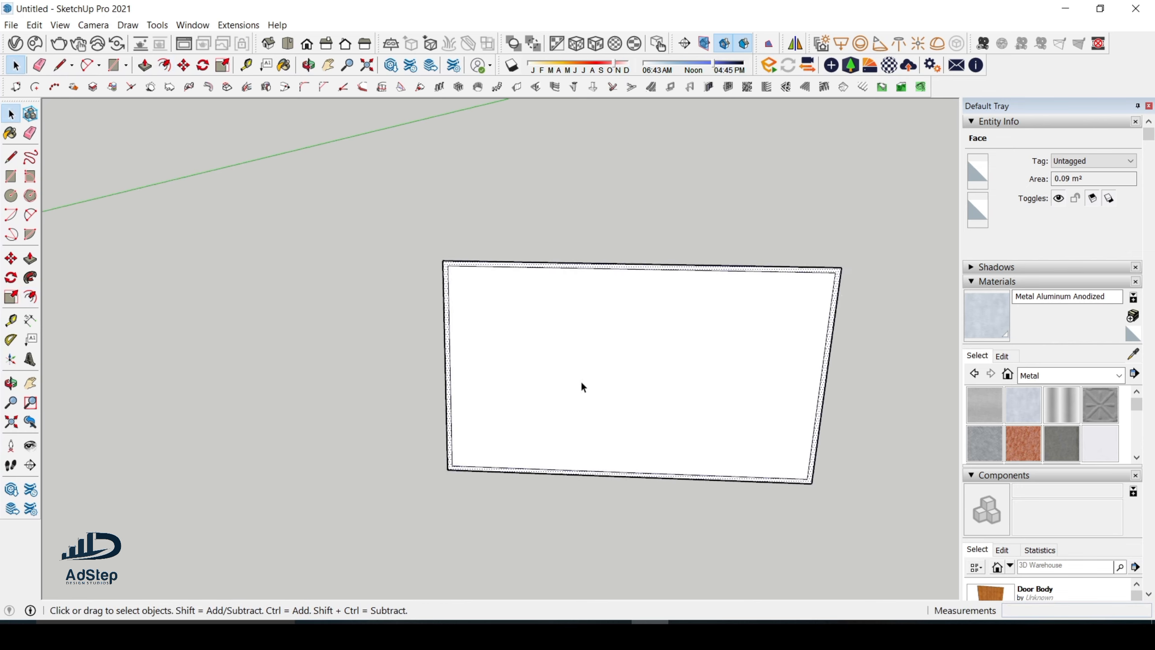
Select the inner face and examine the narrow border around it up close and from the front
scroll(580, 382, "down", 1)
scroll(540, 432, "up", 4)
left_click(528, 434)
scroll(457, 440, "down", 2)
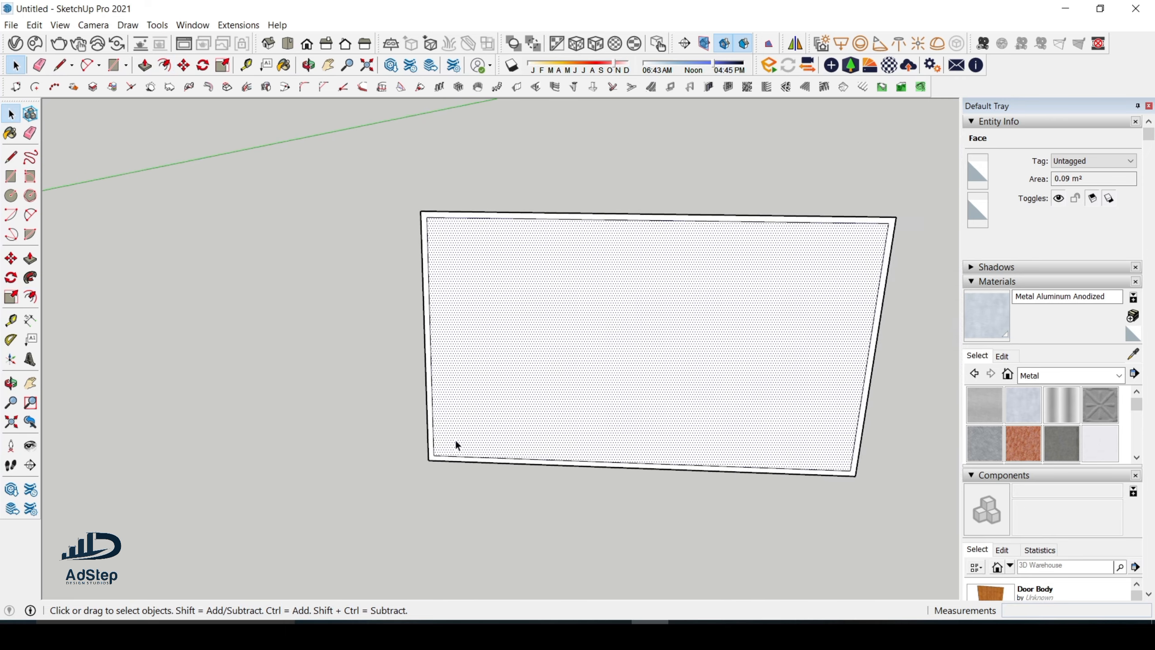
scroll(456, 442, "down", 2)
scroll(626, 434, "up", 2)
scroll(516, 410, "down", 3)
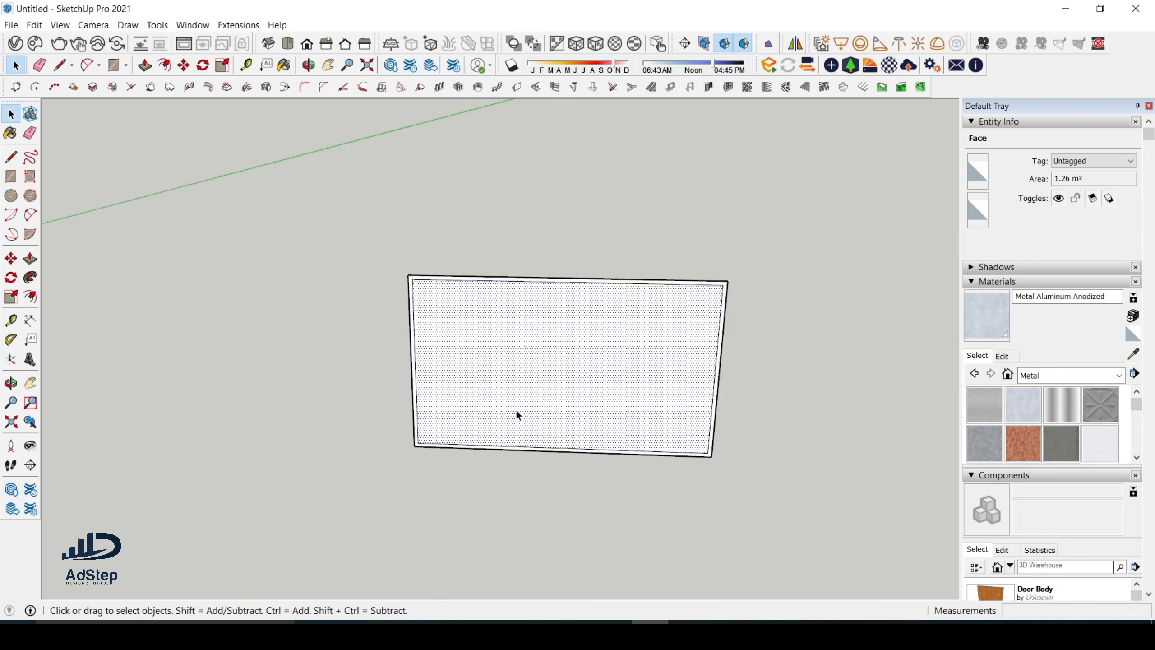
scroll(524, 389, "up", 2)
scroll(412, 380, "up", 3)
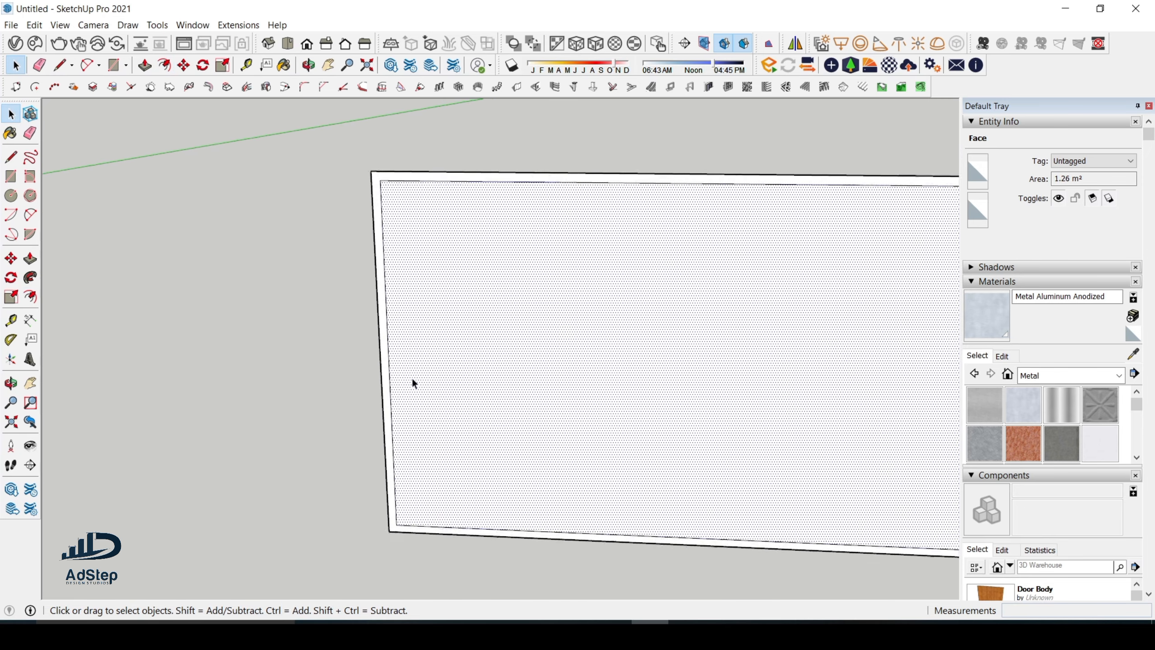
scroll(399, 391, "down", 2)
scroll(474, 423, "down", 2)
middle_click_drag(474, 423, 516, 382)
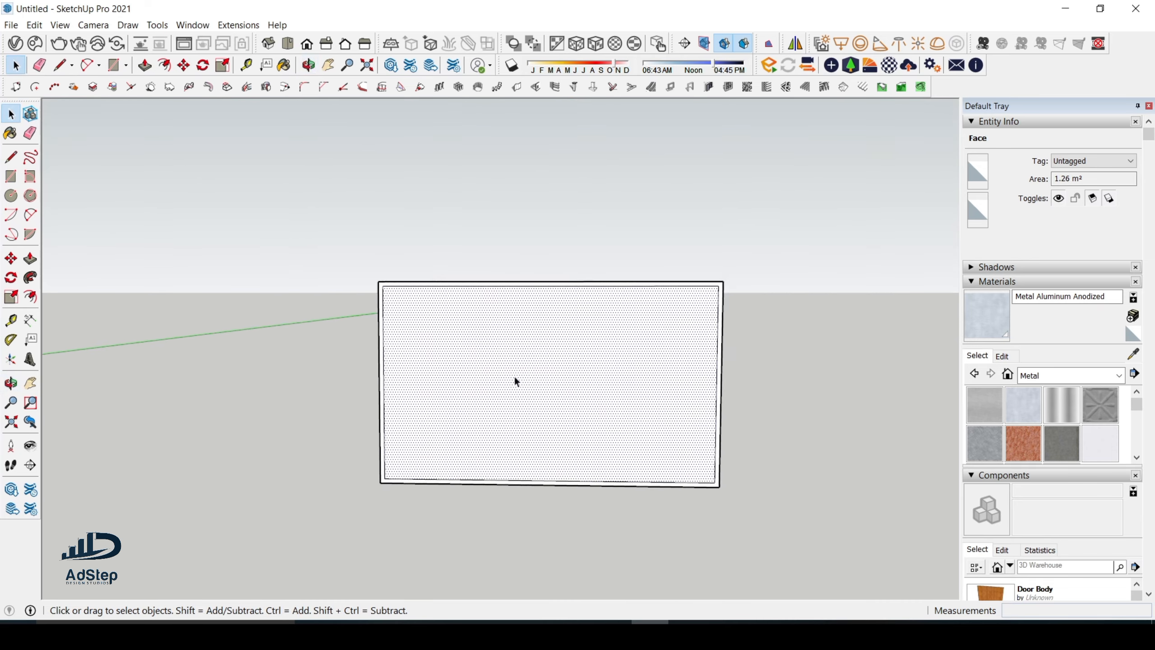
Place three vertical guides across the inner face at 365 mm spacing, starting from its left inner edge
scroll(400, 438, "up", 3)
key("t")
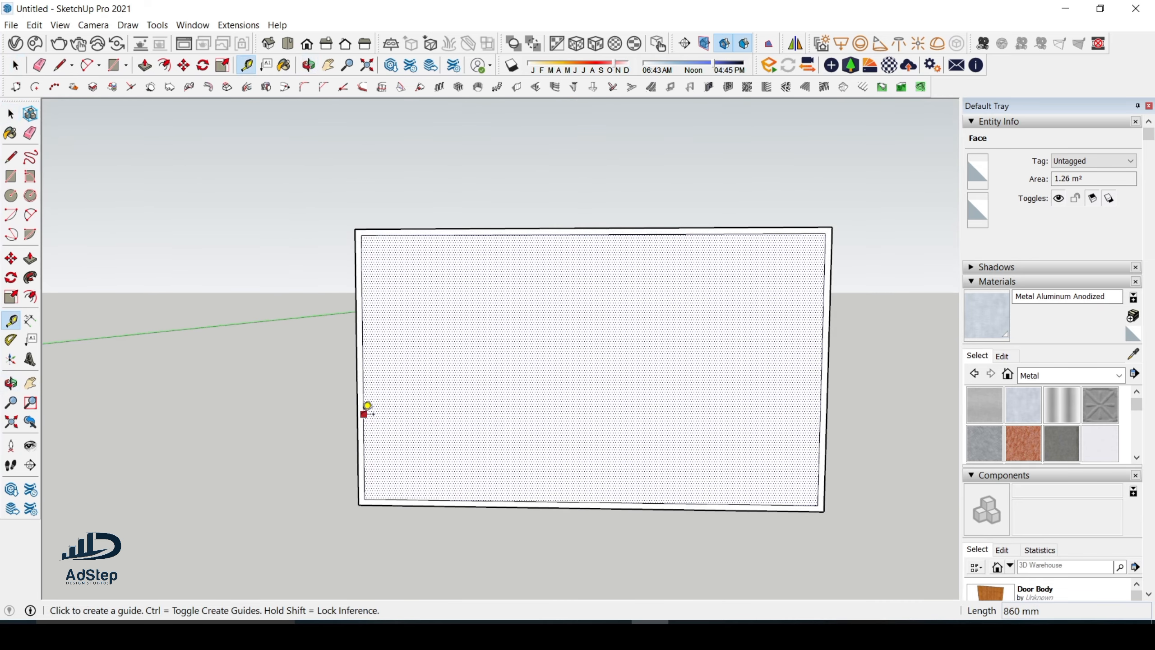
left_click(364, 413)
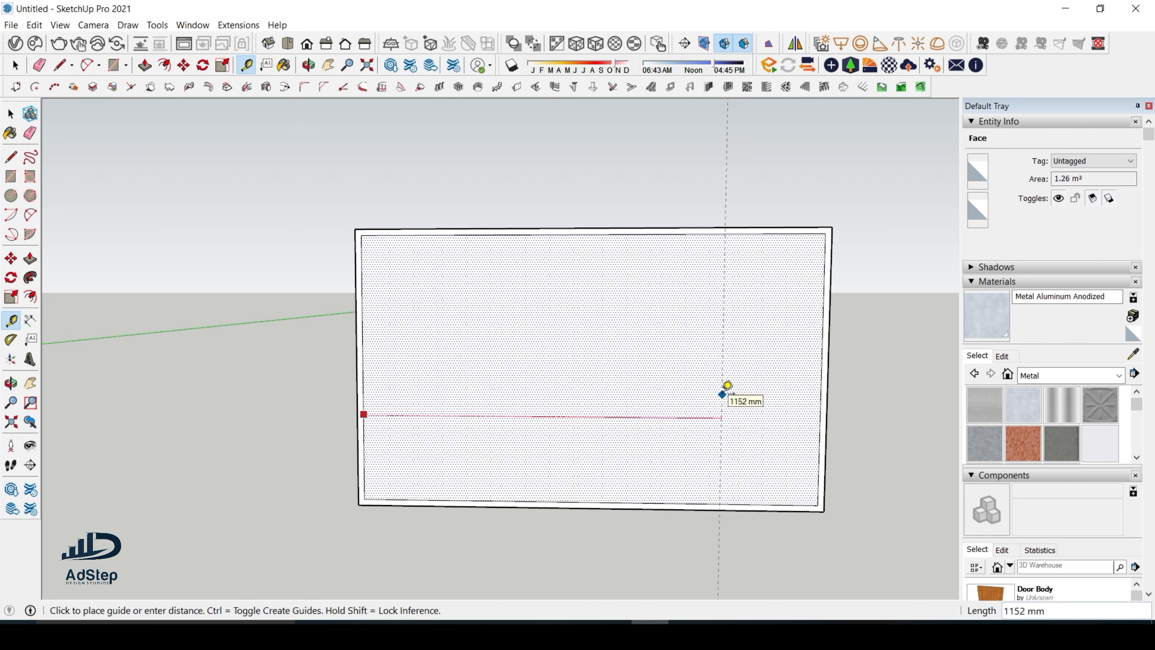
scroll(469, 403, "up", 1)
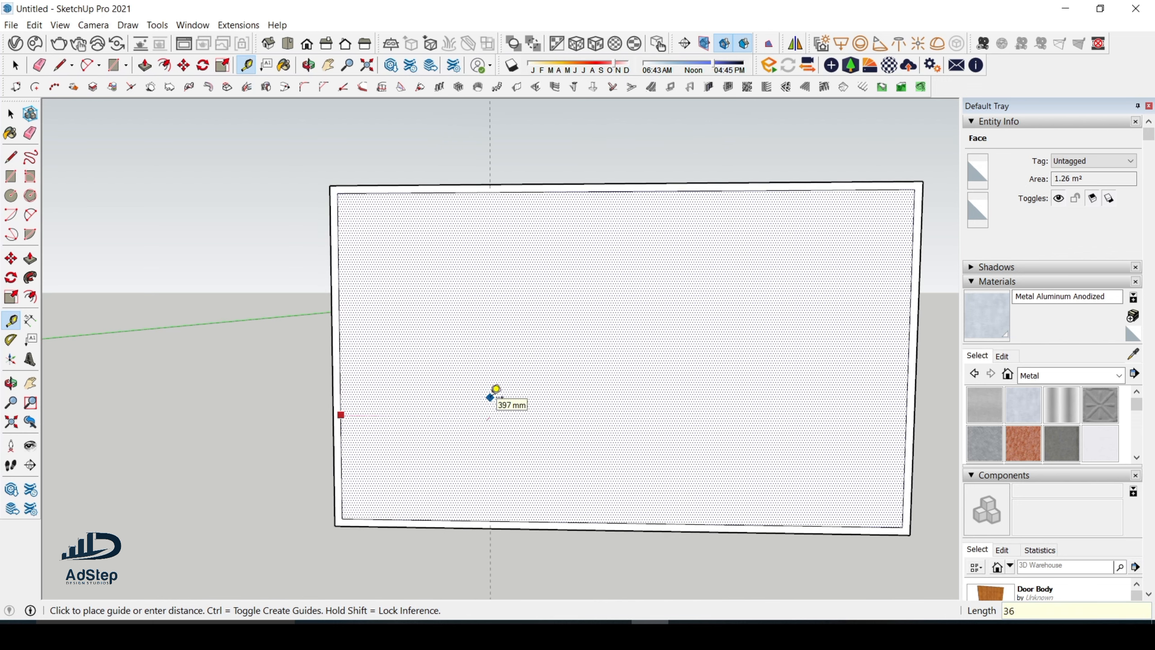
key("Return")
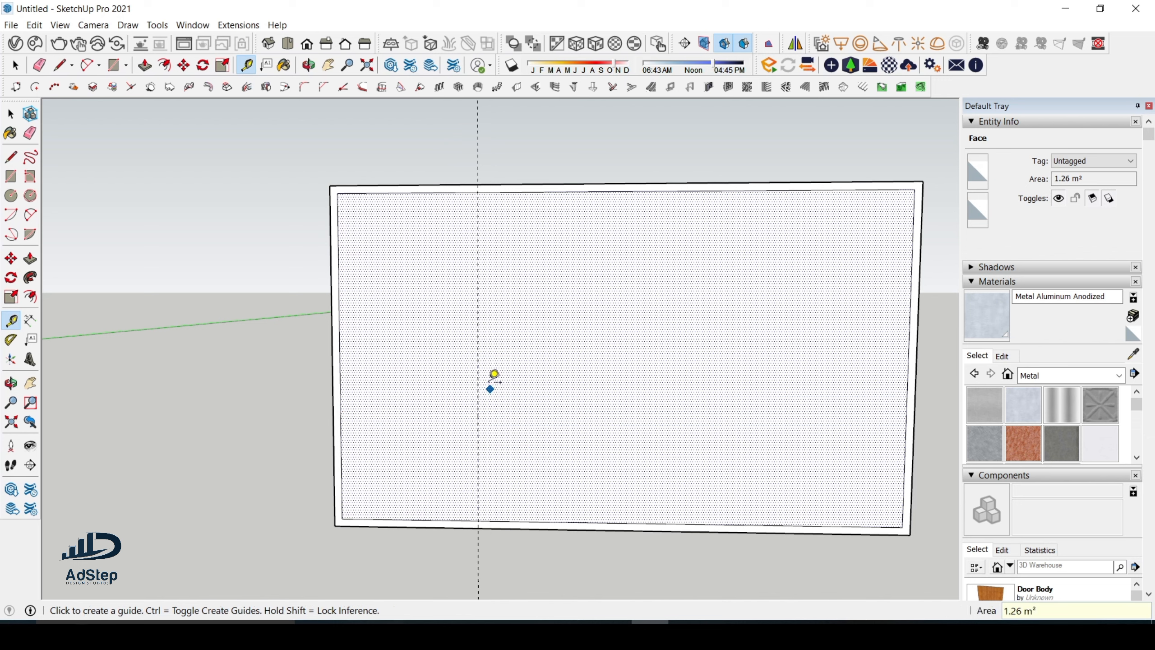
left_click(478, 379)
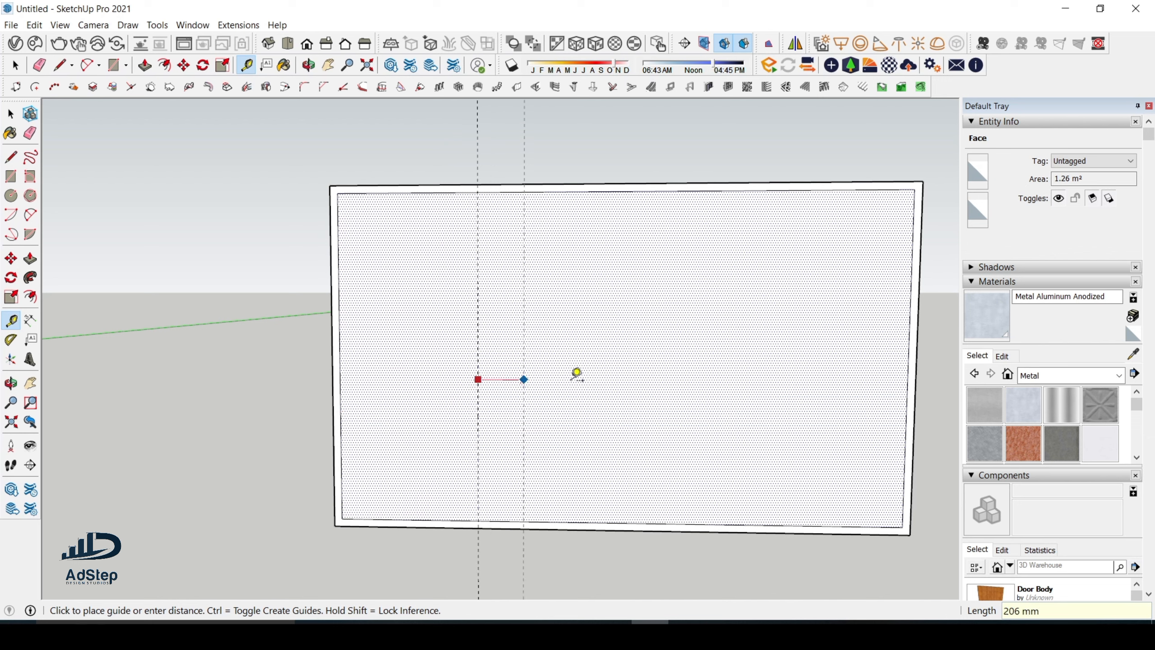
left_click(621, 379)
left_click(619, 368)
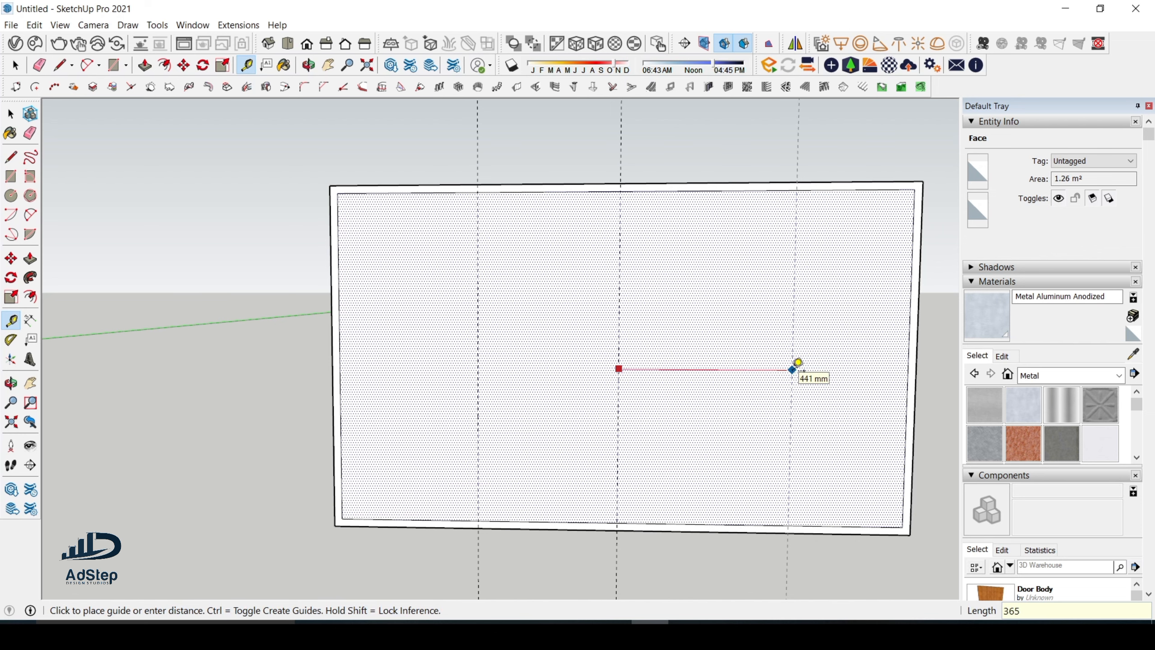
key("Return")
scroll(427, 295, "down", 2)
key("space")
Draw vertical divider lines along the three guides, from the inner face's bottom edge to its top edge
scroll(476, 418, "up", 2)
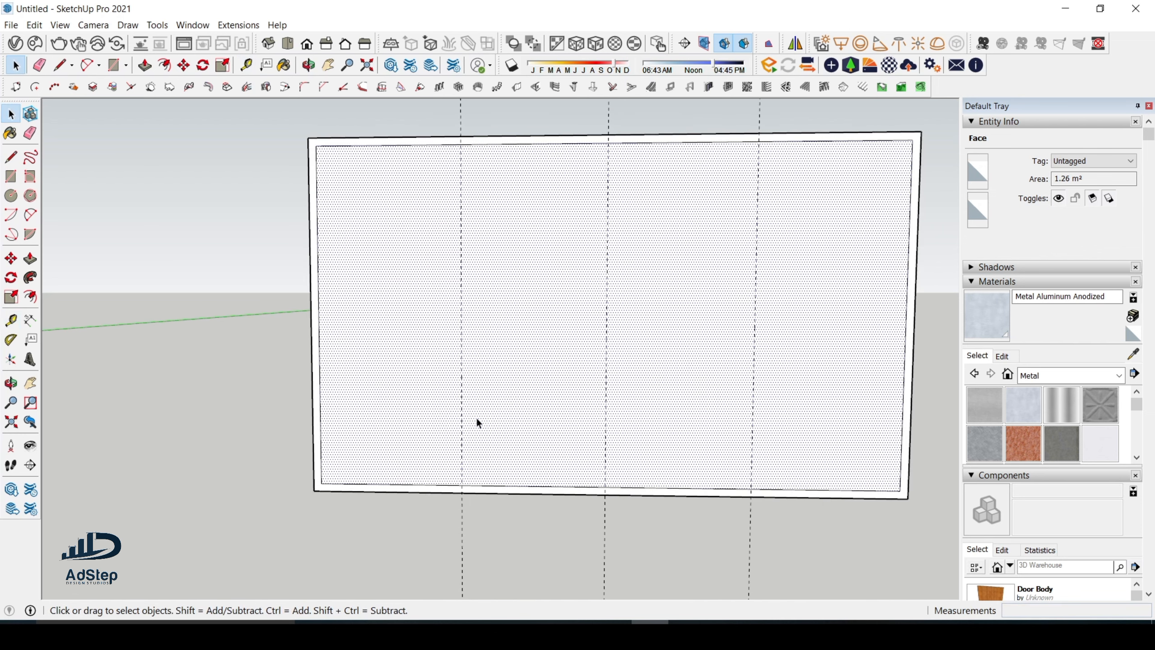
key("l")
left_click(461, 484)
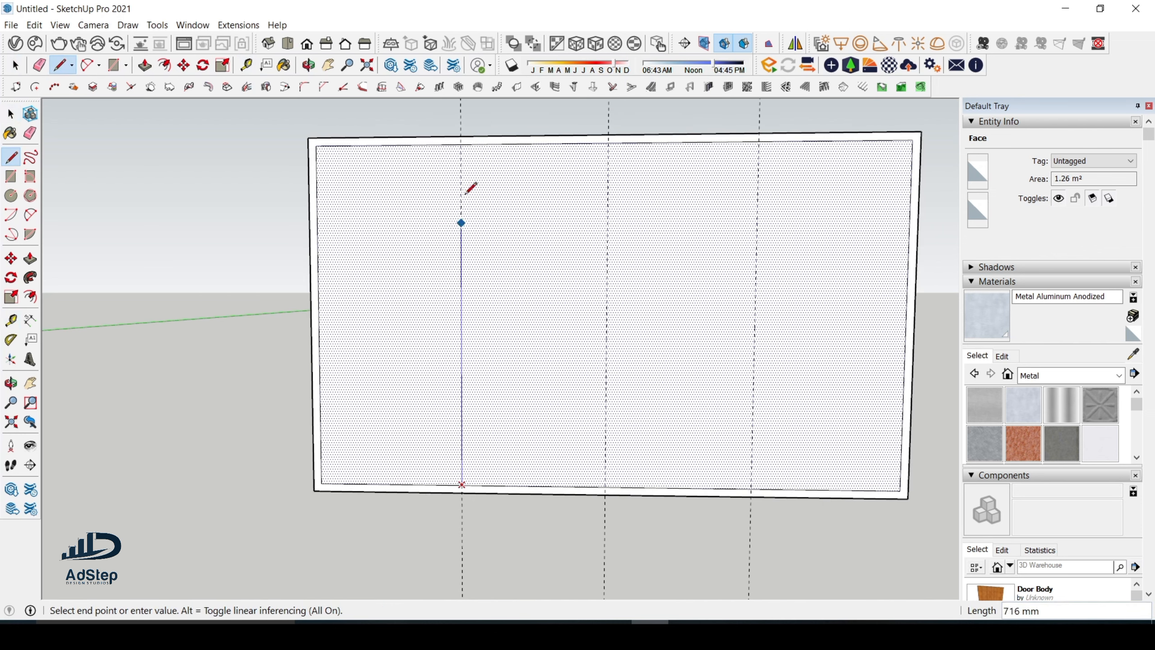
left_click(461, 144)
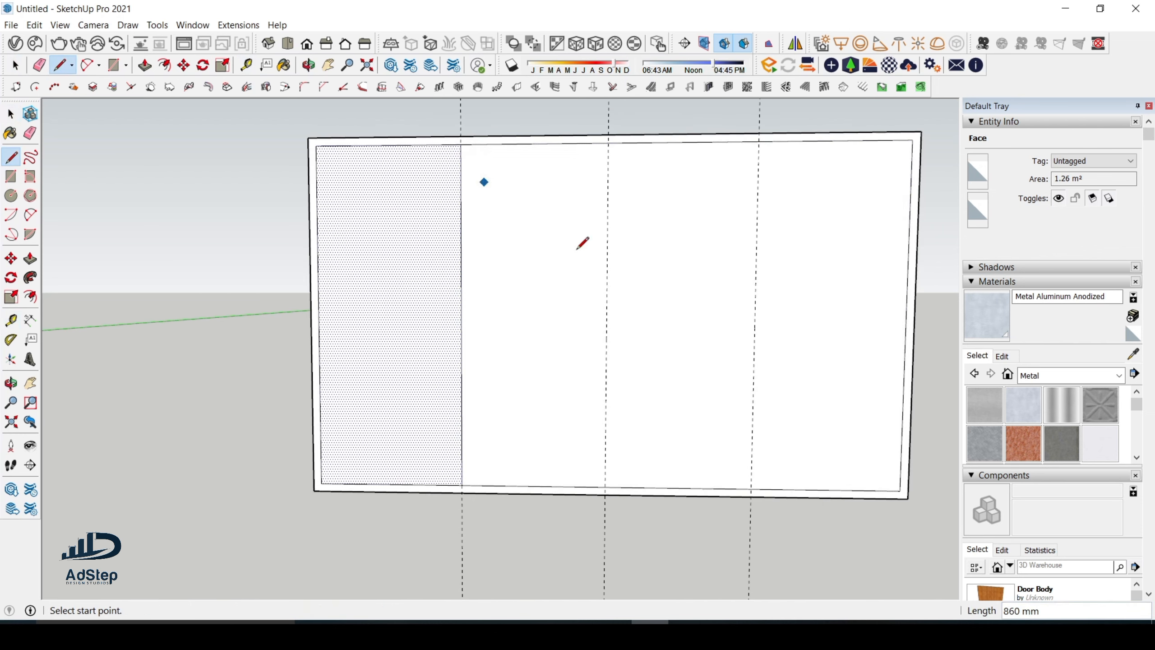
left_click(605, 486)
left_click(609, 142)
left_click(751, 490)
left_click(758, 141)
key("space")
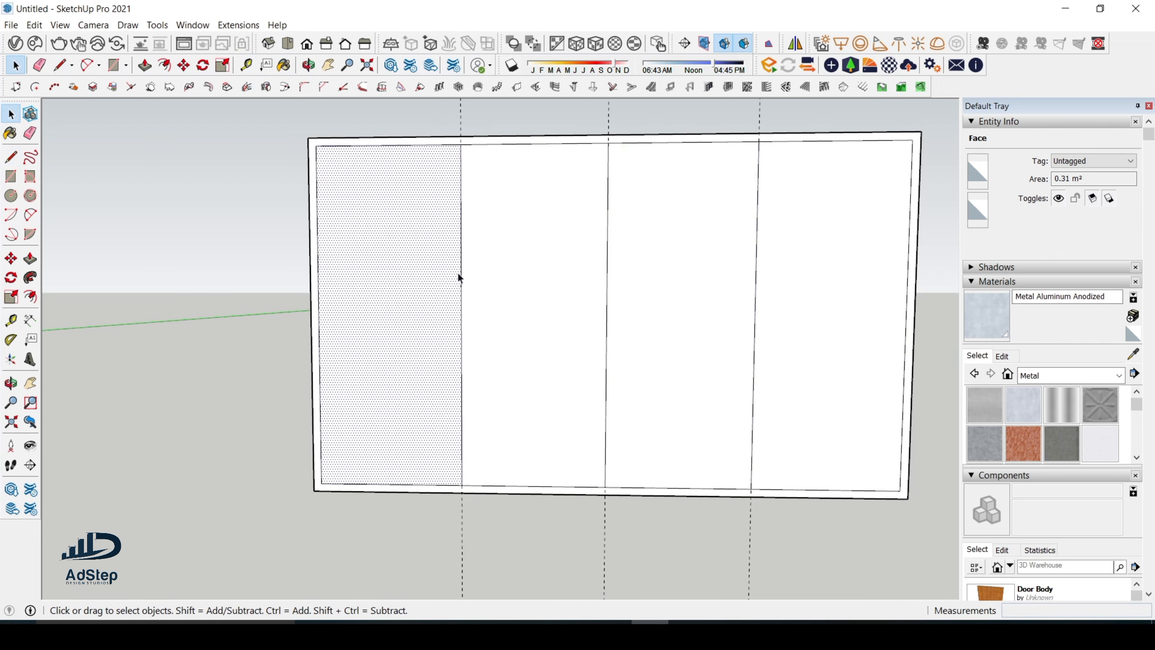
scroll(461, 269, "up", 1)
scroll(485, 381, "down", 2)
scroll(395, 375, "up", 2)
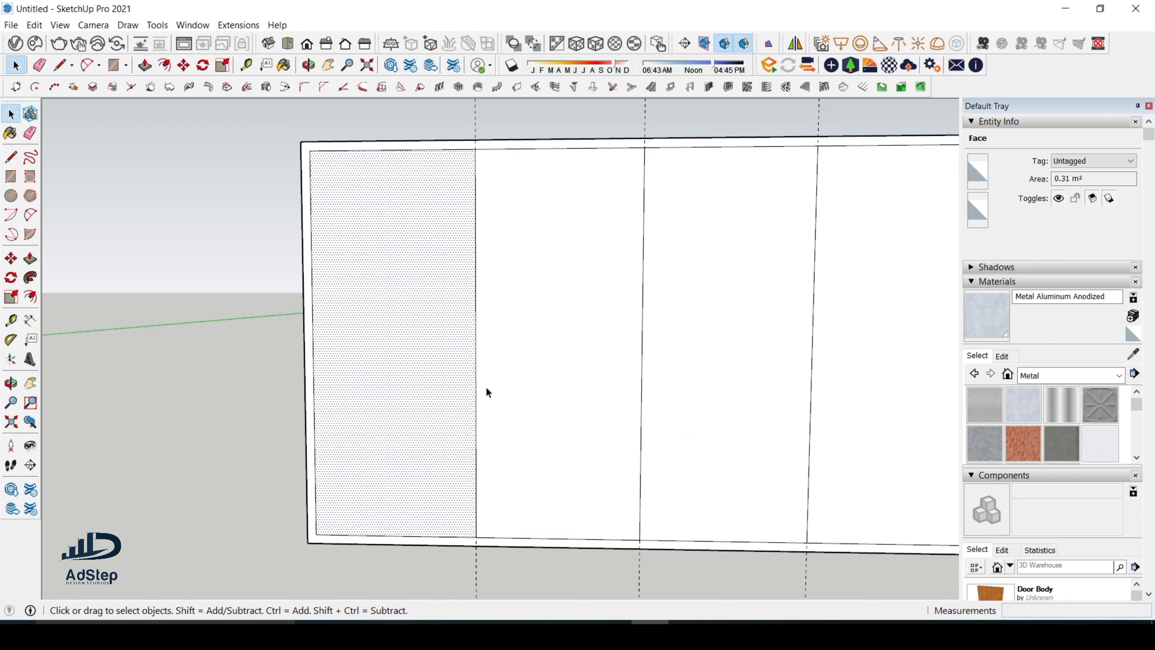
key("t")
left_click(478, 375)
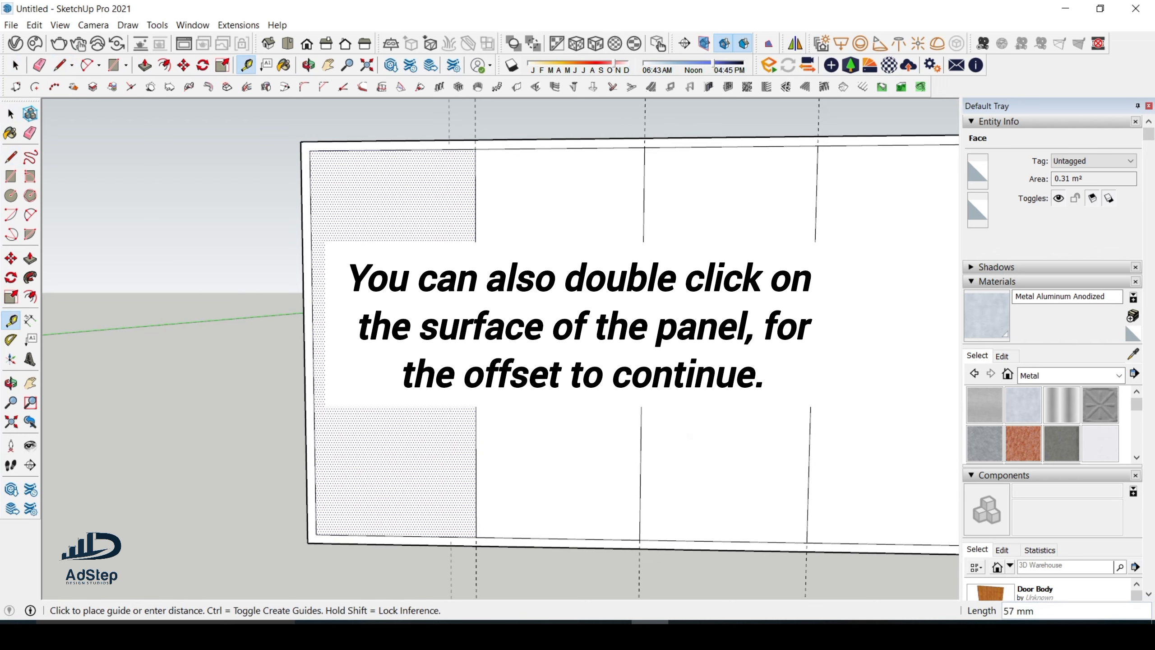
key("Return")
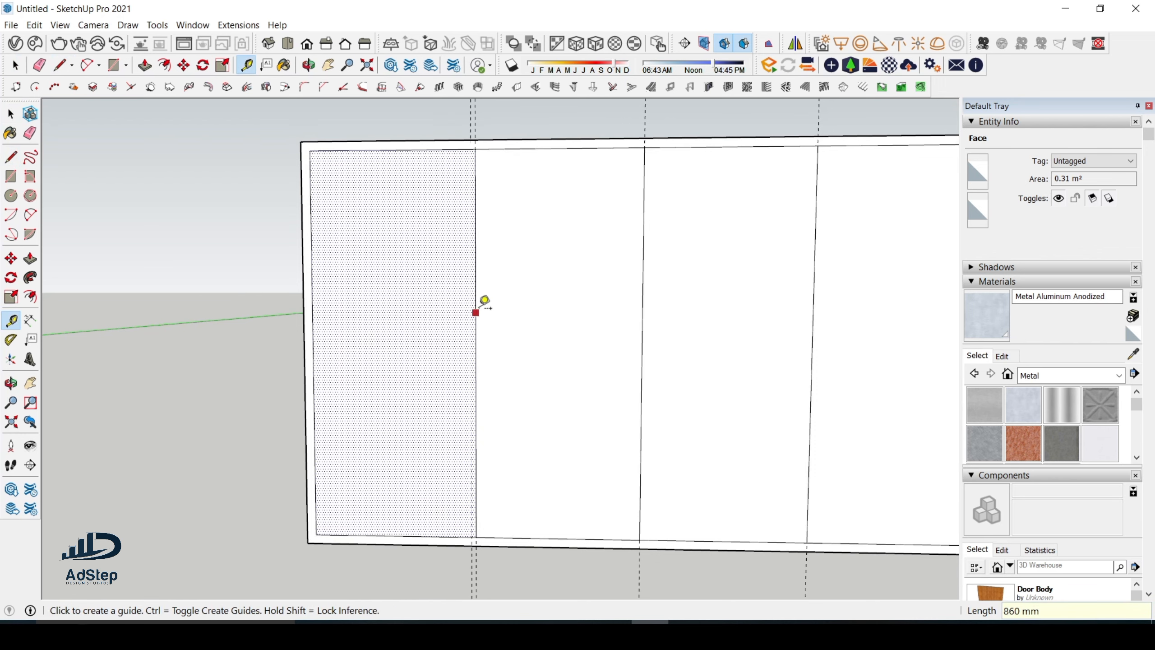
scroll(475, 318, "up", 2)
scroll(477, 378, "down", 2)
scroll(476, 130, "up", 2)
scroll(475, 132, "up", 2)
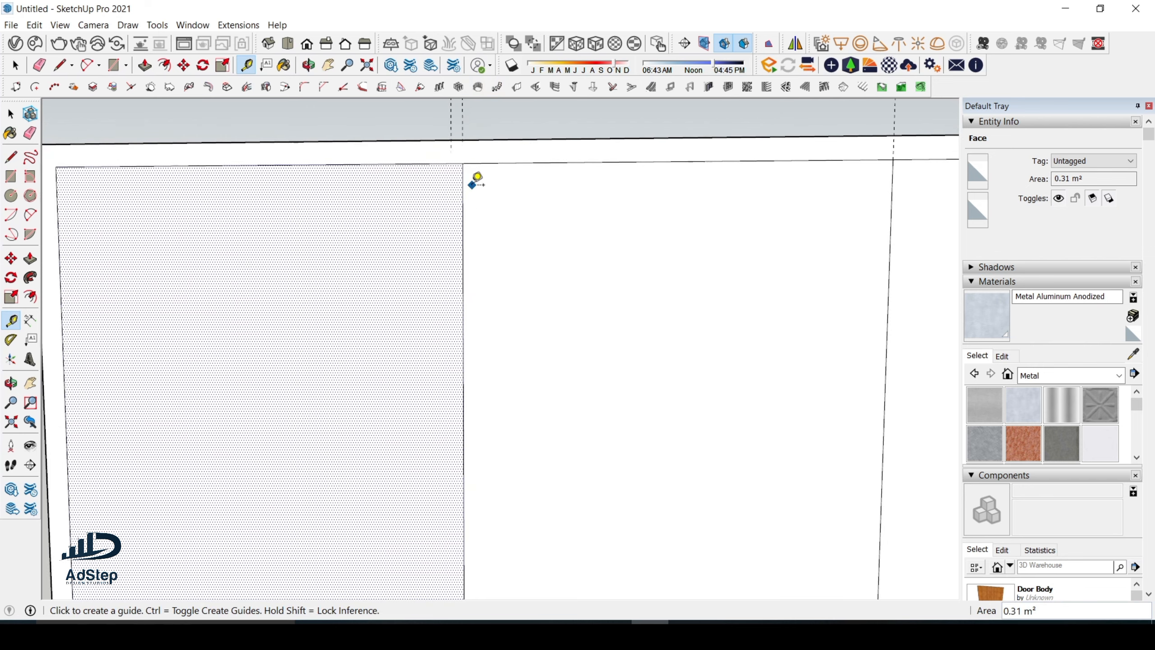
key("ctrl+z")
Place vertical guides 10 mm to each side of the leftmost divider line
scroll(464, 164, "up", 2)
left_click(465, 183)
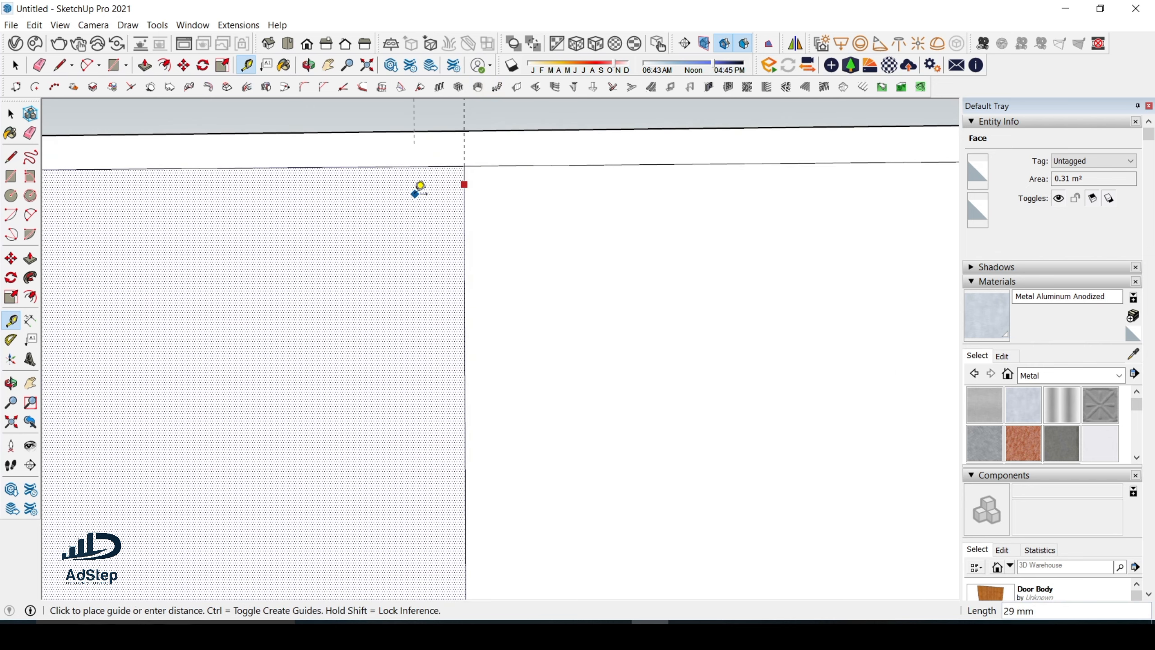
left_click(419, 185)
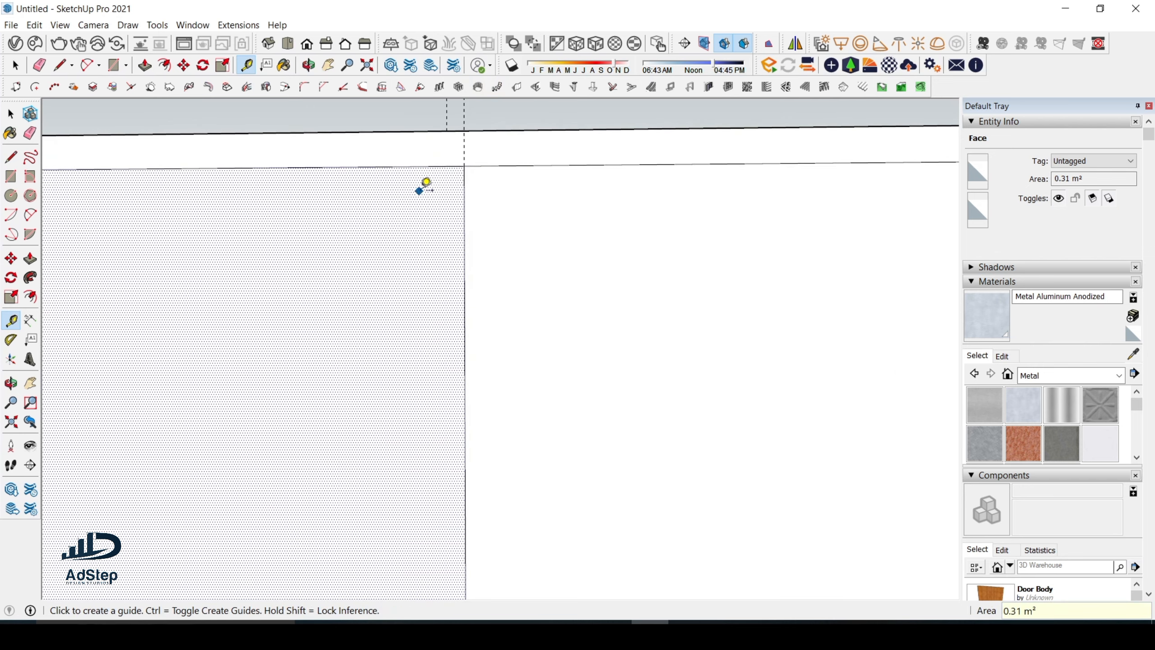
middle_click_drag(477, 164, 451, 261)
left_click(466, 223)
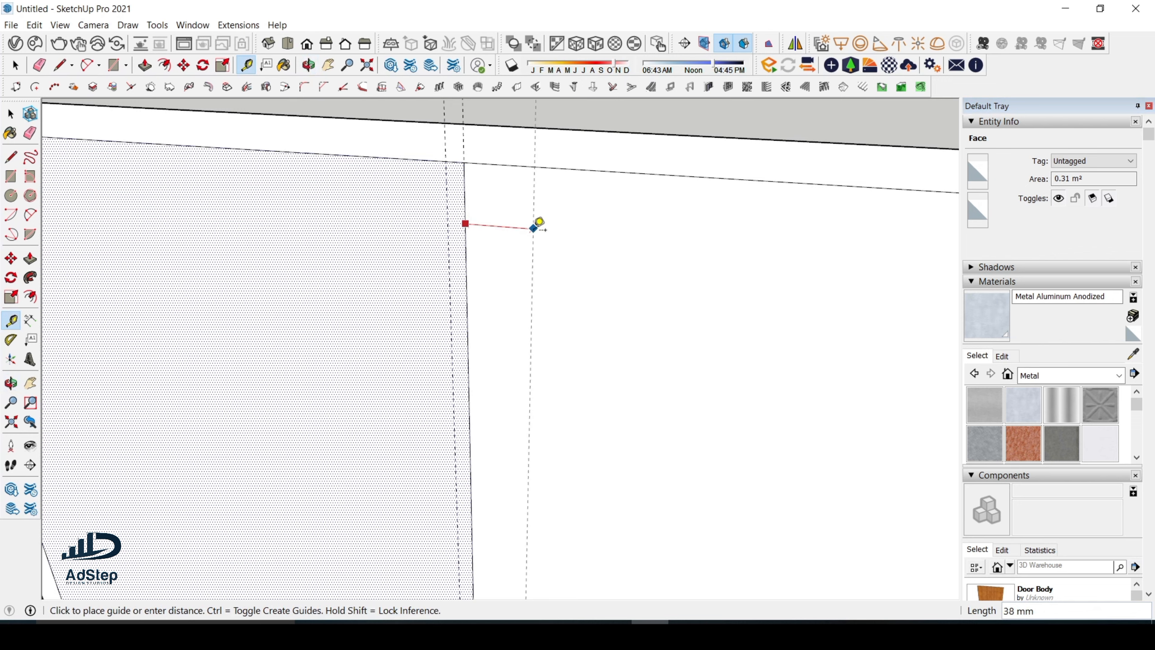
type("10")
key("Return")
scroll(438, 191, "down", 5)
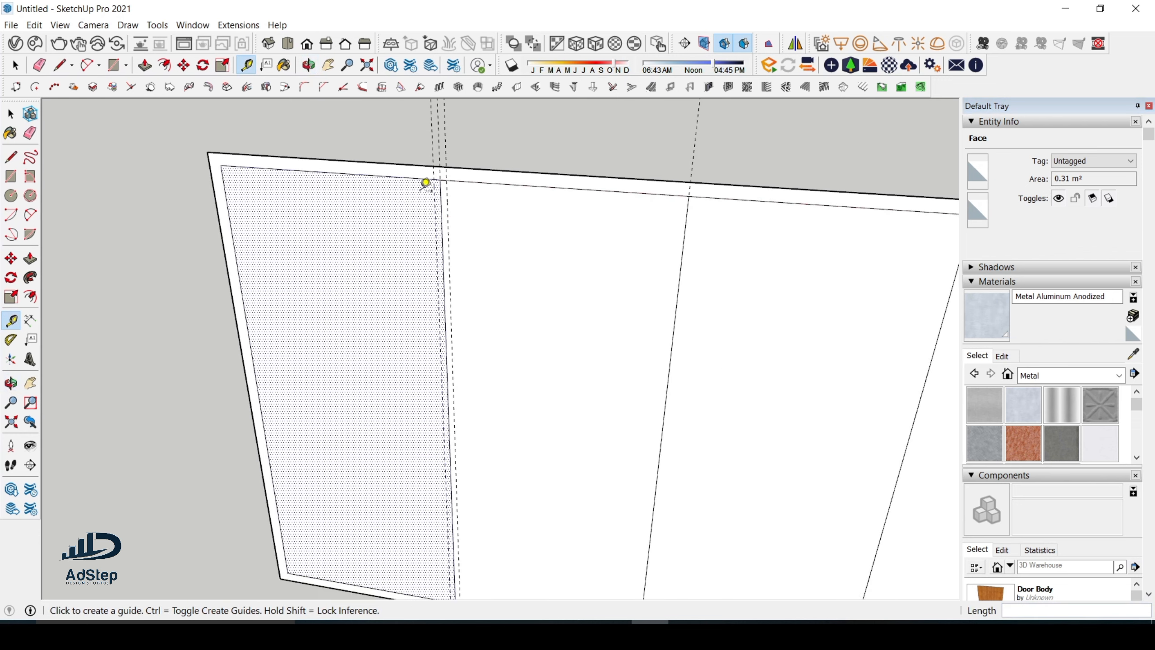
Place vertical guides 10 mm to each side of the middle divider line
scroll(709, 280, "up", 2)
left_click(664, 268)
type("10")
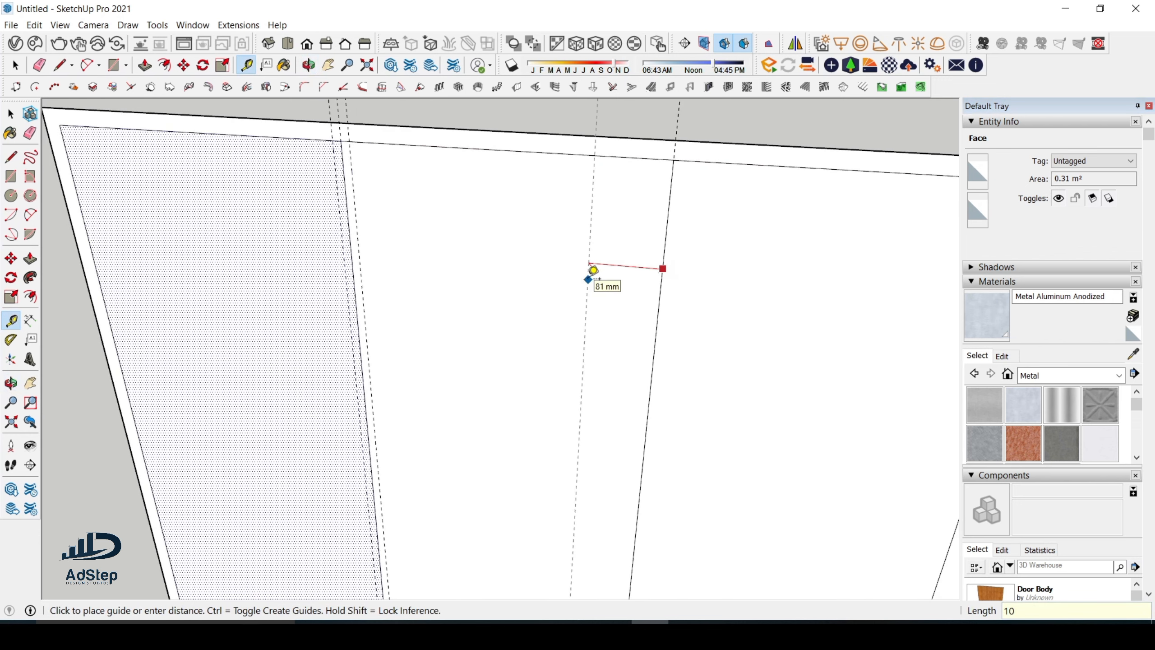
key("Return")
scroll(673, 246, "up", 2)
left_click(659, 258)
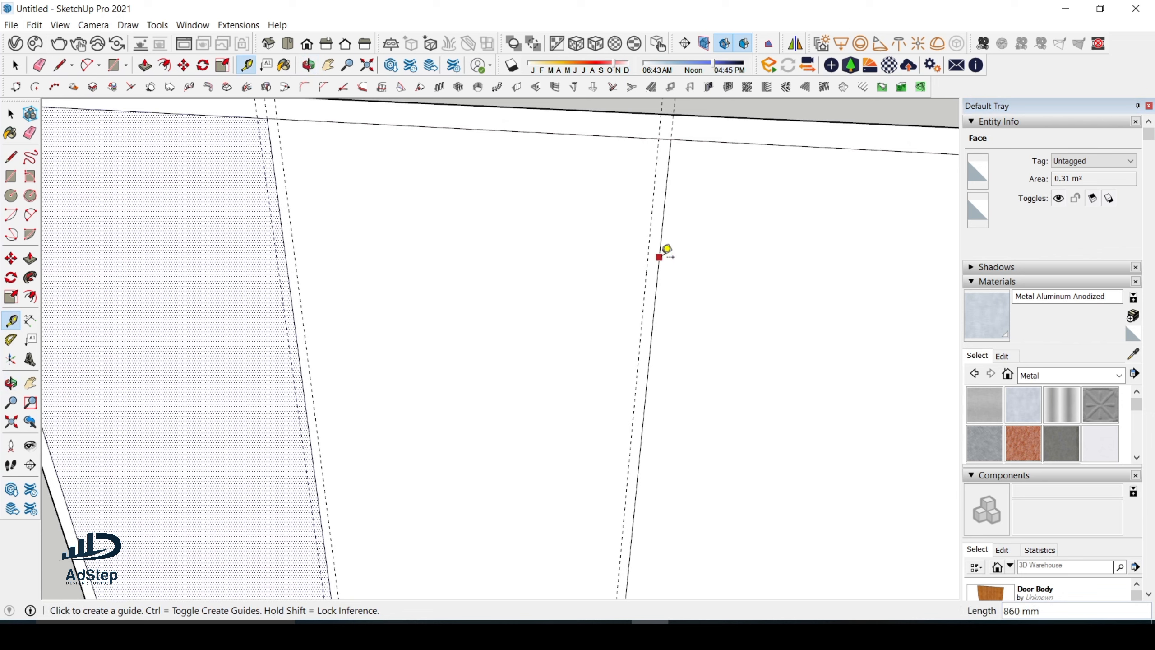
type("10")
key("Return")
scroll(536, 201, "down", 3)
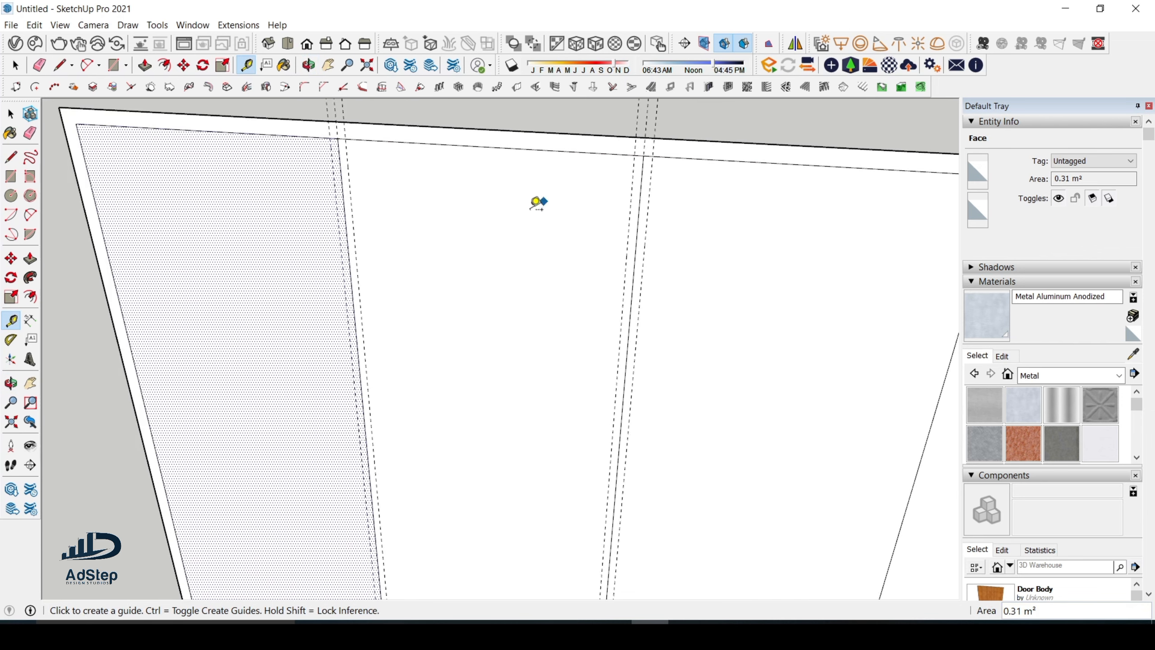
Place vertical guides 10 mm to each side of the rightmost divider line
scroll(770, 273, "up", 3)
left_click(763, 286)
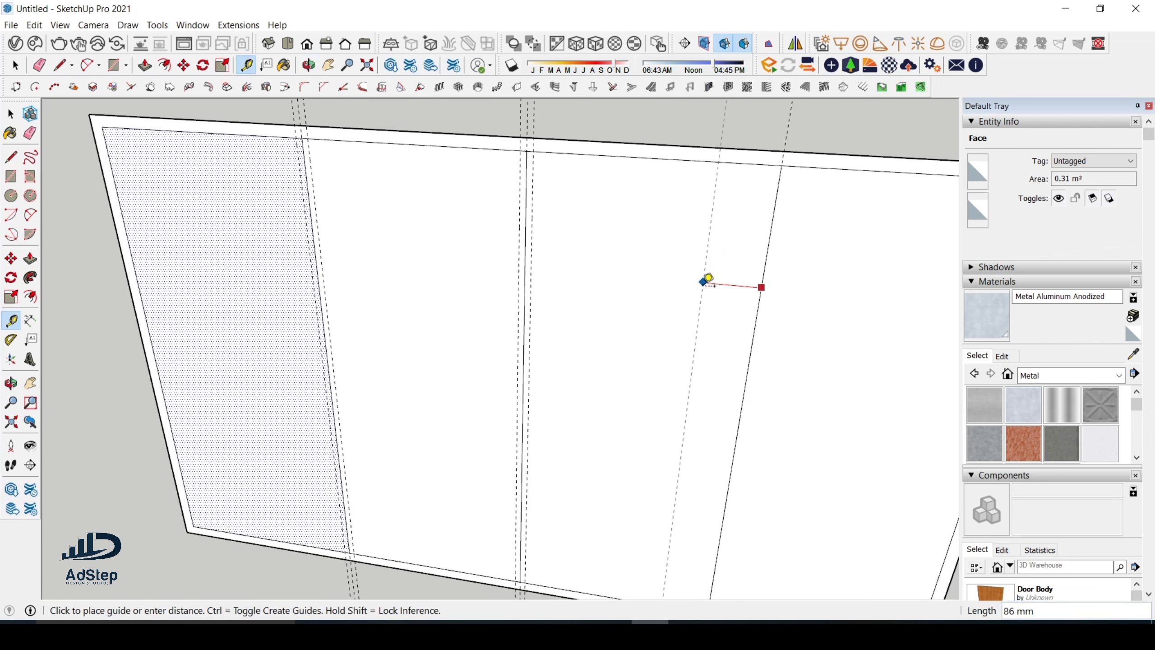
type("10")
key("Return")
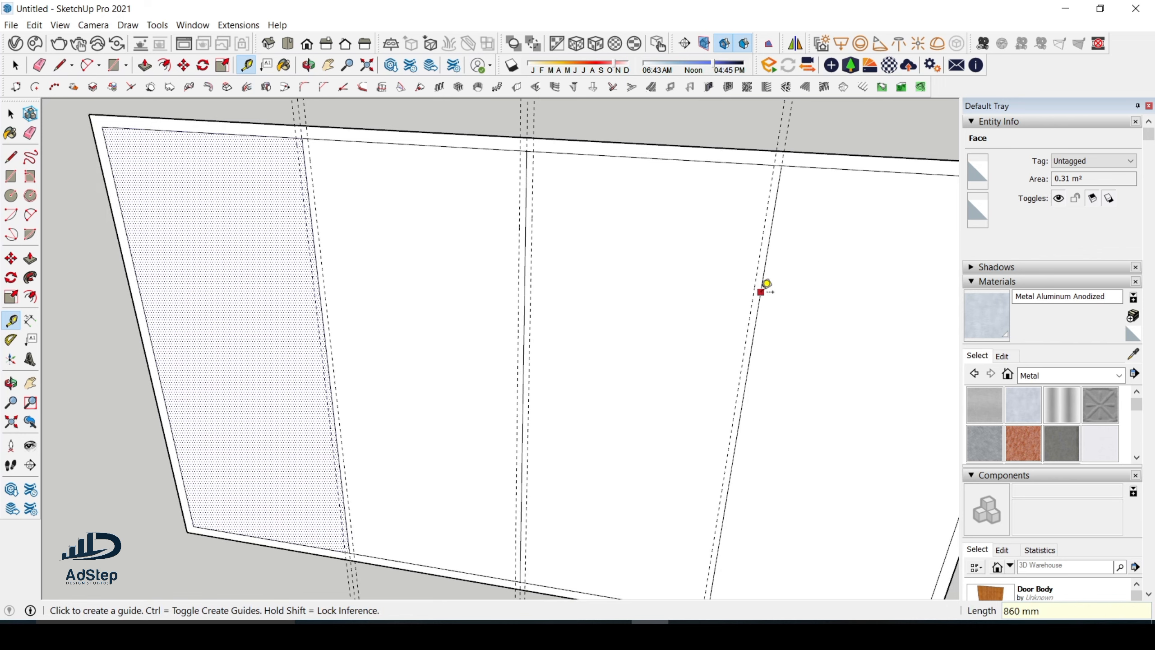
left_click(760, 292)
key("Escape")
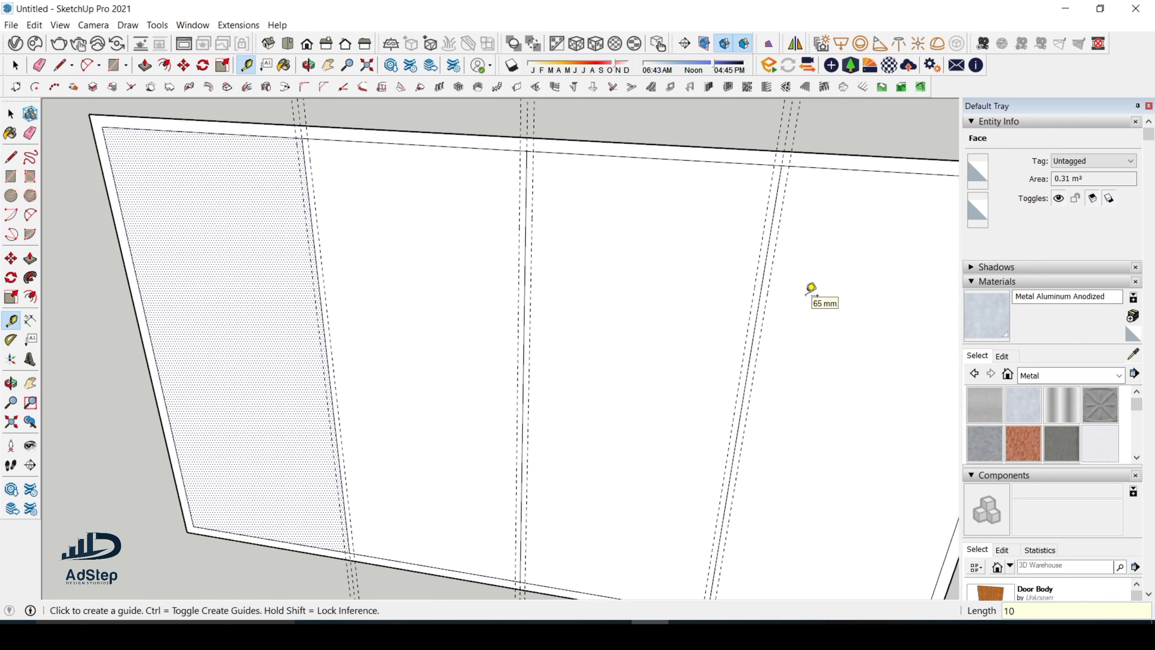
Draw vertical lines along both guides flanking the leftmost divider line, between the inner face's bottom and top edges
scroll(675, 251, "down", 5)
key("space")
scroll(499, 299, "up", 3)
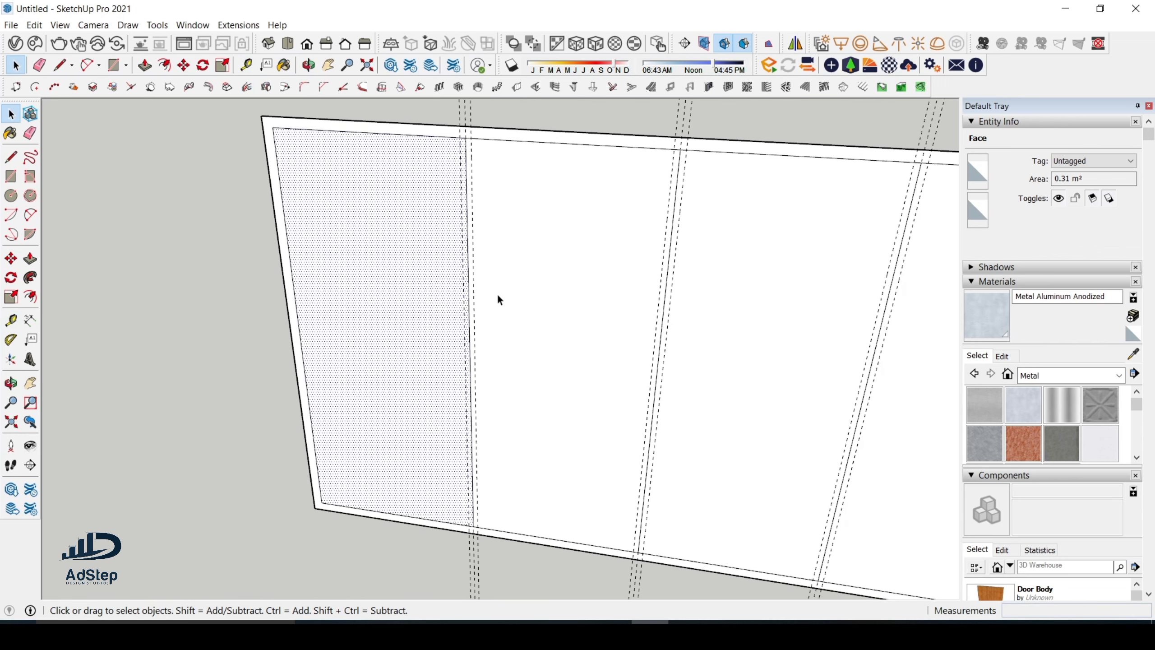
key("l")
scroll(475, 476, "up", 3)
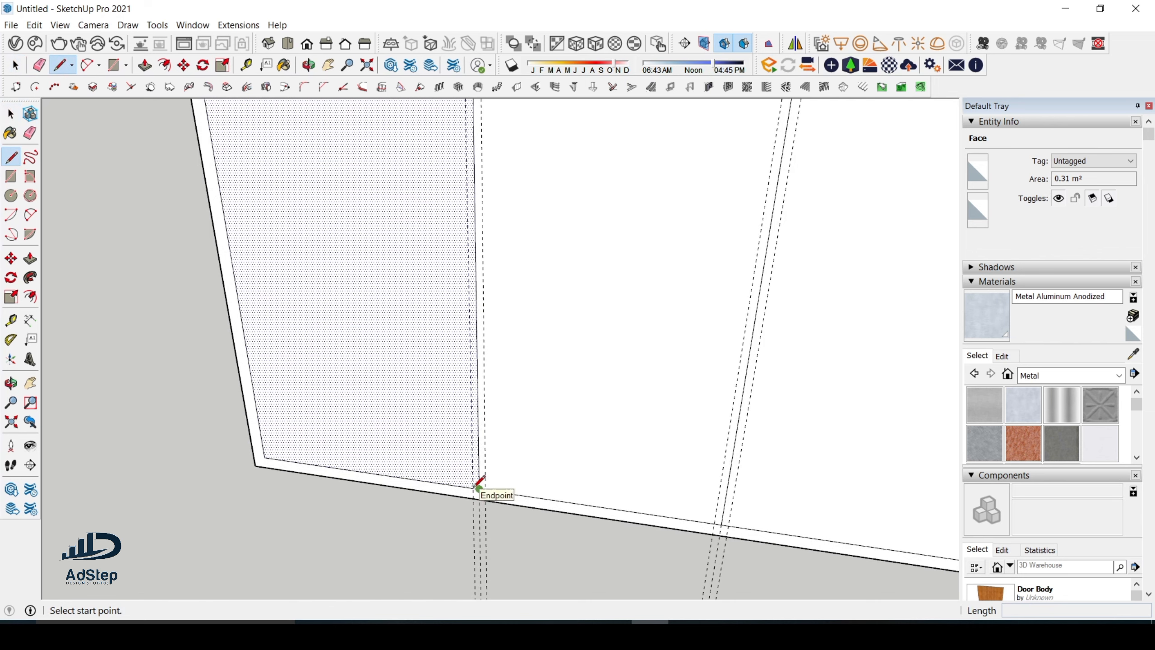
left_click(475, 488)
scroll(475, 488, "down", 4)
scroll(442, 211, "up", 3)
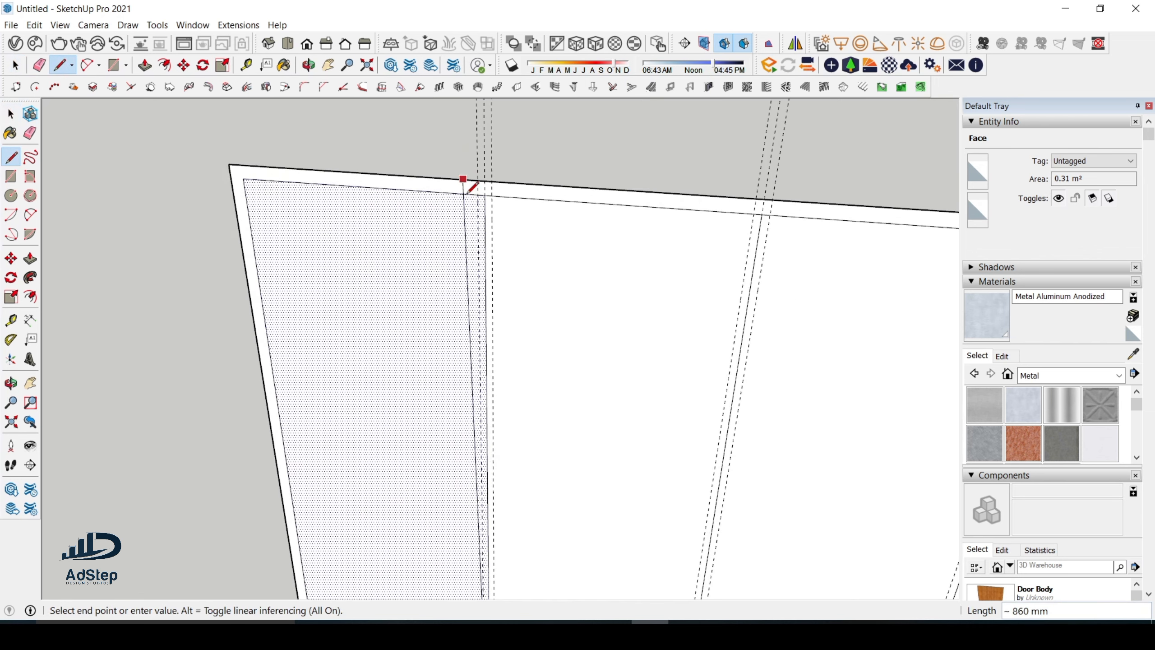
left_click(478, 195)
left_click(492, 197)
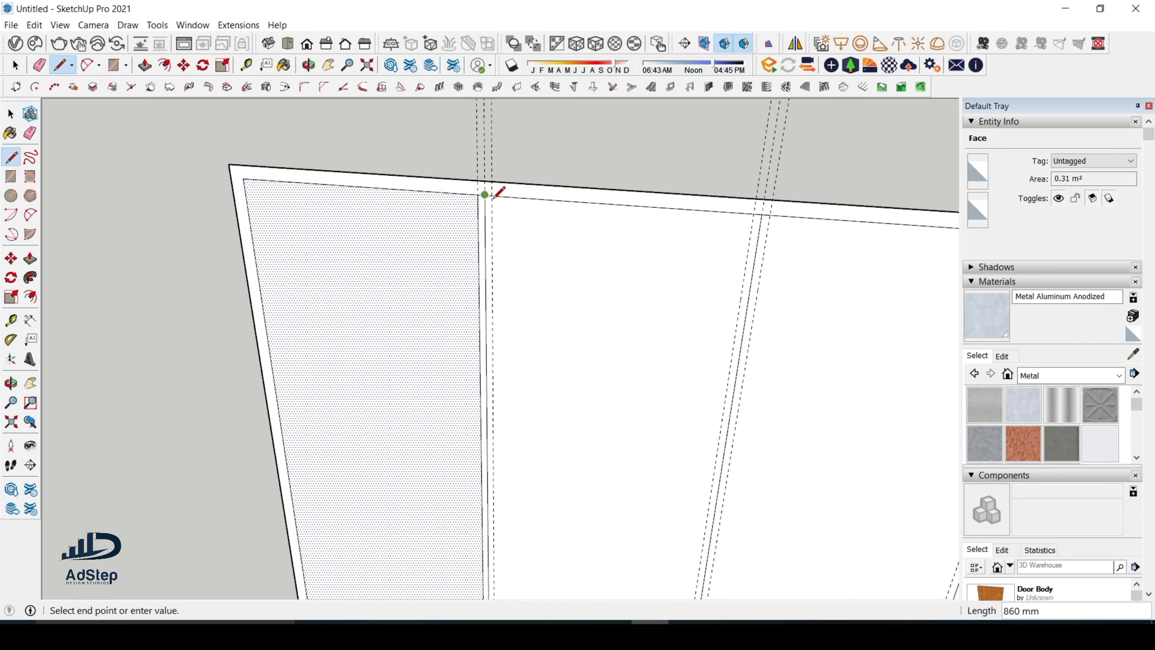
key("Escape")
scroll(492, 195, "up", 1)
left_click(492, 194)
scroll(491, 175, "down", 2)
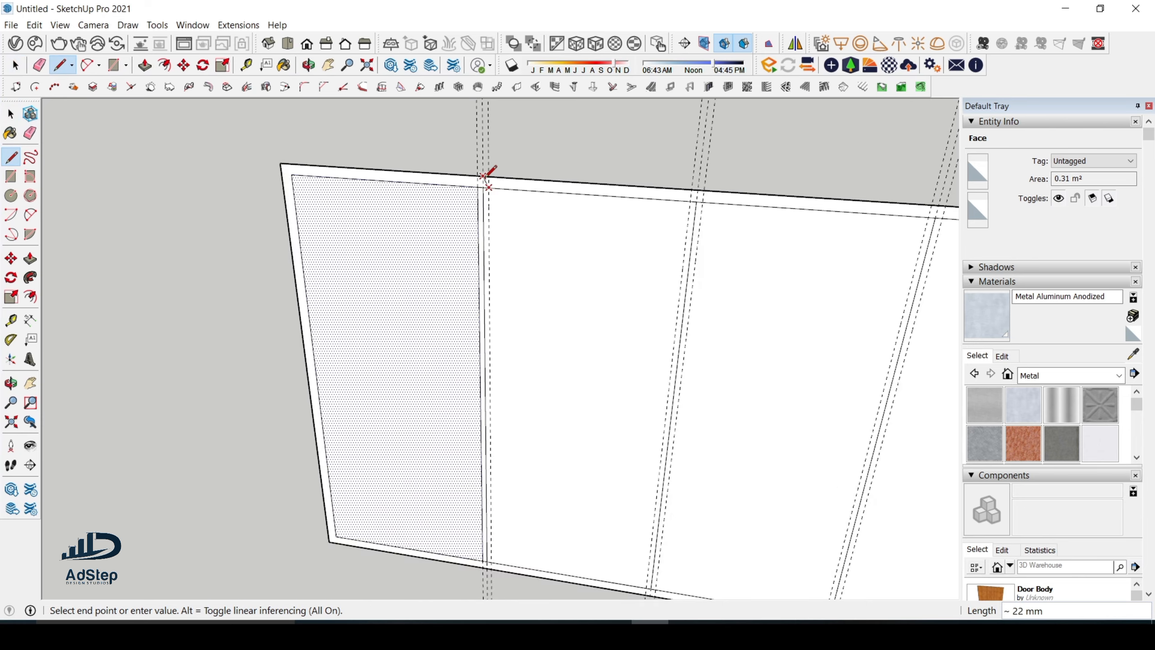
scroll(493, 524, "up", 3)
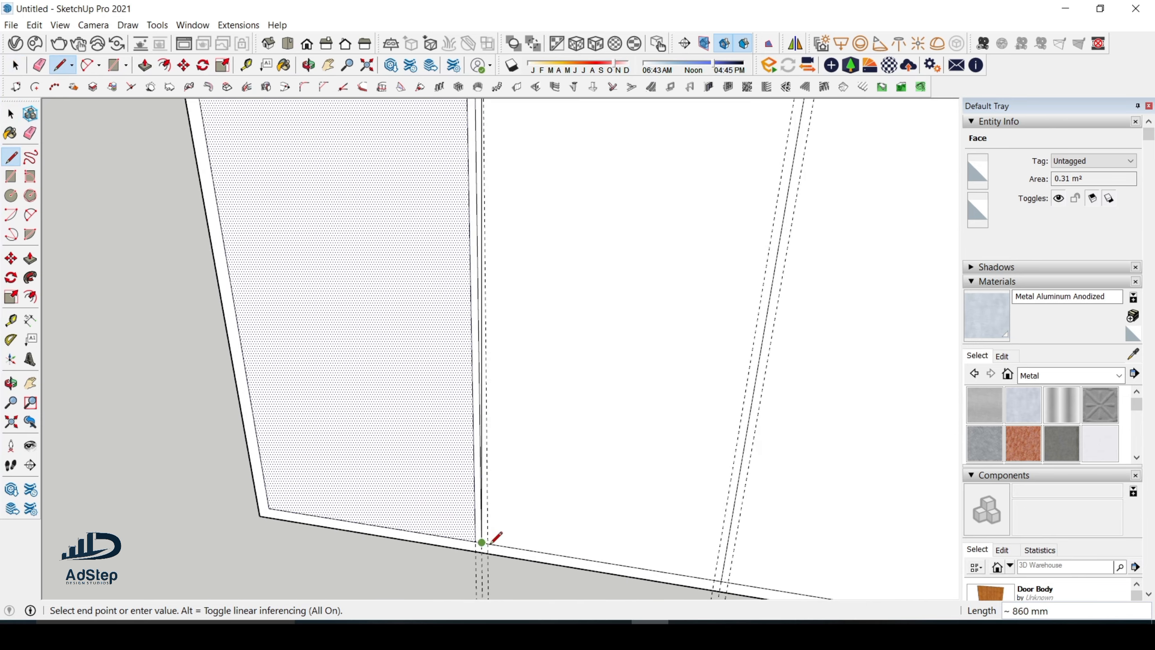
left_click(492, 541)
Draw vertical lines along both guides flanking the middle divider line, between the inner face's bottom and top edges
scroll(400, 356, "down", 2)
scroll(573, 420, "up", 3)
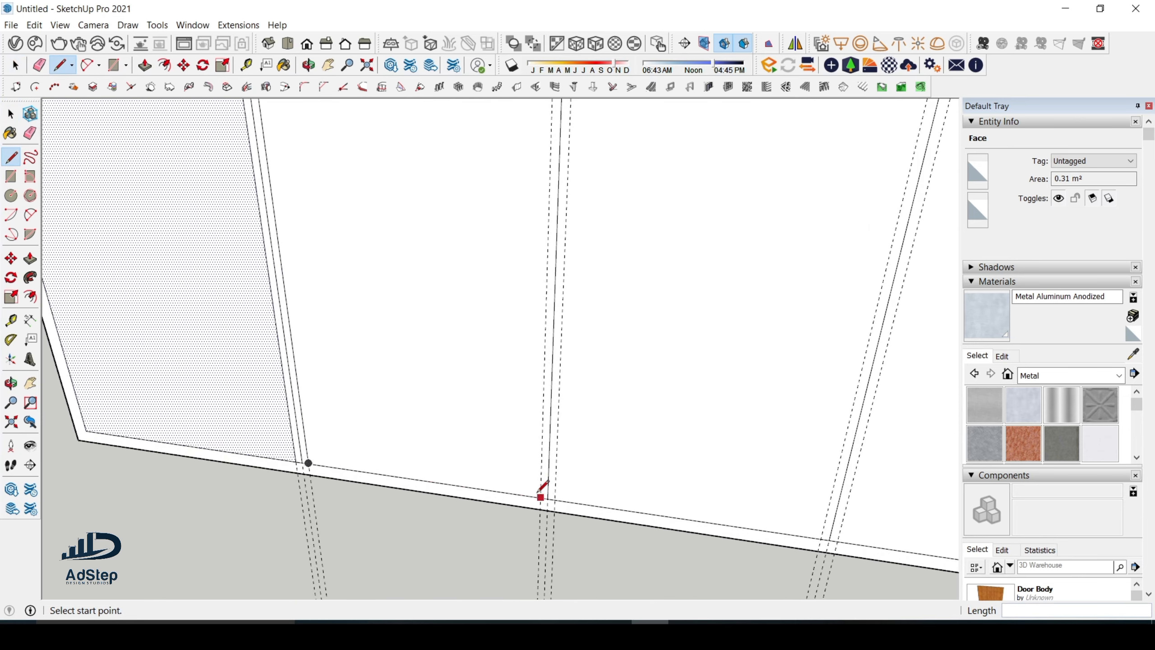
left_click(541, 496)
scroll(544, 490, "down", 2)
scroll(552, 202, "up", 3)
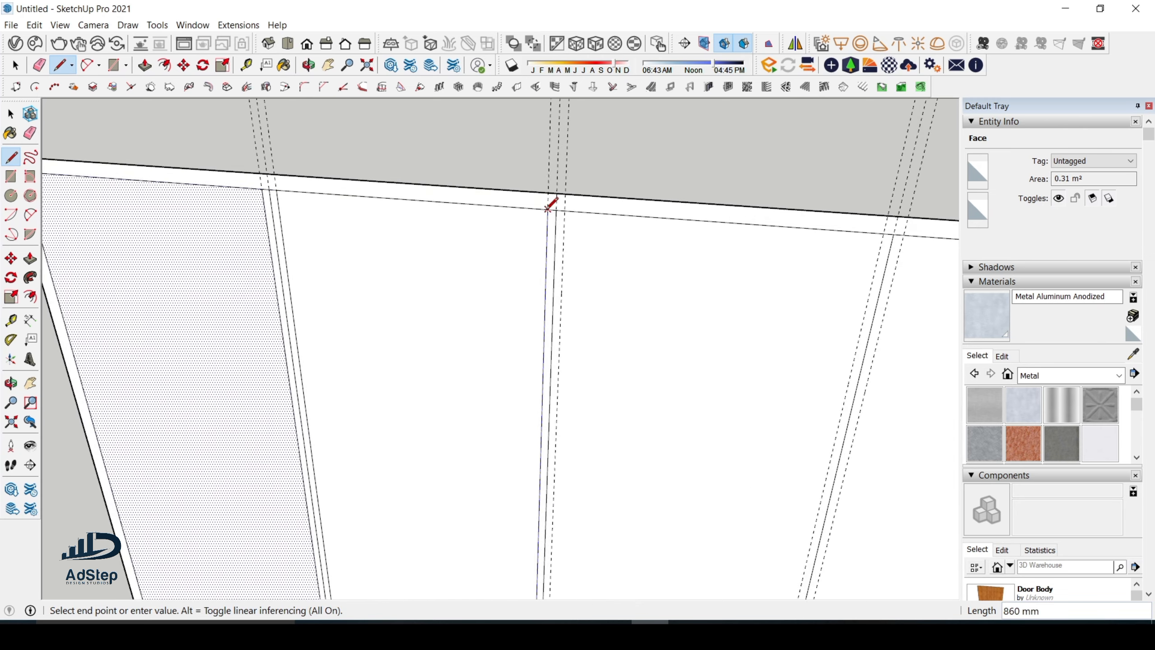
left_click(549, 206)
left_click(563, 209)
scroll(563, 209, "down", 3)
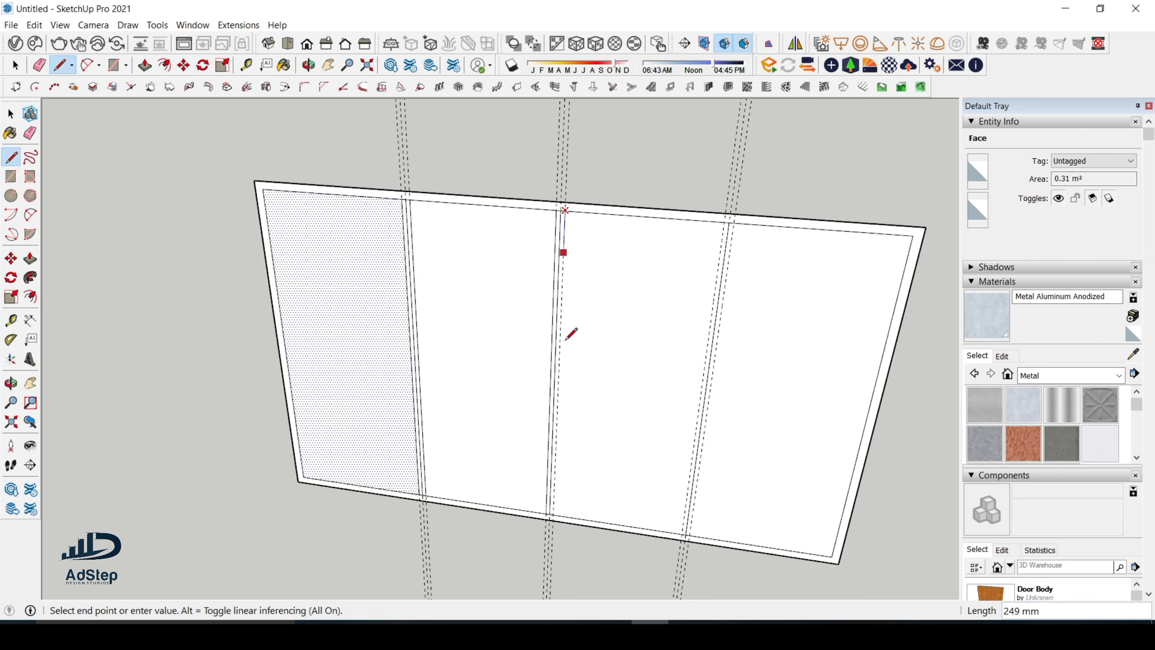
scroll(560, 482, "up", 3)
scroll(480, 400, "down", 3)
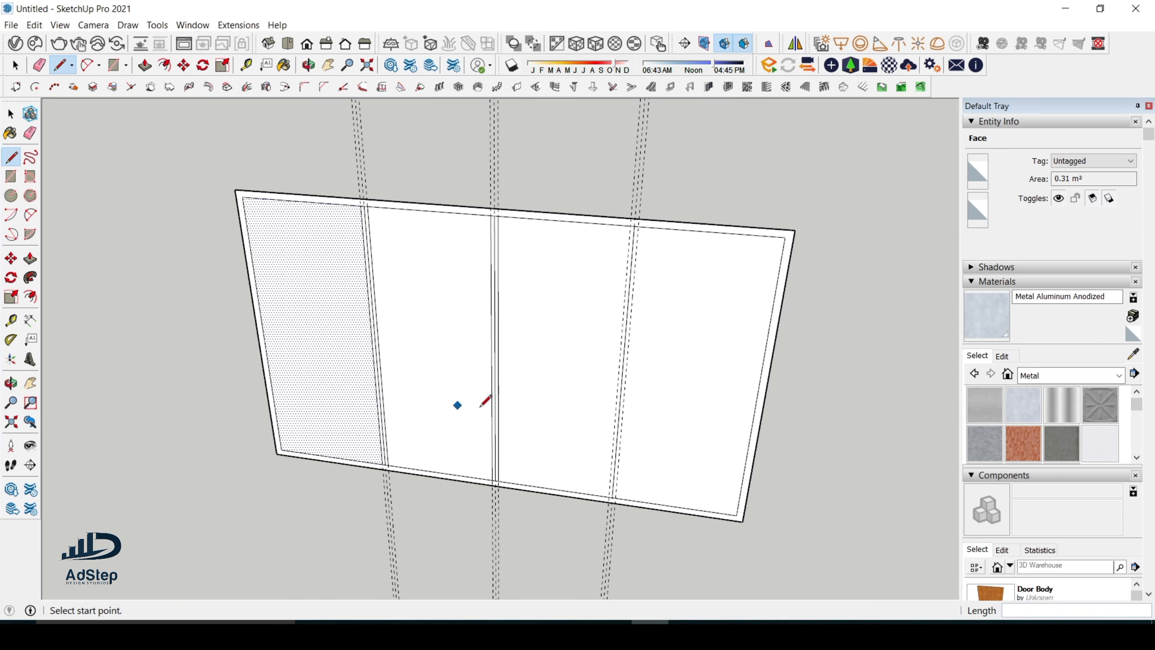
Draw vertical lines along both guides flanking the rightmost divider line, between the inner face's bottom and top edges
scroll(609, 504, "up", 5)
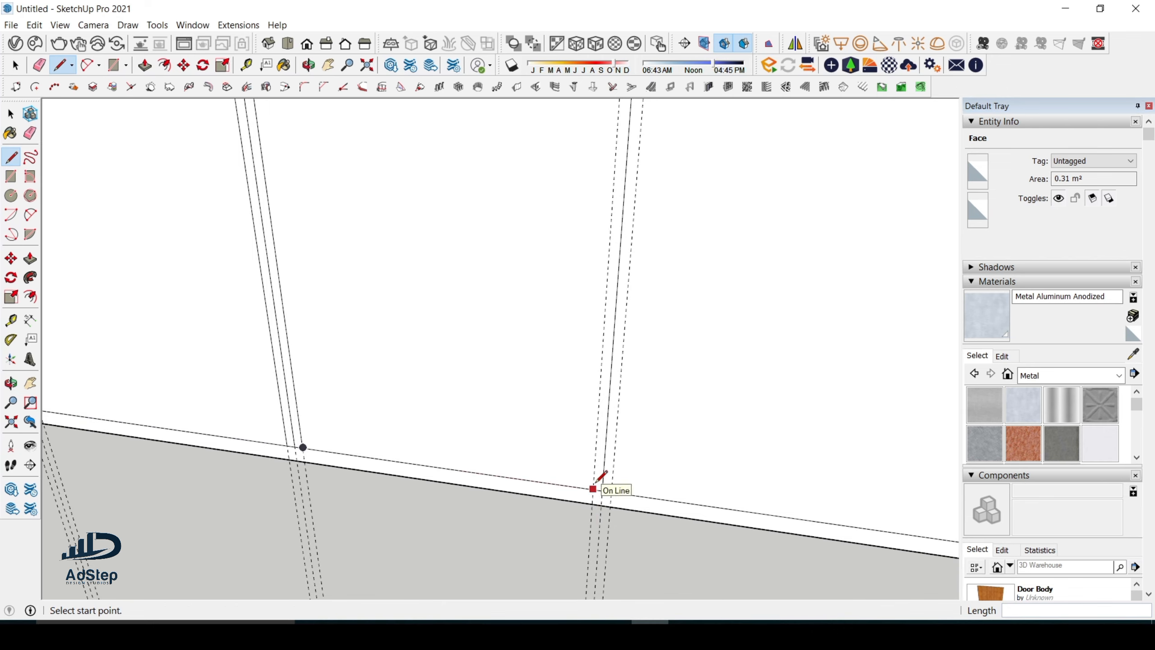
left_click(601, 489)
scroll(589, 493, "down", 6)
scroll(584, 241, "up", 2)
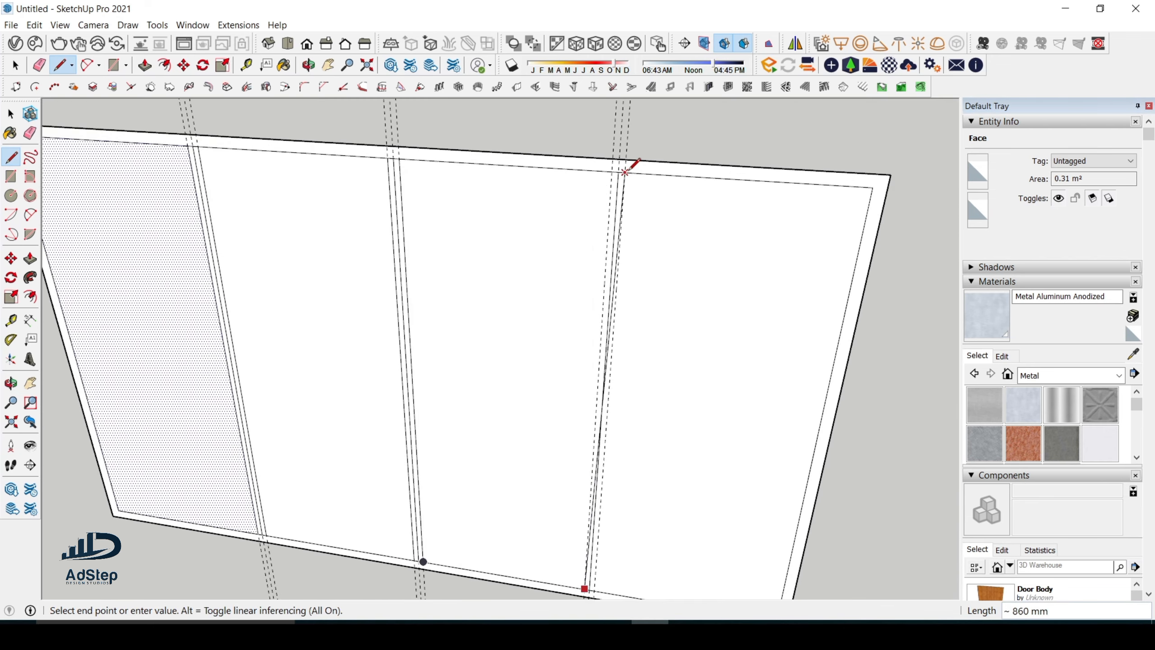
left_click(613, 171)
scroll(614, 168, "up", 3)
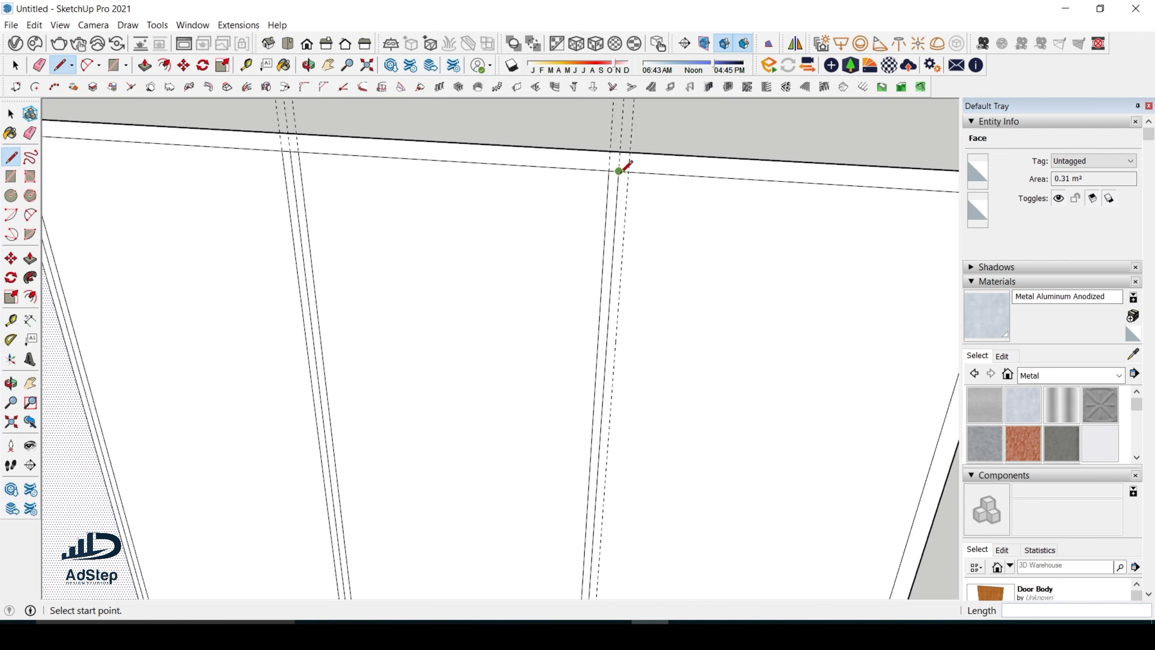
left_click(612, 165)
scroll(609, 165, "down", 3)
scroll(596, 410, "up", 4)
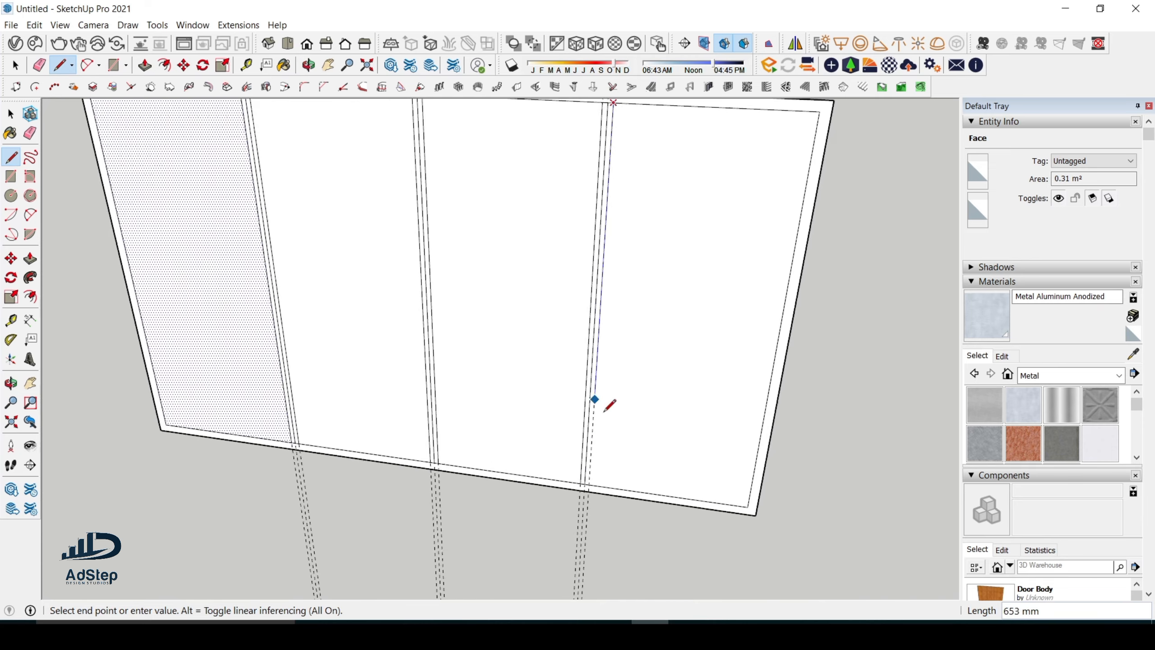
left_click(589, 479)
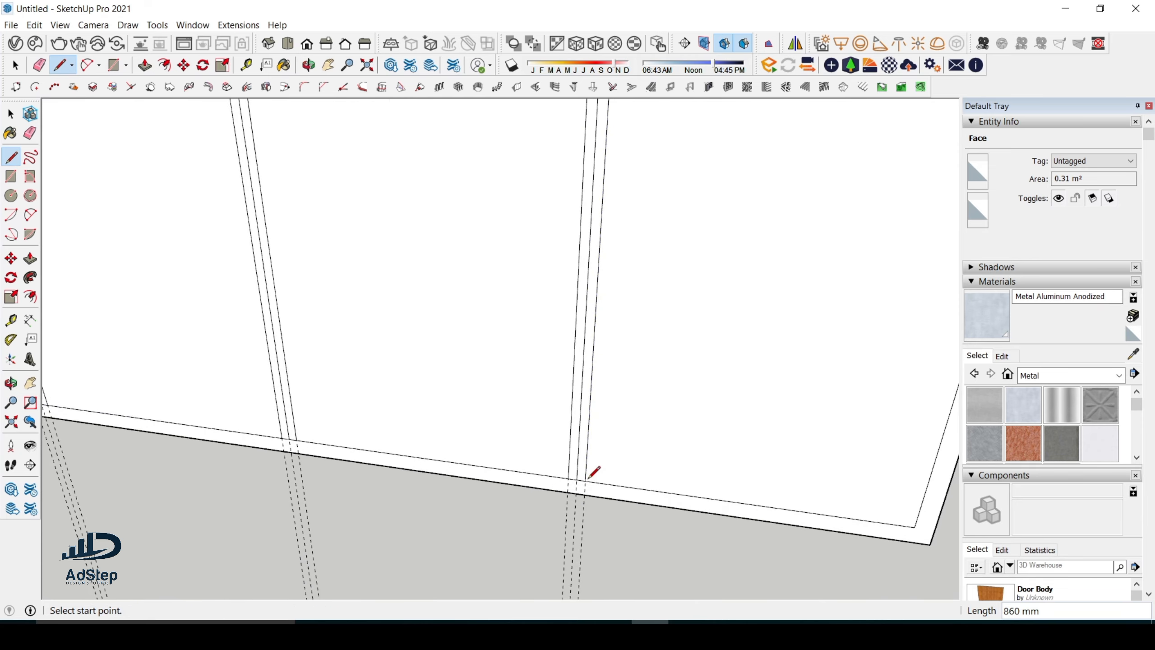
Erase the centre line of each of the three dividers, keeping their two side lines
key("e")
left_click(580, 446)
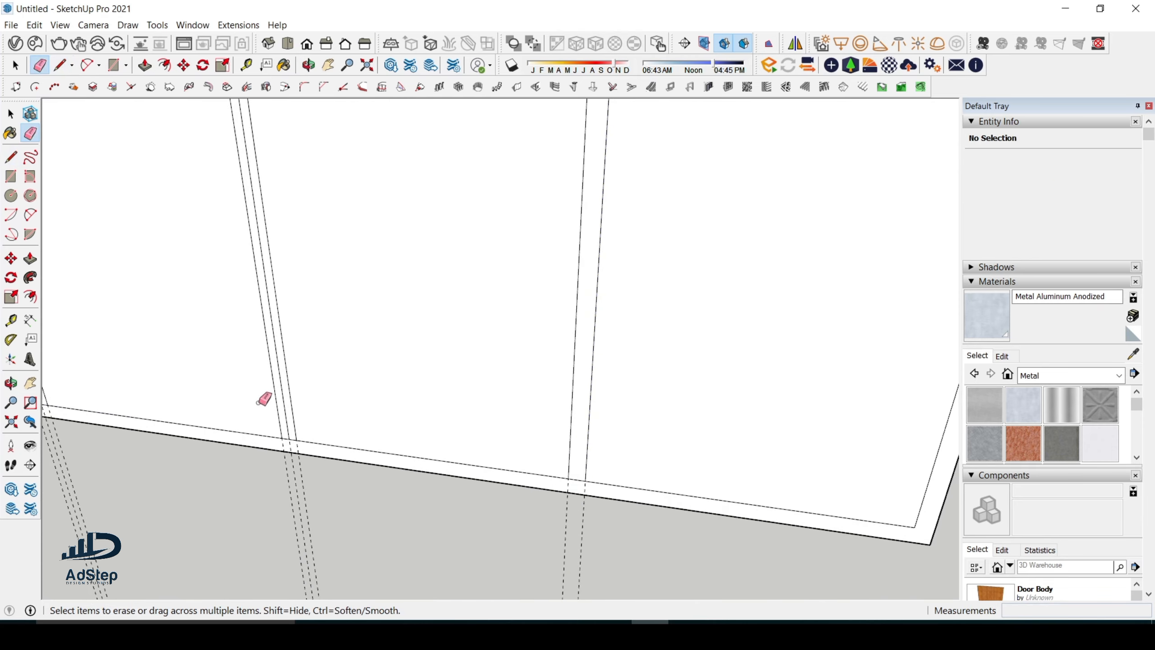
scroll(652, 459, "down", 5)
scroll(381, 402, "up", 5)
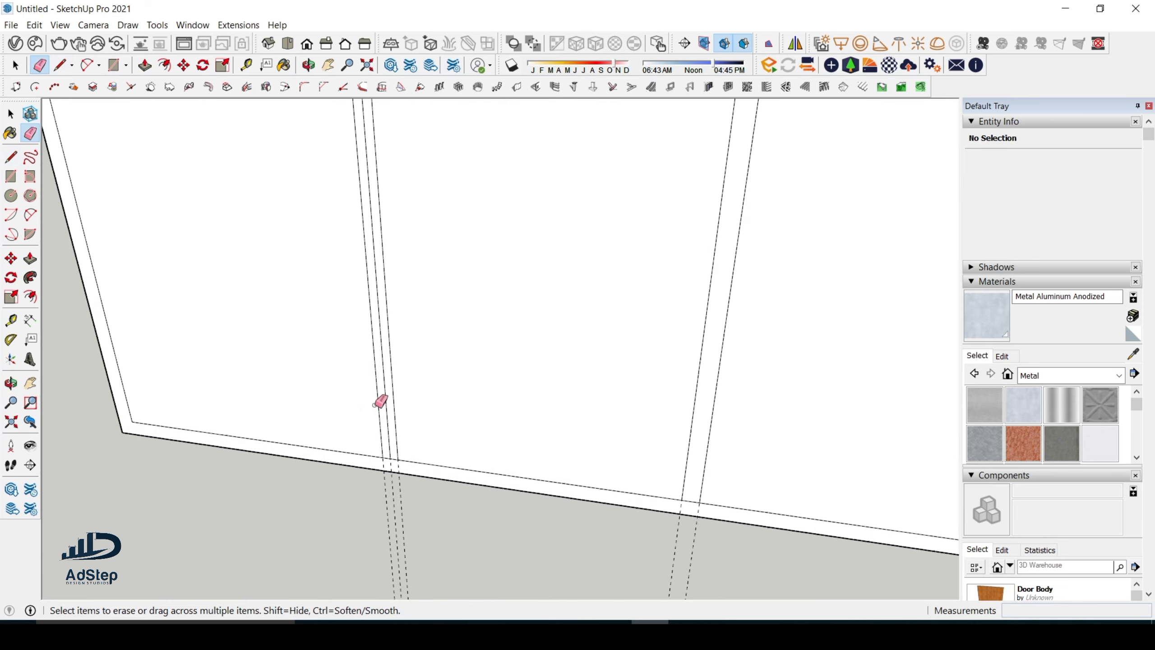
left_click(386, 412)
scroll(393, 423, "down", 4)
scroll(439, 425, "up", 2)
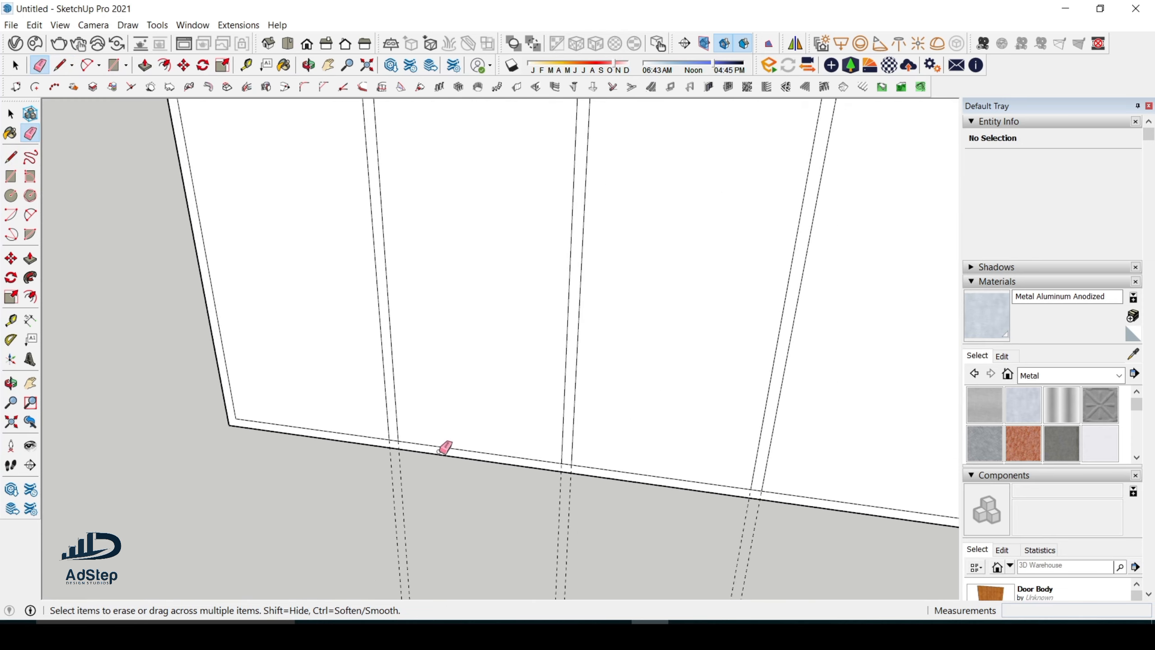
Erase the short inner-frame edge segments crossing both ends of each divider so the dividers merge with the outer frame
scroll(439, 451, "down", 2)
scroll(410, 444, "up", 4)
left_click(397, 441)
scroll(399, 441, "down", 3)
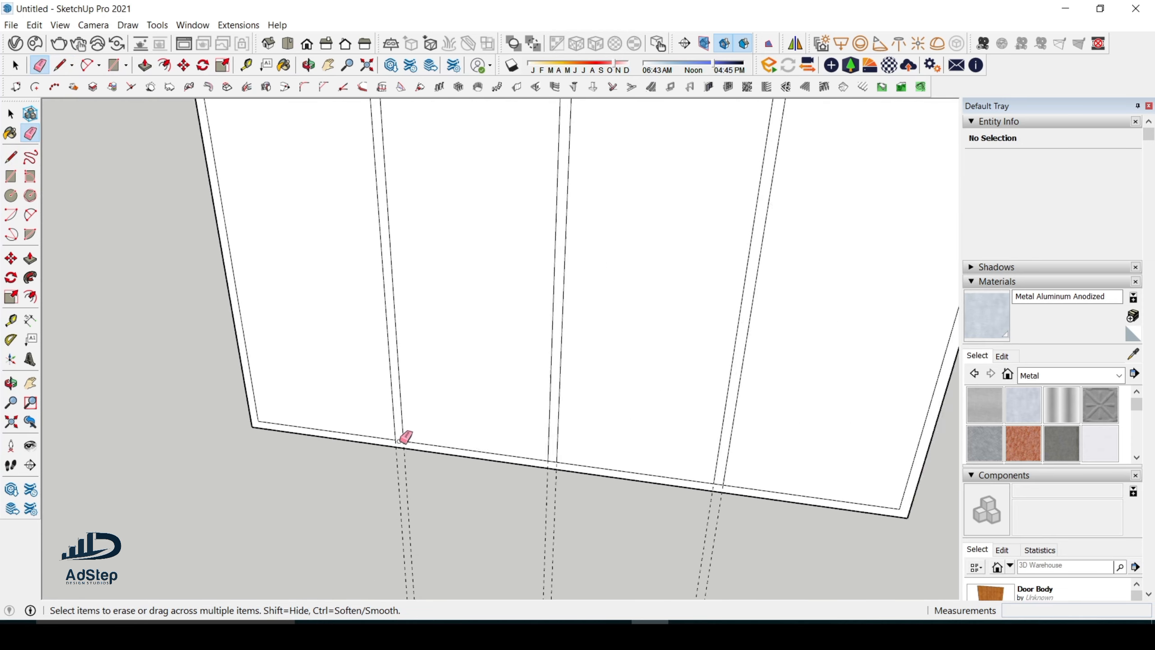
scroll(403, 271, "down", 4)
scroll(377, 225, "up", 5)
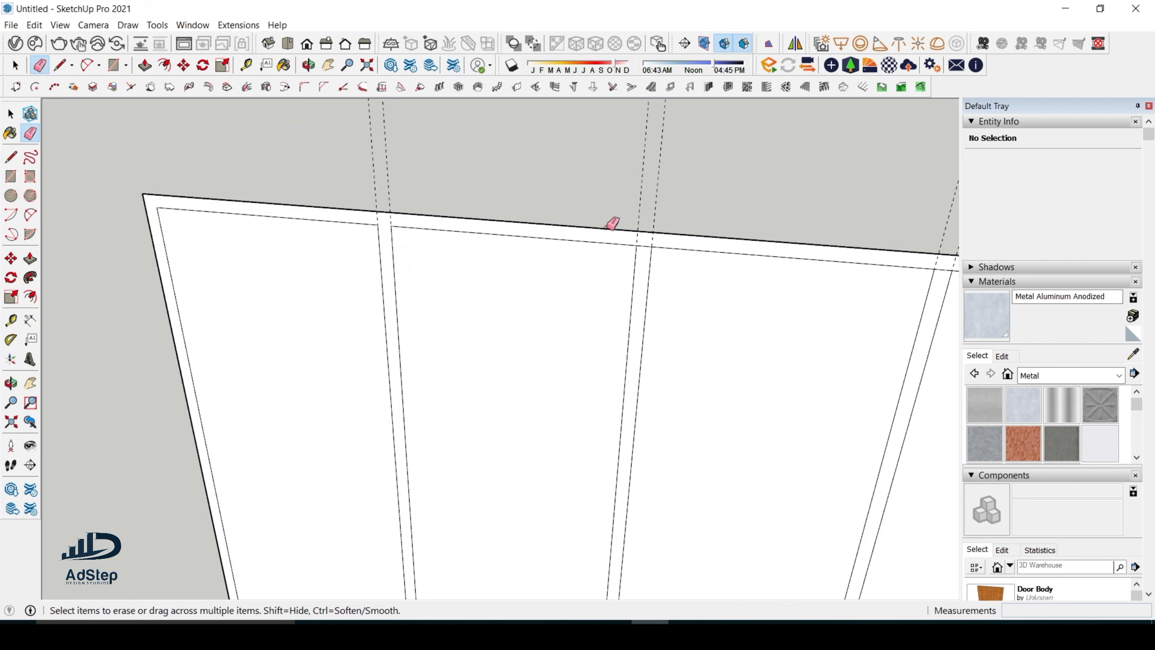
left_click(645, 247)
scroll(450, 175, "down", 4)
scroll(530, 390, "up", 4)
scroll(536, 431, "up", 2)
left_click(535, 431)
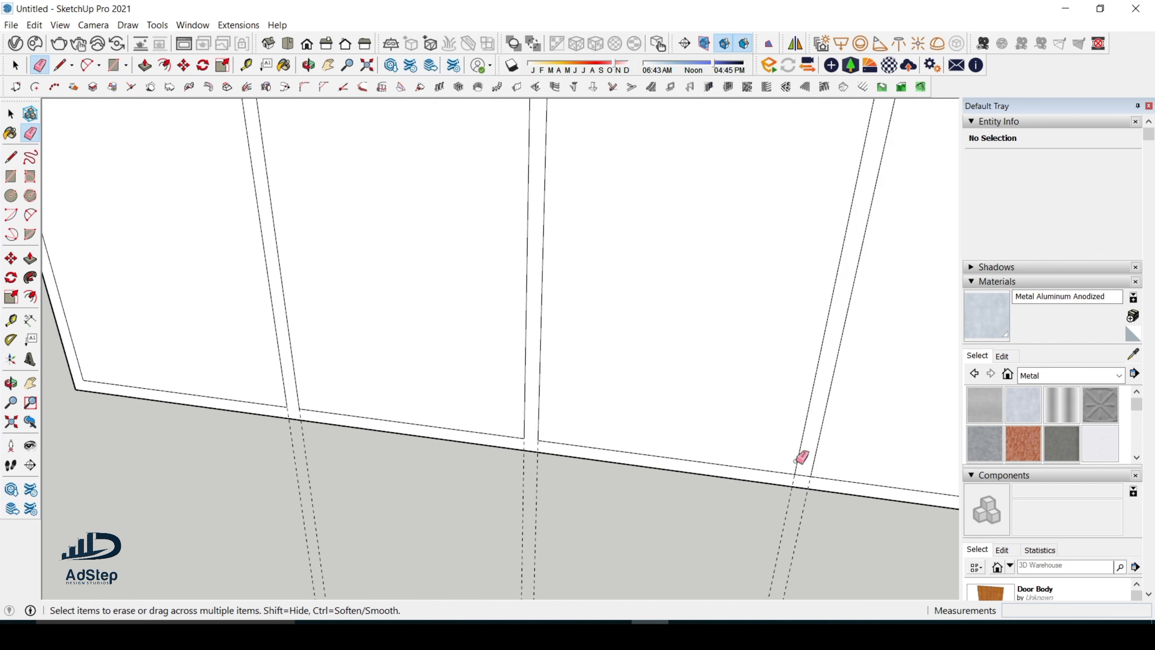
scroll(543, 465, "down", 4)
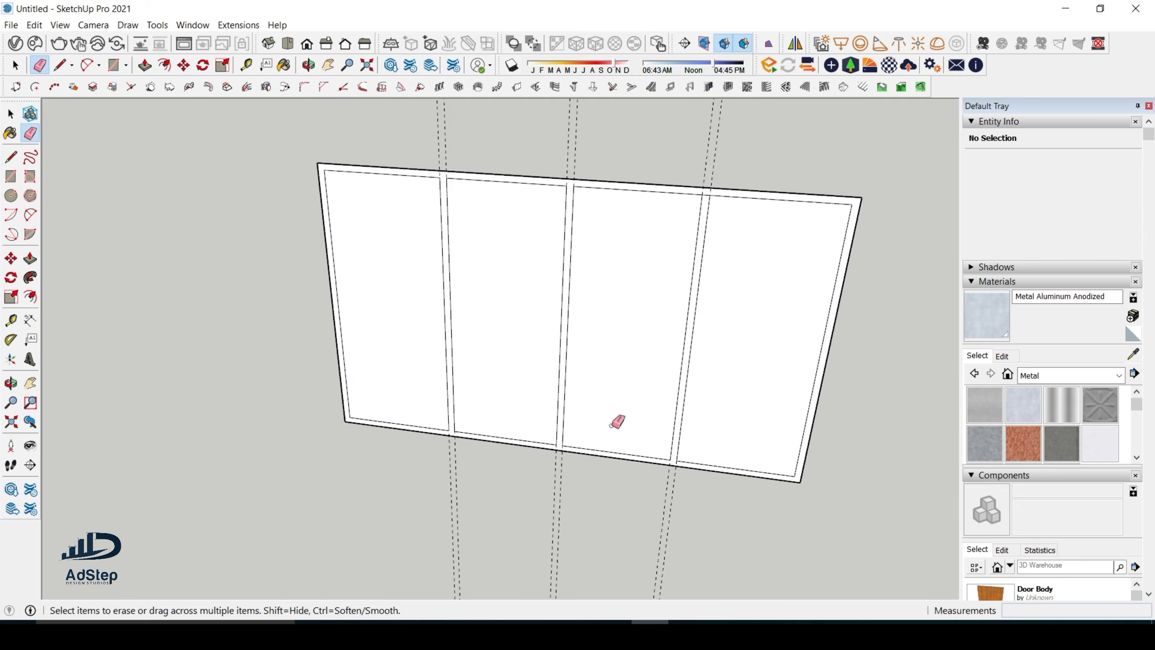
scroll(730, 157, "up", 4)
left_click(696, 210)
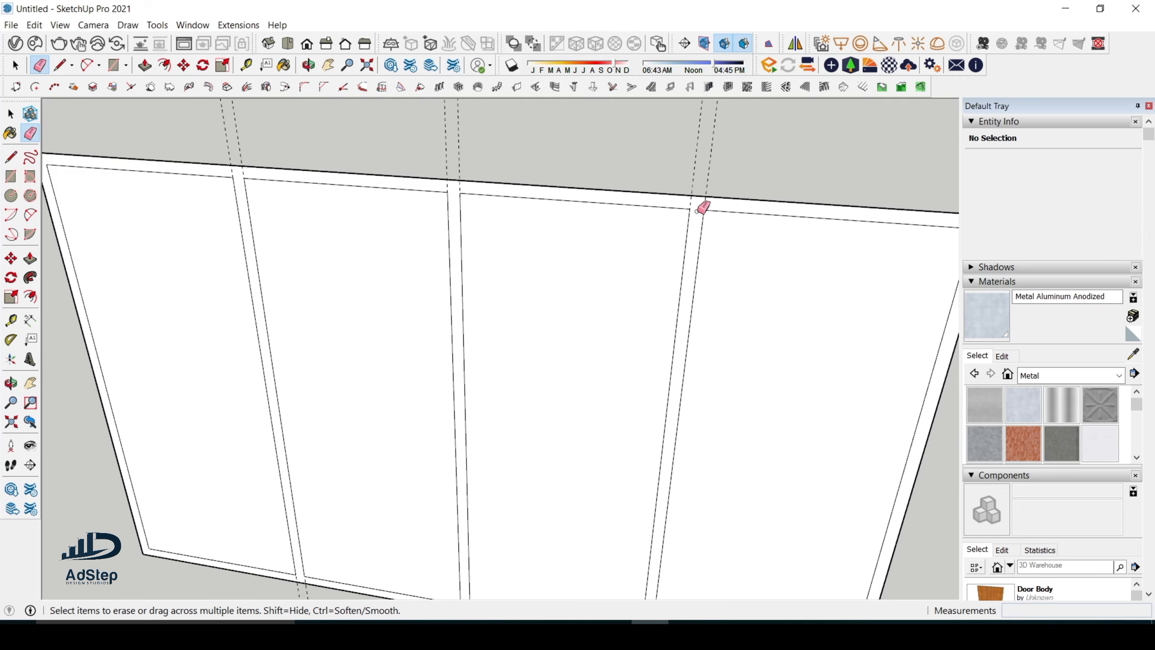
Paint the merged frame-and-divider face with 0134_DimGray from the Colors-Named materials
key("space")
scroll(659, 232, "down", 4)
scroll(541, 271, "up", 2)
scroll(542, 272, "down", 4)
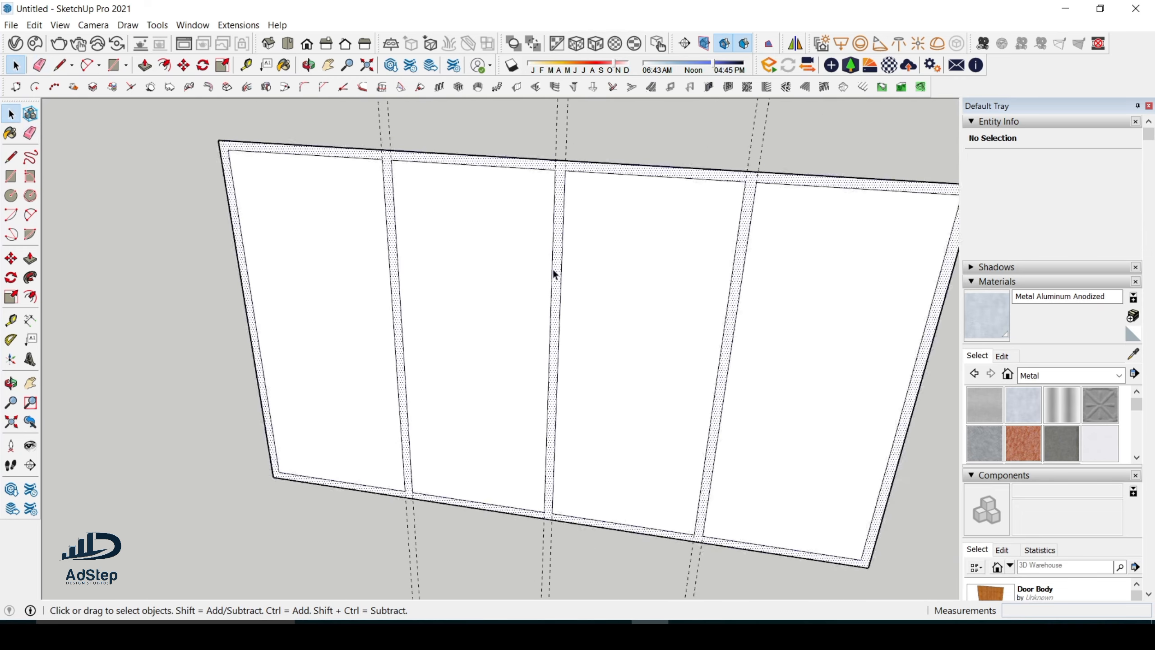
left_click(552, 271)
left_click(1074, 374)
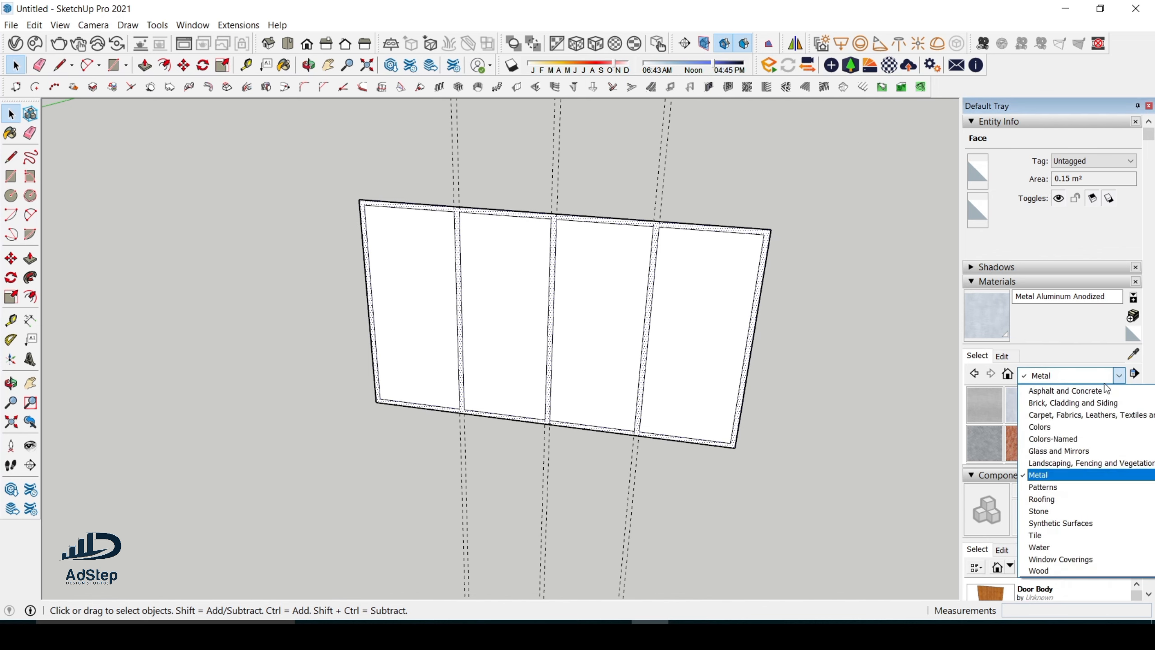
left_click(1064, 439)
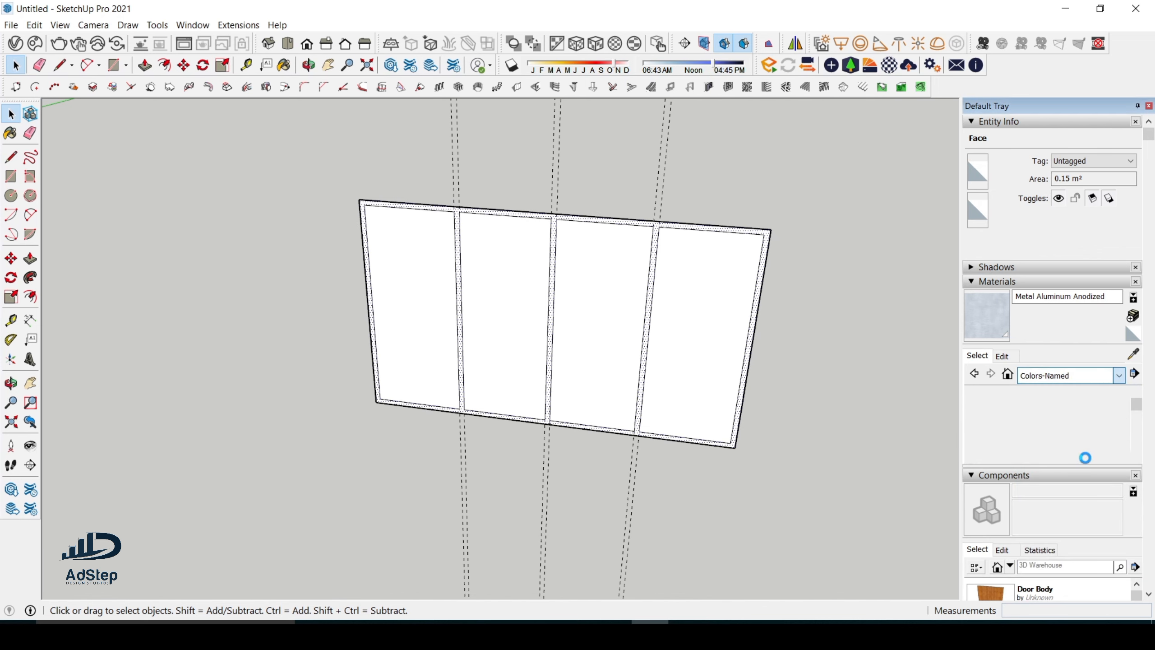
scroll(1083, 432, "down", 10)
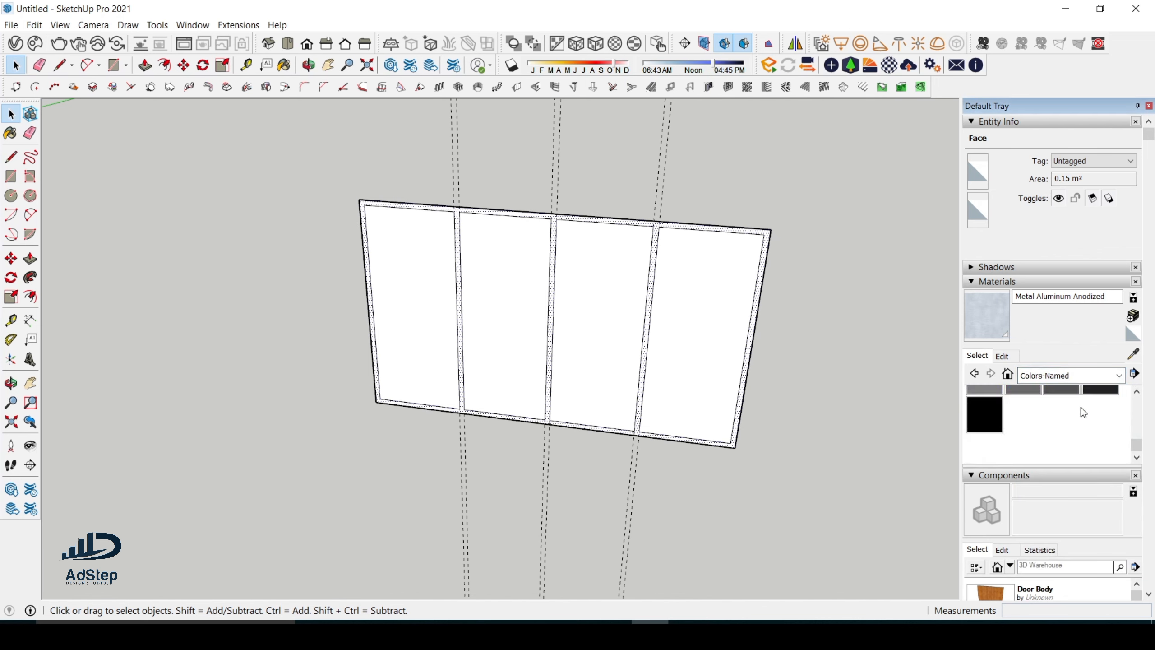
left_click(1022, 444)
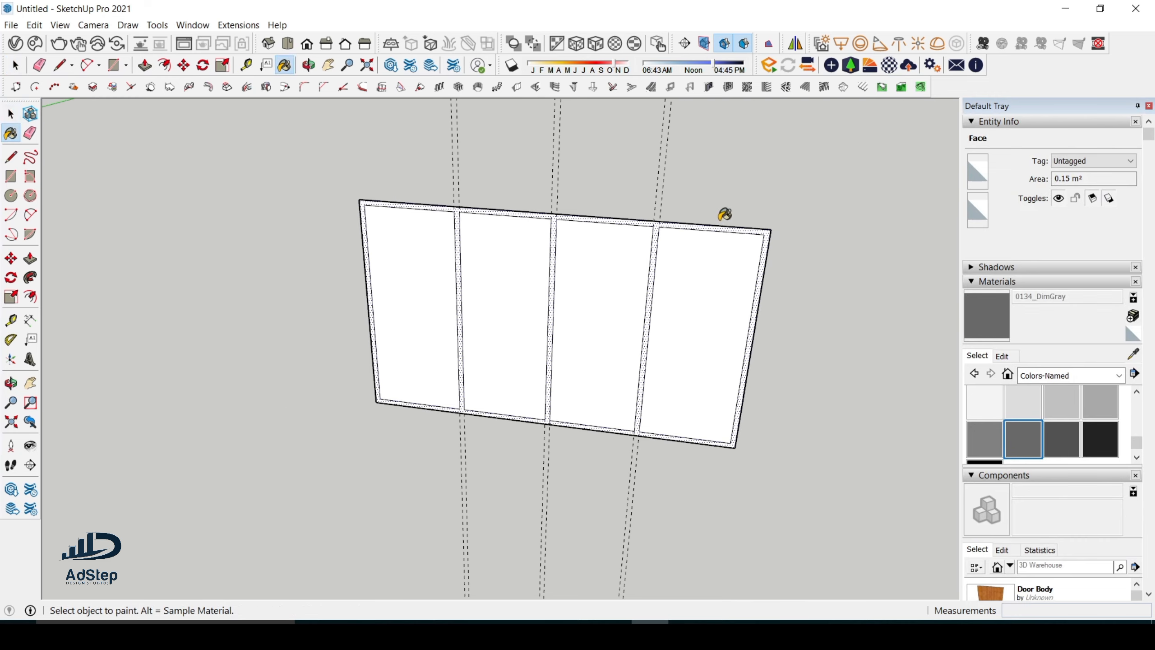
scroll(728, 220, "up", 3)
left_click(735, 230)
key("space")
scroll(426, 332, "down", 3)
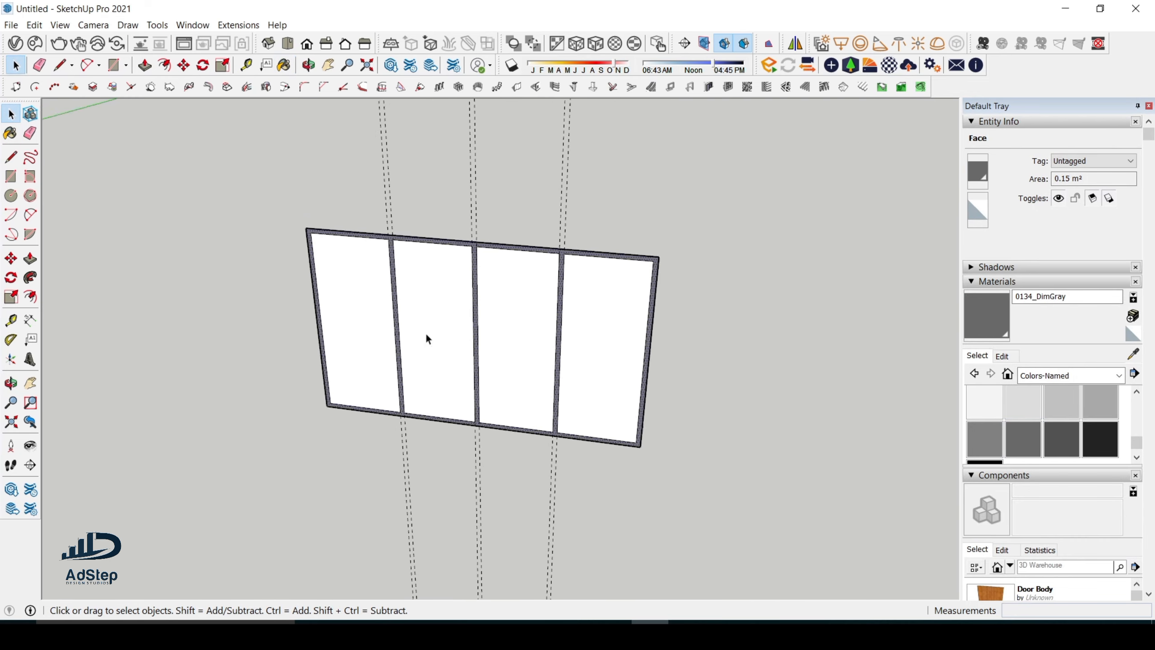
Extrude the gray frame-and-divider face outward by 30 mm
scroll(366, 372, "up", 7)
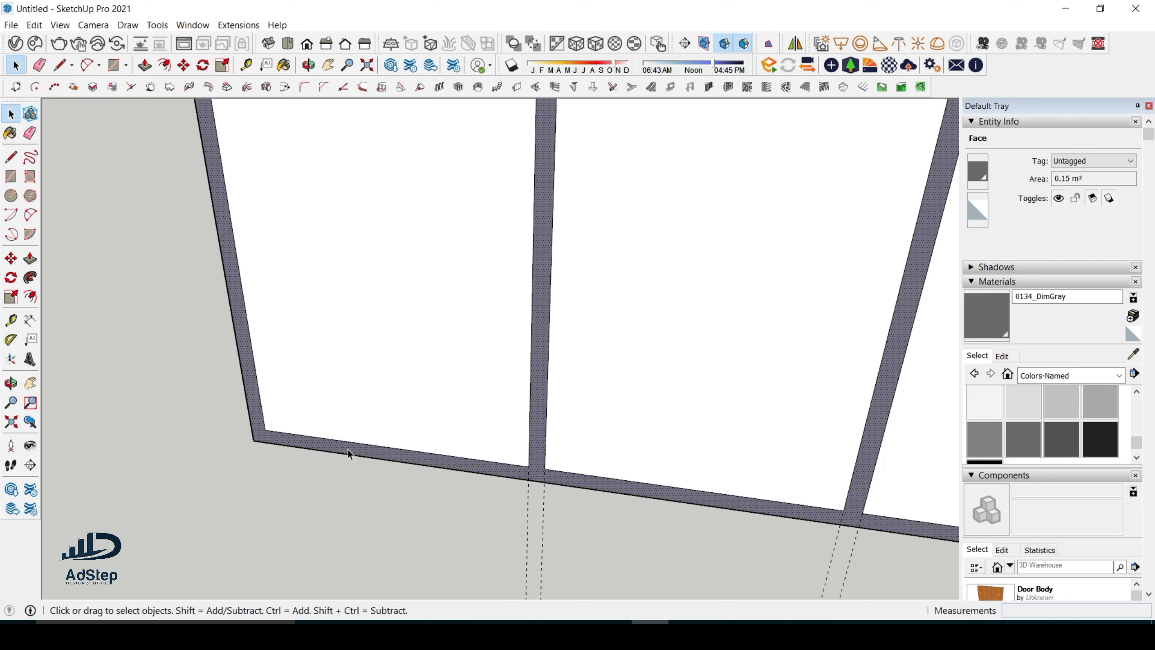
key("p")
left_click(347, 449)
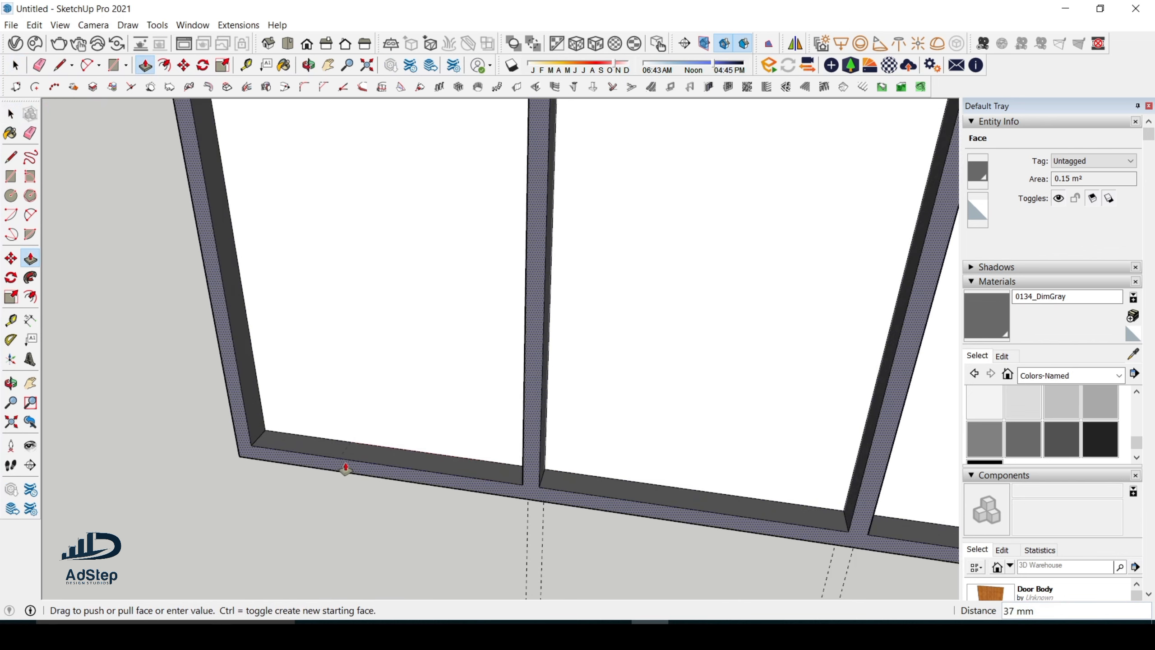
type("30")
key("Return")
scroll(348, 468, "down", 5)
key("space")
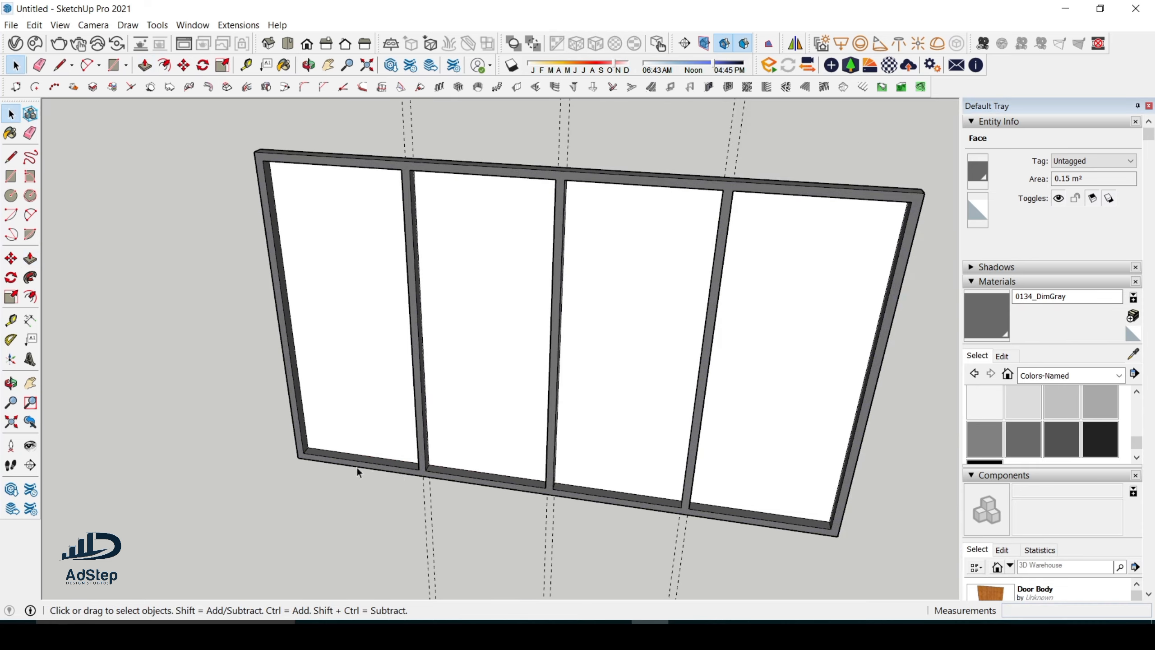
Place a guide line 10 mm behind the front inner edge along the frame's bottom rail
left_click(357, 468)
scroll(410, 441, "up", 3)
scroll(364, 439, "up", 4)
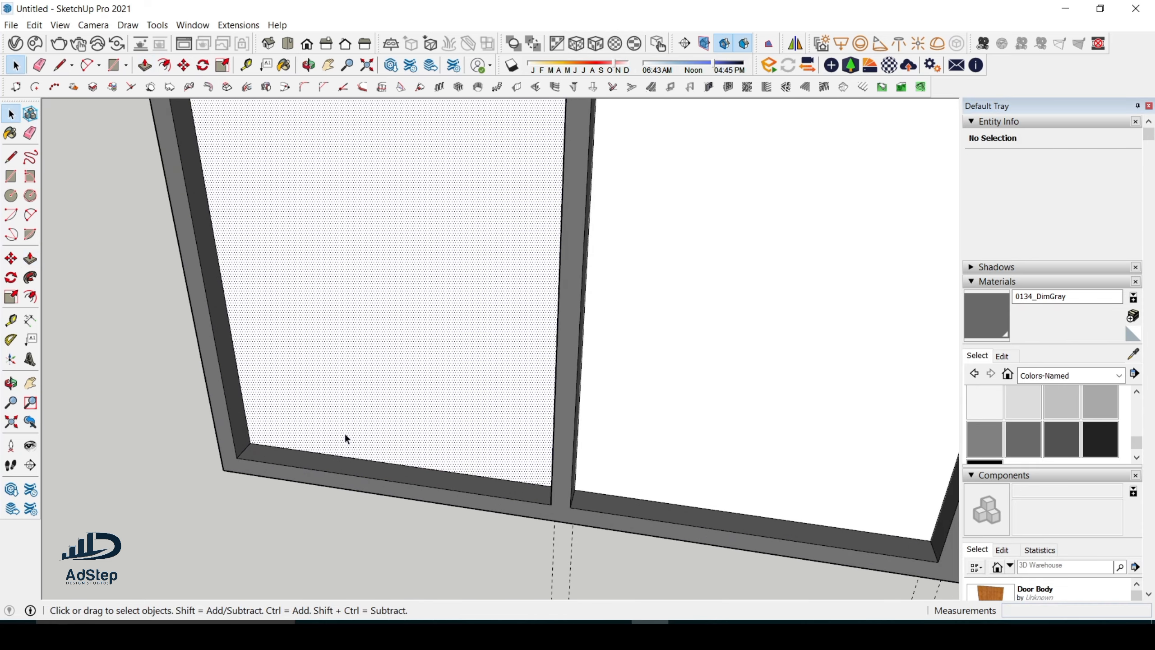
left_click(344, 436)
scroll(312, 461, "up", 3)
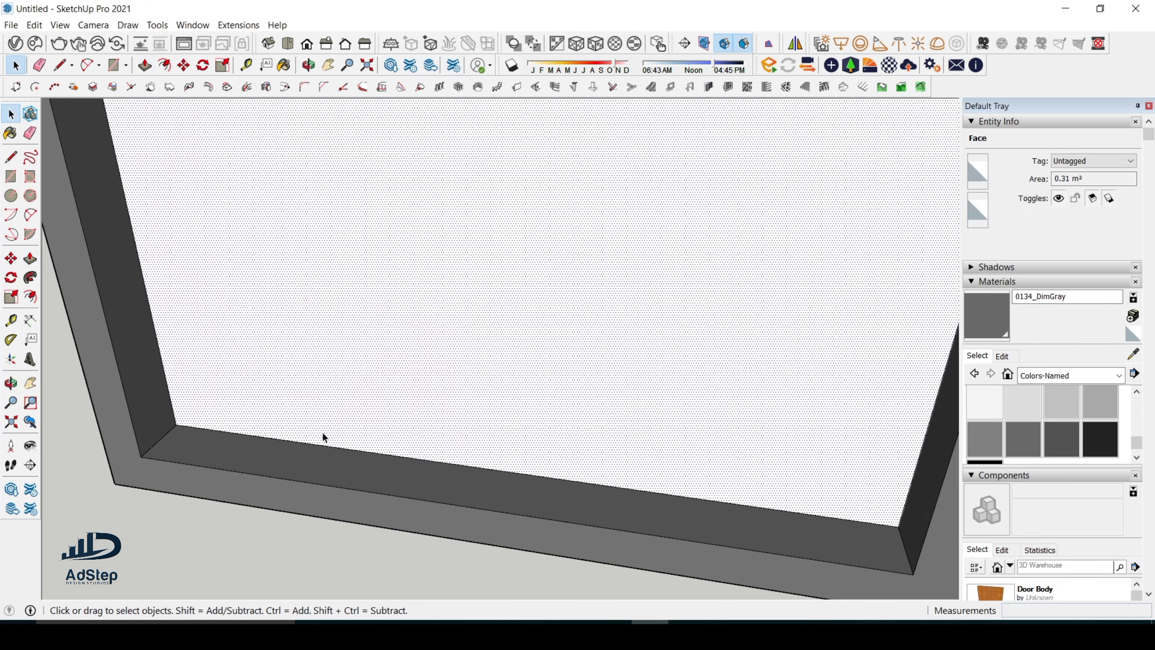
scroll(328, 428, "up", 2)
scroll(330, 427, "down", 2)
scroll(331, 429, "down", 2)
middle_click_drag(330, 428, 323, 436)
scroll(323, 435, "up", 2)
scroll(327, 433, "down", 2)
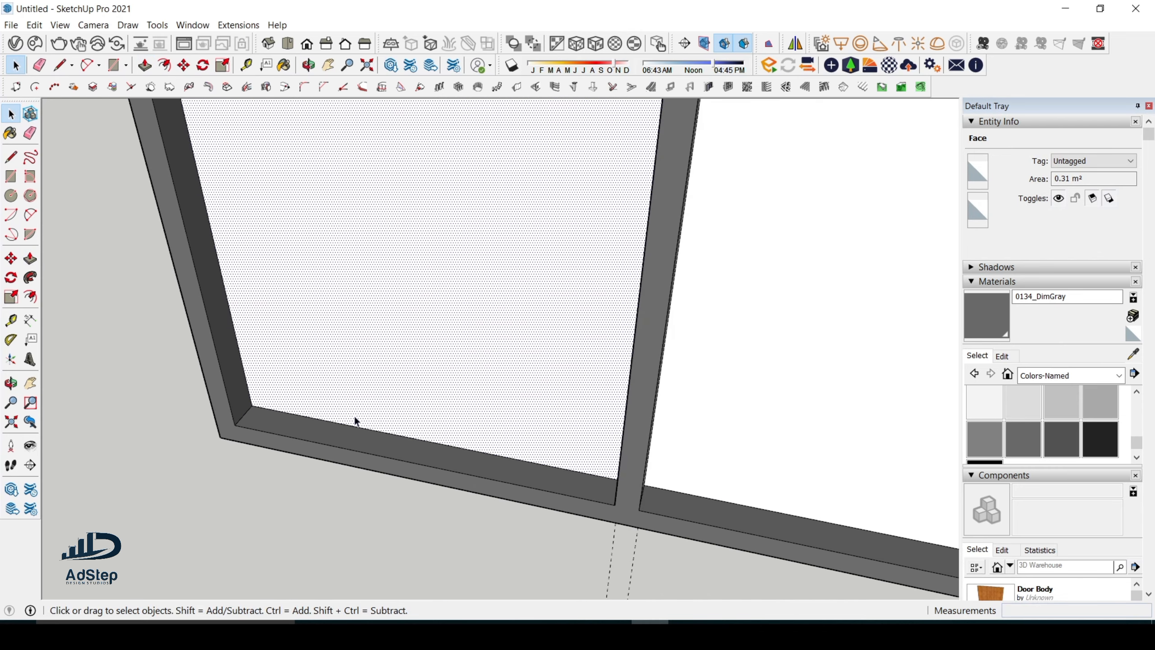
scroll(352, 419, "up", 2)
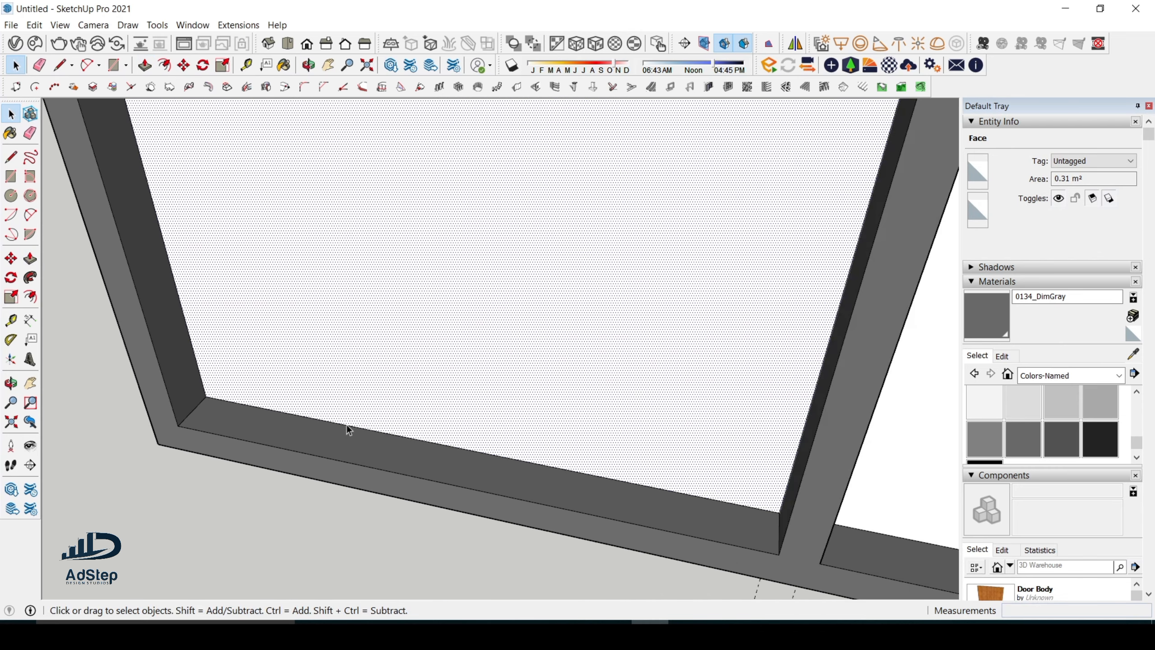
key("t")
scroll(348, 457, "up", 2)
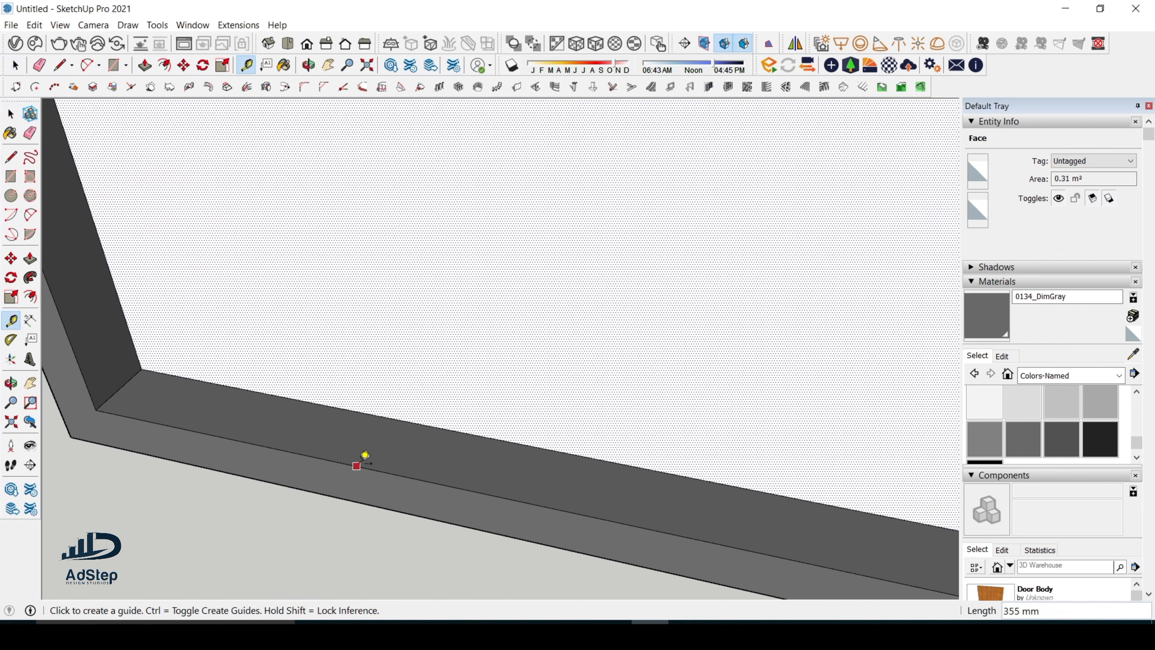
left_click(359, 466)
type("10")
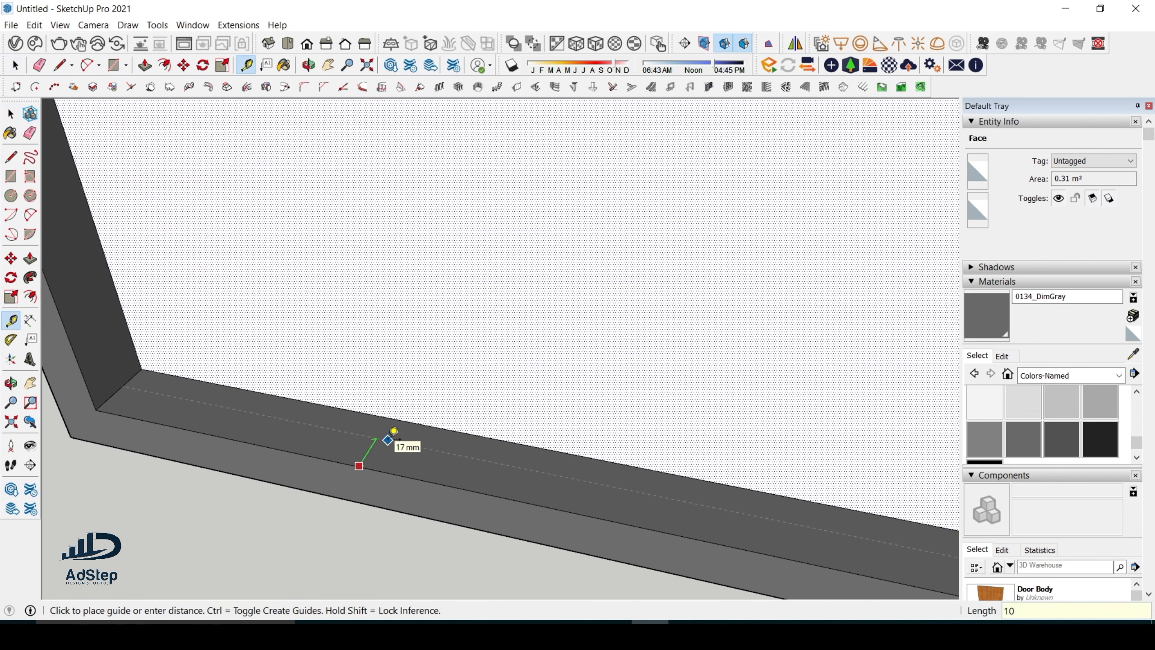
key("Return")
key("space")
Copy all four pane faces 20 mm forward from the inner frame corner to the guide line
key("m")
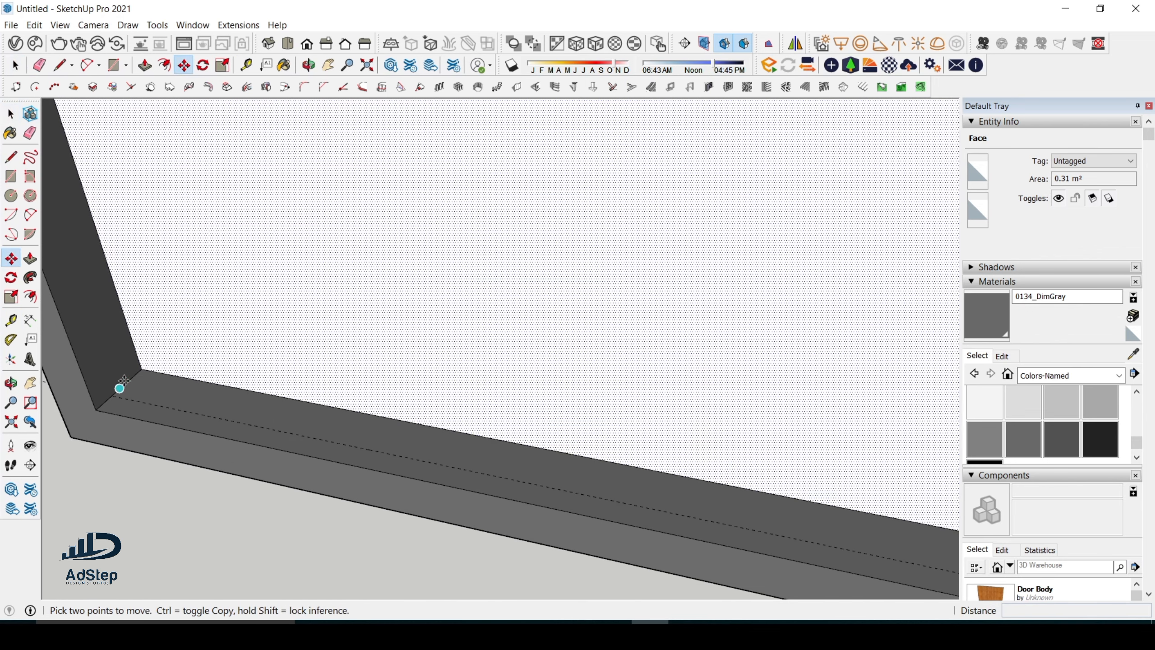
scroll(146, 355, "down", 5)
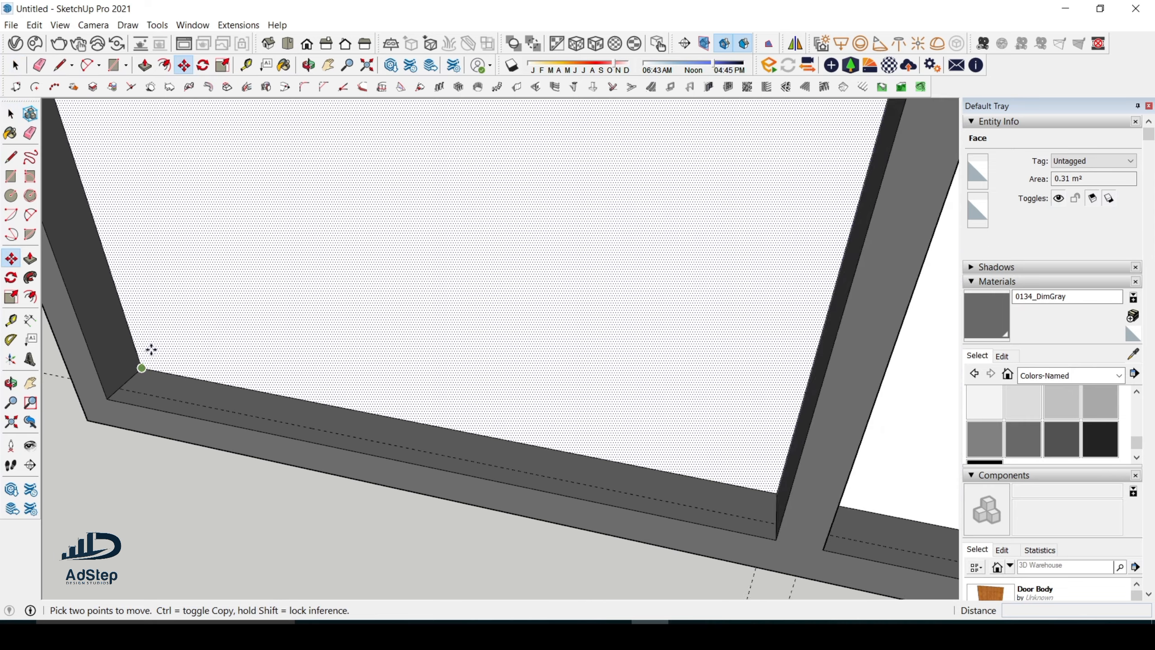
key("space")
left_click(467, 366, "ctrl")
scroll(400, 339, "down", 2)
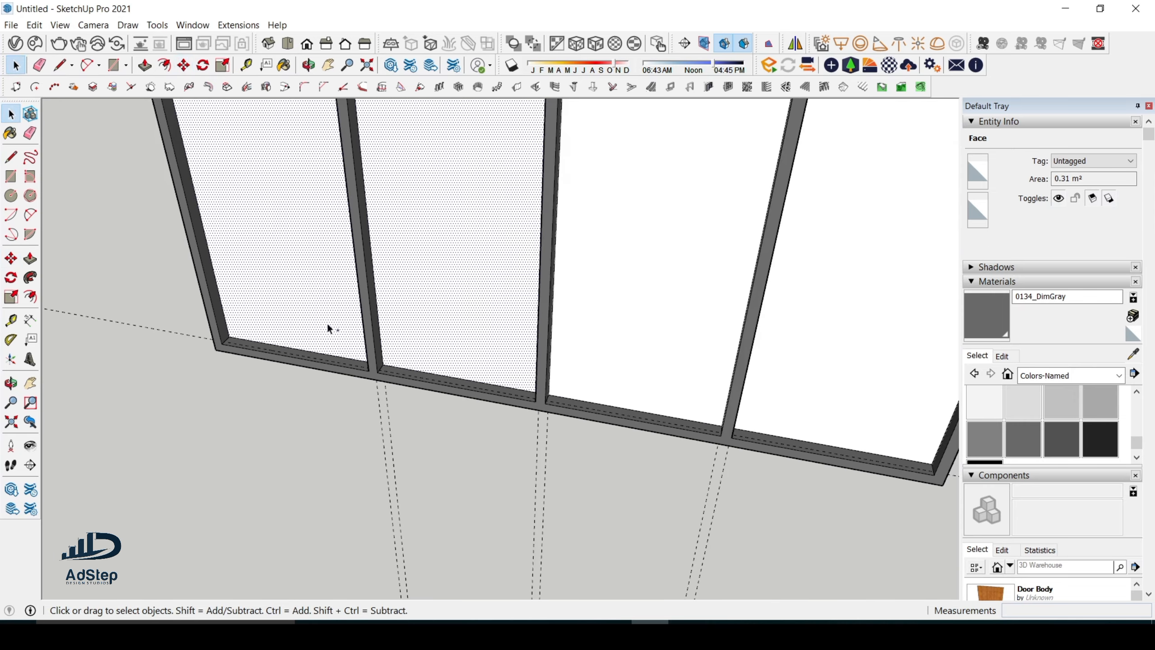
left_click(694, 369, "ctrl")
left_click(809, 382, "ctrl")
scroll(225, 323, "up", 2)
scroll(226, 315, "up", 3)
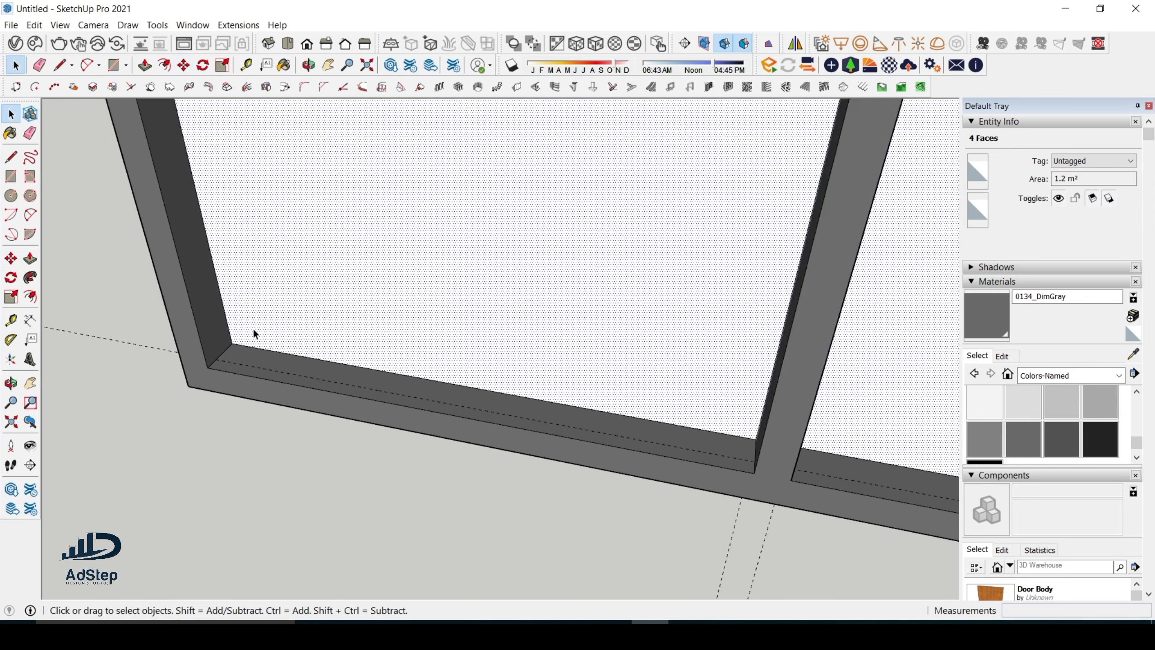
key("m")
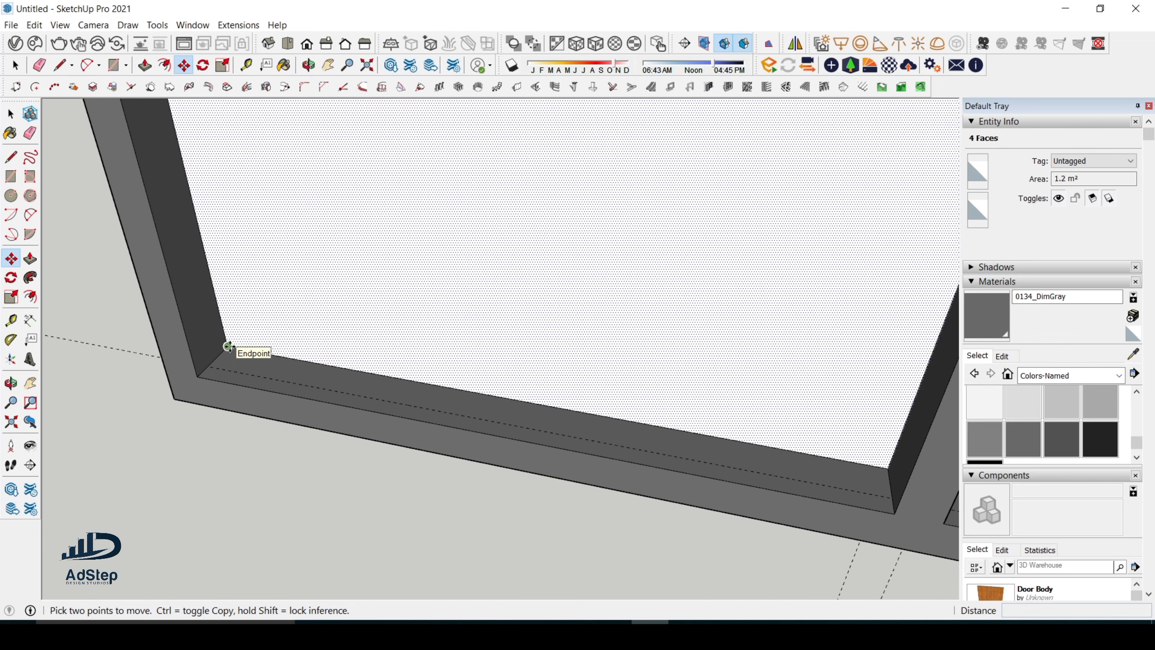
left_click(228, 346)
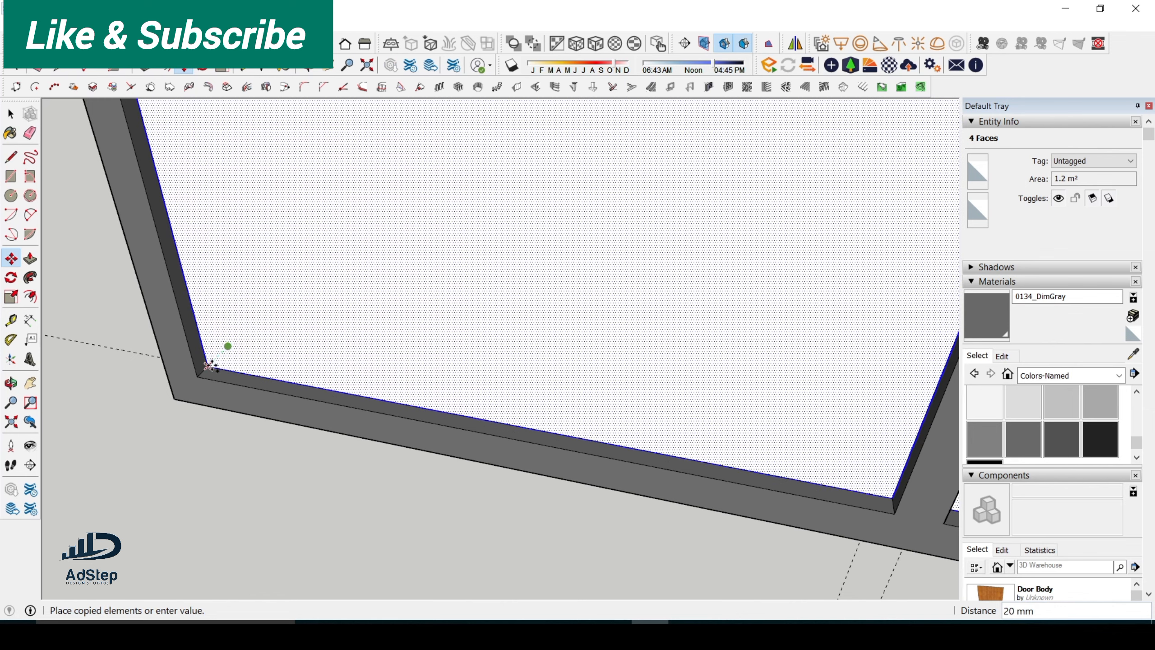
left_click(208, 365)
scroll(484, 413, "down", 10)
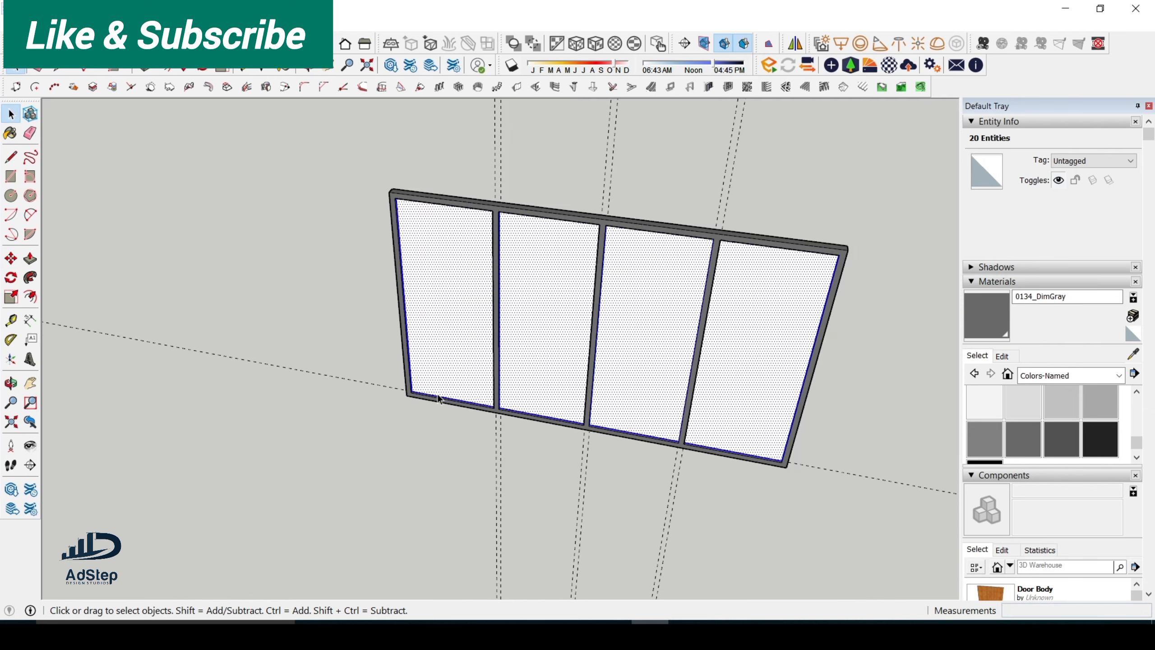
Delete the original pane faces at the back of all four bays, keeping the recessed copies
mouse_move(437, 427)
middle_mouse_down()
mouse_move(514, 444)
mouse_move(312, 441)
mouse_move(424, 445)
middle_mouse_up()
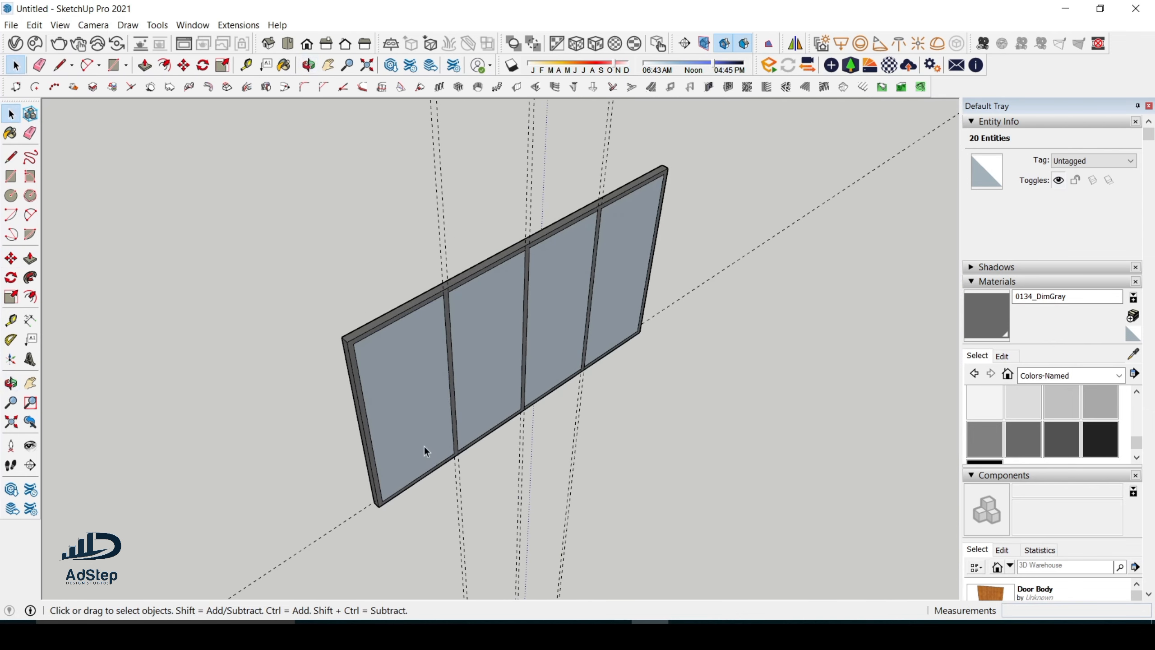
key("Delete")
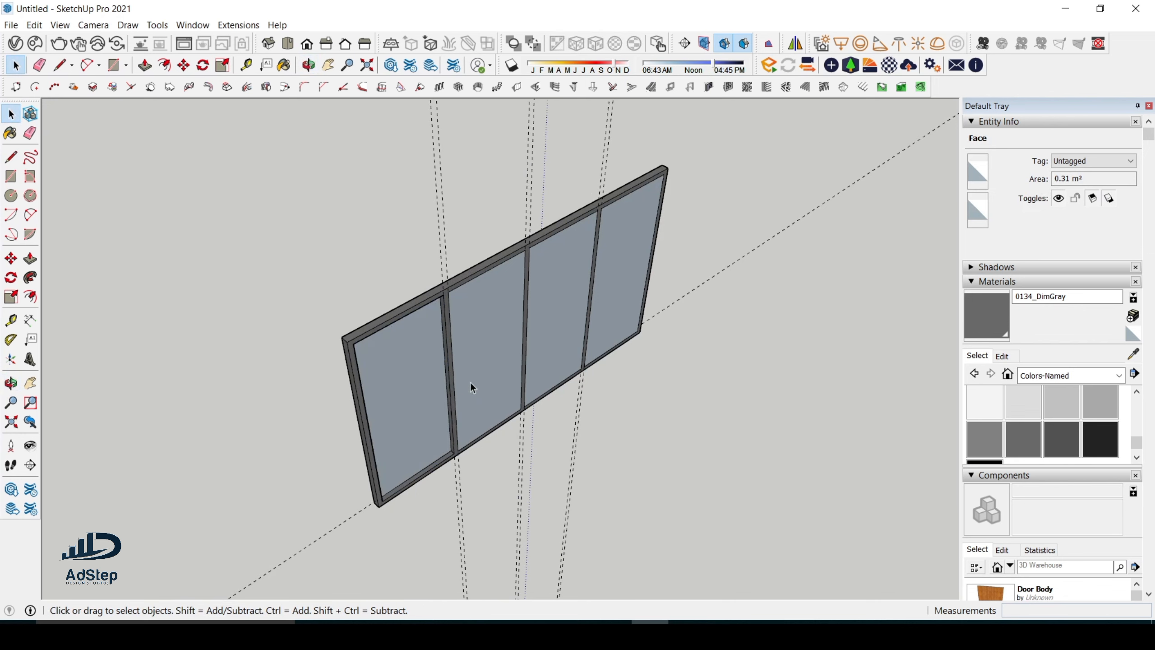
left_click(470, 381)
key("Delete")
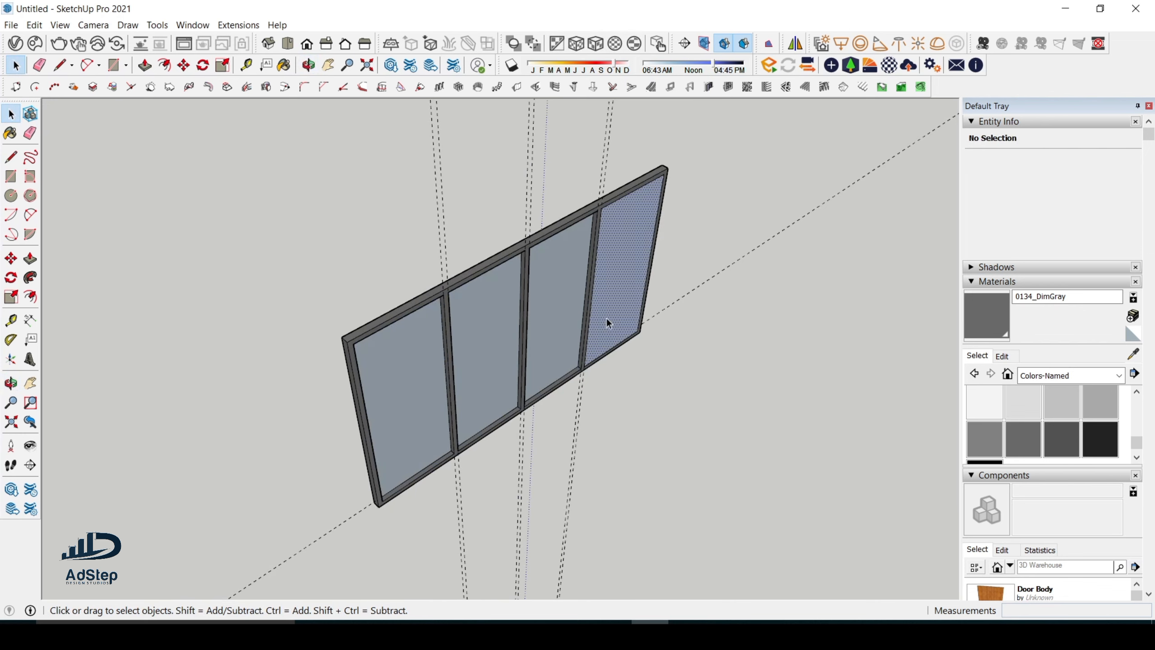
left_click(607, 317)
scroll(581, 323, "down", 2)
middle_click_drag(581, 323, 515, 318)
scroll(412, 317, "up", 2)
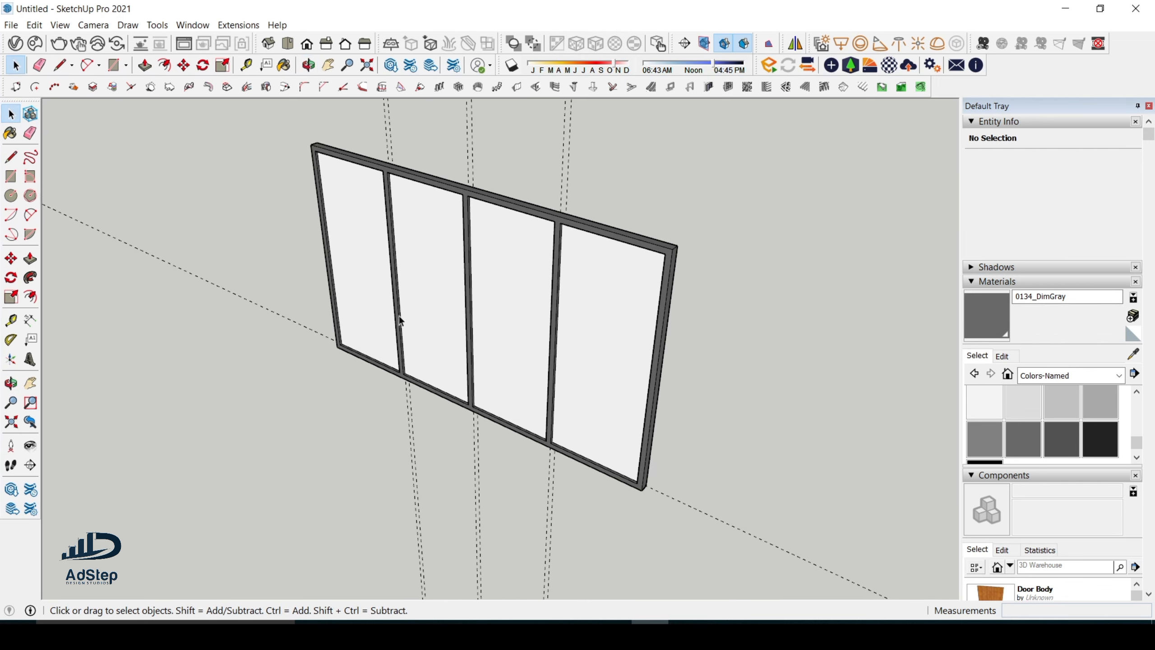
Paint the four window panes with Translucent Glass Gray from the Glass and Mirrors materials
left_click(372, 320)
left_click(1118, 376)
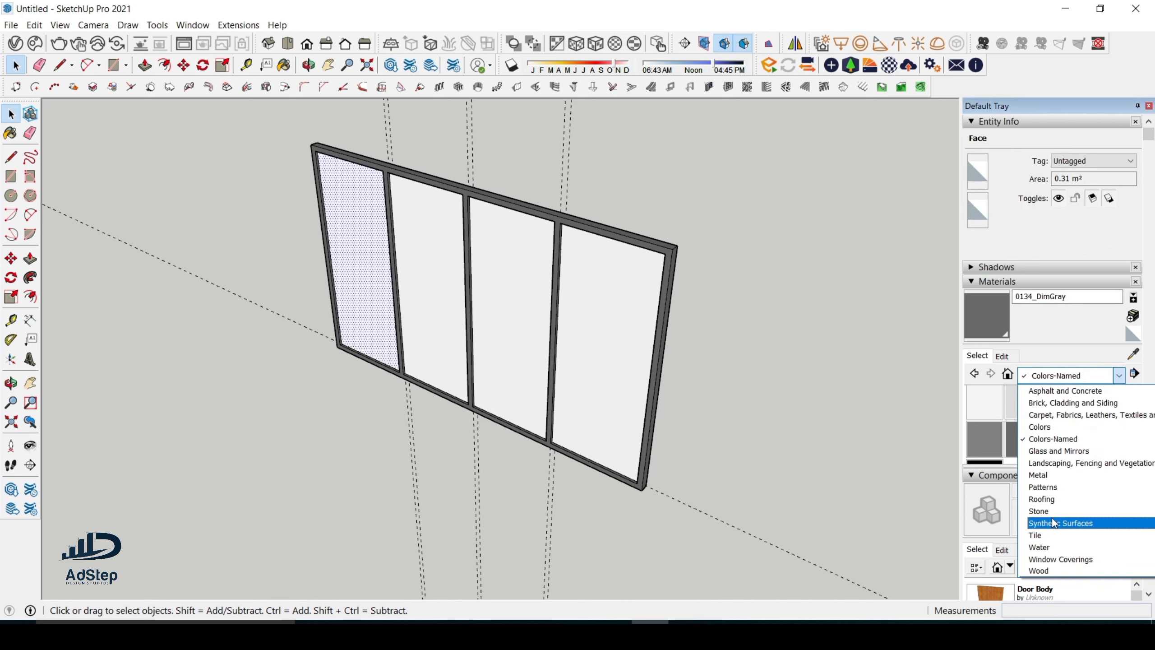
left_click(1077, 450)
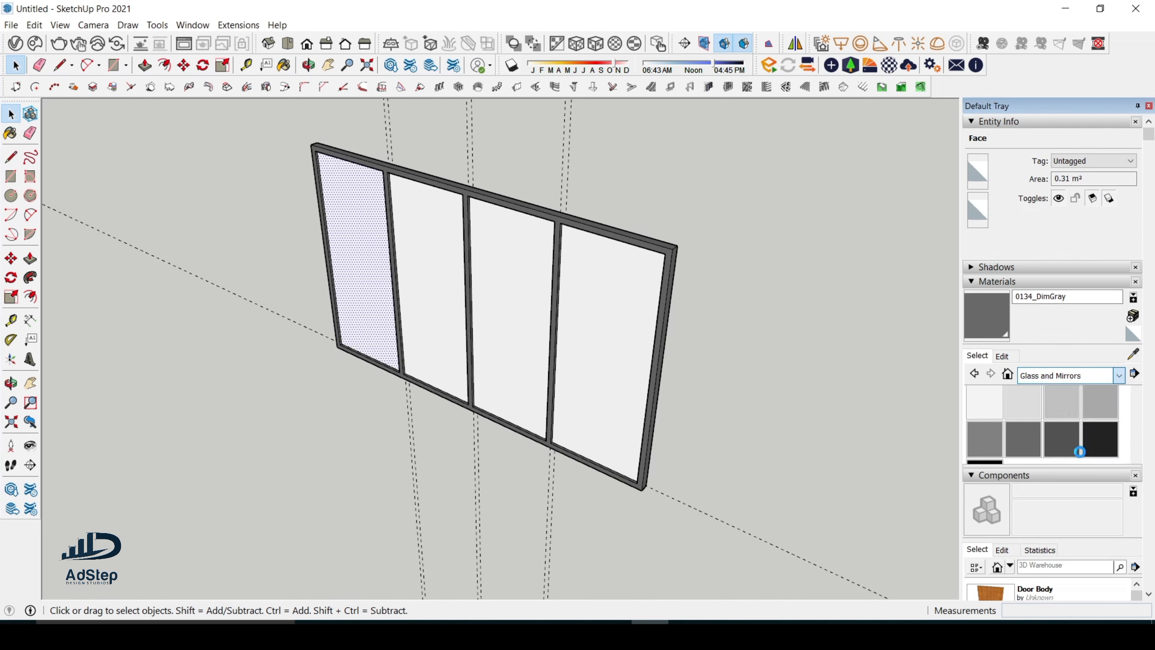
left_click(1098, 452)
left_click(379, 323)
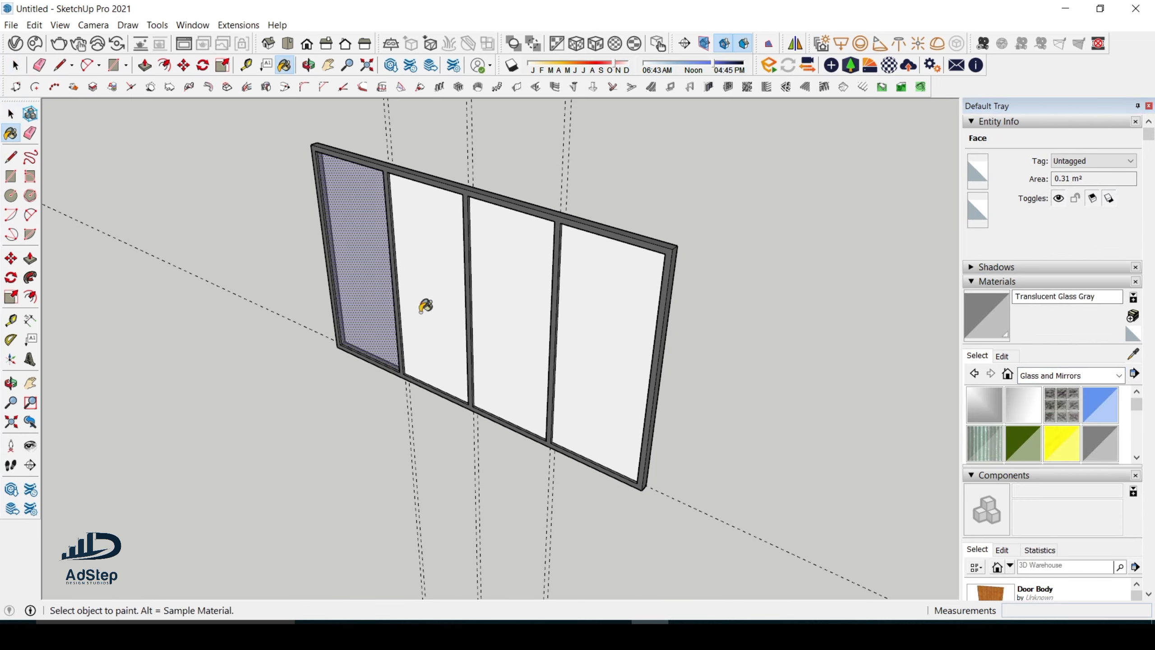
left_click(429, 307)
left_click(500, 306)
left_click(593, 343)
mouse_move(593, 343)
middle_mouse_down()
mouse_move(539, 325)
mouse_move(724, 304)
mouse_move(436, 307)
mouse_move(468, 354)
middle_mouse_up()
scroll(473, 355, "down", 1)
scroll(479, 354, "up", 3)
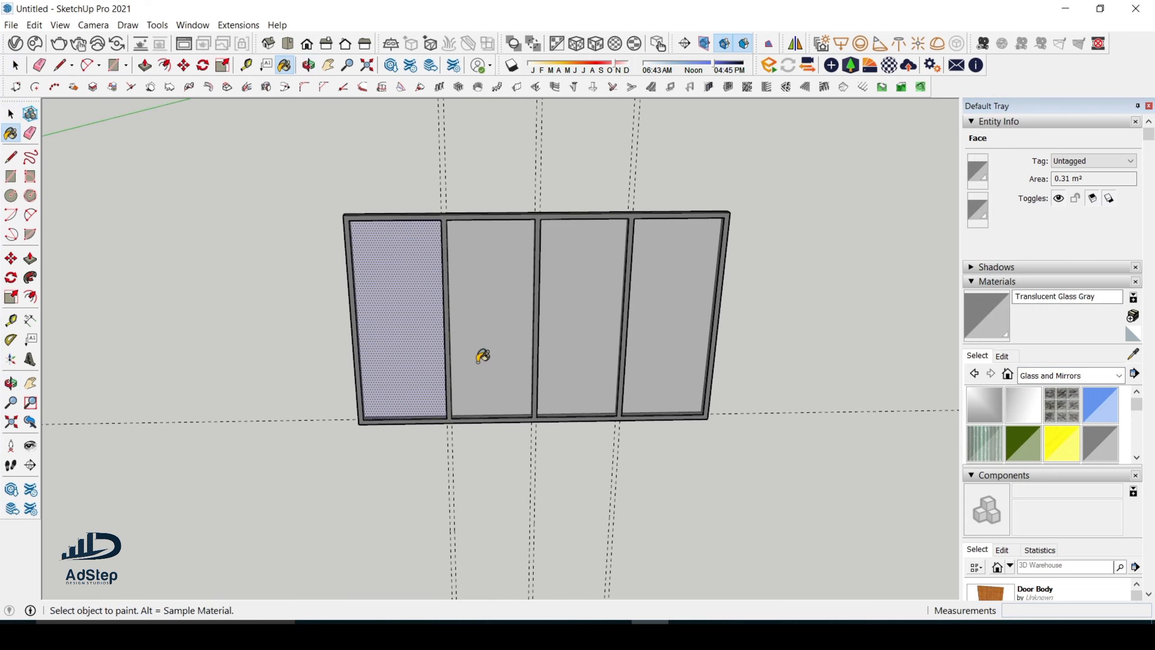
Erase the pairs of vertical guide lines running through the three dividers
key("e")
scroll(480, 357, "down", 2)
left_click(456, 252)
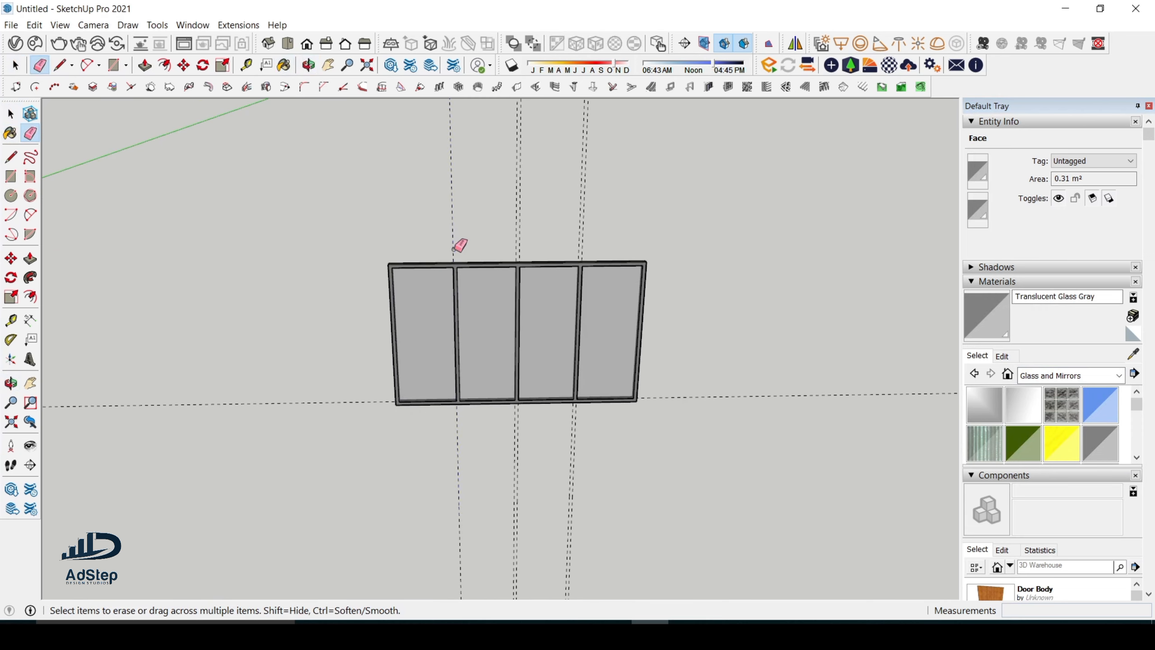
left_click(520, 249)
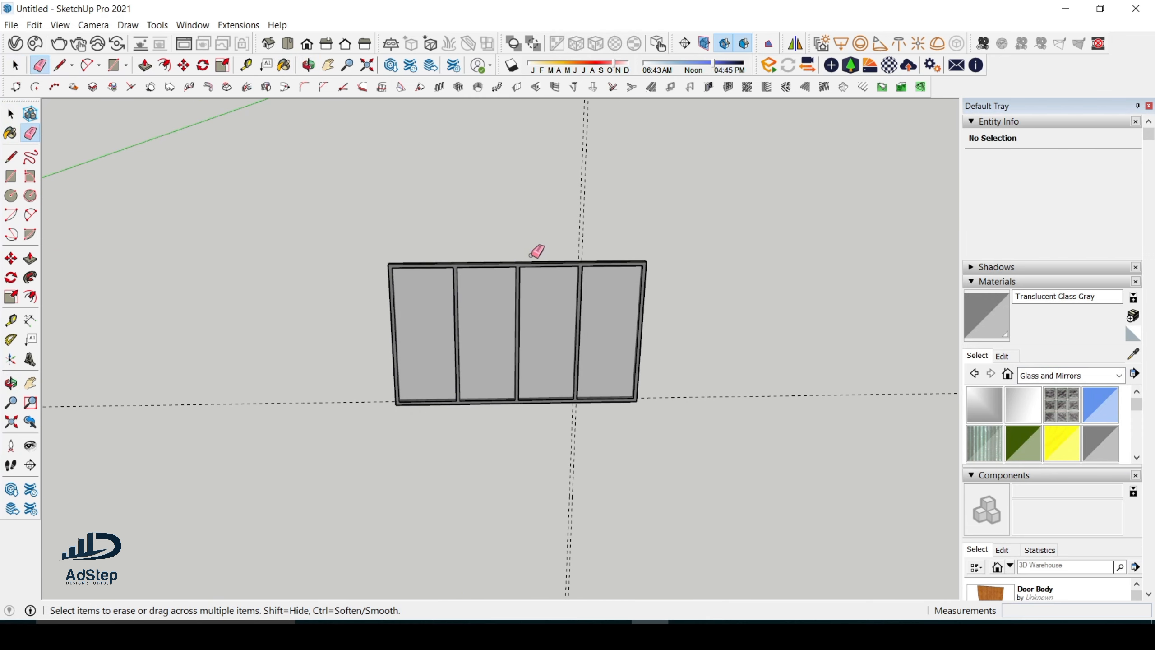
left_click(580, 254)
key("space")
scroll(568, 273, "up", 2)
middle_click_drag(568, 274, 464, 397)
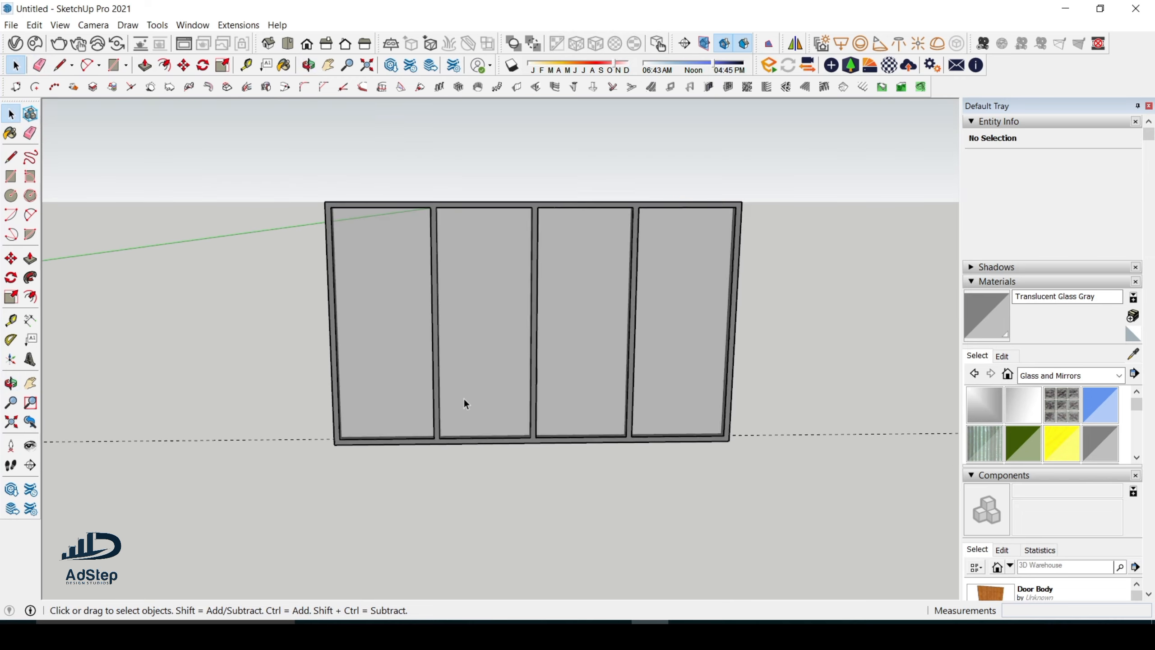
Erase the horizontal guide line along the bottom of the window frame
scroll(464, 397, "down", 3)
left_click(627, 417)
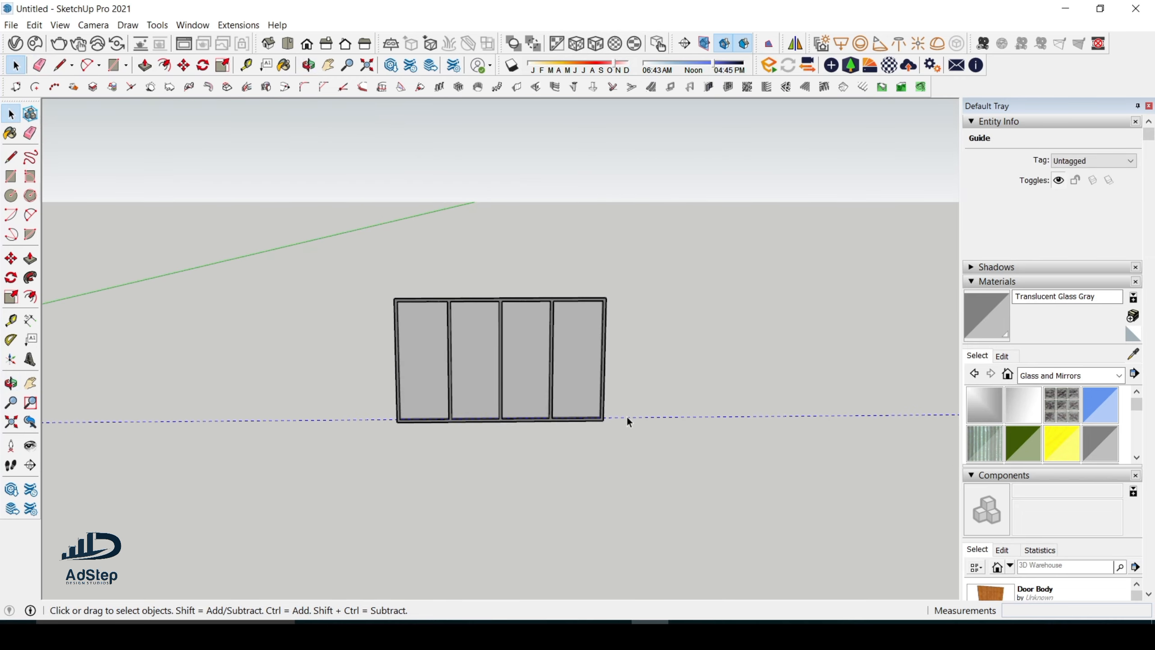
key("e")
left_click(633, 415)
key("space")
scroll(572, 388, "down", 4)
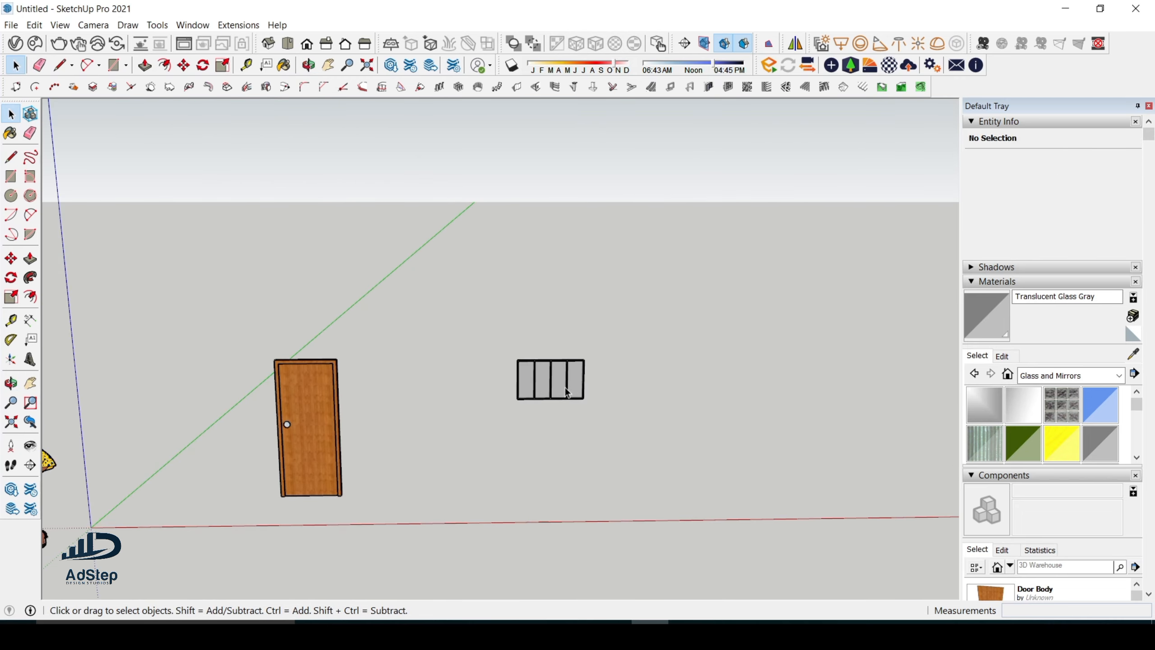
Examine the glazed four-bay window up close and beside the wooden door
middle_click_drag(370, 438, 716, 379)
scroll(539, 369, "up", 5)
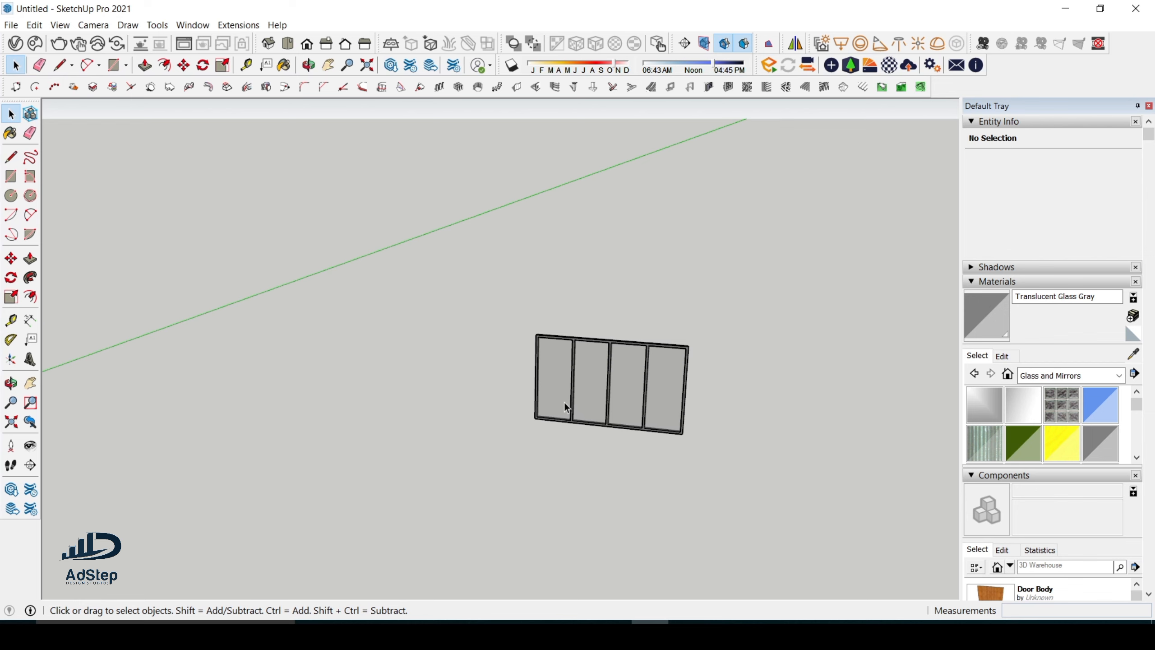
scroll(564, 405, "down", 3)
scroll(569, 398, "up", 5)
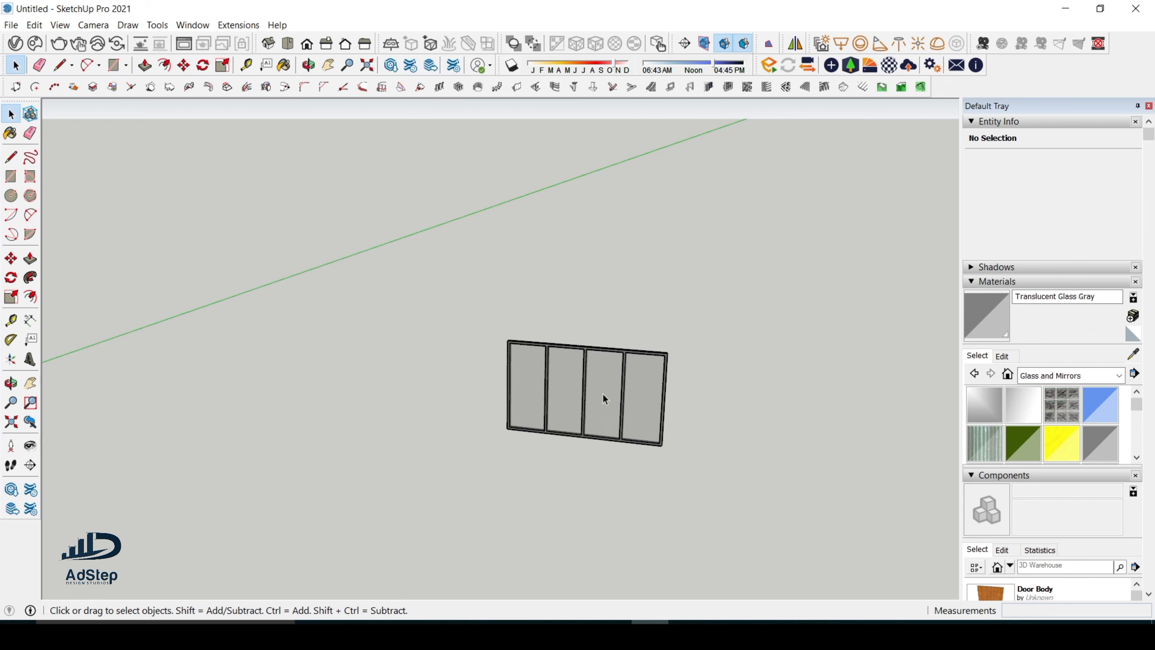
scroll(536, 416, "up", 1)
scroll(682, 348, "down", 7)
scroll(390, 356, "up", 6)
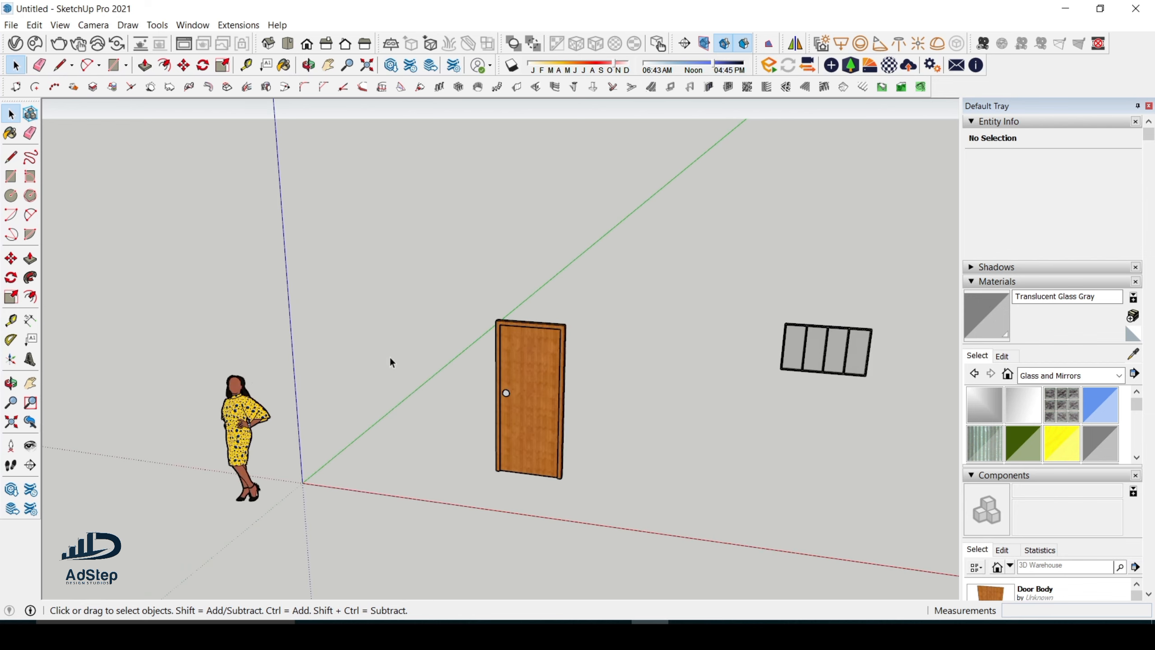
Inspect the entity details of the door frame and the four-bay window
scroll(591, 325, "up", 2)
left_click(551, 394)
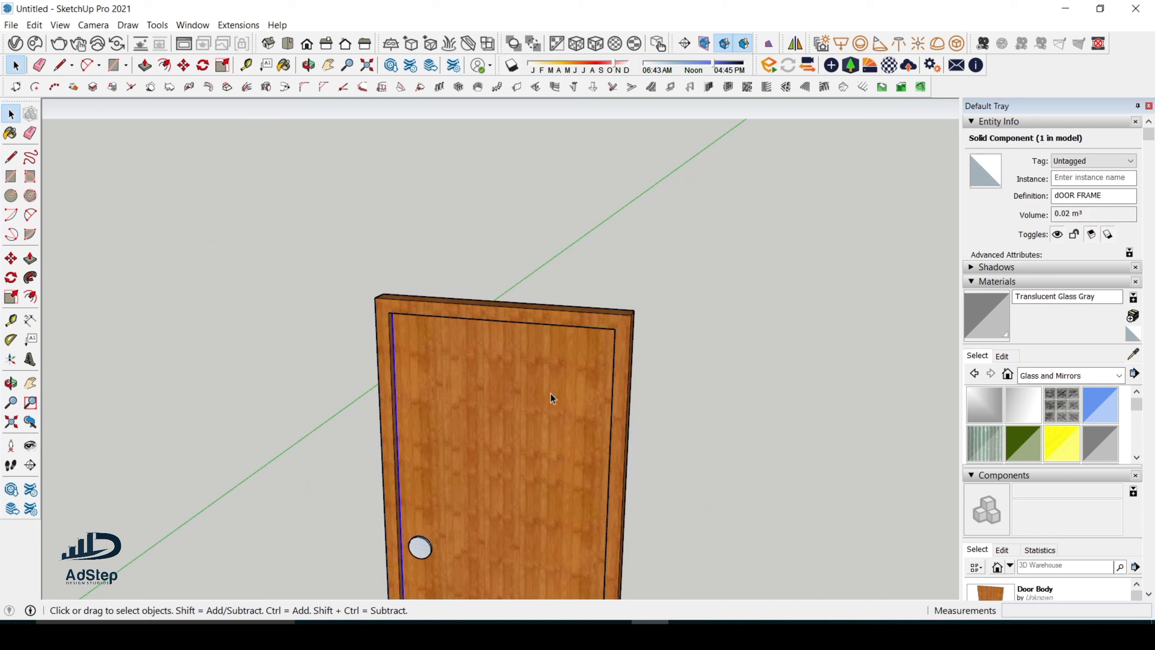
left_click(568, 314)
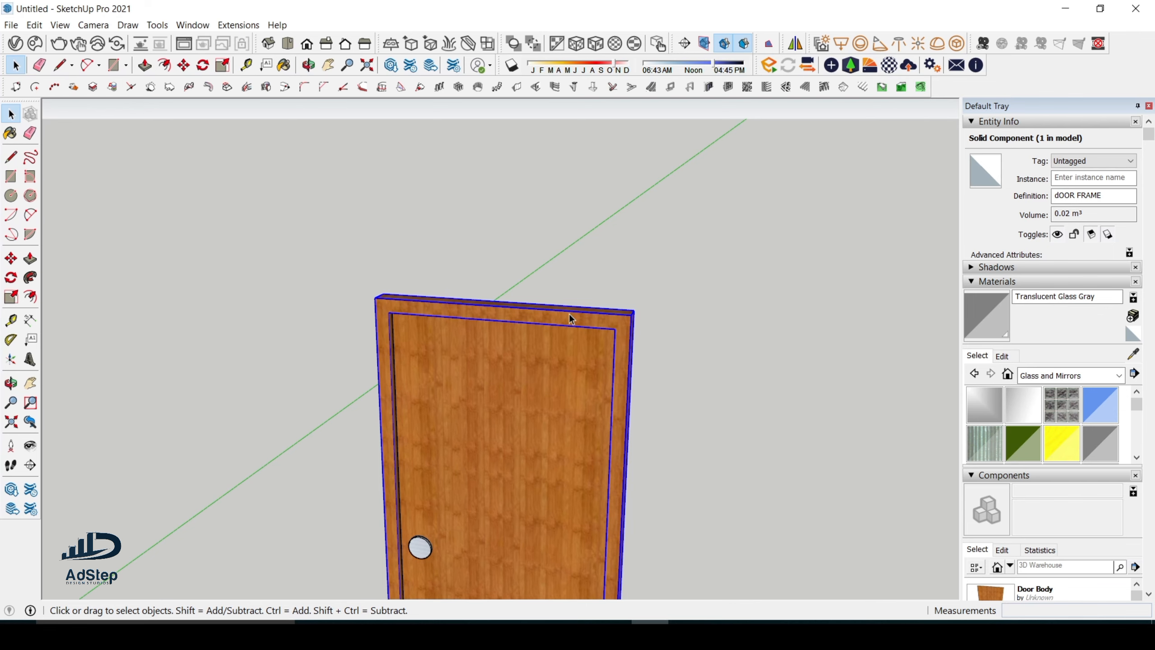
scroll(411, 329, "down", 9)
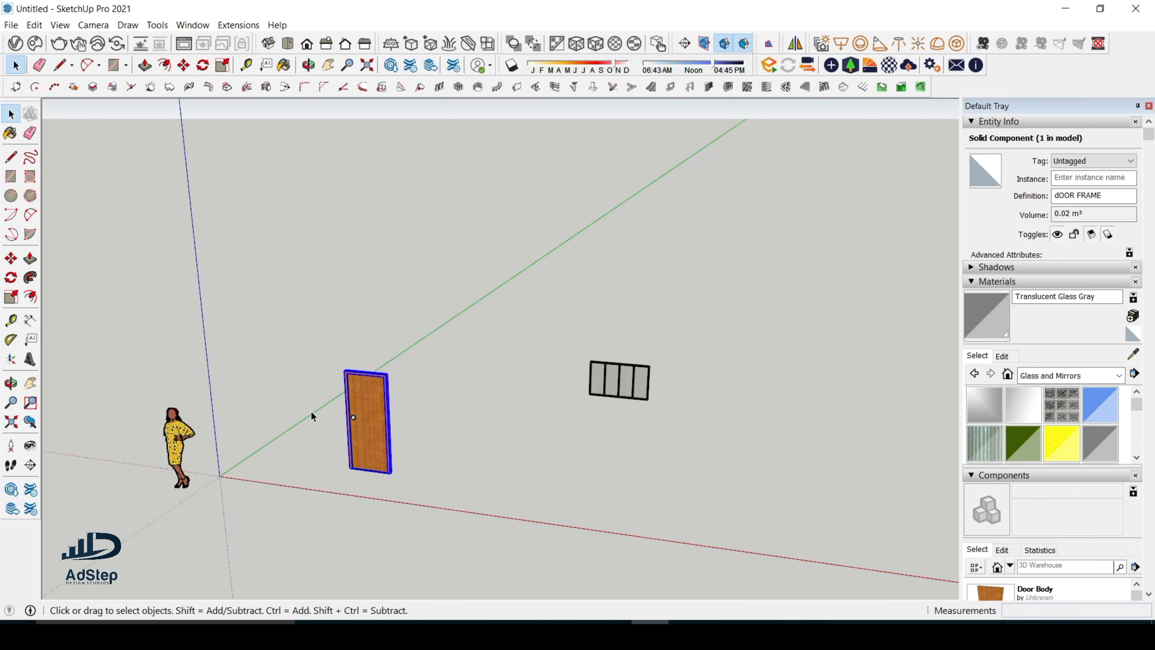
middle_click_drag(388, 415, 369, 489)
scroll(526, 395, "up", 2)
scroll(539, 368, "down", 2)
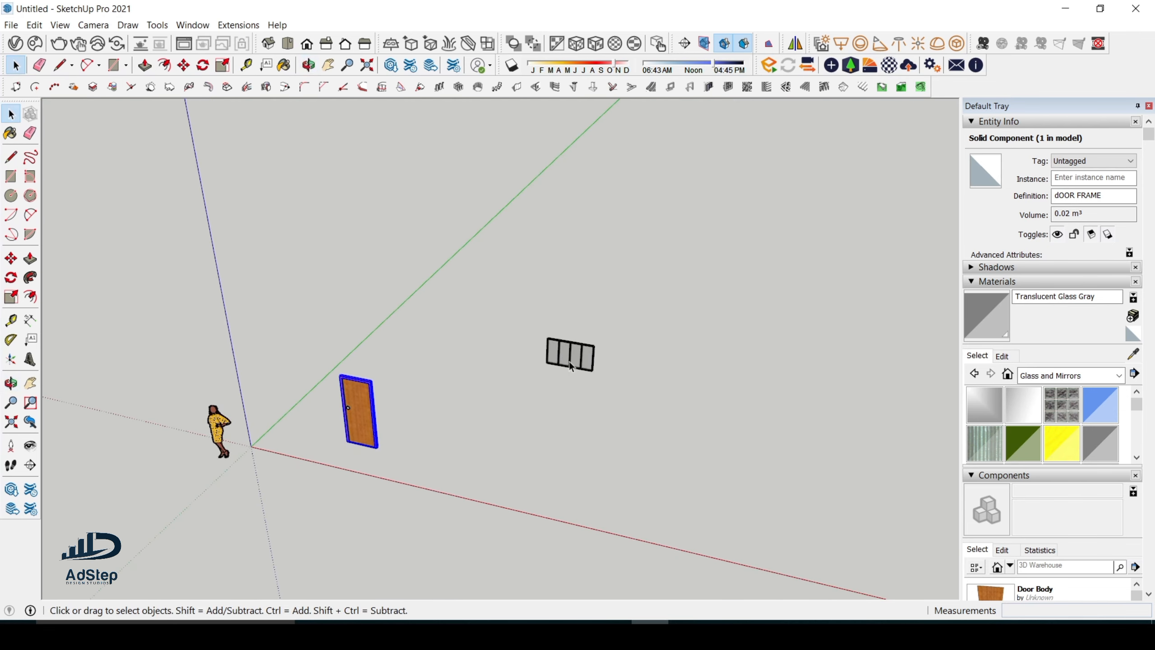
scroll(579, 345, "up", 7)
left_click(563, 366)
scroll(462, 394, "down", 6)
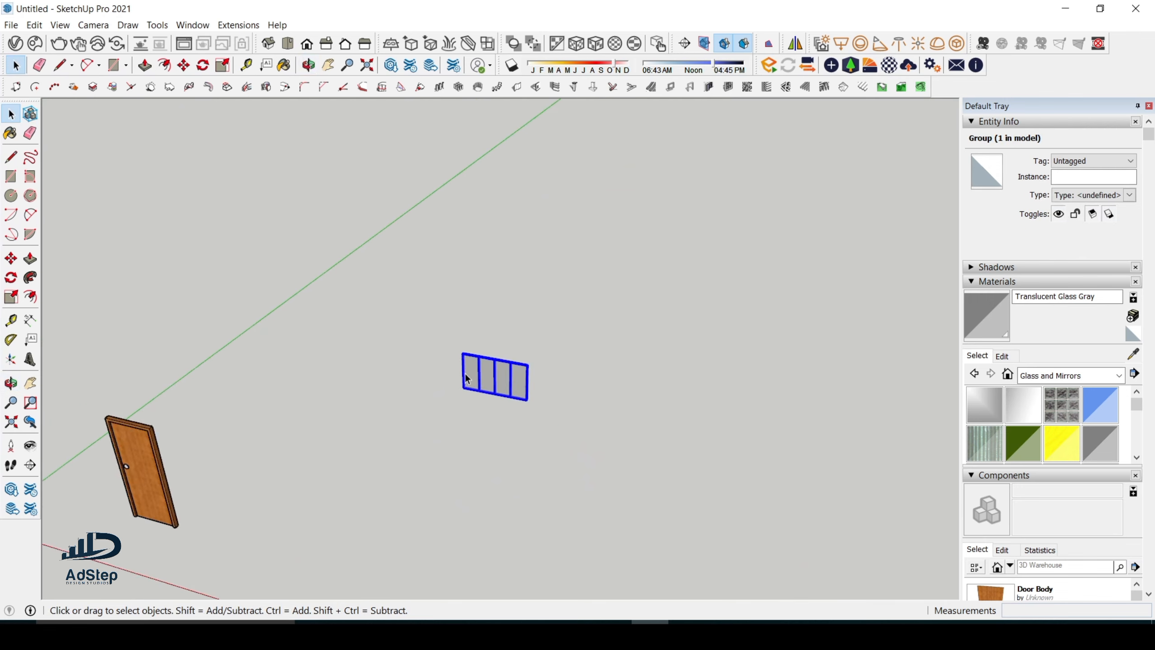
middle_click_drag(465, 386, 486, 523)
scroll(486, 357, "down", 2)
middle_click_drag(488, 361, 502, 387)
scroll(502, 386, "down", 2)
scroll(636, 381, "up", 4)
left_click(636, 382)
scroll(636, 381, "up", 2)
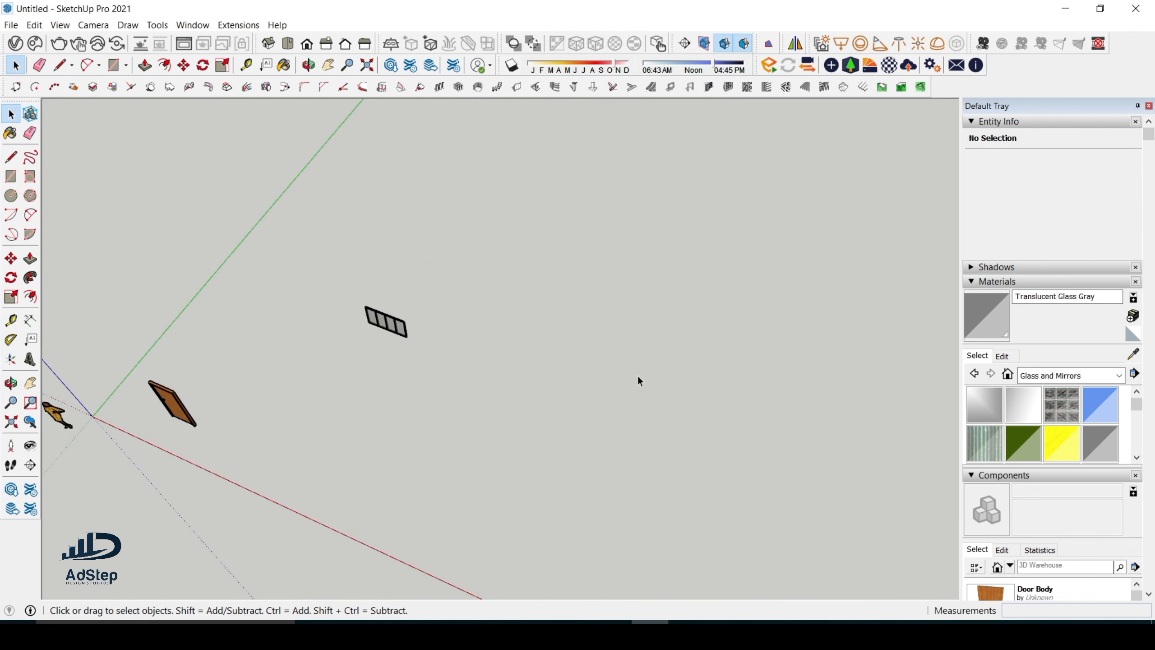
Draw a ground-plane rectangle of about 33 m² beyond the window and select its face
key("r")
left_click(610, 323)
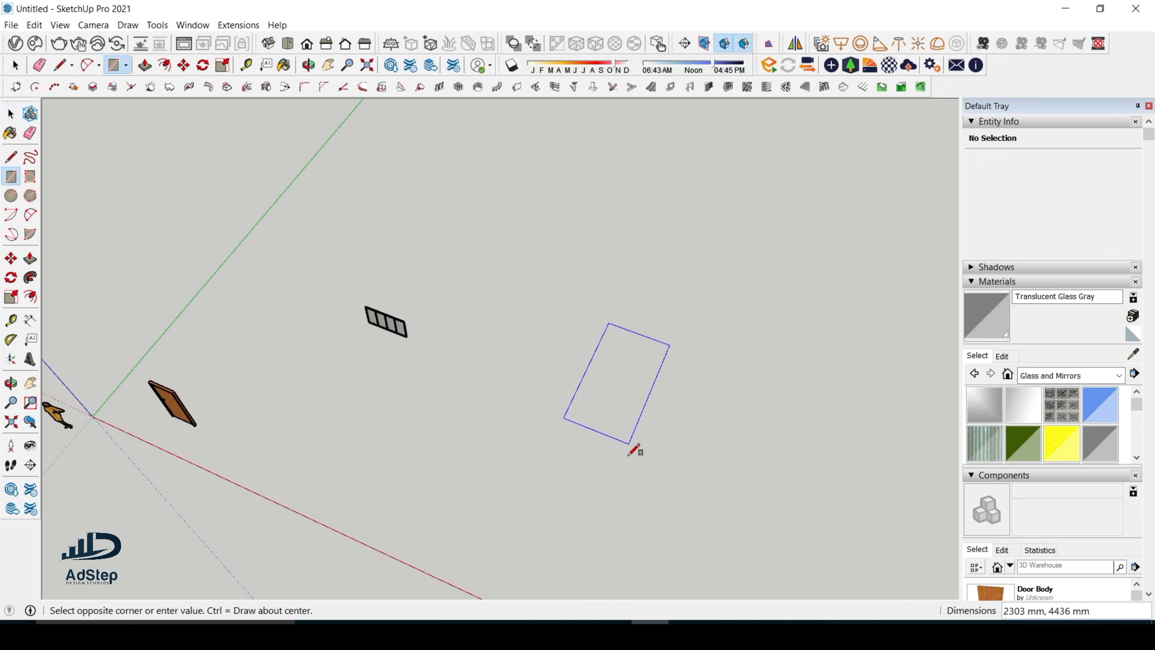
left_click(686, 542)
key("space")
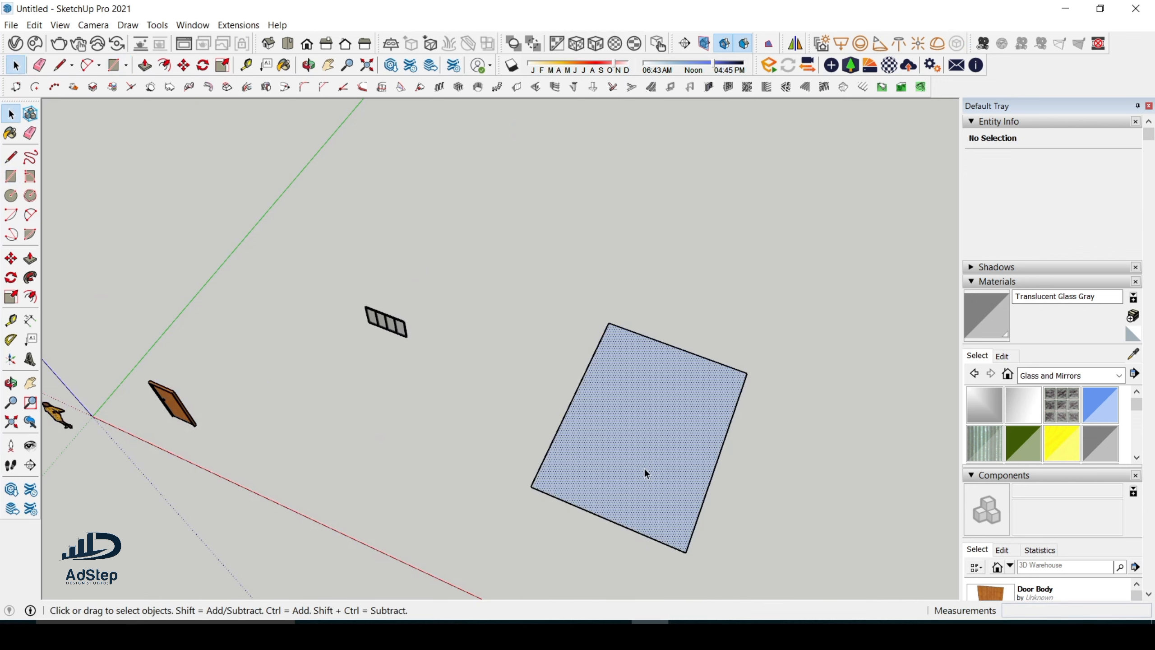
left_click(644, 468)
scroll(608, 430, "down", 2)
scroll(623, 454, "up", 3)
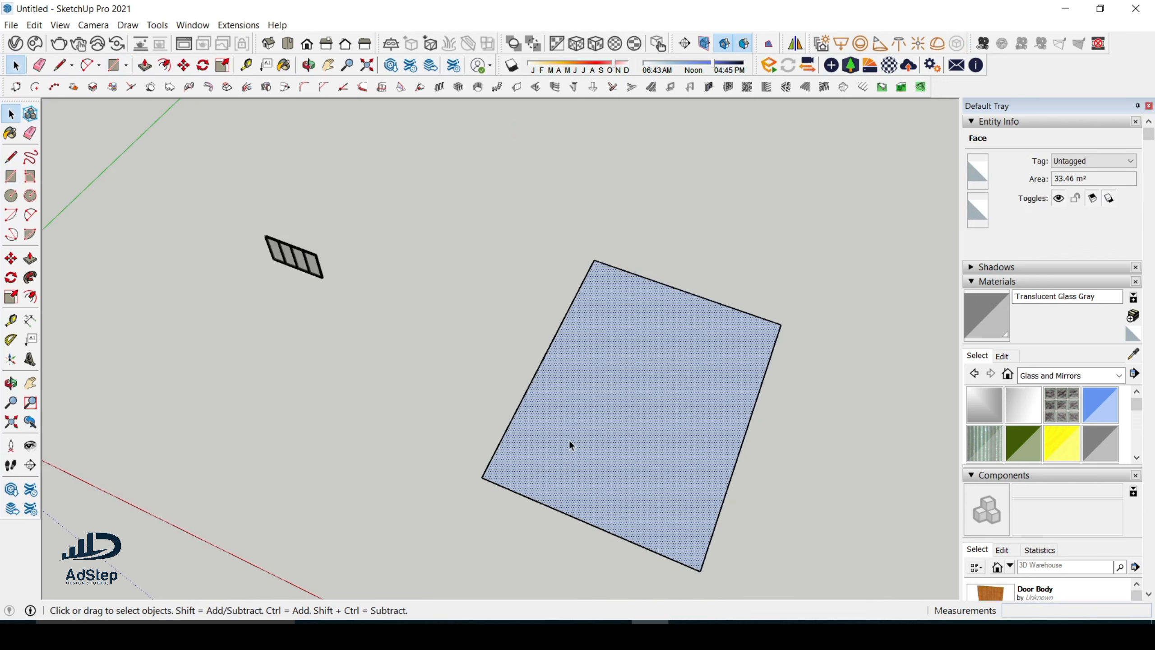
Offset the rectangle's outline 150 mm inward to form the wall border
key("t")
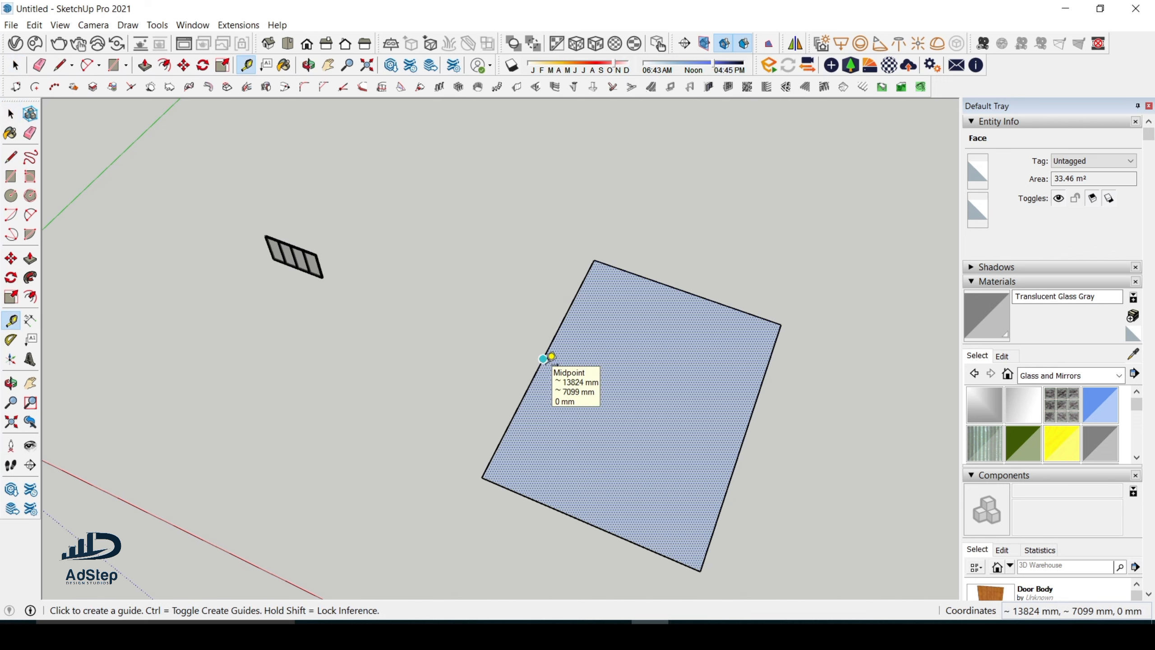
key("f")
left_click(544, 358)
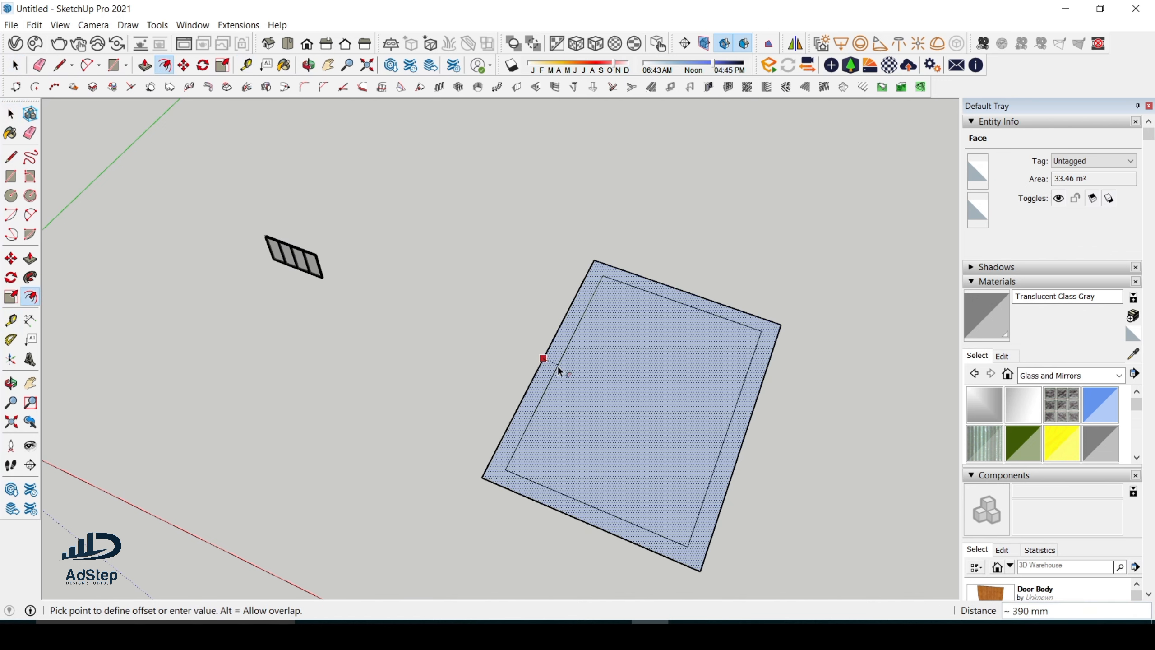
type("150")
key("Return")
scroll(558, 365, "down", 2)
scroll(575, 464, "up", 5)
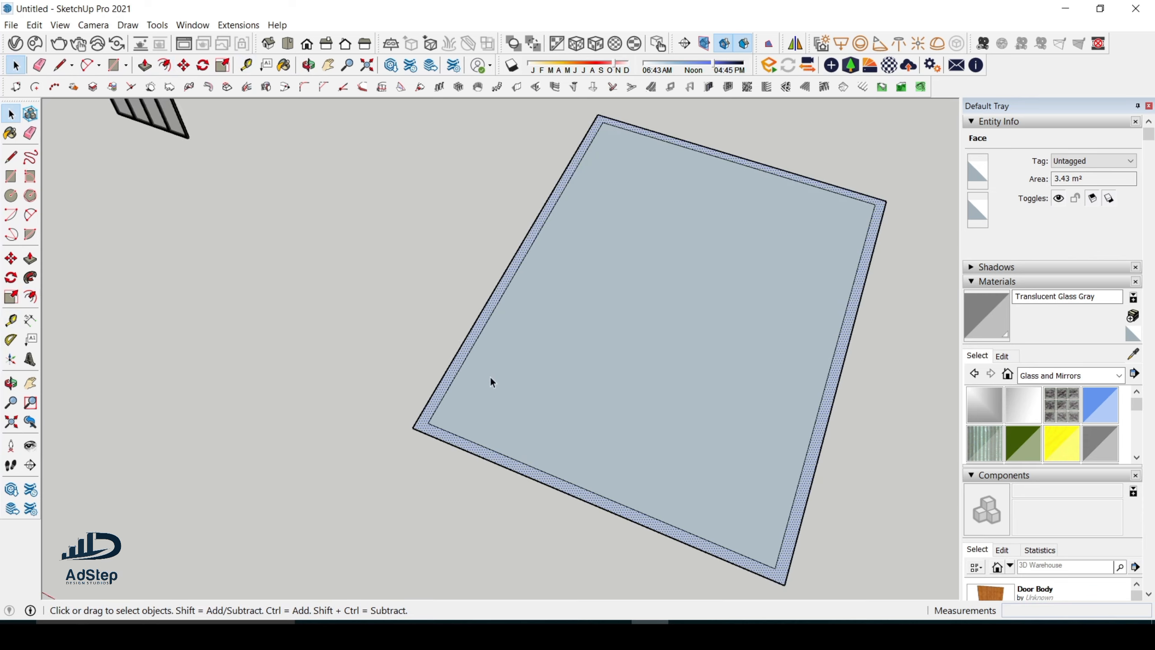
Reverse the border face and the inner floor face so both fronts point upward
right_click(473, 342)
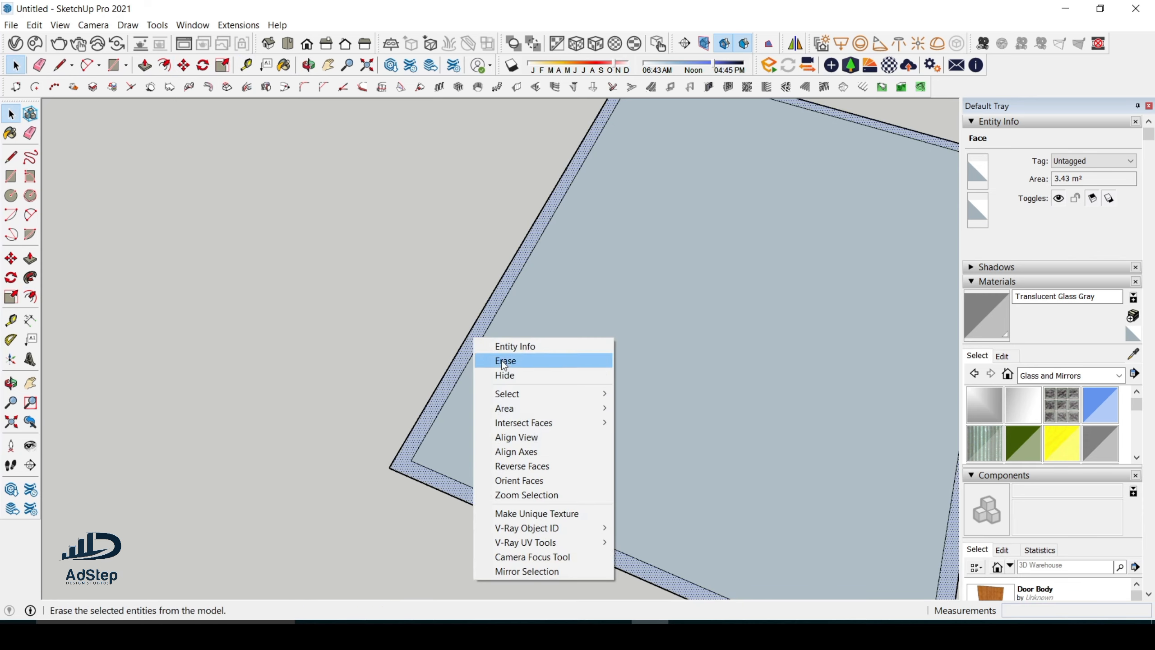
left_click(534, 466)
right_click(553, 403)
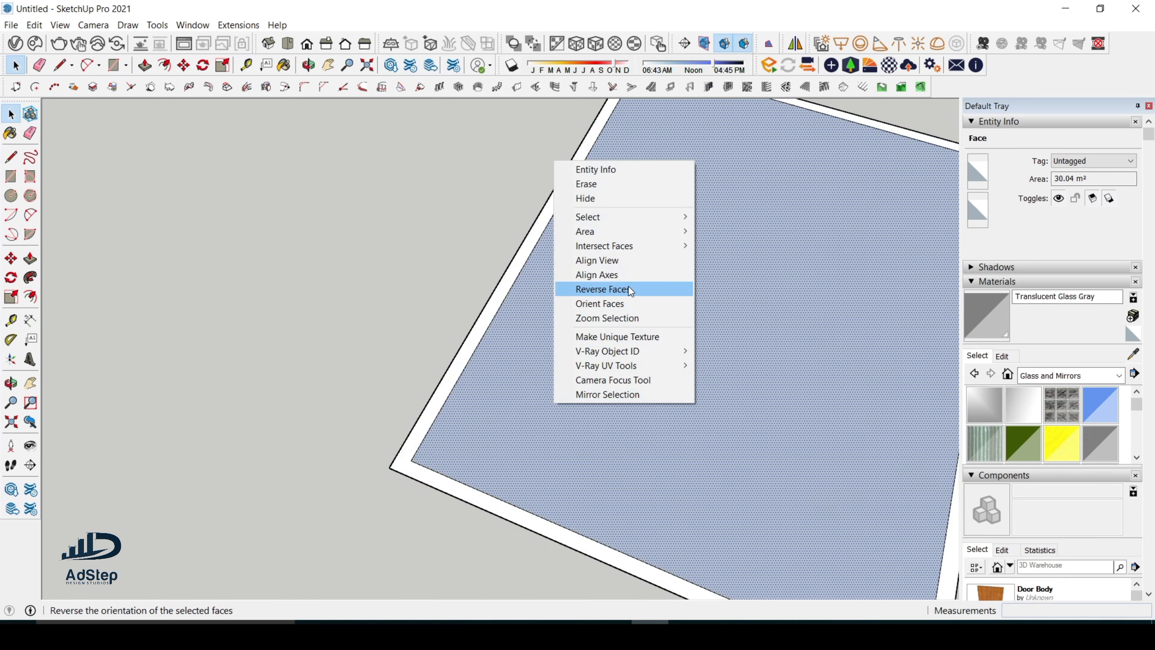
left_click(630, 290)
scroll(534, 304, "down", 3)
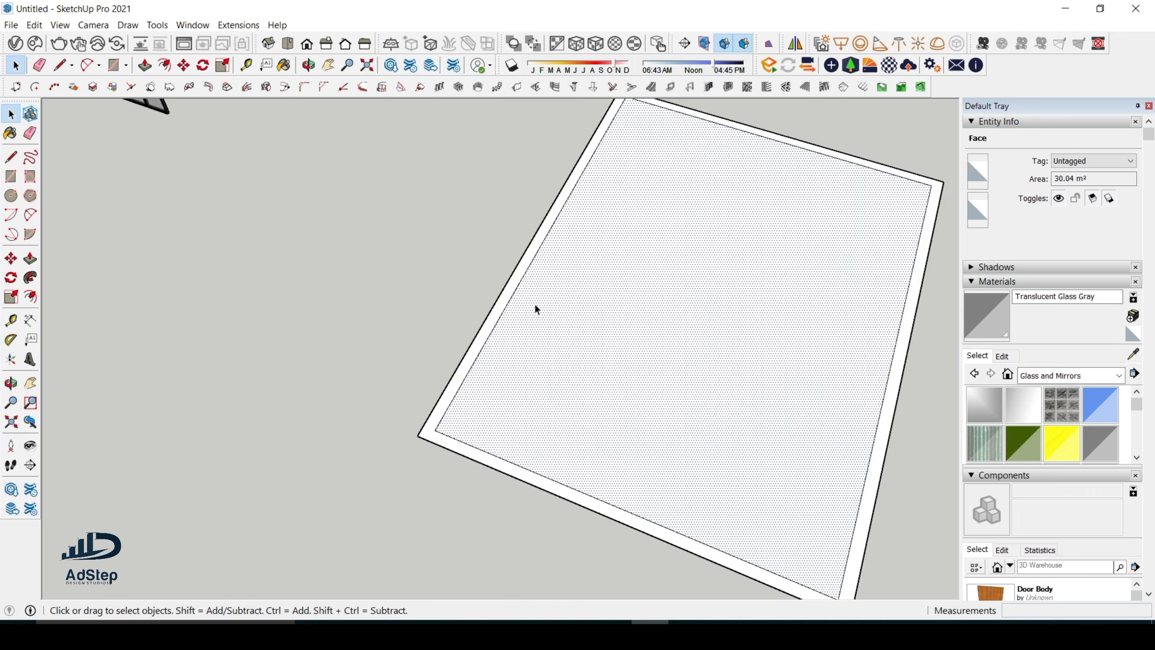
Draw 150 mm lines from the two near inner corners to the outer edge and erase the inner edge between them, opening that side
scroll(507, 336, "up", 4)
left_click(508, 296)
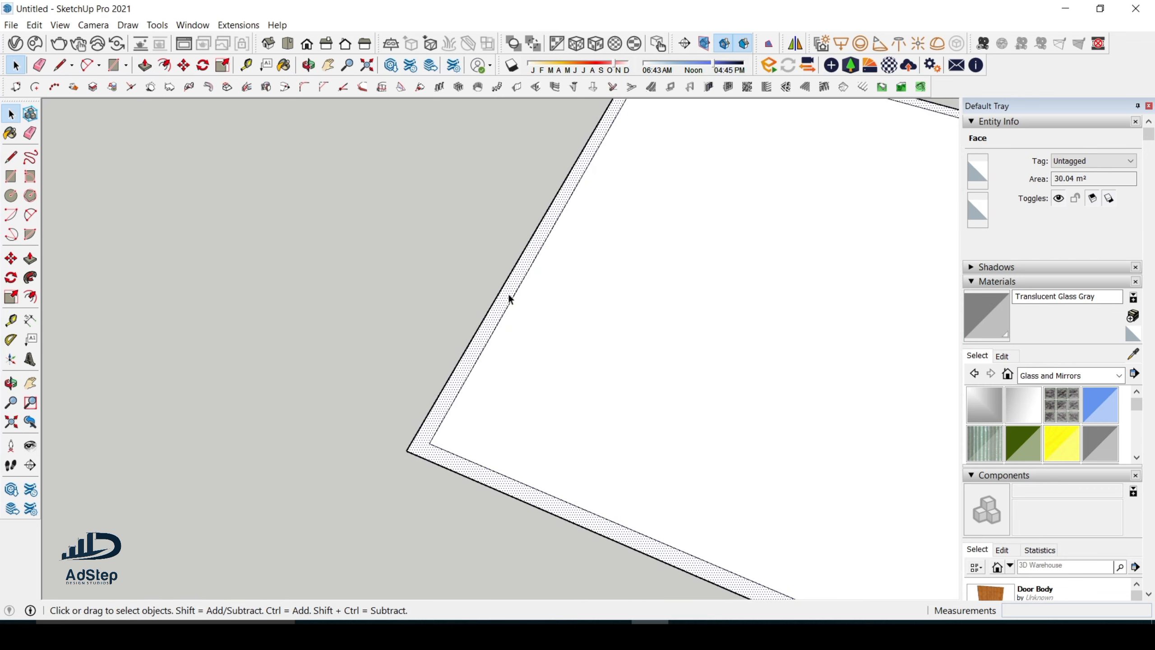
scroll(505, 314, "down", 2)
key("l")
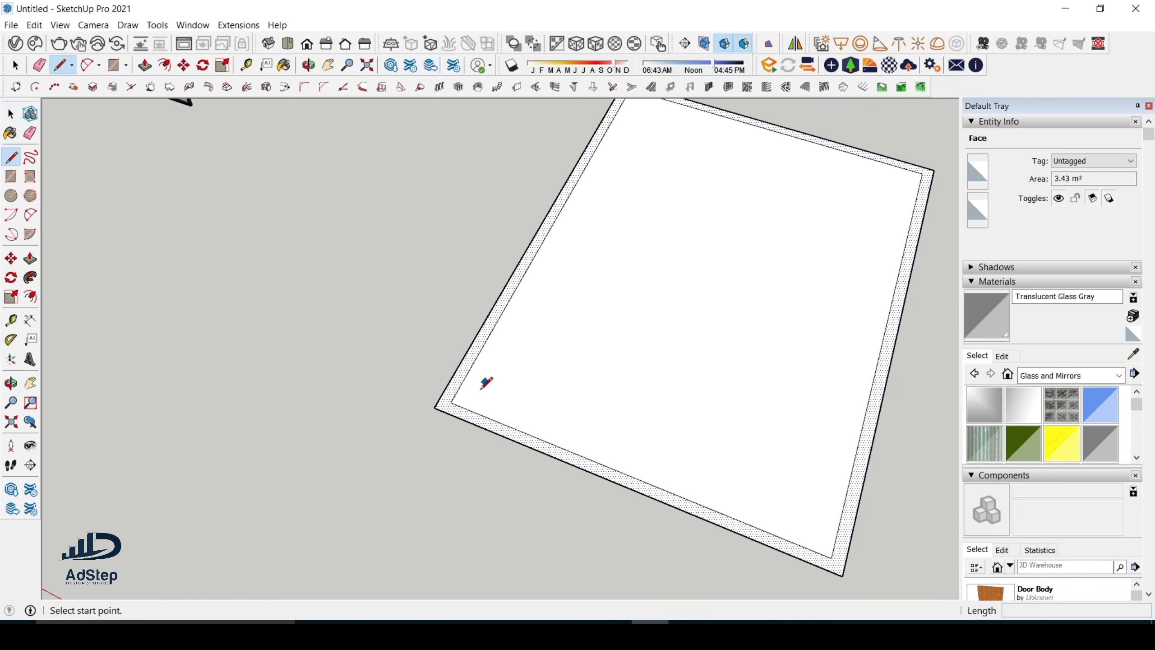
left_click(451, 402)
type("150")
key("Return")
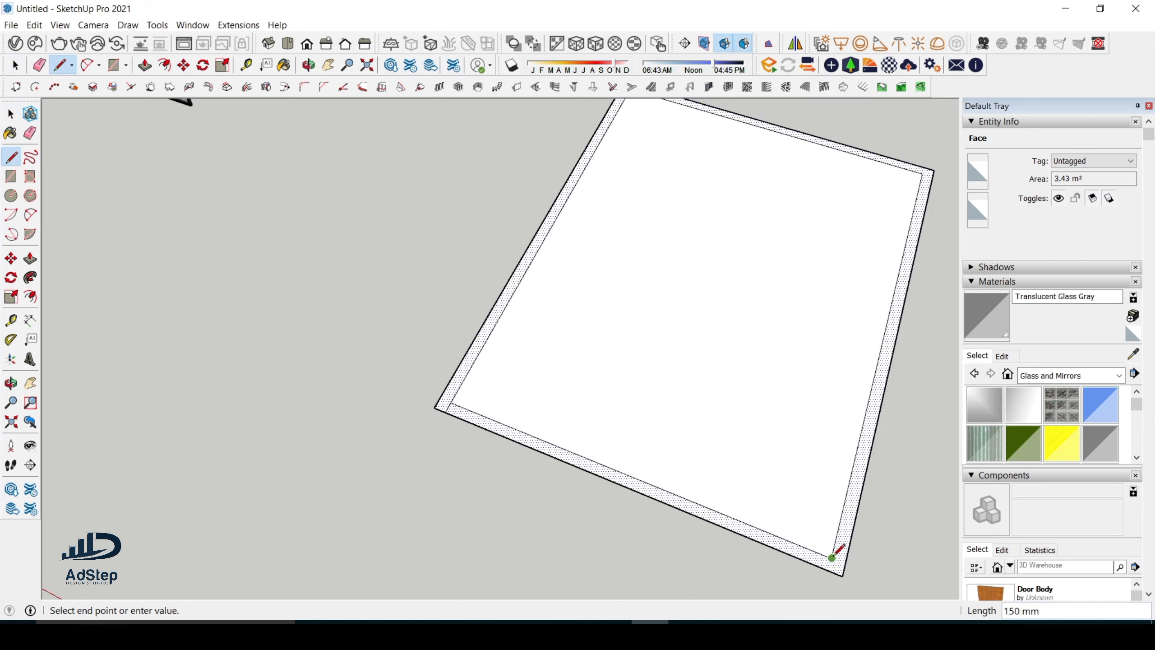
left_click(829, 564)
key("space")
left_click(812, 546)
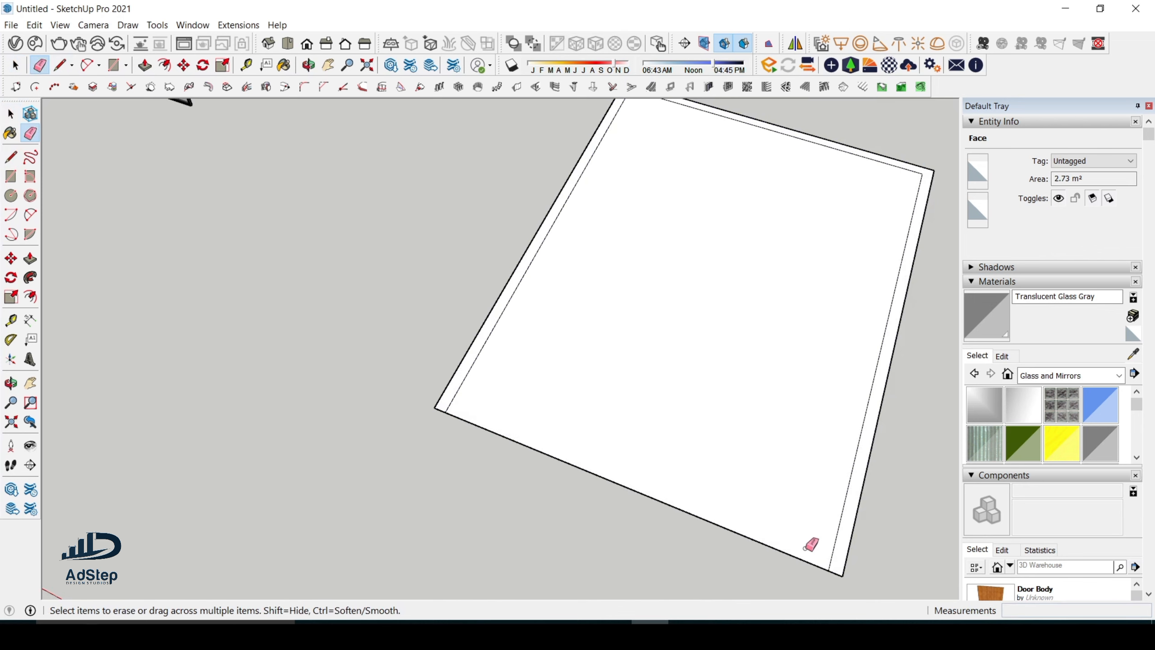
middle_click_drag(812, 546, 519, 379)
Push/Pull the U-shaped border face upward into walls 3 m high
scroll(492, 338, "up", 3)
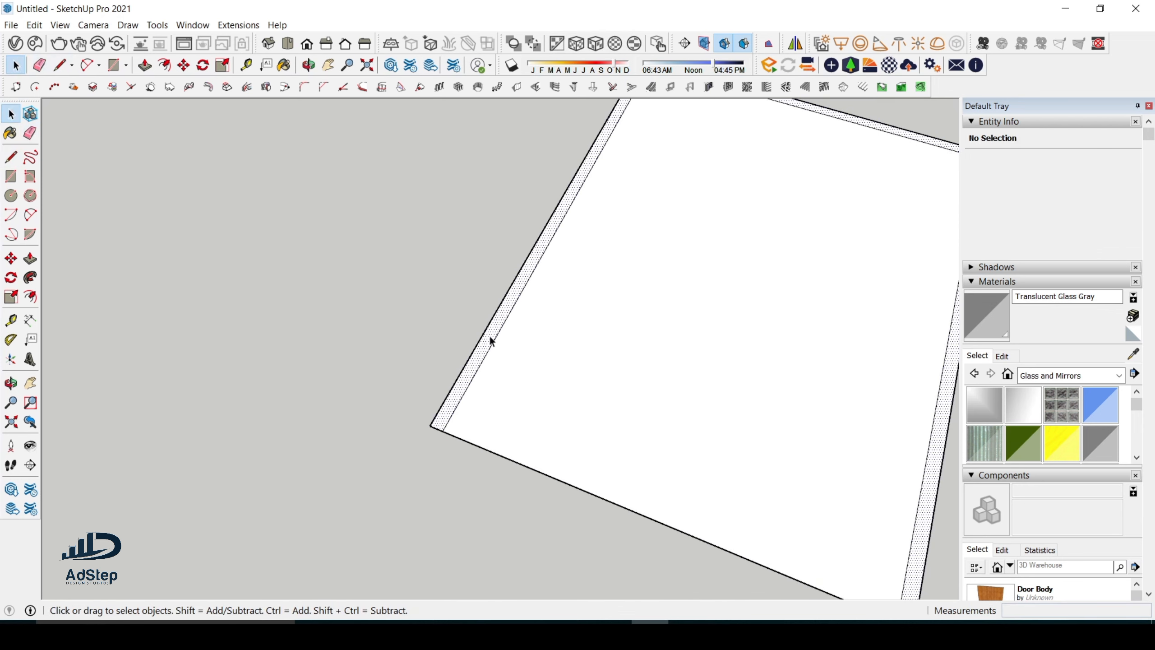
left_click(489, 334)
key("p")
left_click(490, 342)
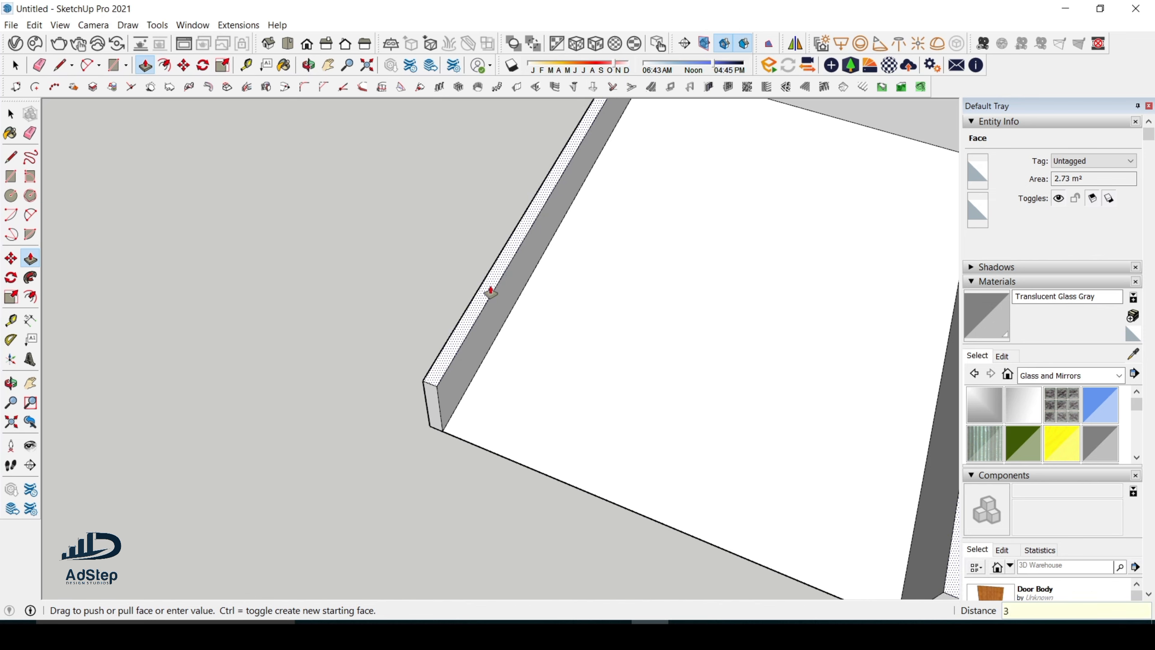
key("Return")
scroll(590, 389, "down", 10)
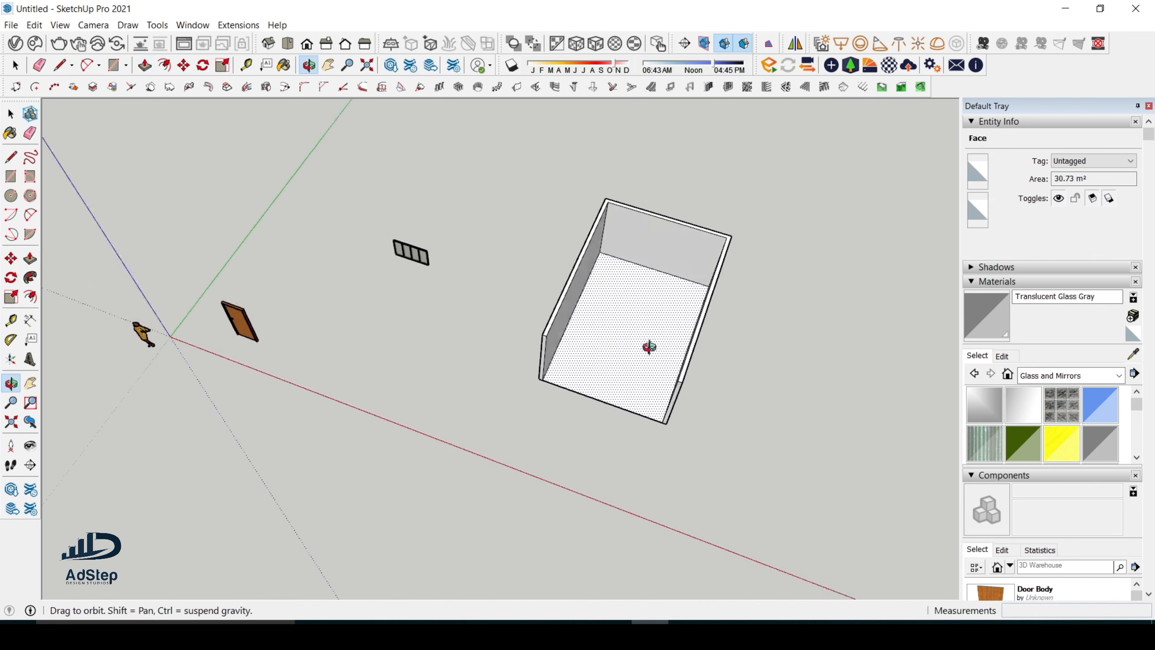
Examine the four-bay window and the outer face of the room's long side wall facing it
scroll(354, 339, "up", 6)
key("space")
left_click(327, 330)
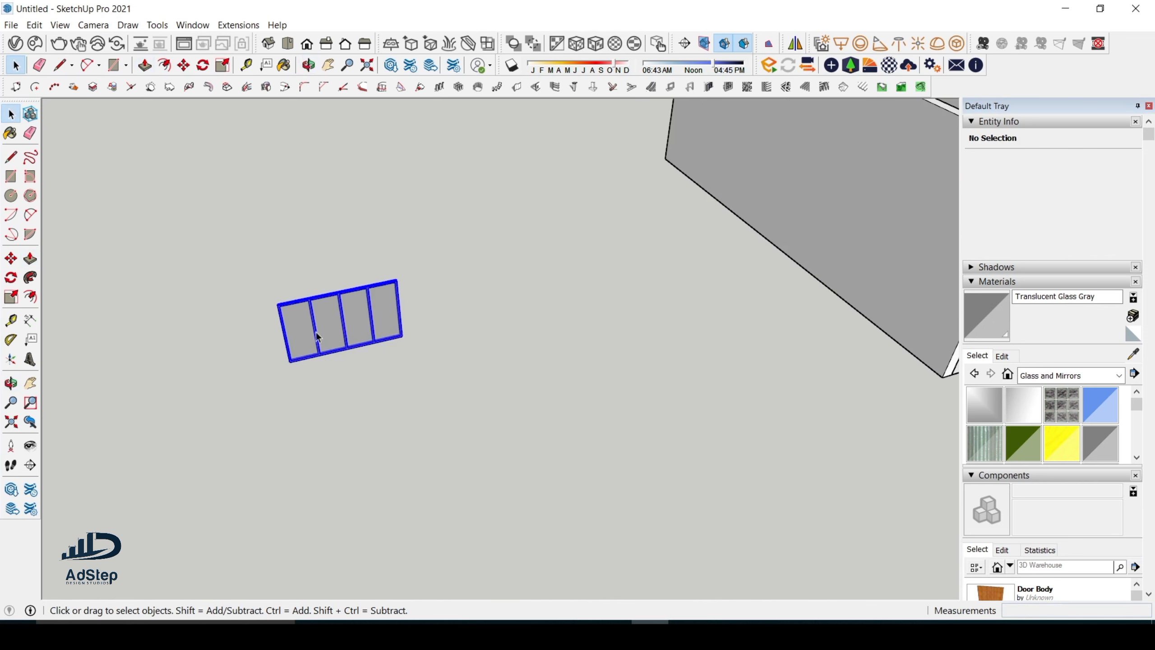
scroll(359, 390, "up", 1)
scroll(361, 358, "down", 4)
middle_click_drag(361, 357, 601, 266)
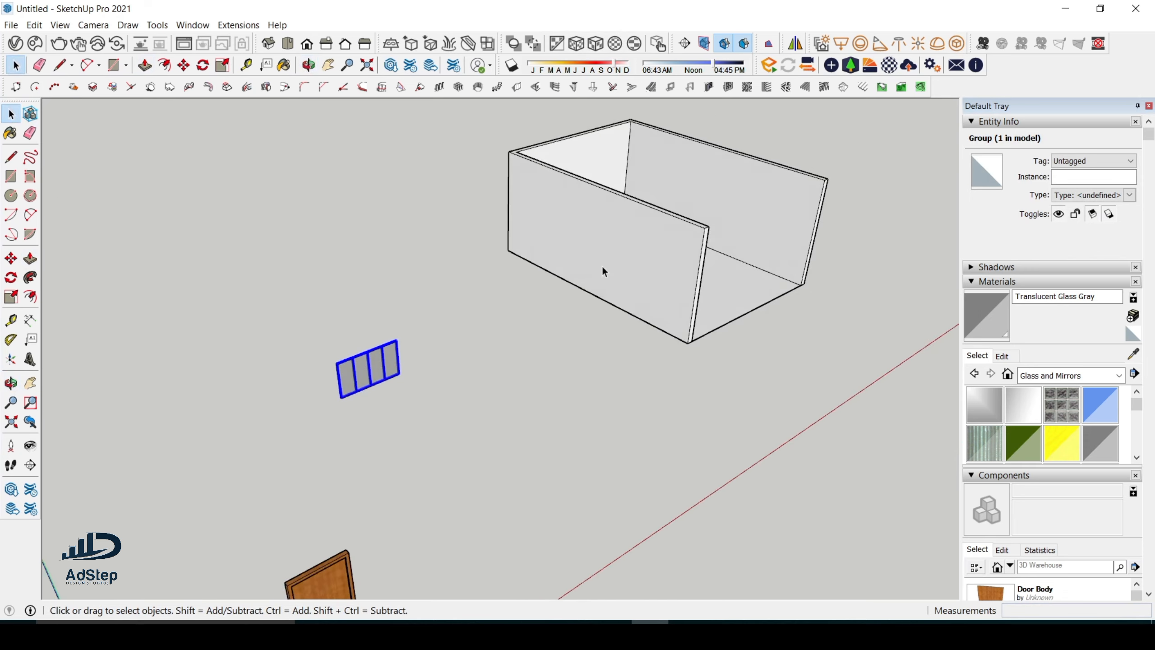
scroll(602, 265, "up", 2)
scroll(318, 377, "down", 2)
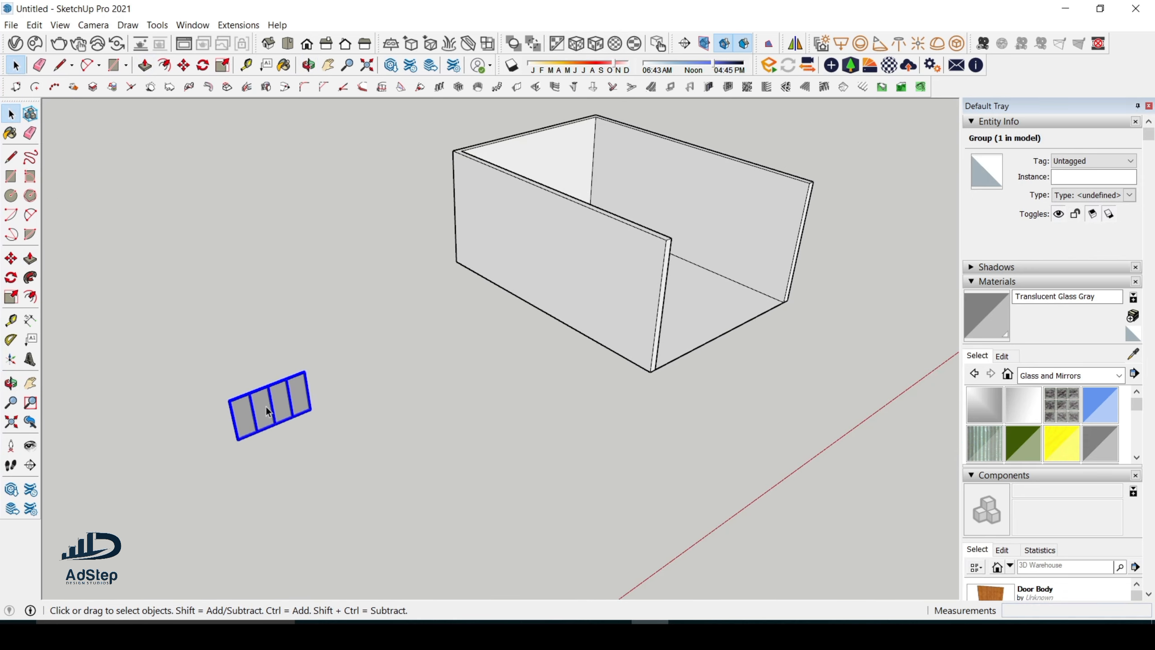
scroll(536, 224, "up", 3)
middle_click_drag(521, 296, 614, 296)
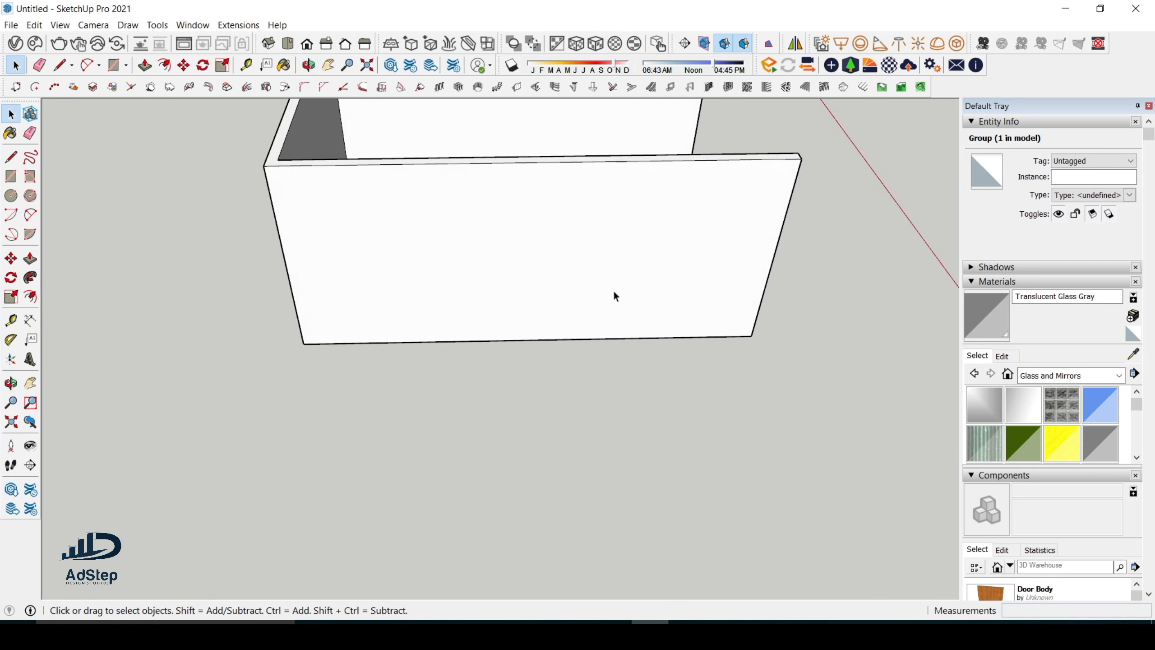
left_click(445, 317)
scroll(445, 319, "down", 3)
middle_click_drag(455, 279, 222, 377)
scroll(447, 356, "up", 2)
scroll(426, 370, "up", 6)
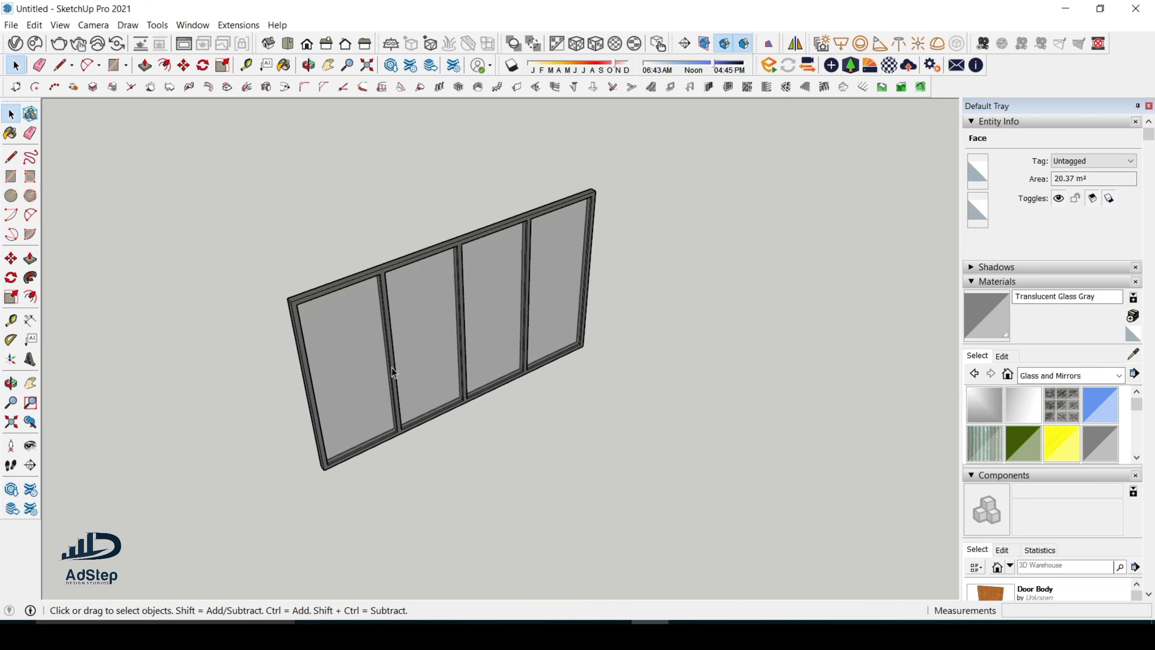
Measure the four-bay window's overall width and height
key("t")
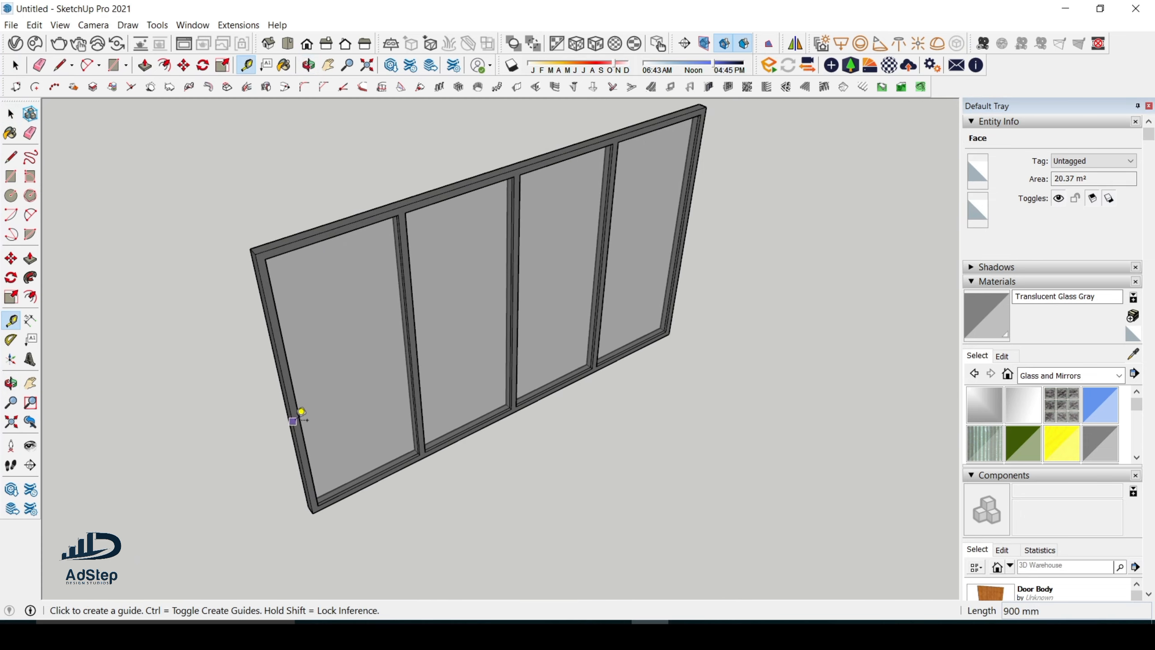
left_click(293, 422)
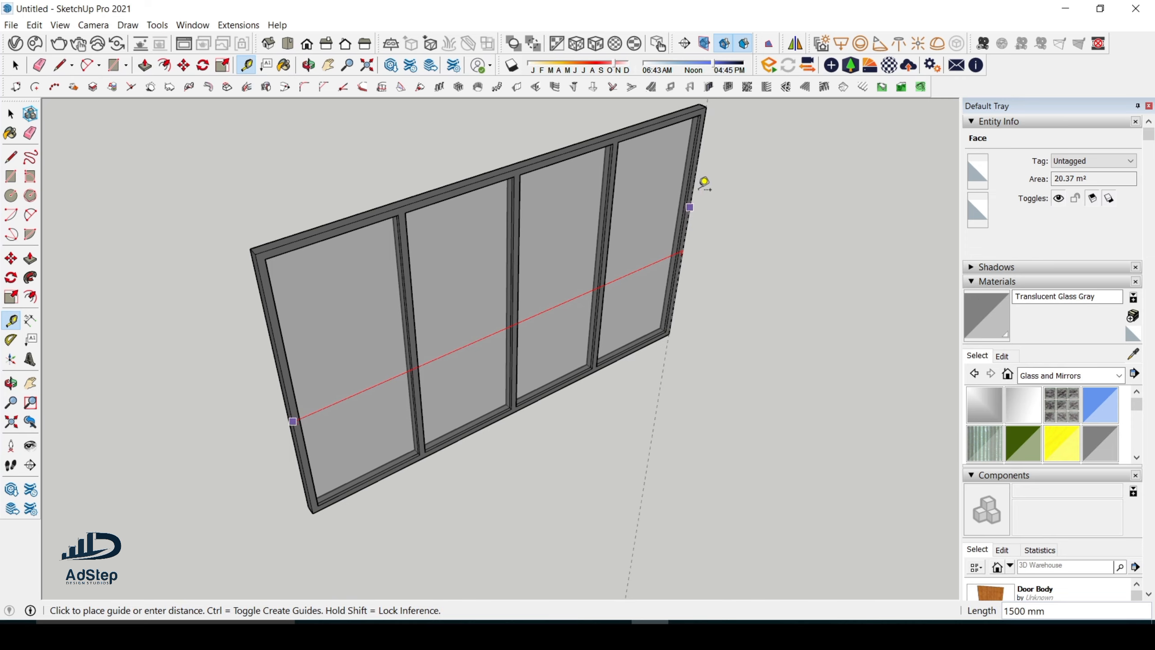
scroll(704, 183, "up", 5)
middle_click_drag(669, 223, 439, 303)
scroll(518, 296, "down", 8)
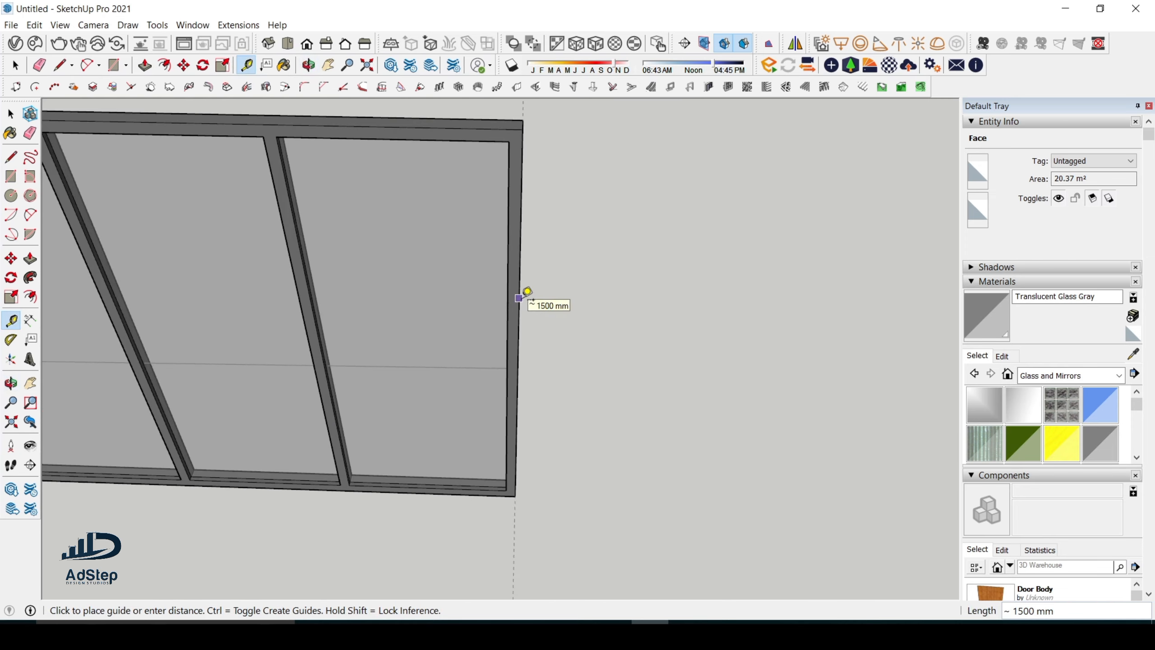
type("1500")
key("Return")
left_click(479, 196)
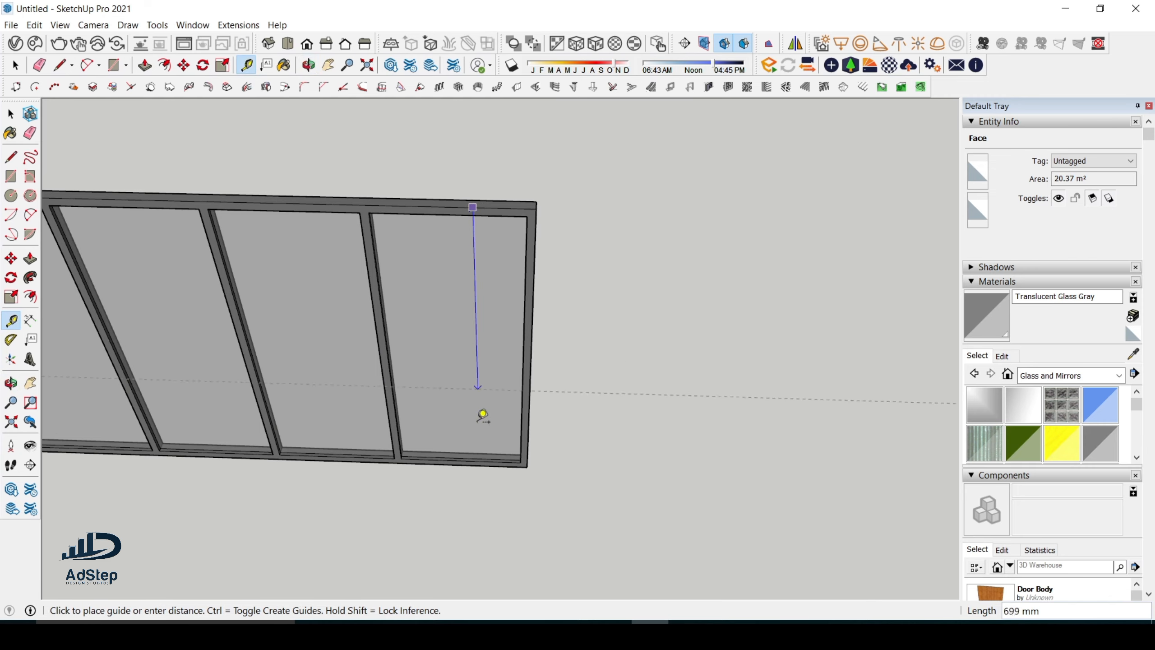
scroll(500, 469, "up", 2)
scroll(516, 451, "down", 6)
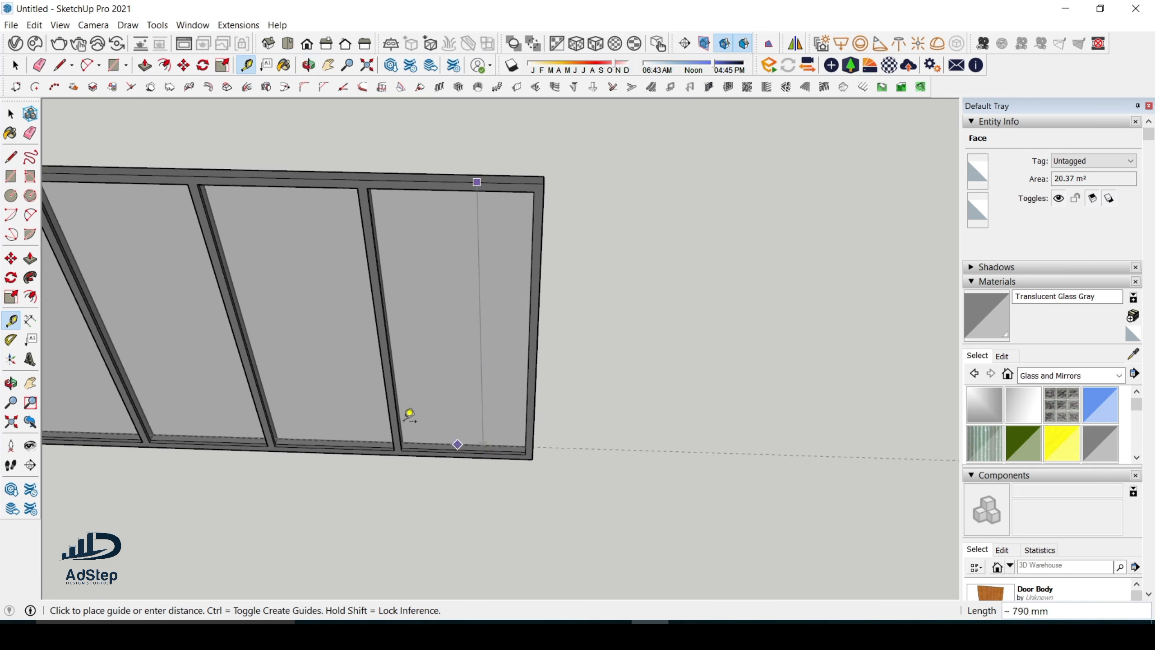
key("space")
Place two vertical guides on the long side wall, one about 1 m from its left edge and another 1500 mm beyond it
scroll(388, 396, "down", 6)
middle_click_drag(648, 335, 1055, 293)
scroll(525, 242, "up", 3)
scroll(525, 246, "up", 2)
key("t")
left_click(378, 219)
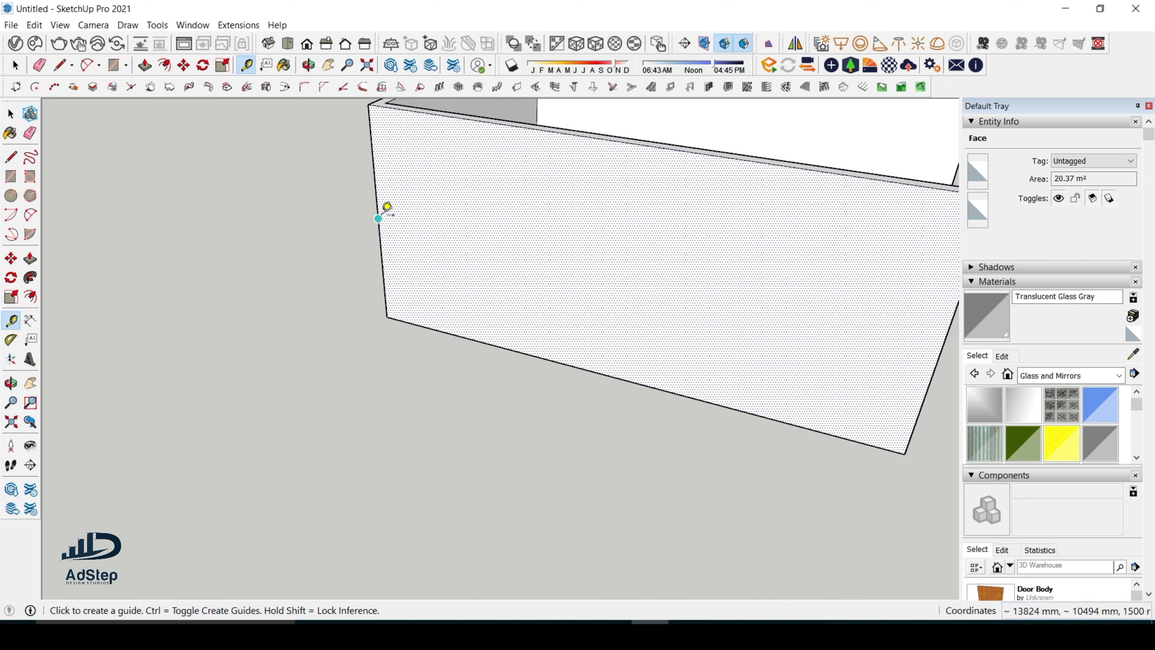
left_click(446, 231)
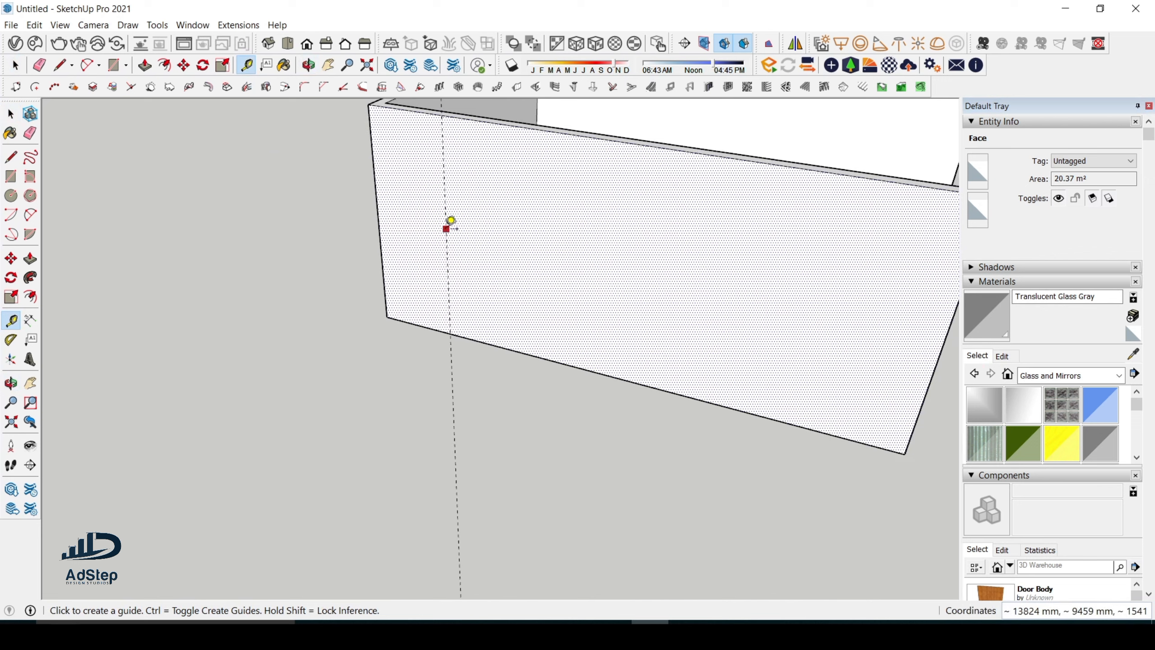
left_click(446, 229)
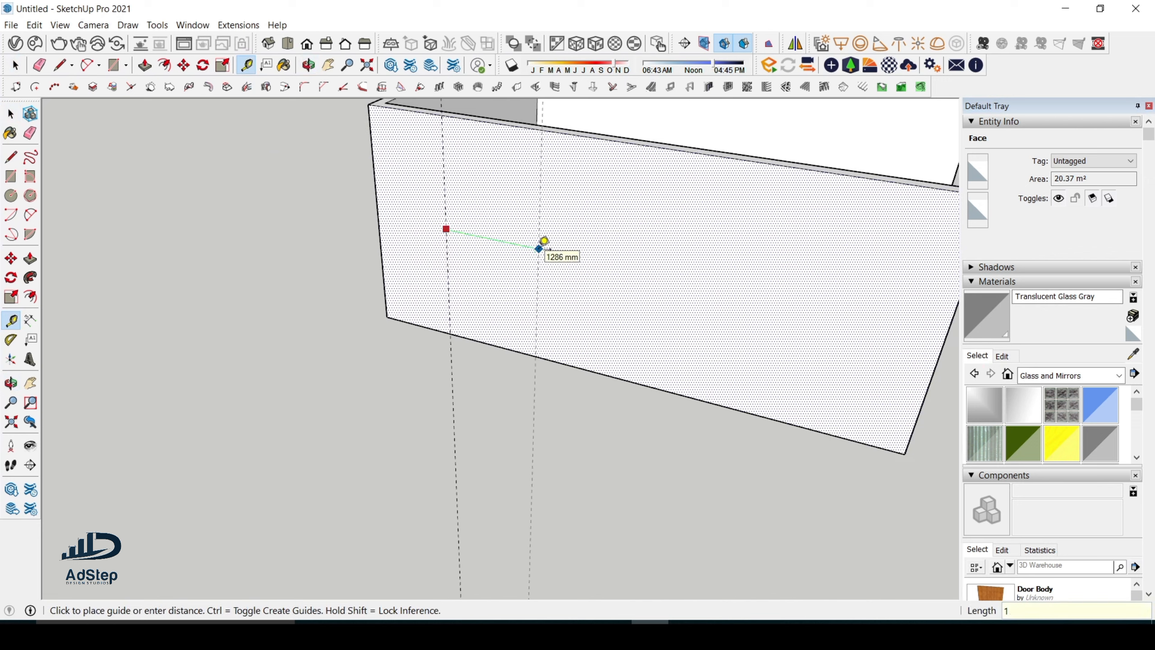
key("Return")
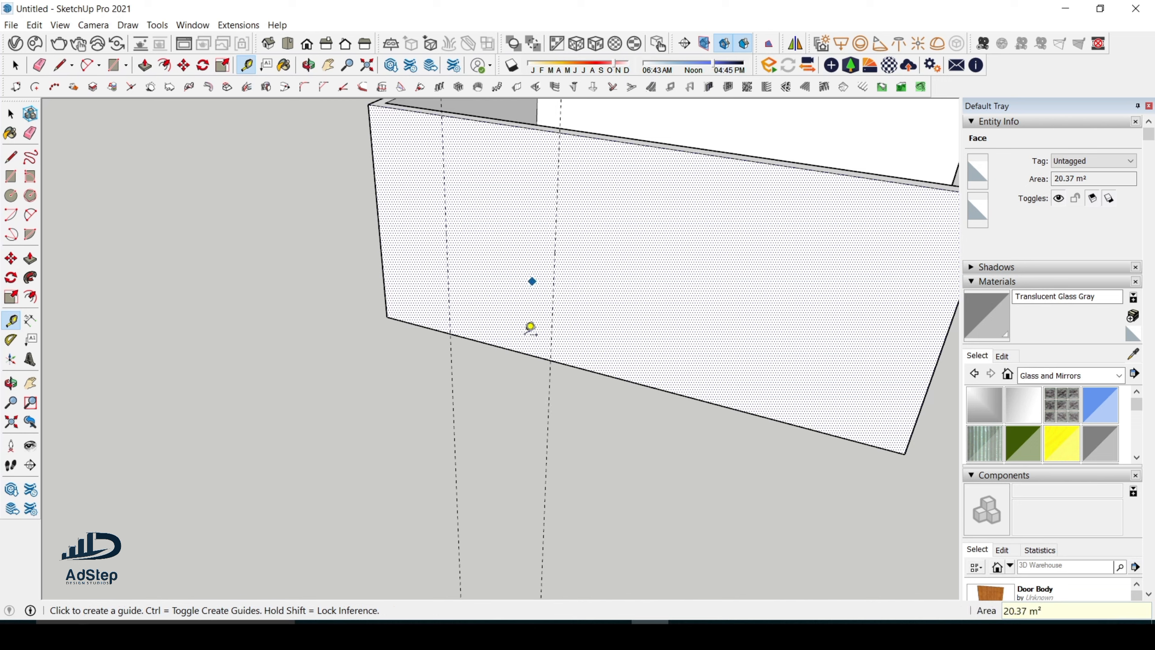
Place horizontal guides on the side wall 900 mm above its bottom edge and 900 mm below its top edge
left_click(525, 353)
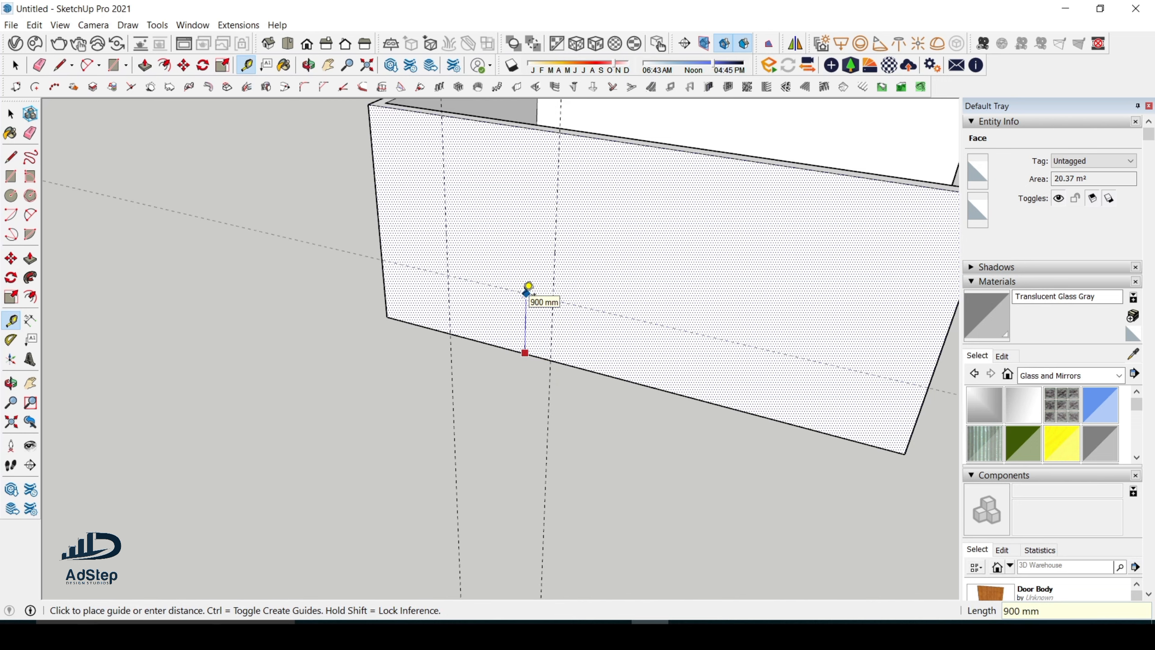
type("900")
key("Return")
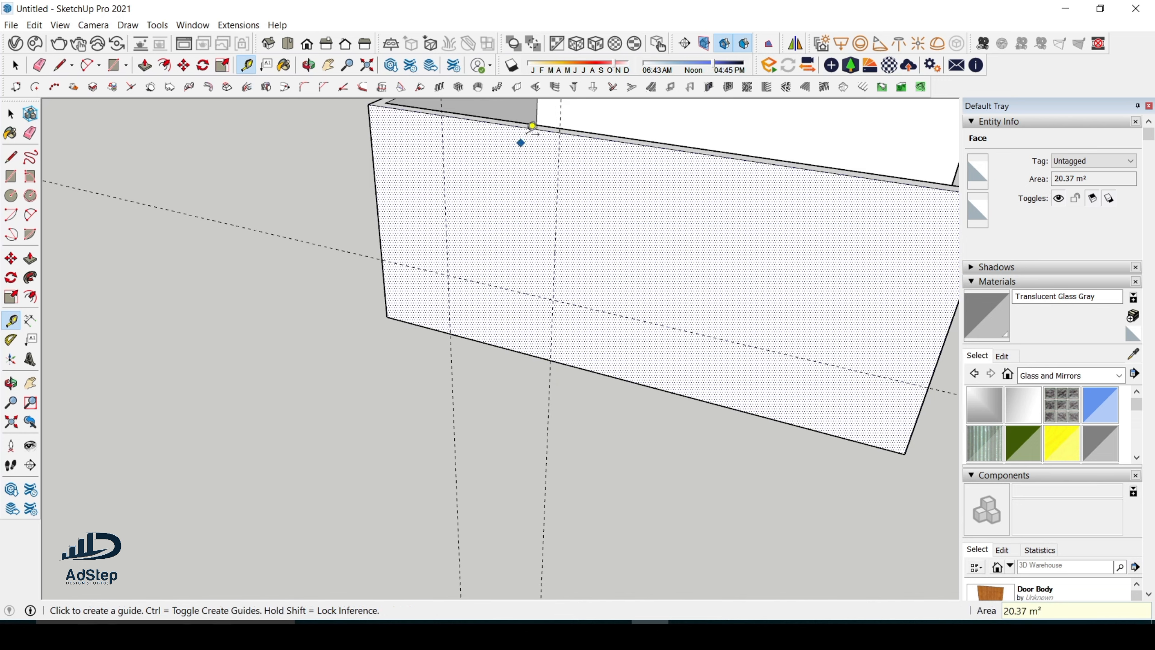
left_click(533, 126)
type("90")
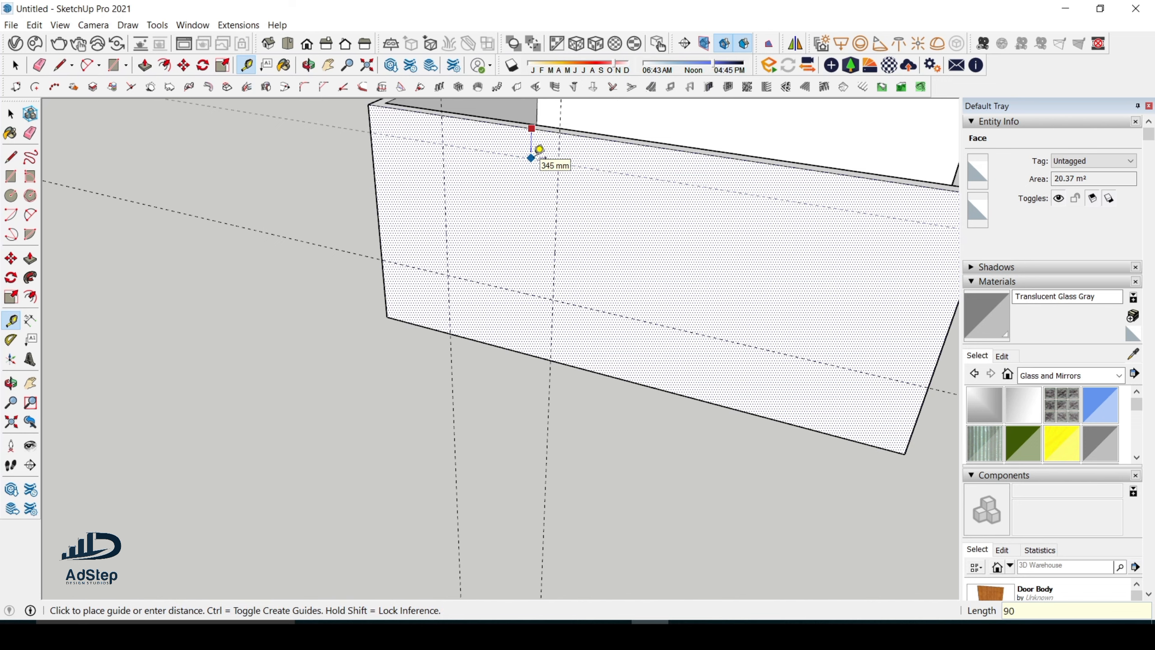
type("0")
key("Return")
Draw the window opening rectangle on the side wall between the intersections of the four guides
key("r")
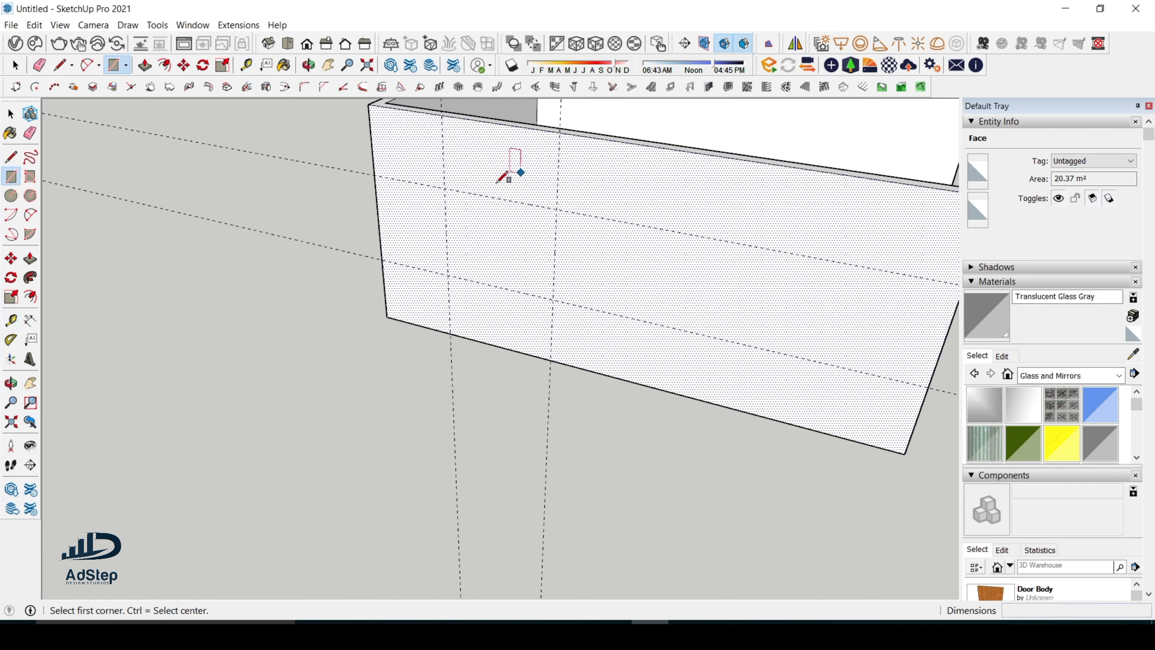
left_click(445, 188)
left_click(554, 299)
key("space")
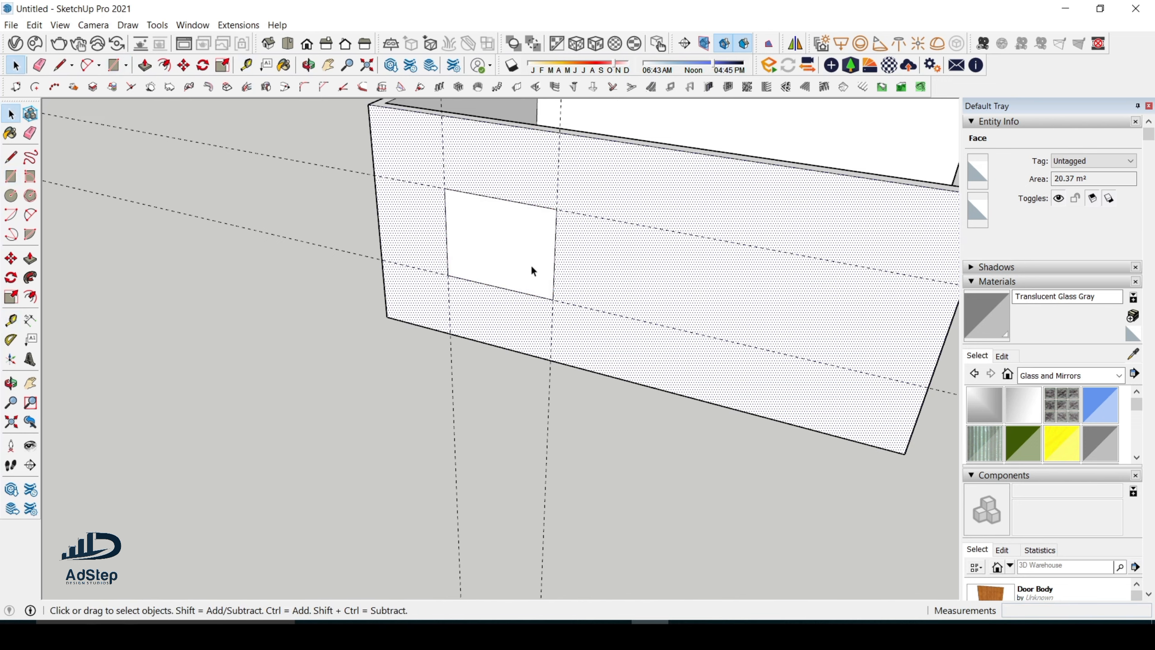
Push the window opening rectangle 150 mm through the side wall to cut the first opening
left_click(532, 267)
key("p")
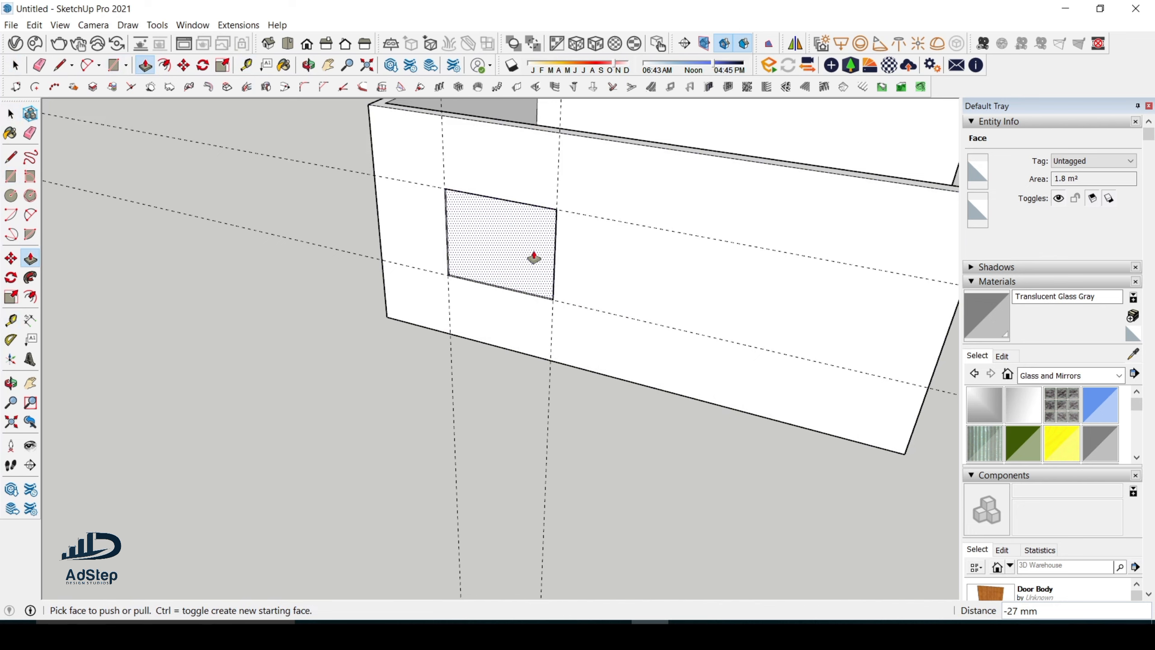
left_click(534, 258)
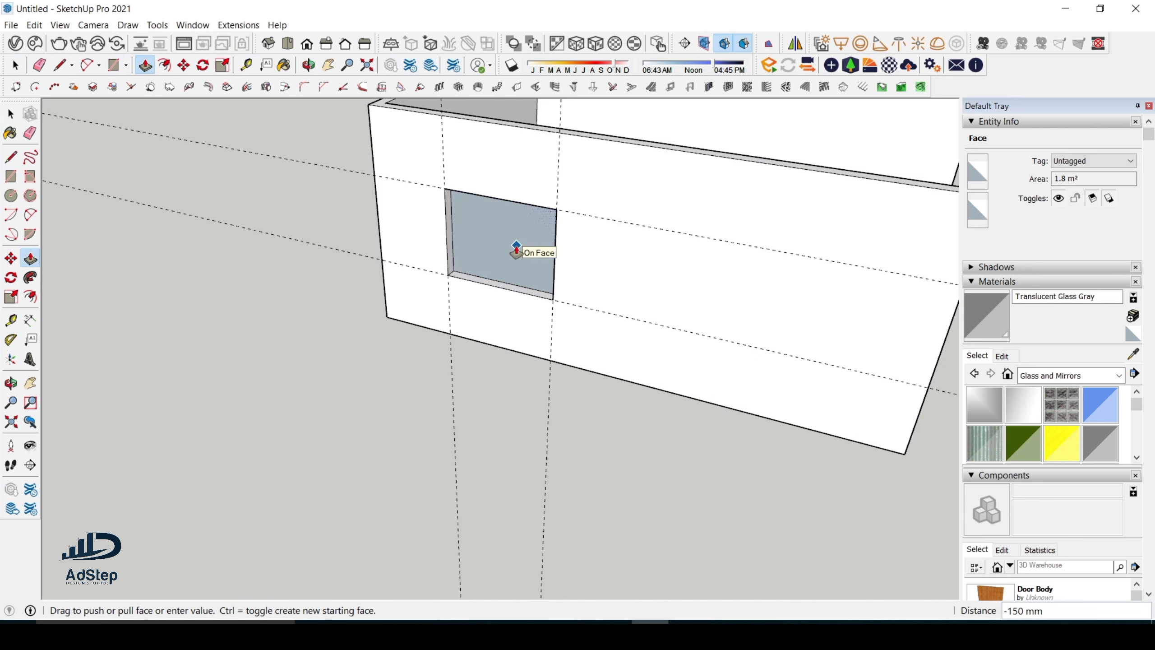
key("Return")
scroll(514, 246, "down", 4)
key("space")
Draw a vertical line between the two horizontal guides on the side wall, to the right of the first opening
scroll(631, 262, "up", 2)
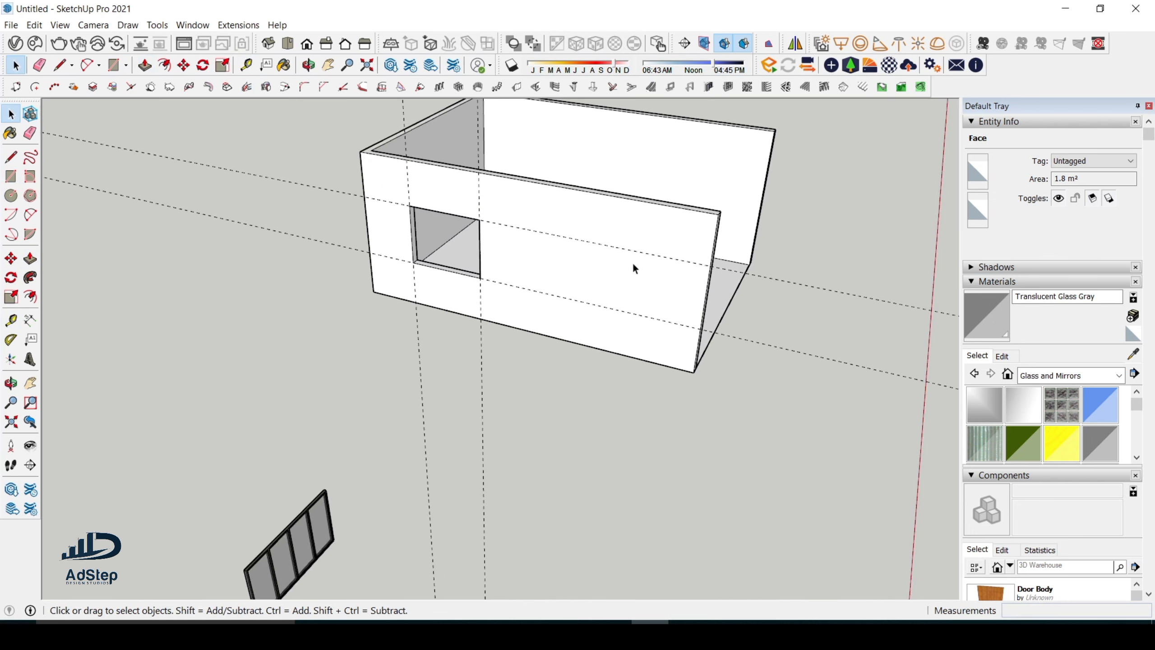
scroll(585, 257, "up", 2)
key("l")
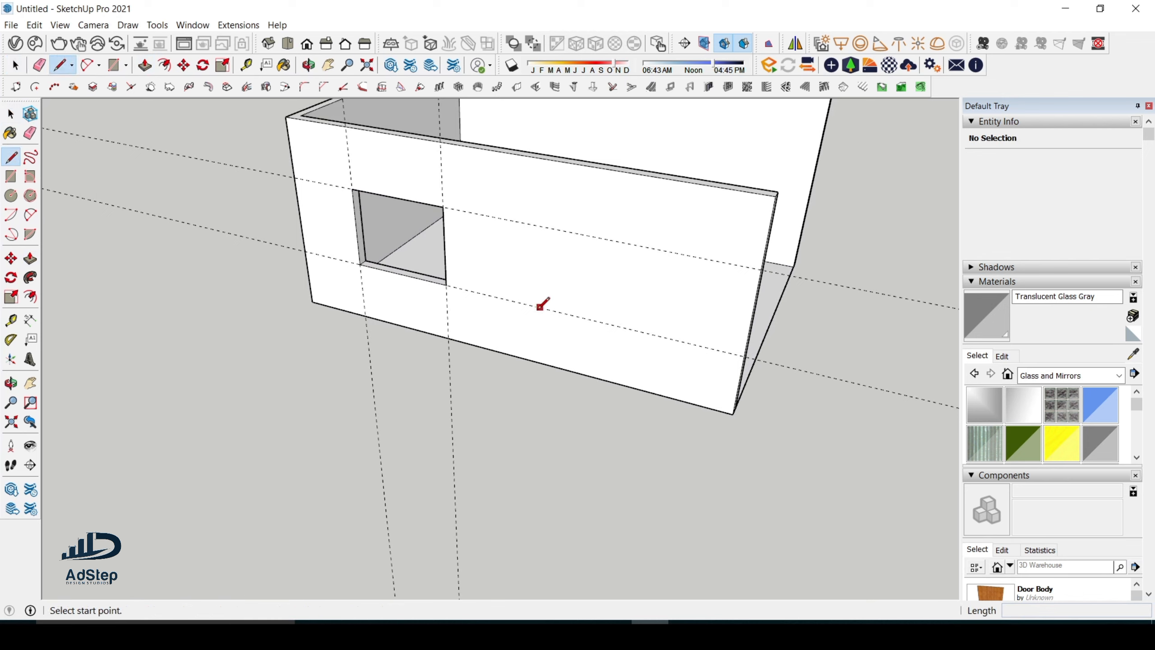
left_click(531, 305)
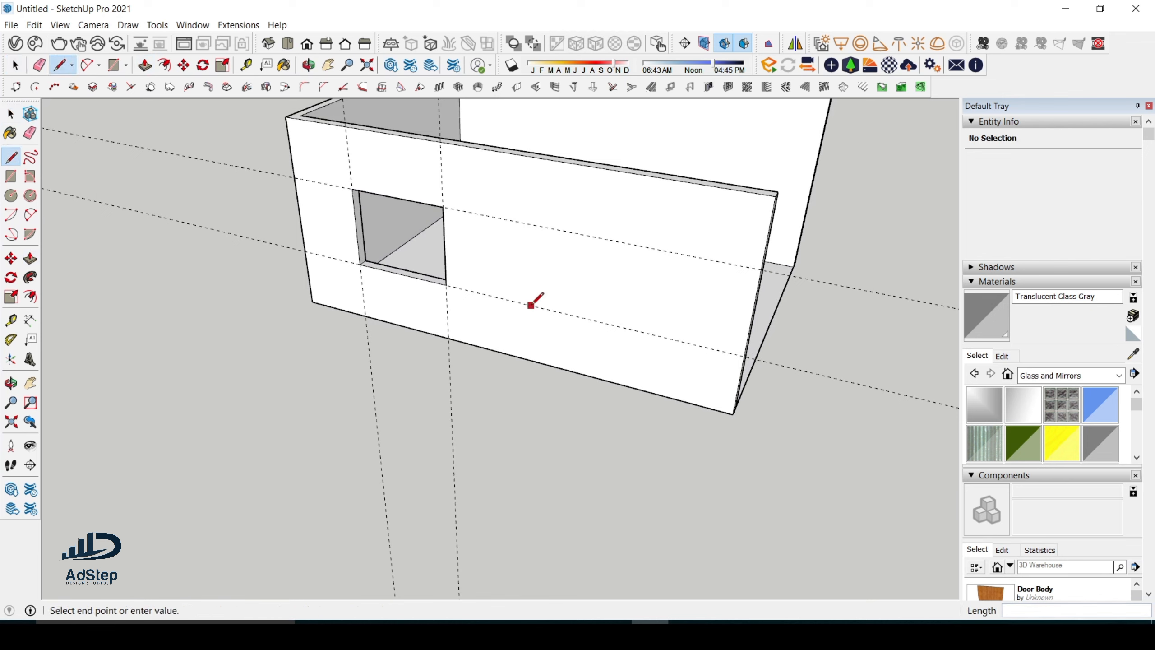
left_click(533, 223)
Place a vertical guide along the new line on the side wall and another 1500 mm to its right
key("r")
left_click(532, 254)
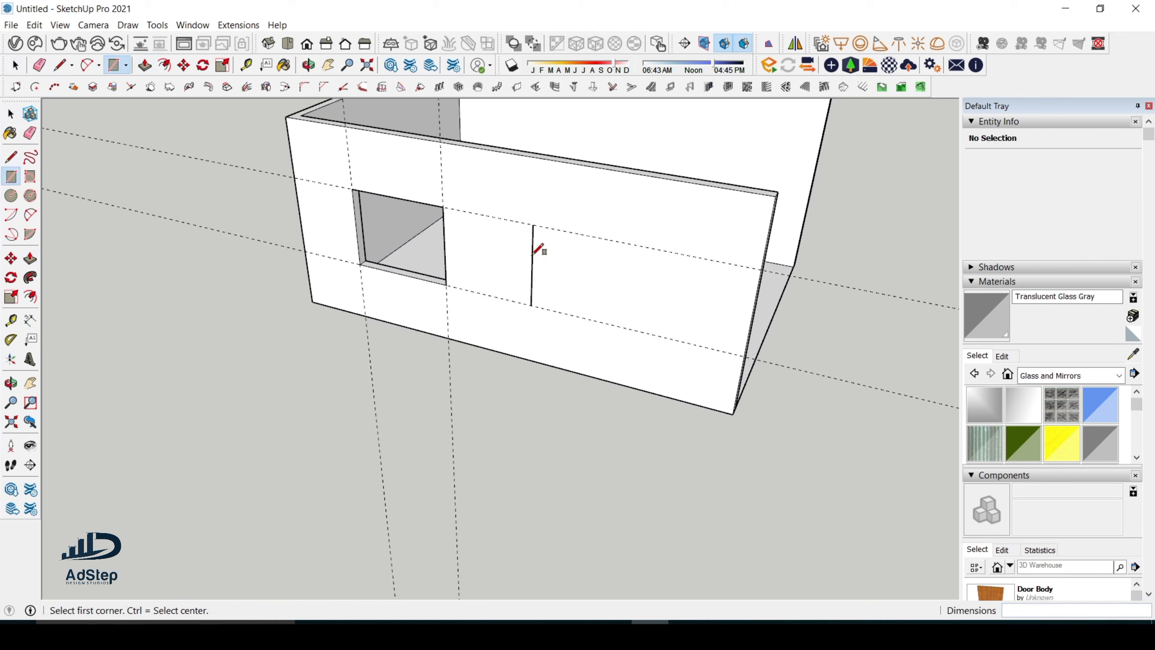
key("t")
left_click(537, 250)
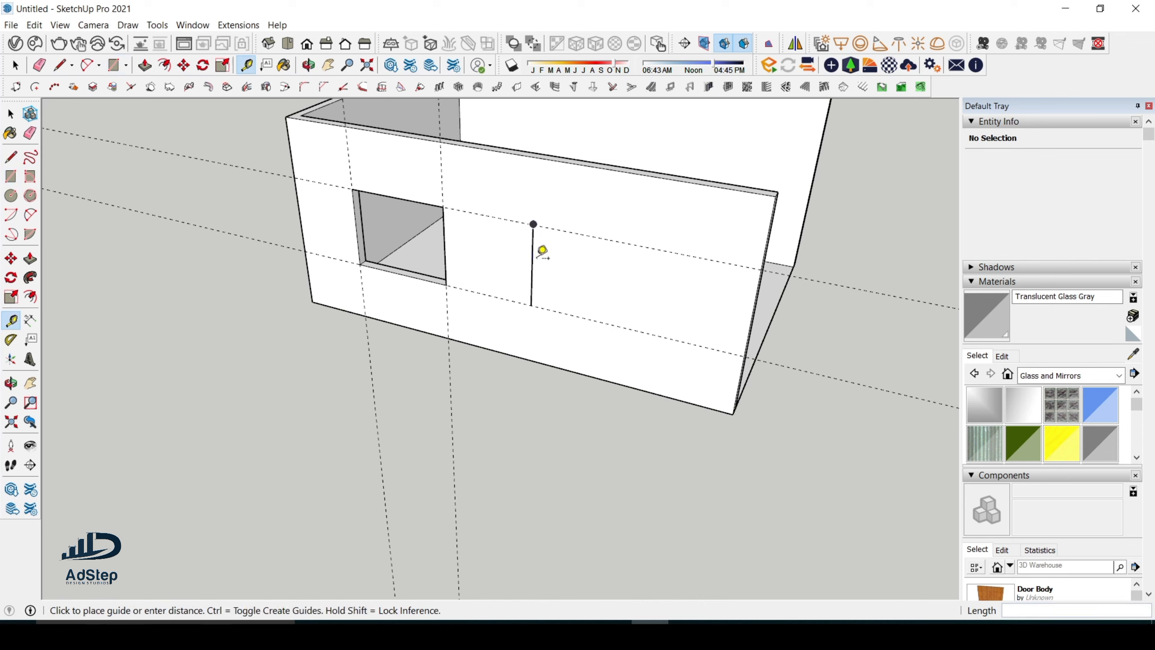
left_click(538, 258)
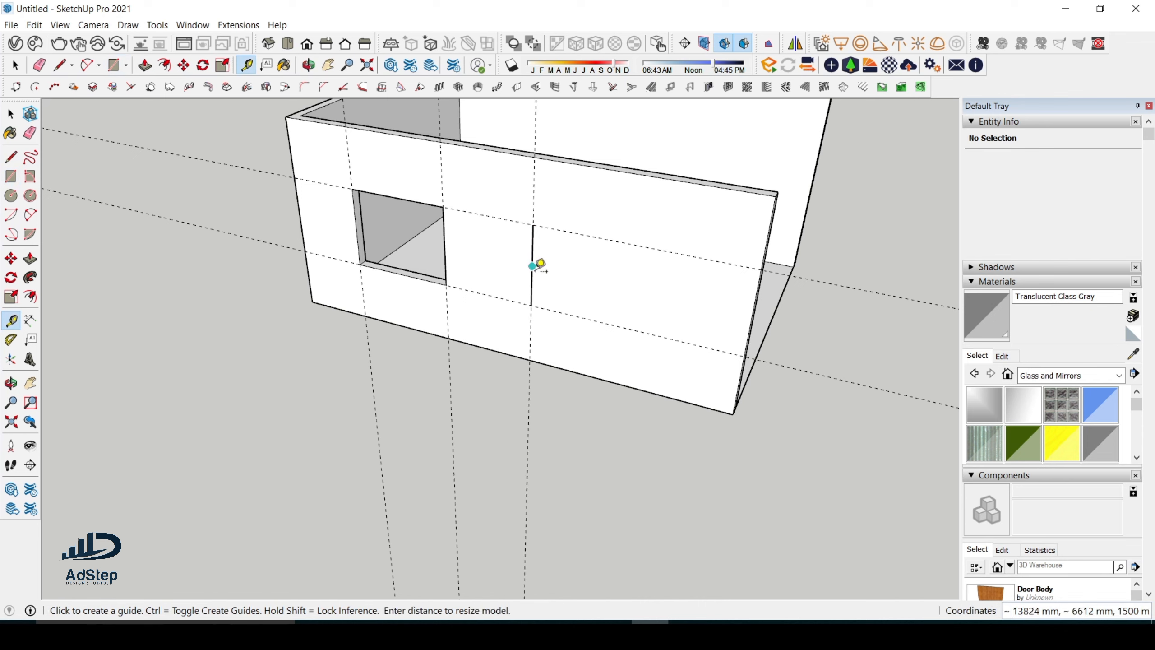
left_click(532, 265)
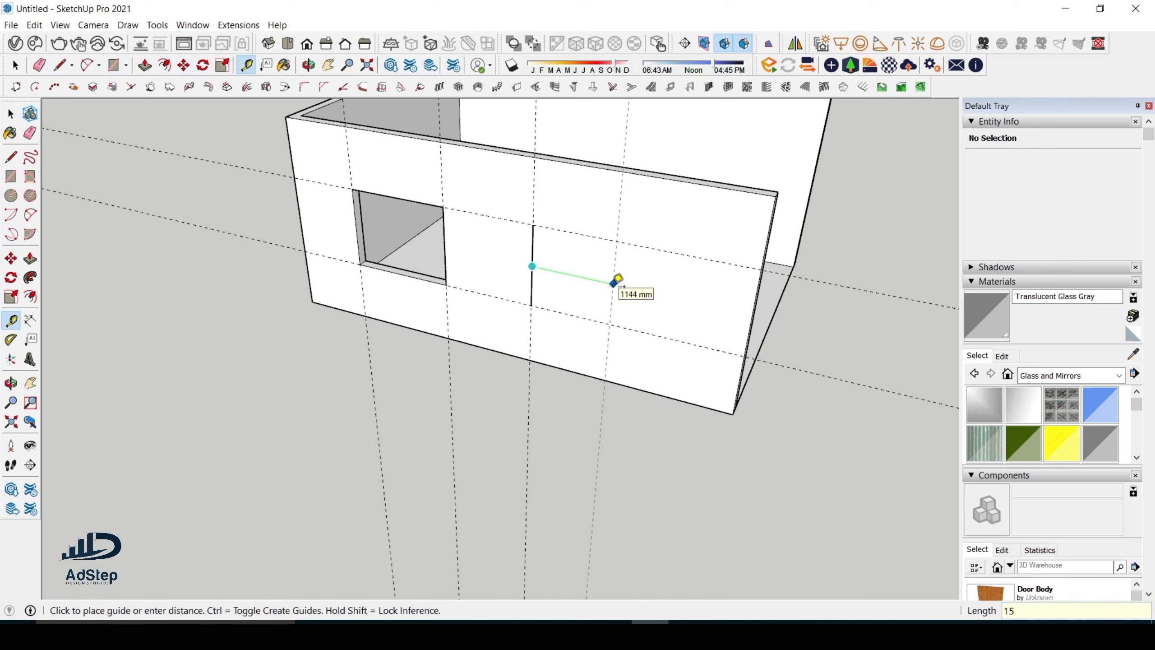
key("Return")
Draw the second window opening rectangle on the side wall between the new vertical guides and the horizontal guides
key("r")
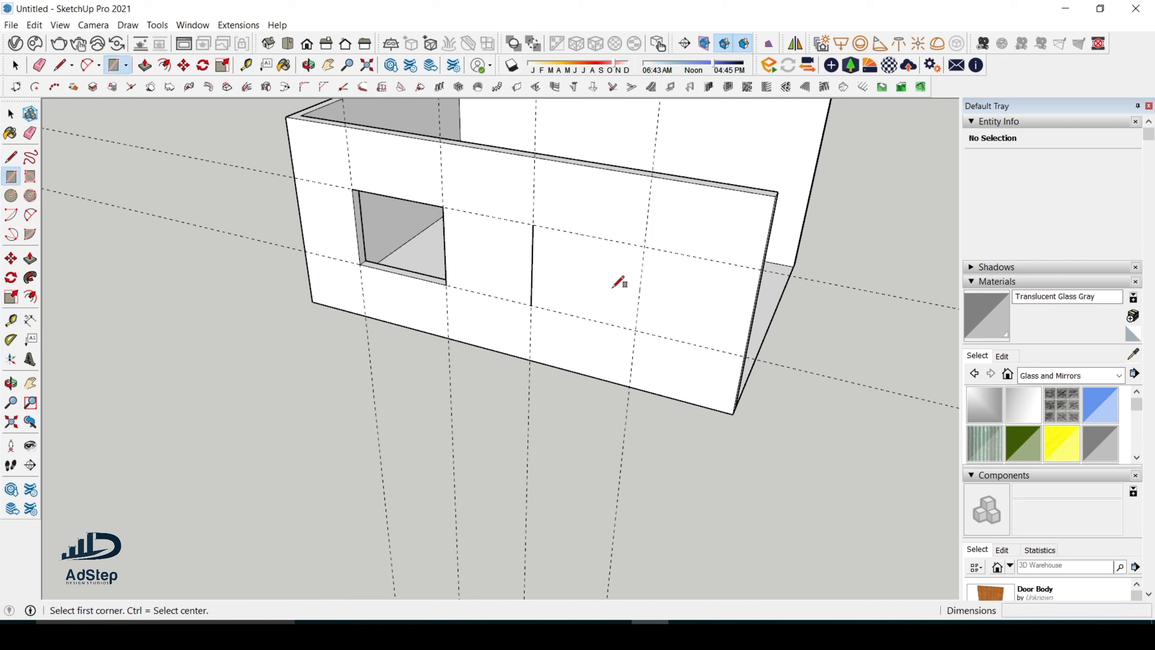
left_click(533, 224)
left_click(636, 330)
key("space")
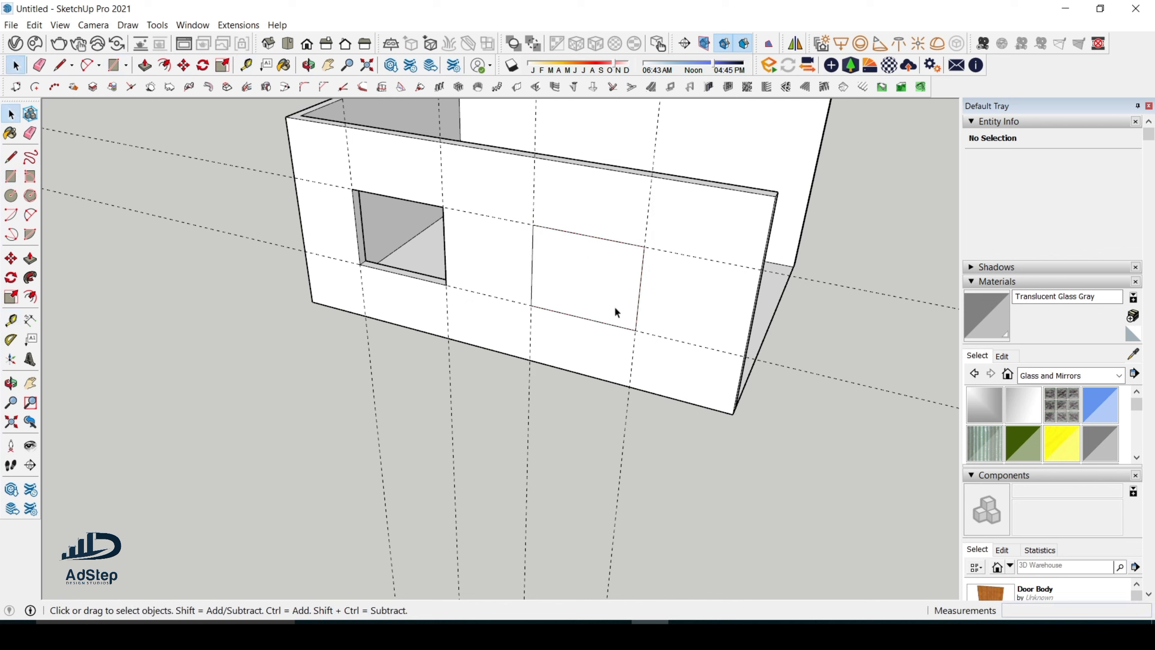
Push the second window rectangle 150 mm through the side wall to cut the opening
left_click(614, 305)
key("p")
left_click(613, 305)
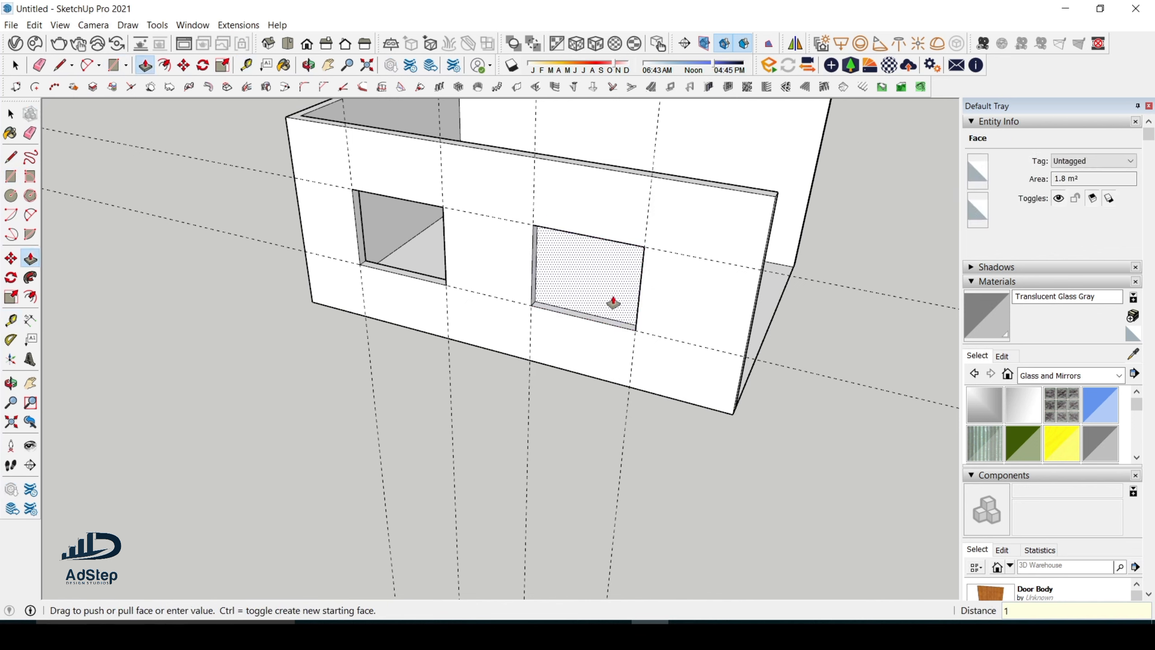
type("150")
key("Return")
scroll(612, 302, "down", 6)
key("space")
Place a vertical guide inward from the adjacent wall's left edge and a second one 1500 mm beyond it
middle_click_drag(610, 298, 343, 362)
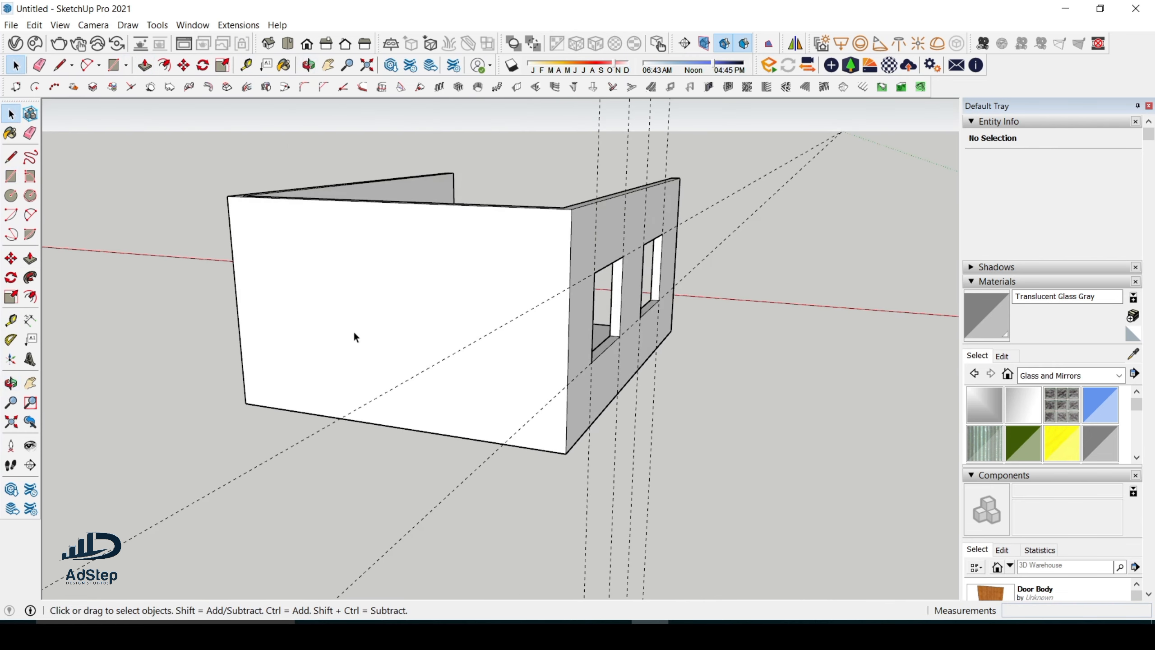
left_click(356, 336)
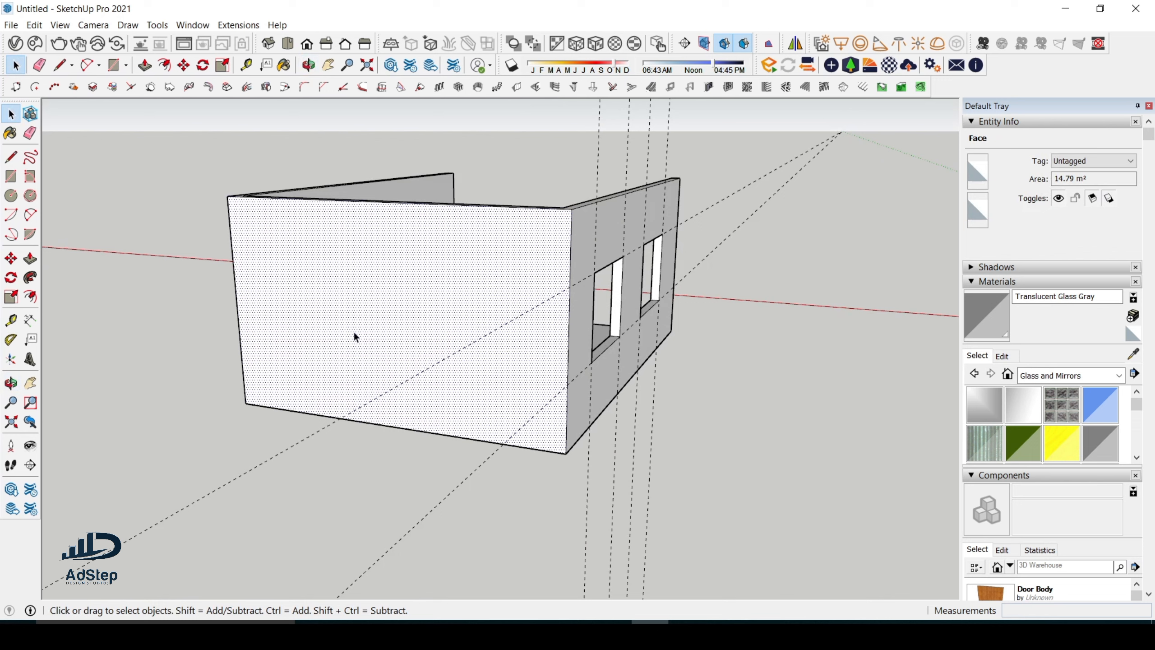
key("t")
left_click(237, 302)
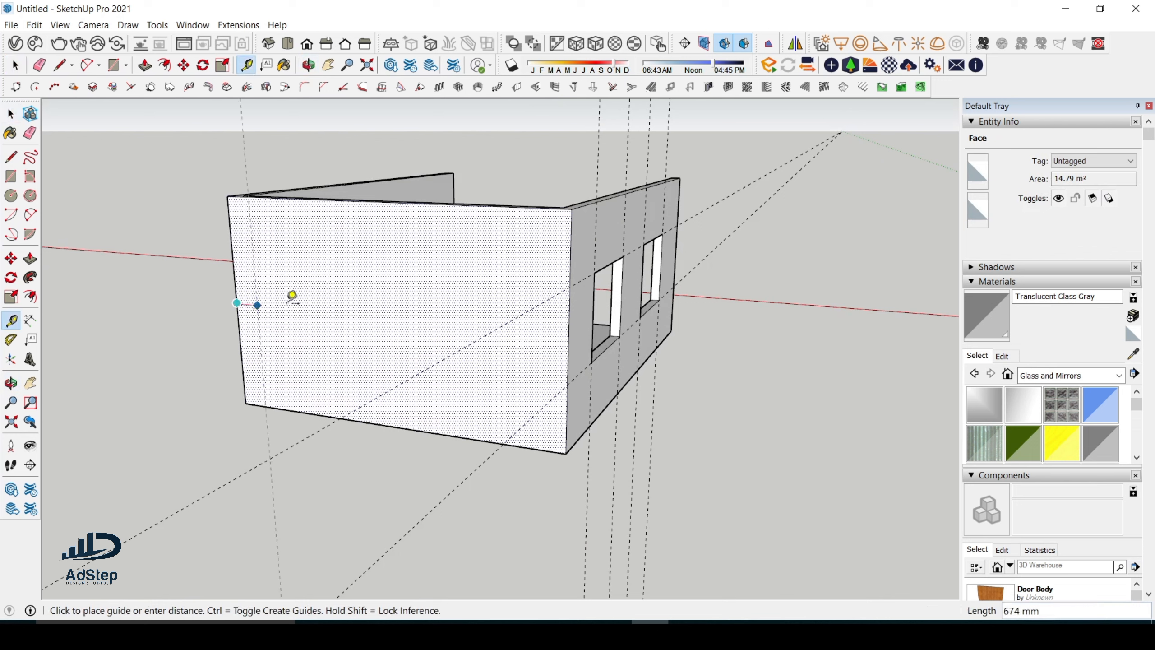
left_click(311, 308)
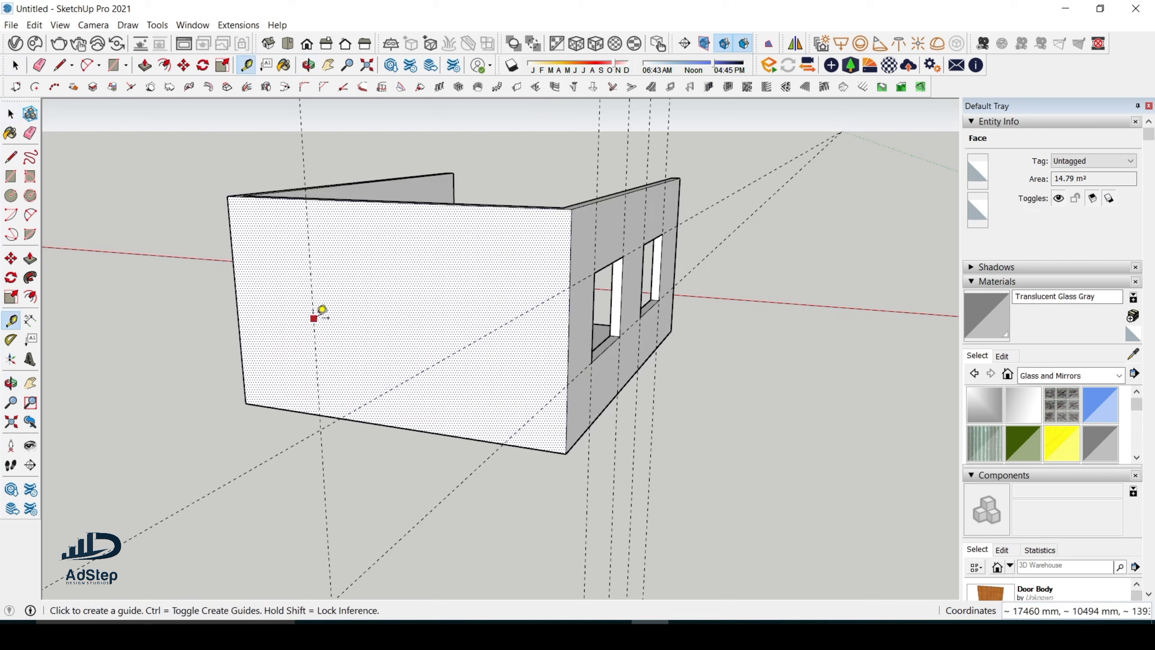
left_click(322, 310)
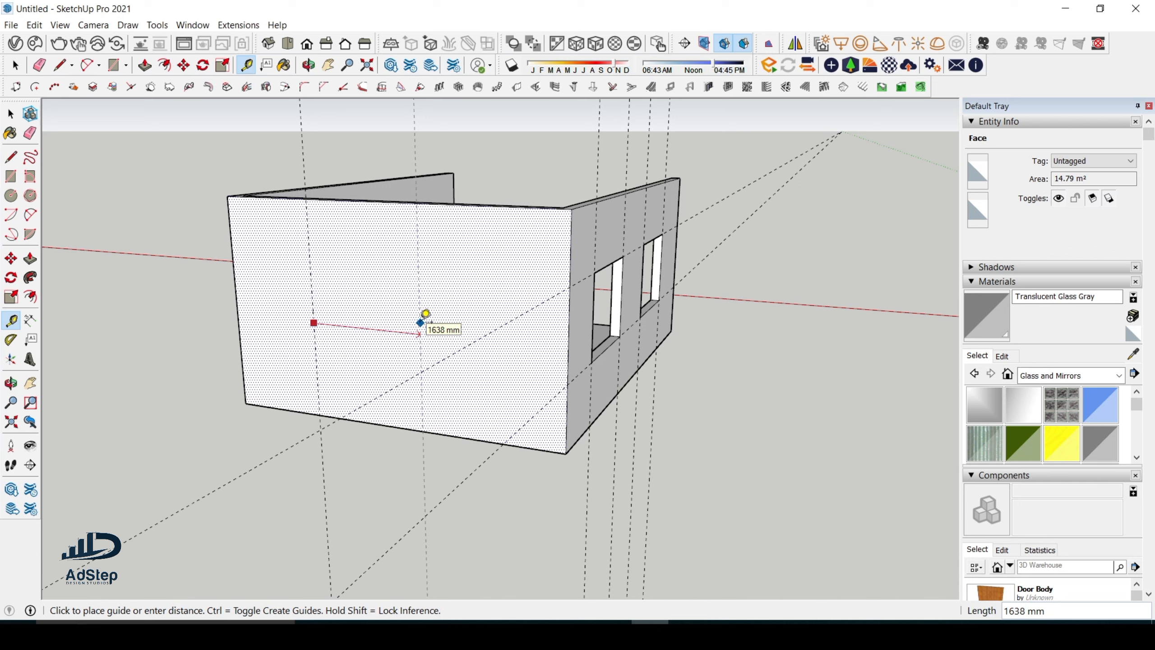
type("1500")
key("Return")
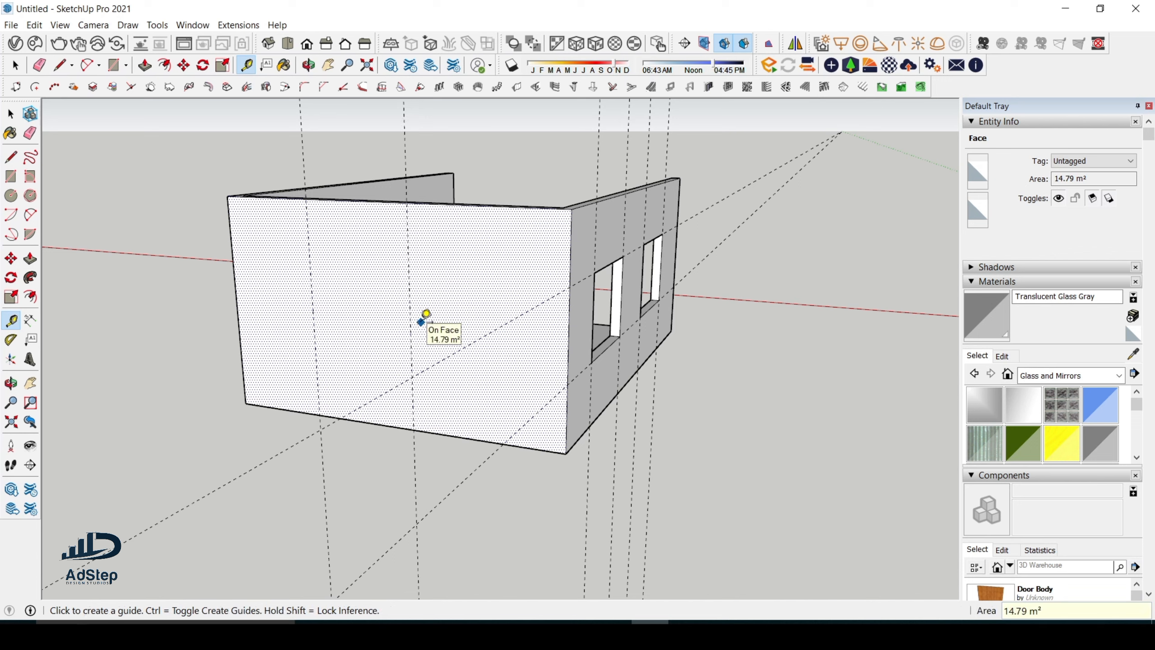
Place horizontal guides on the adjacent wall 900 mm above its bottom edge and another 900 mm higher
left_click(394, 424)
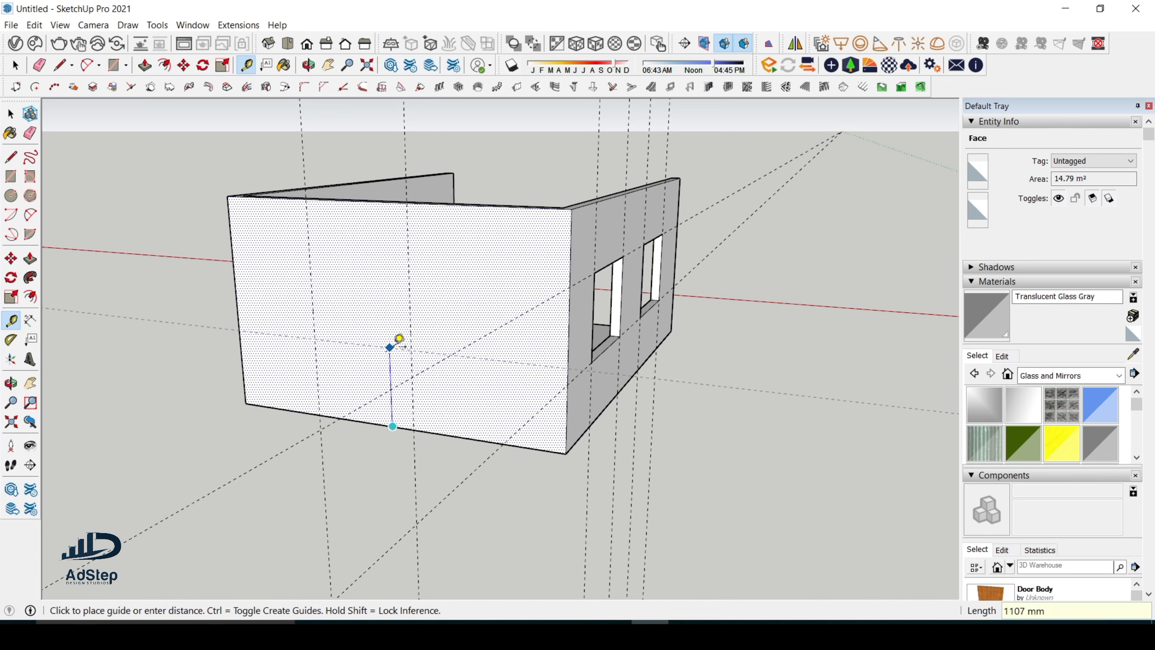
key("Return")
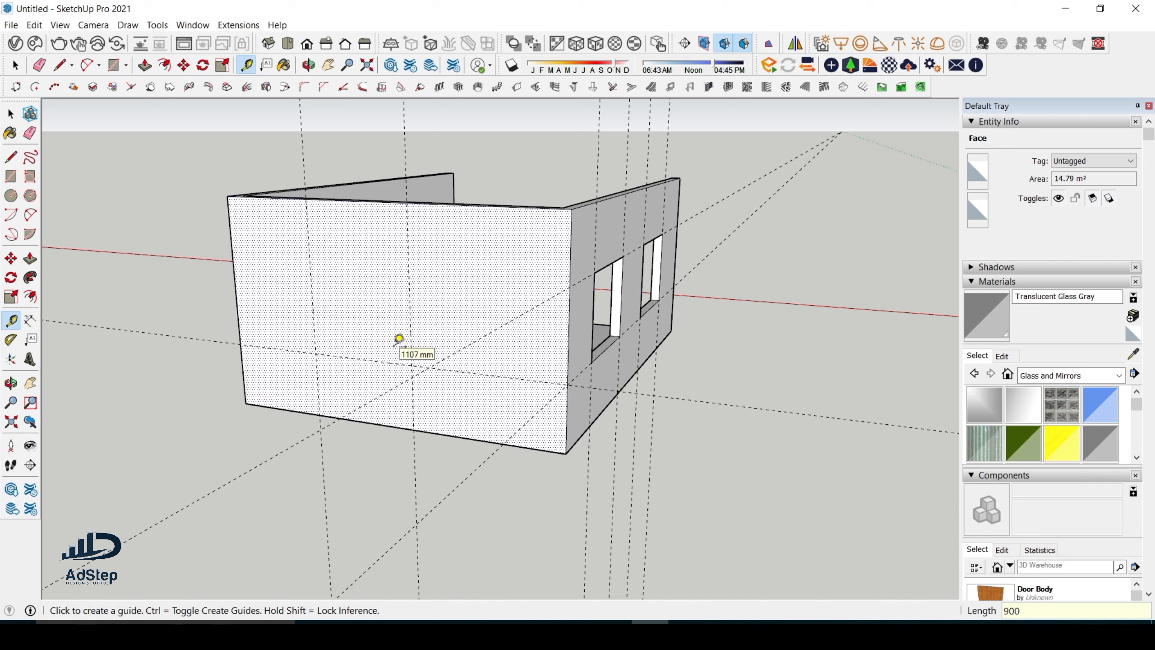
left_click(382, 361)
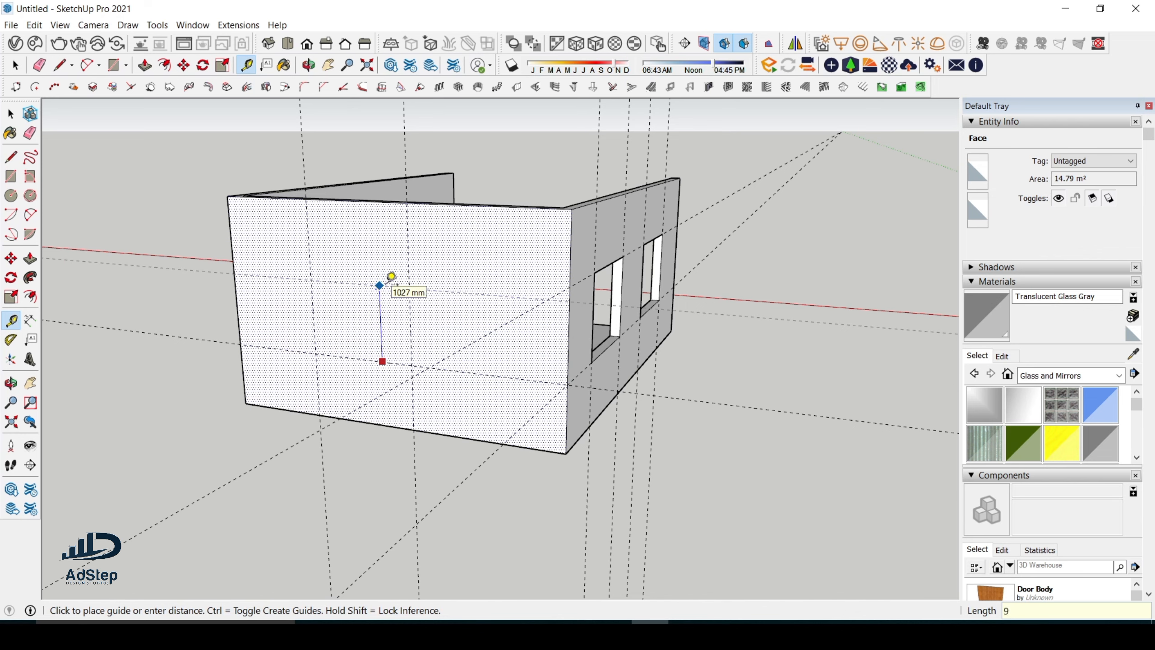
key("Return")
Draw a window opening rectangle on the adjacent wall between the intersections of its four guides
key("r")
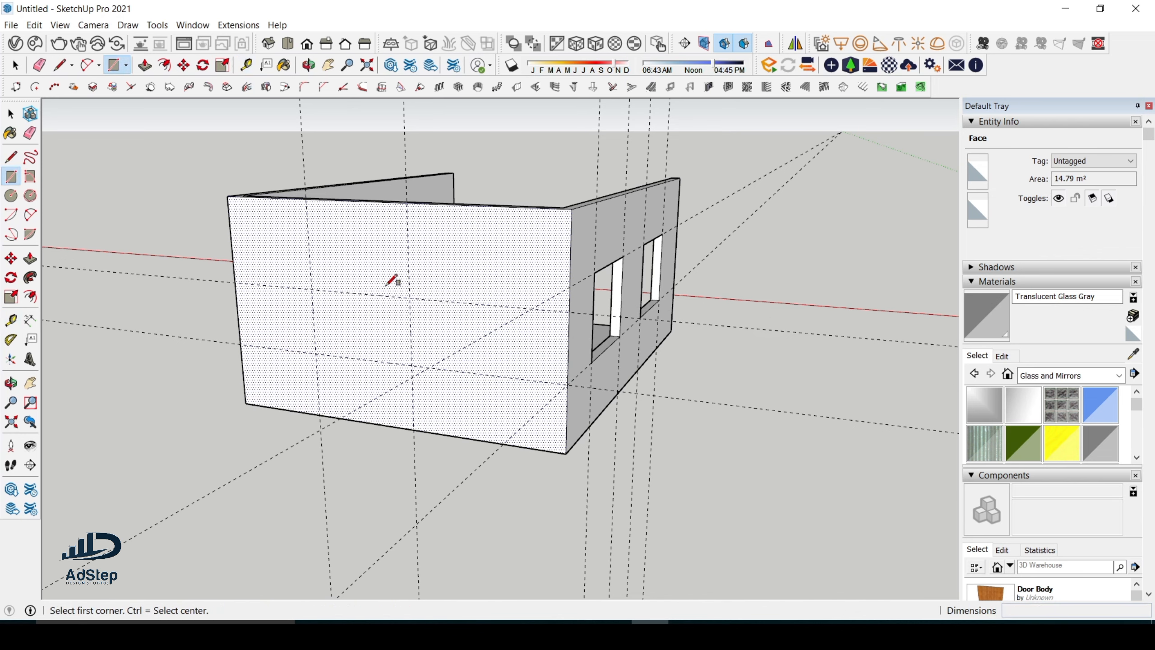
left_click(312, 288)
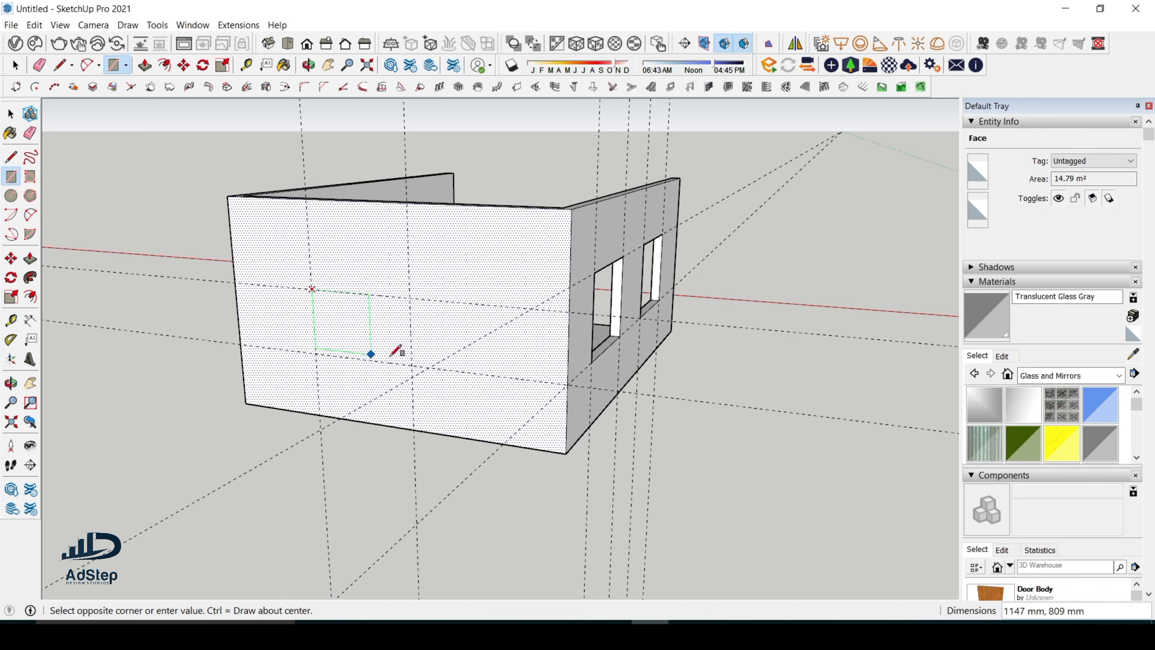
left_click(412, 364)
key("space")
scroll(414, 341, "up", 1)
scroll(418, 314, "down", 2)
left_click(404, 327)
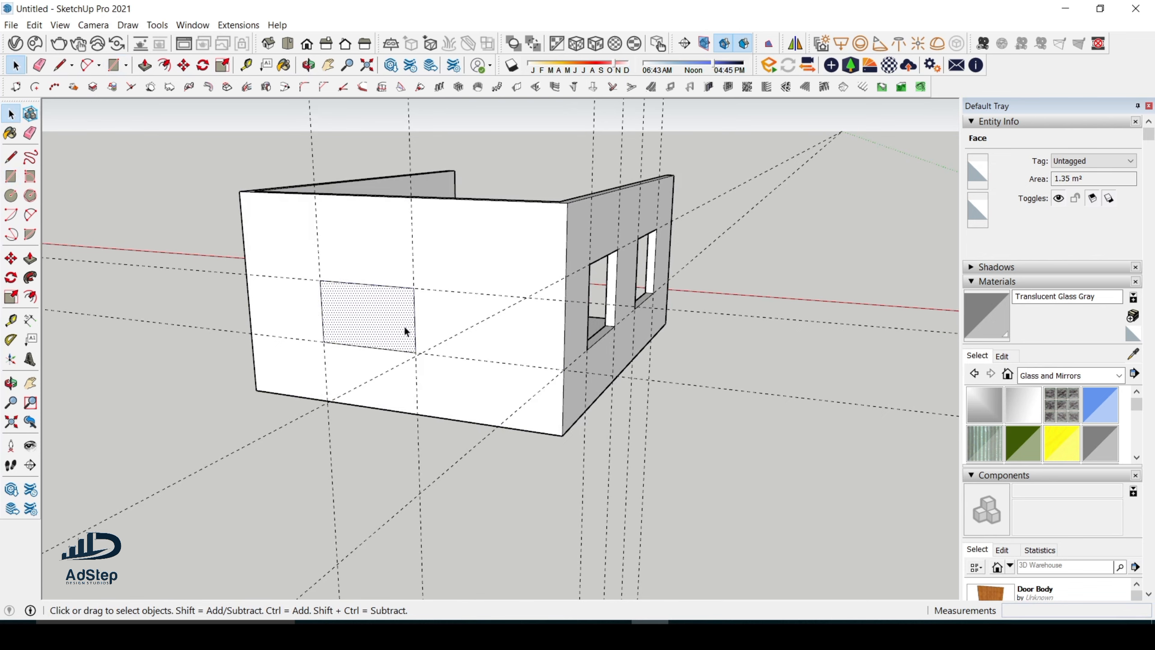
key("p")
key("Escape")
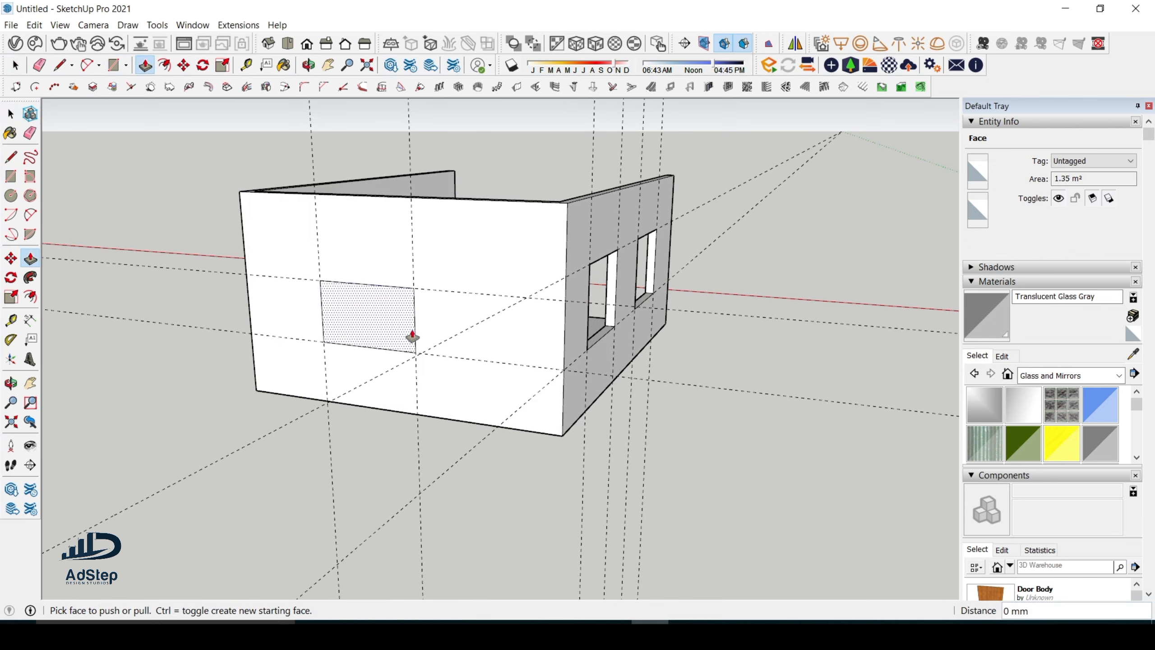
Measure the height of the window openings already cut in the long side wall
middle_click_drag(412, 337, 199, 345)
scroll(519, 337, "up", 2)
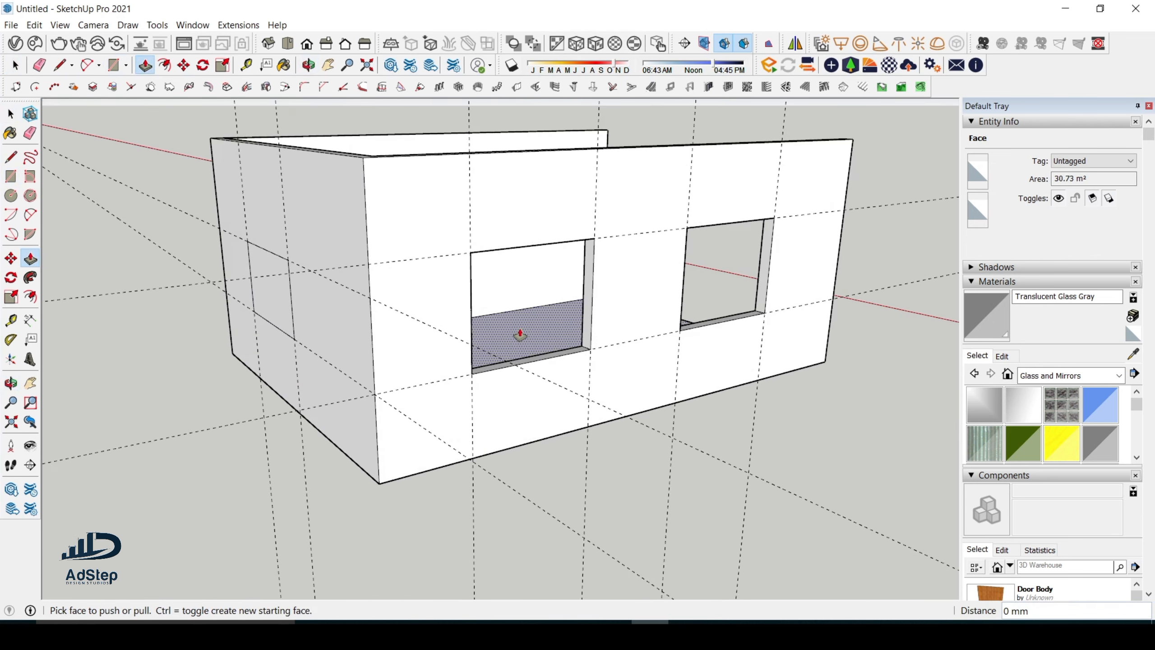
key("t")
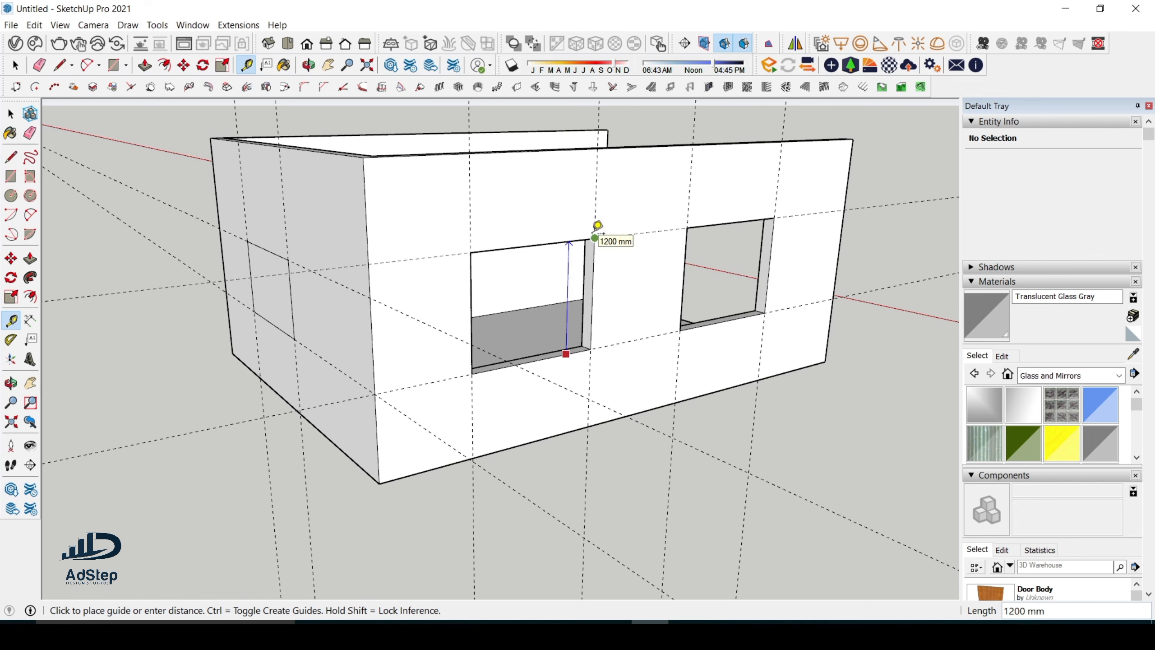
left_click(597, 225)
scroll(600, 237, "down", 1)
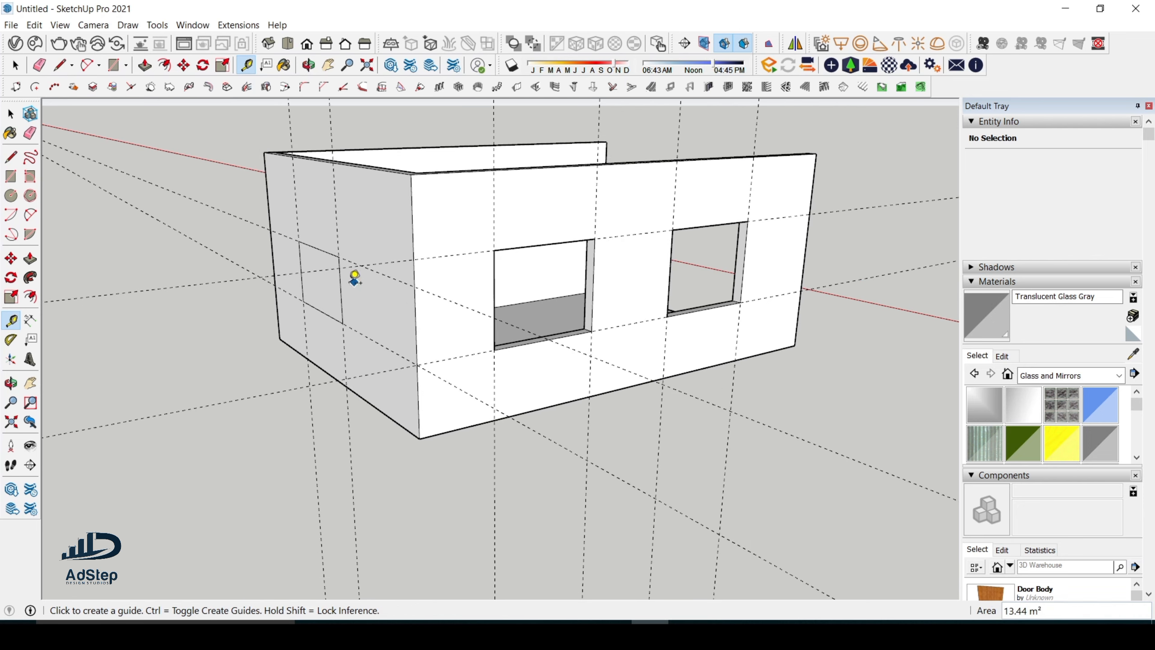
scroll(613, 294, "up", 1)
middle_click_drag(607, 275, 381, 258)
scroll(370, 314, "down", 3)
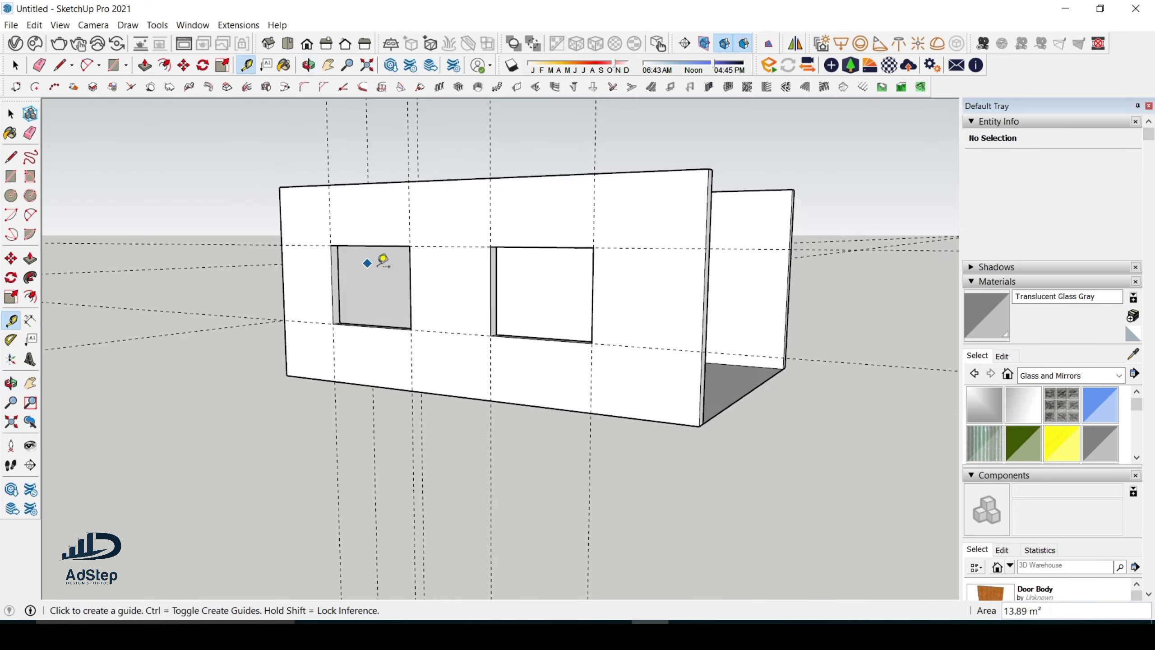
scroll(386, 219, "up", 5)
scroll(392, 225, "down", 4)
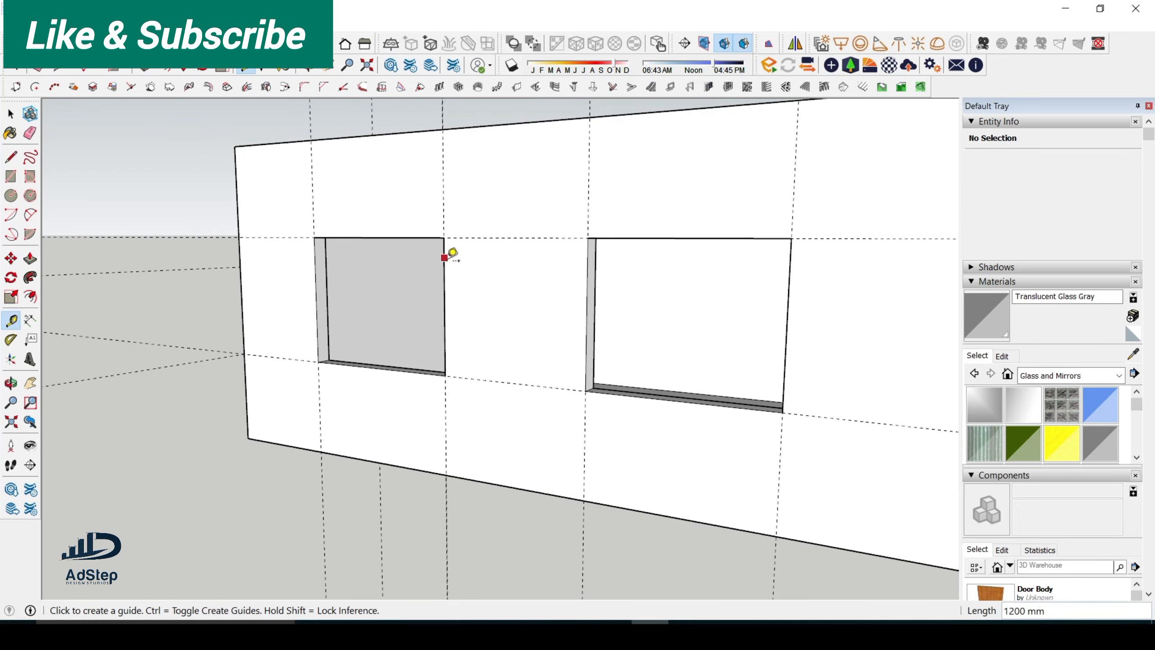
Copy the four-bay window group about 3.5 m toward the room's long side wall
scroll(453, 255, "down", 6)
key("space")
middle_click_drag(472, 328, 341, 420)
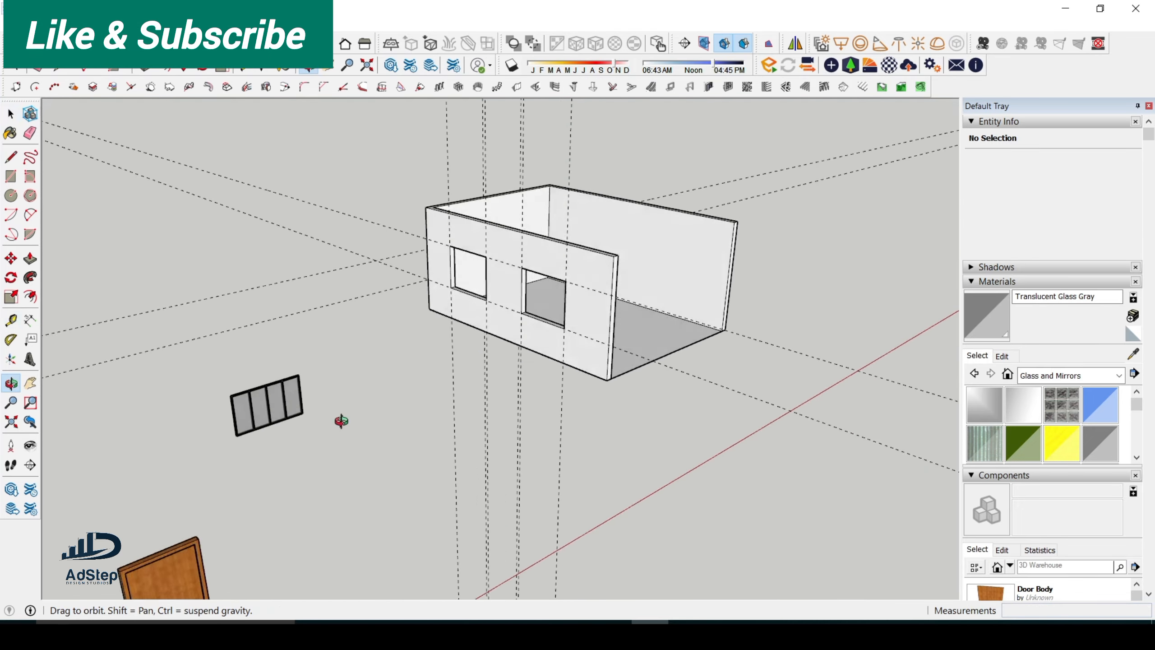
scroll(261, 394, "up", 5)
left_click(262, 394)
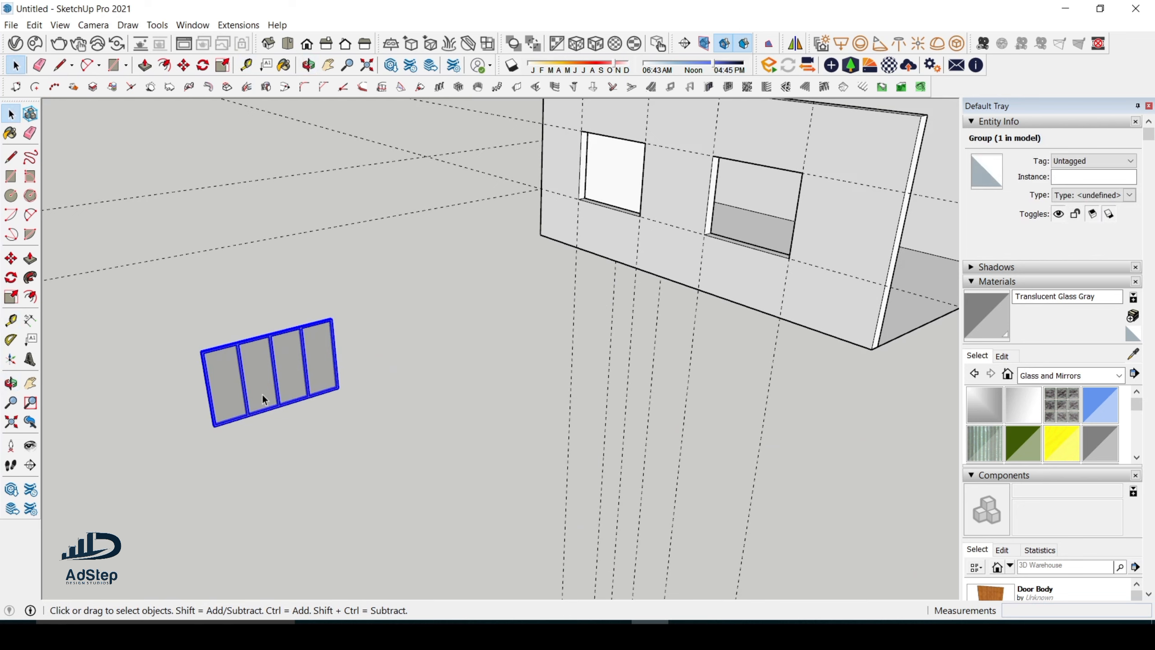
key("m")
left_click(267, 394, "ctrl")
scroll(264, 338, "down", 4)
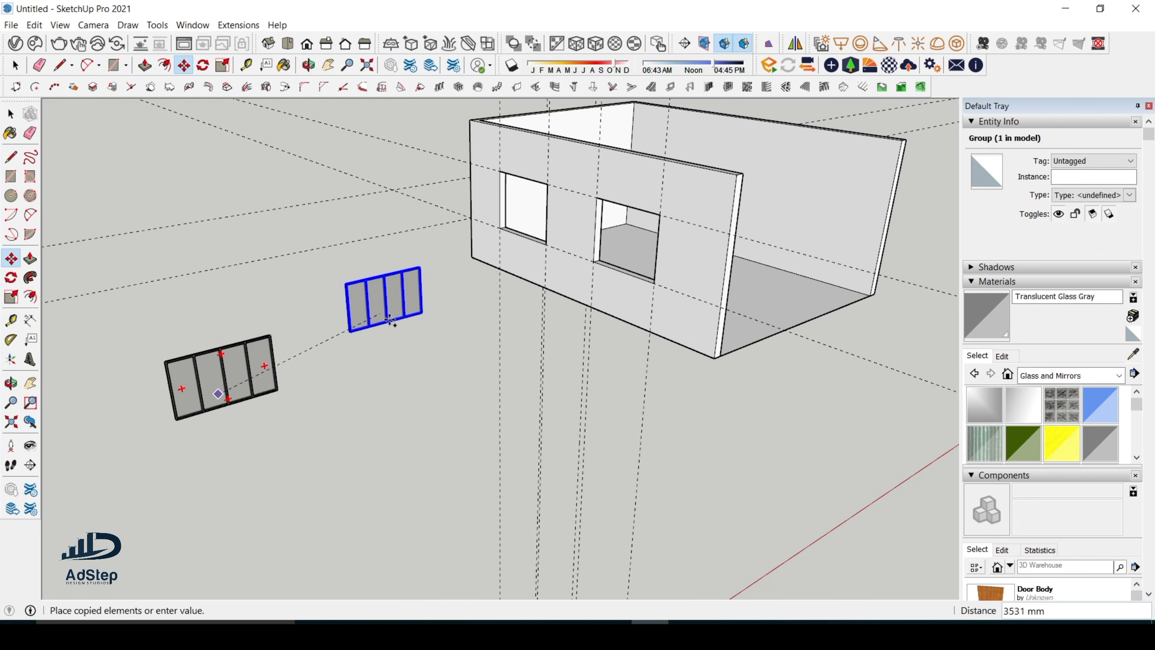
left_click(389, 319)
key("space")
Rotate the copied four-bay window 90 degrees about its bottom corner so it runs parallel to the long side wall
scroll(391, 318, "up", 4)
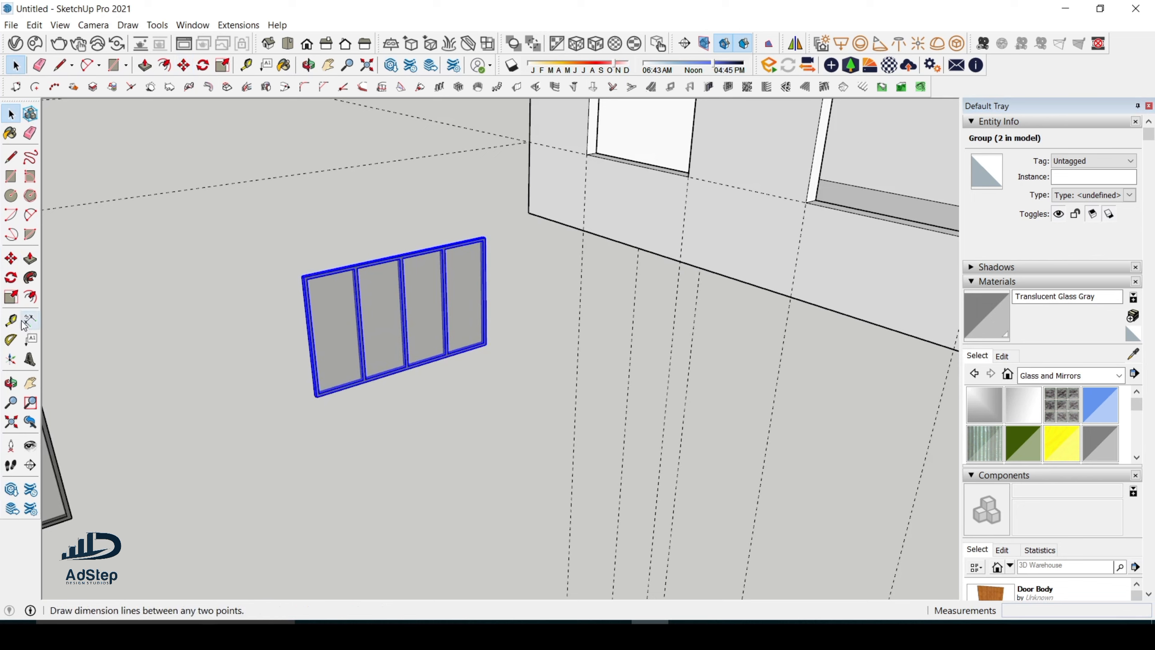
left_click(12, 279)
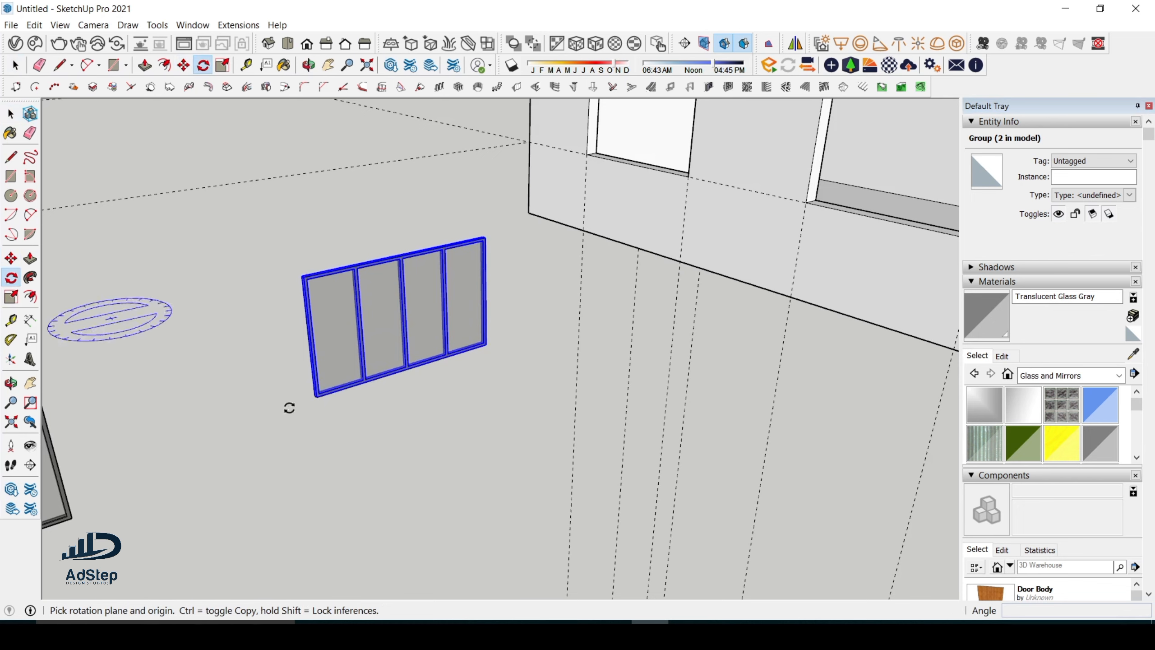
left_click(317, 395)
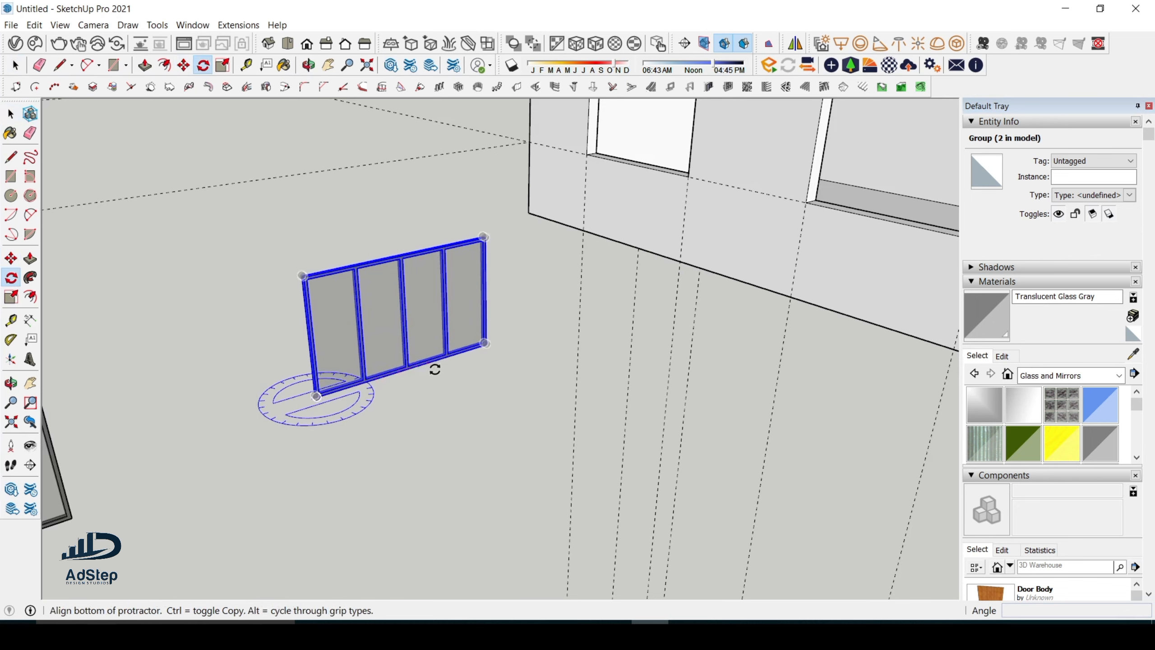
left_click(486, 344)
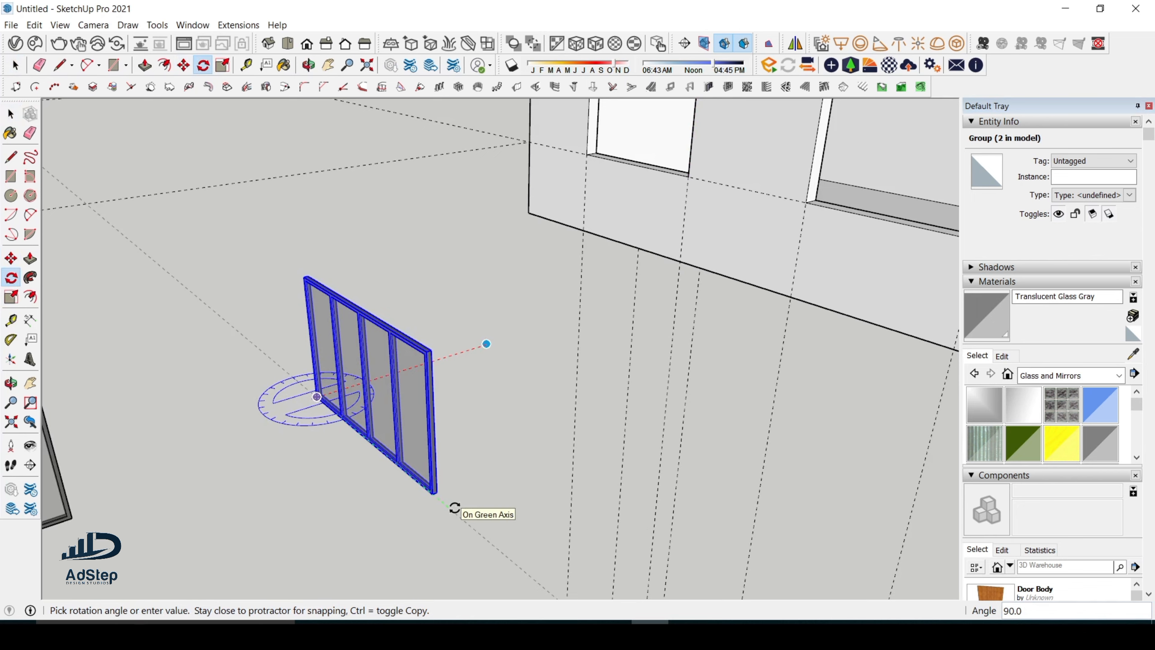
left_click(454, 507)
key("space")
Move the rotated window by its bottom corner into the first opening of the long side wall
scroll(436, 503, "up", 3)
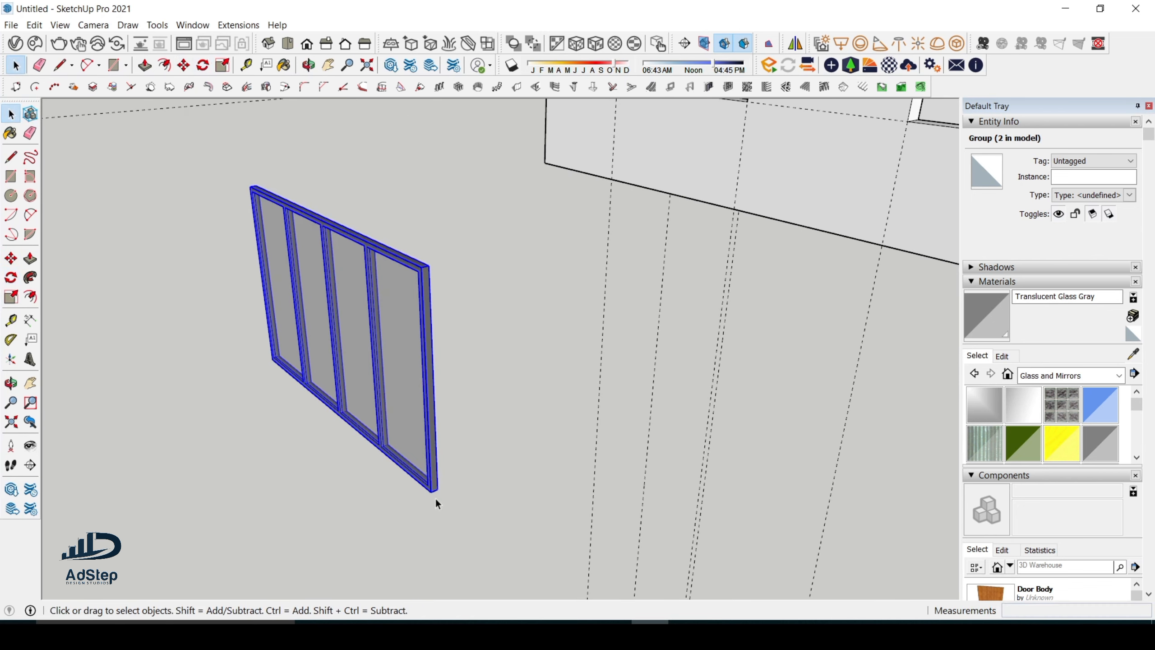
key("m")
left_click(432, 495)
scroll(459, 392, "down", 5)
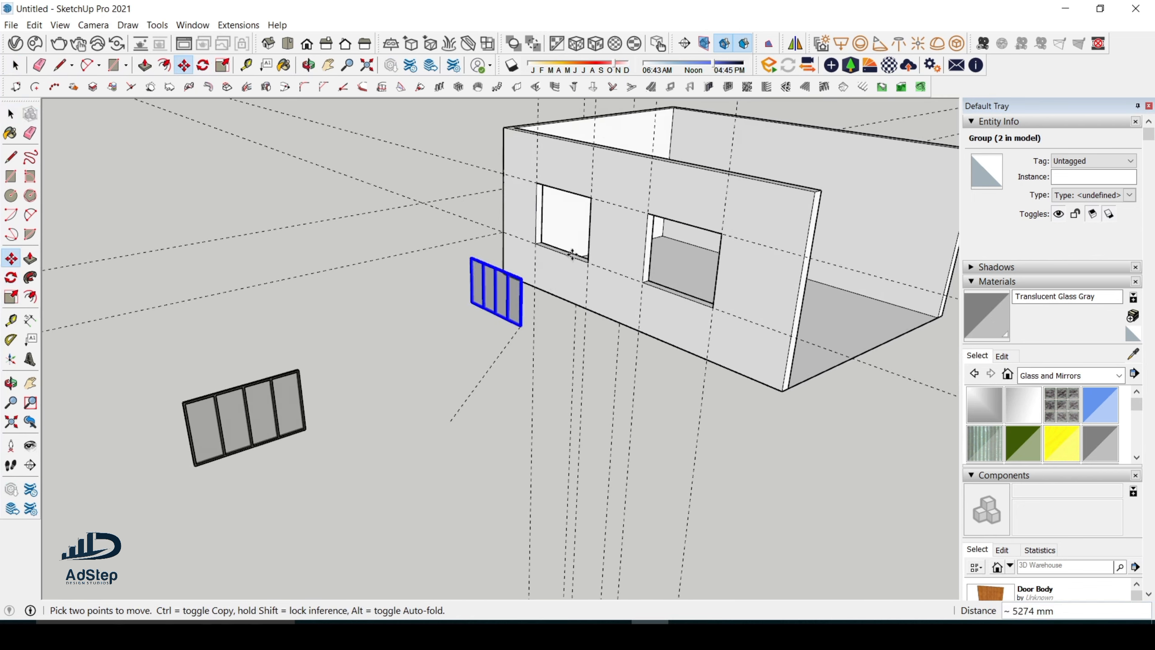
middle_click_drag(520, 325, 755, 286)
scroll(458, 203, "up", 3)
scroll(496, 232, "up", 5)
middle_click_drag(686, 340, 809, 359)
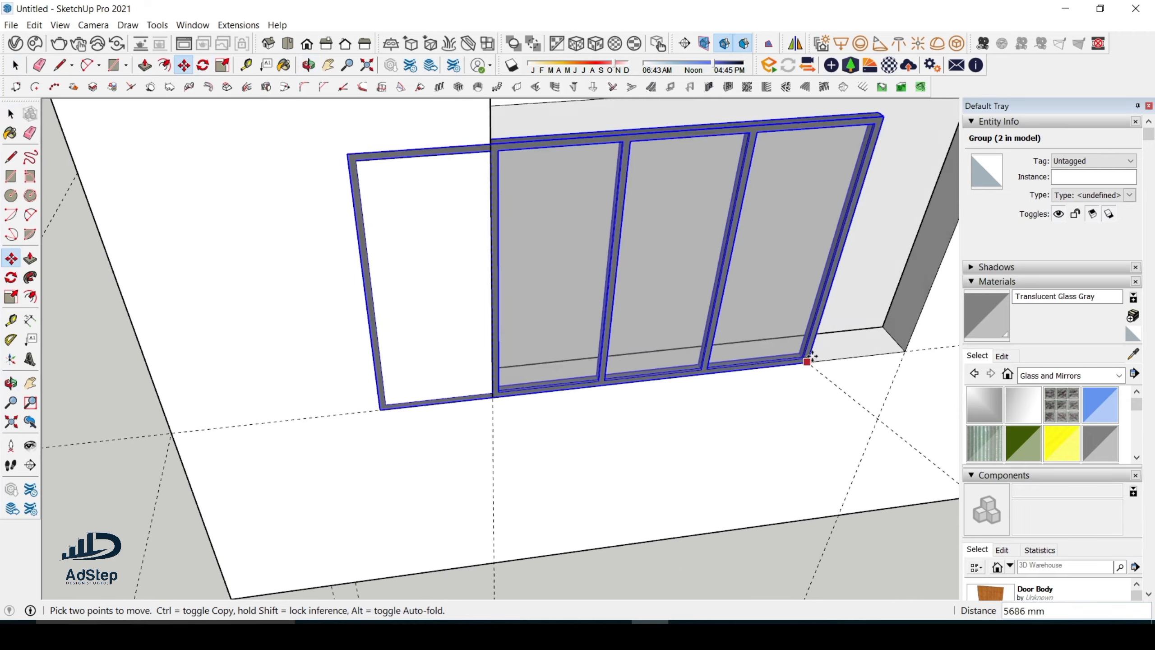
scroll(809, 357, "up", 1)
left_click(885, 344)
scroll(366, 426, "down", 5)
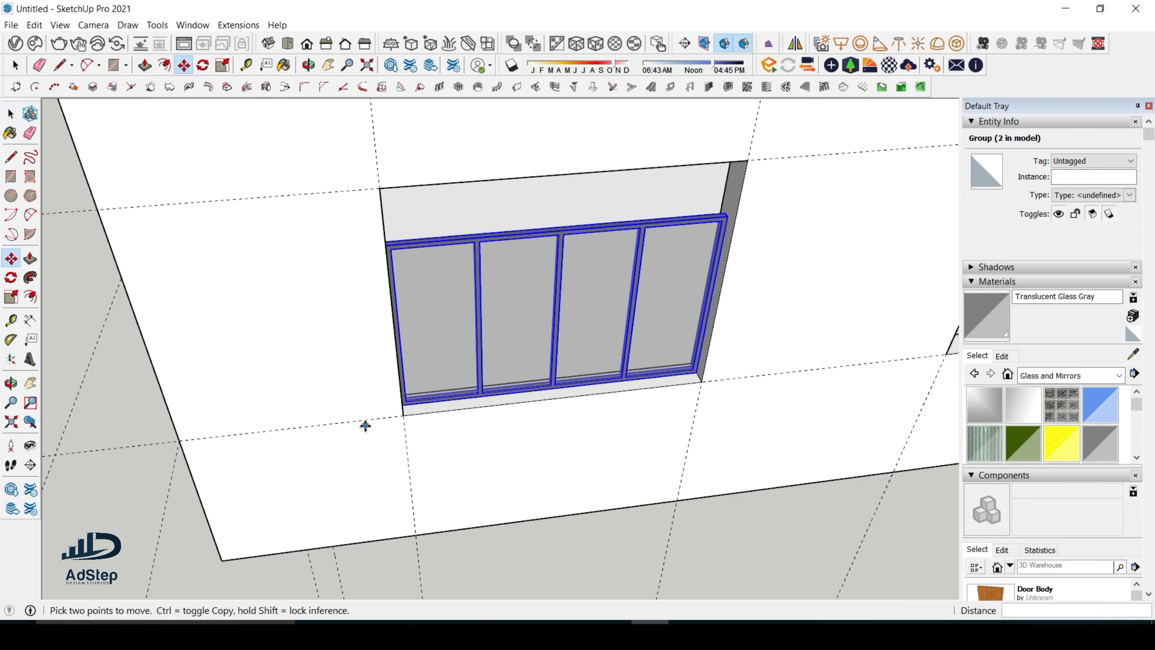
Push the top face of the first opening down 300 mm to meet the window frame
middle_click_drag(366, 426, 351, 351)
scroll(457, 160, "up", 3)
middle_click_drag(457, 160, 361, 91)
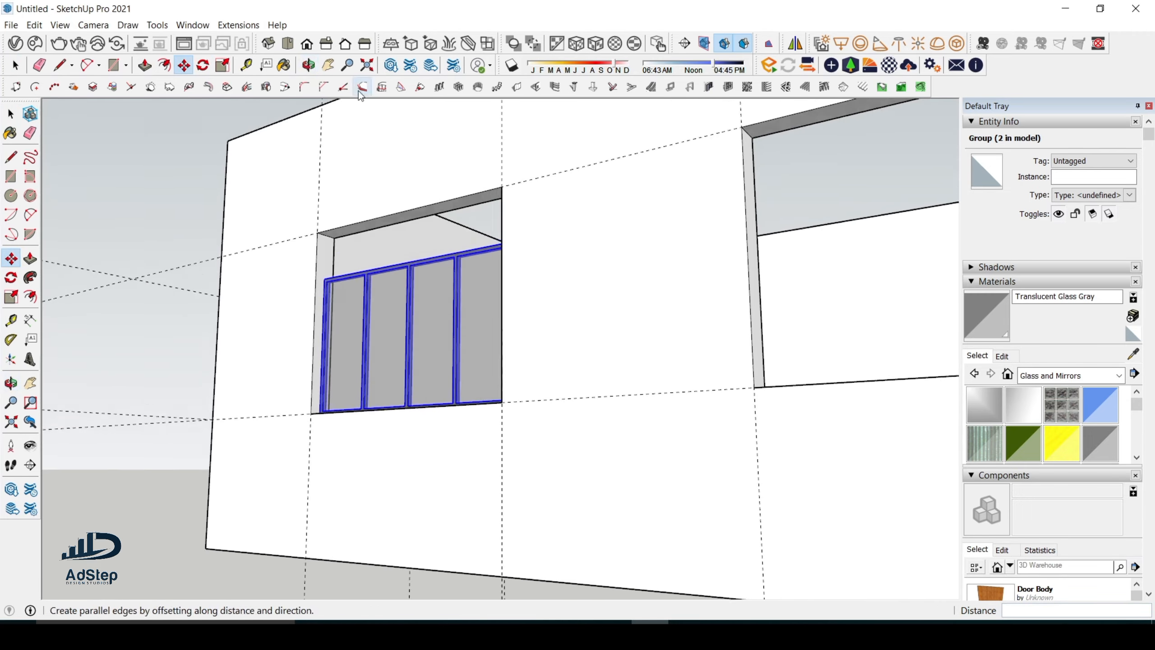
scroll(383, 186, "up", 3)
key("space")
key("p")
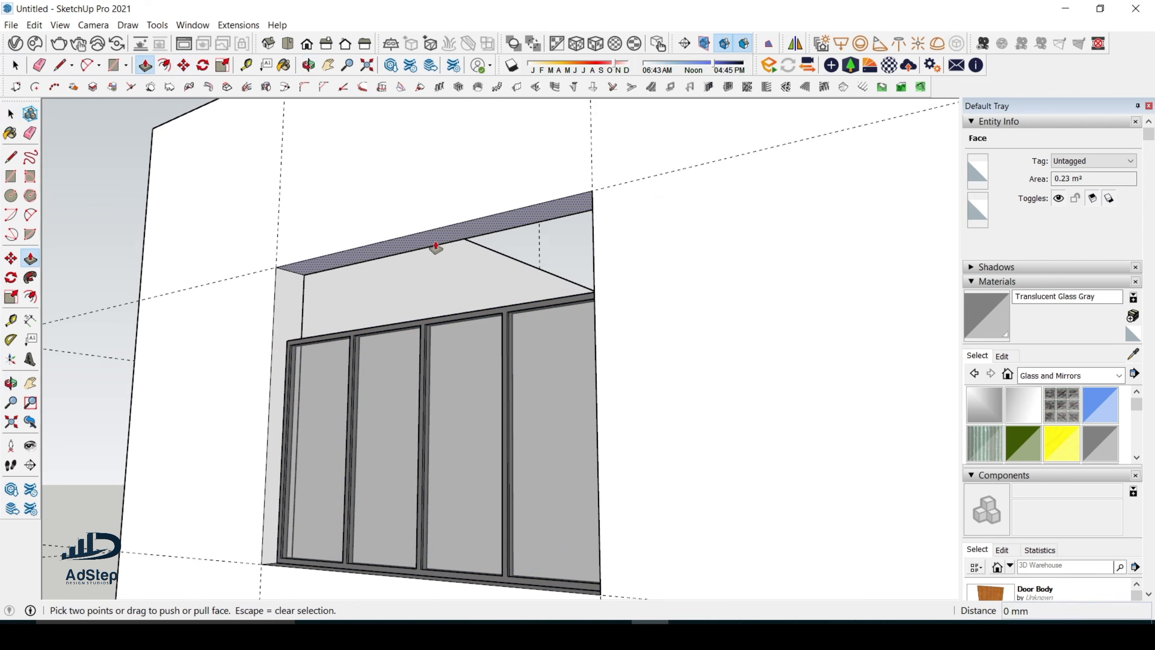
left_click(432, 245)
scroll(576, 299, "up", 3)
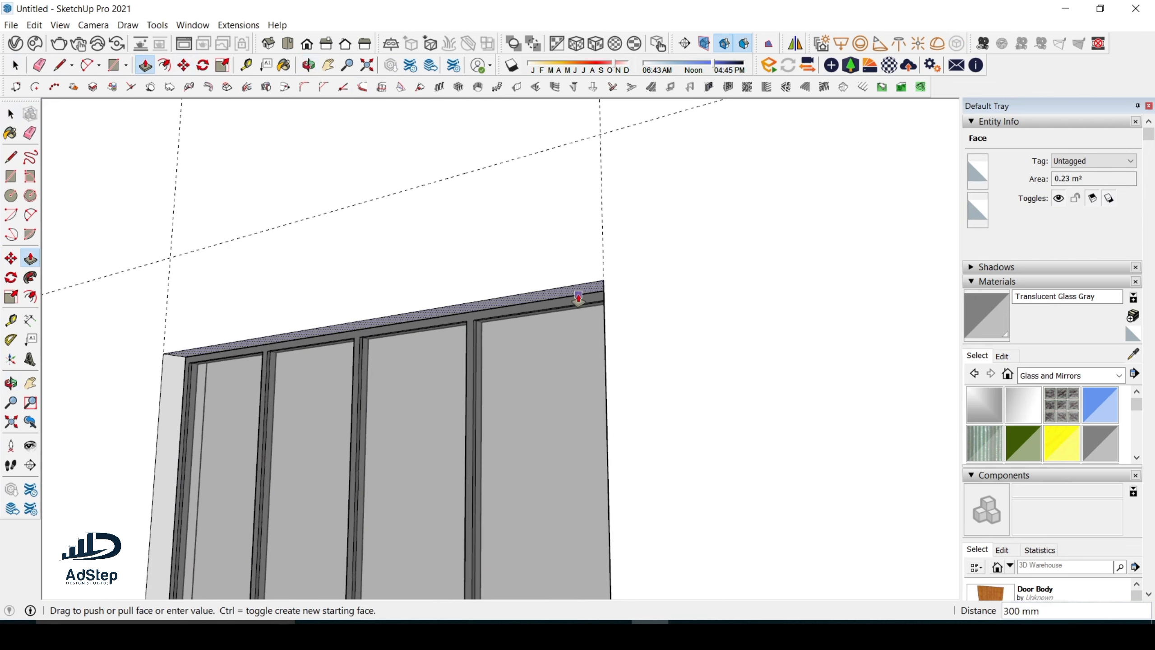
left_click(579, 299)
Copy the fitted window from the first opening's bottom corner to the matching corner of the second opening in the long side wall
scroll(363, 202, "down", 2)
scroll(336, 267, "down", 5)
middle_click_drag(338, 269, 364, 523)
key("space")
scroll(414, 312, "down", 2)
scroll(392, 409, "up", 3)
scroll(350, 368, "up", 3)
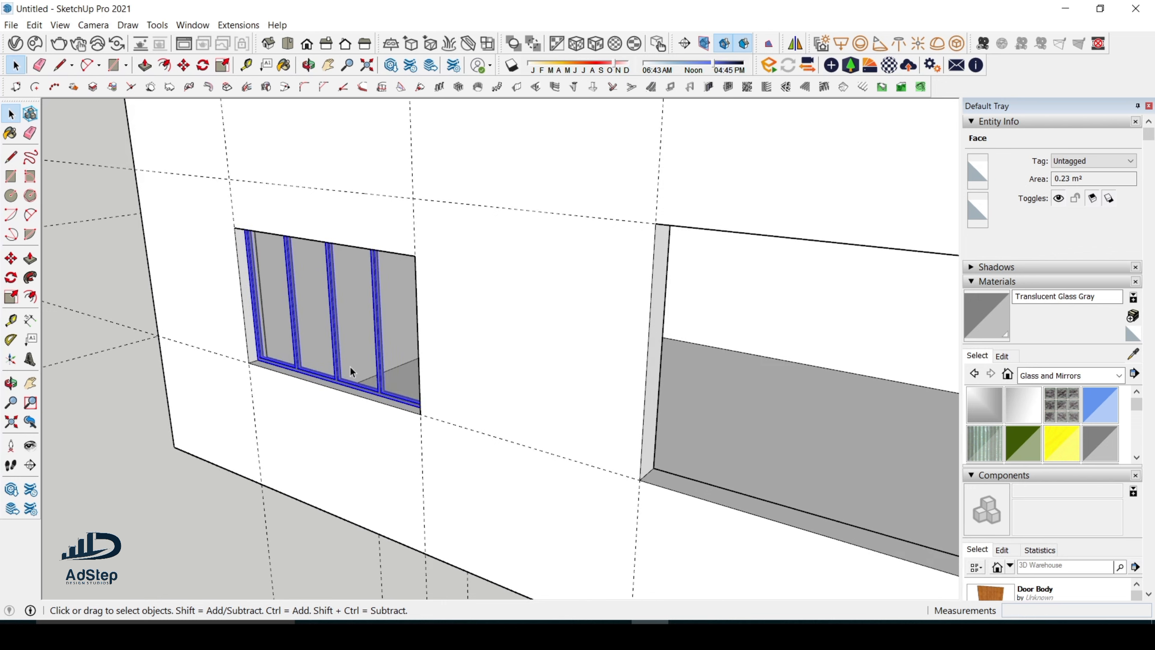
left_click(351, 369)
key("m")
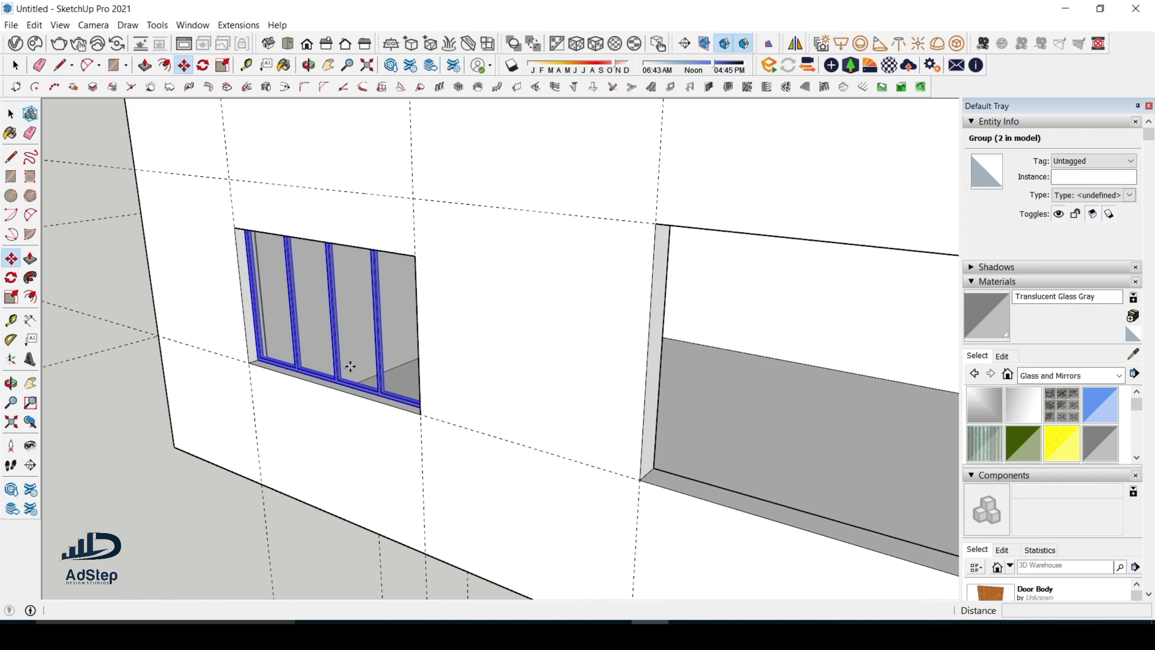
left_click(249, 363)
key("ctrl")
scroll(245, 359, "down", 3)
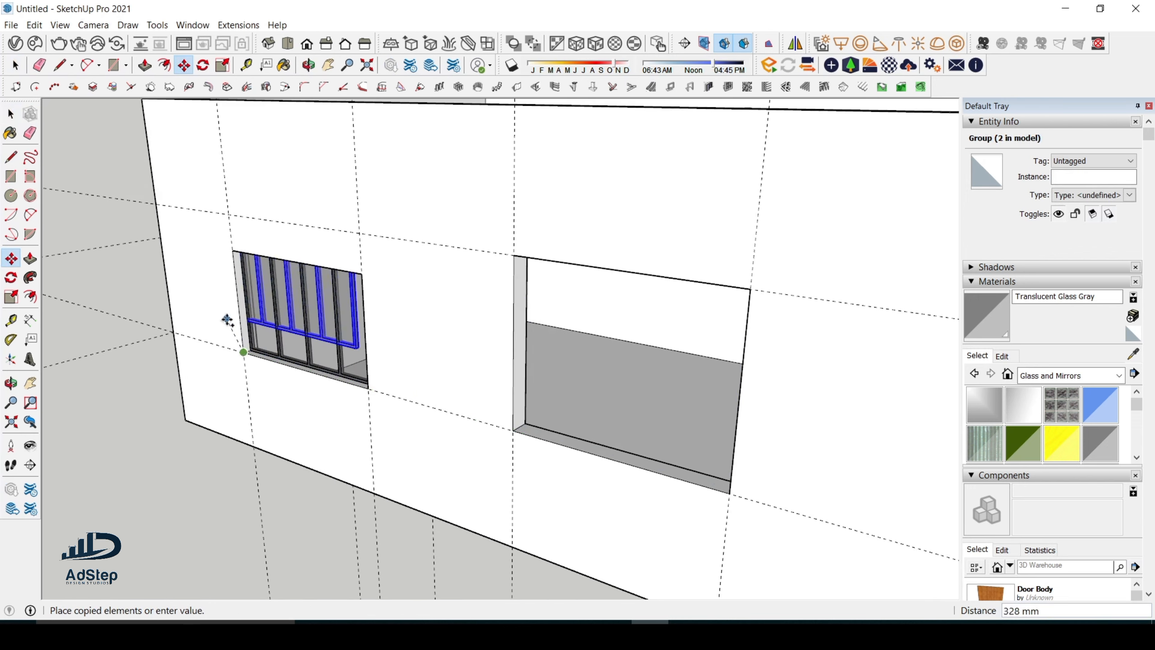
left_click(515, 432)
key("space")
Push the top face of the second opening down toward the top of its window frame
middle_click_drag(573, 354, 605, 251)
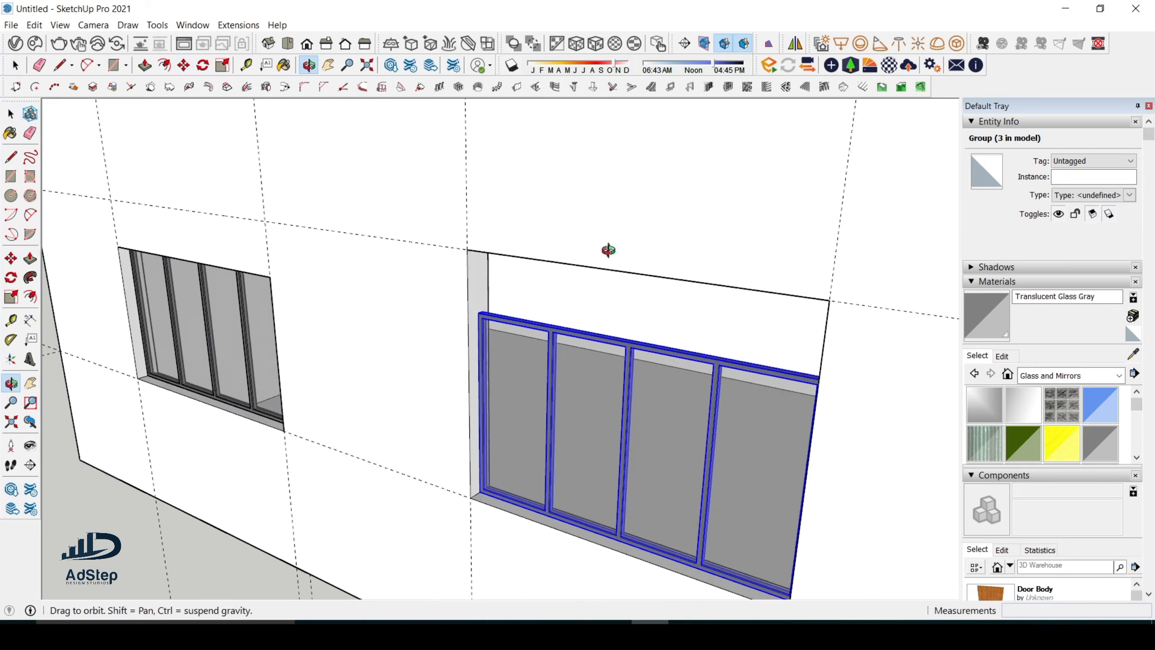
scroll(590, 168, "up", 5)
left_click(586, 218)
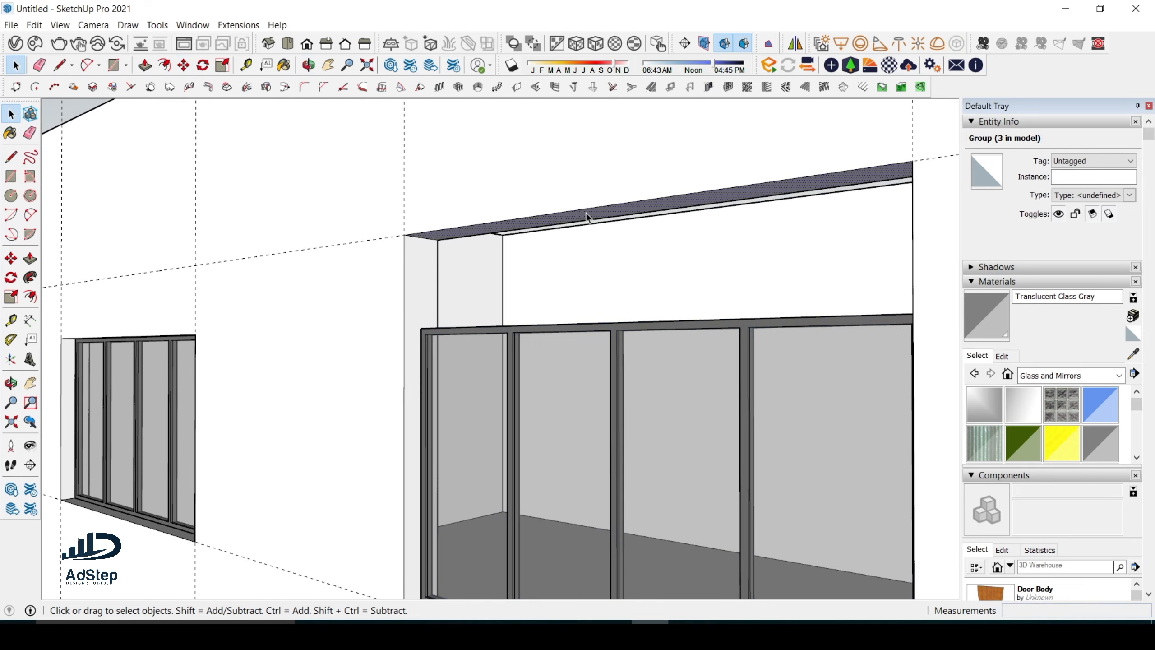
key("p")
left_click(577, 220)
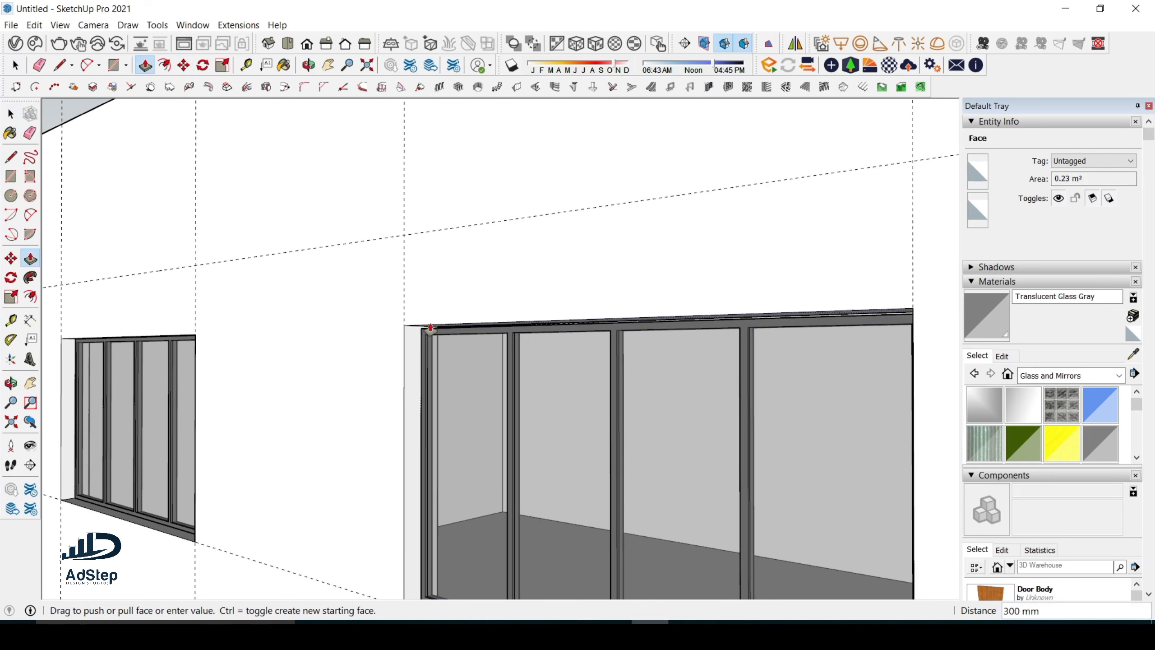
middle_click_drag(450, 319, 432, 276)
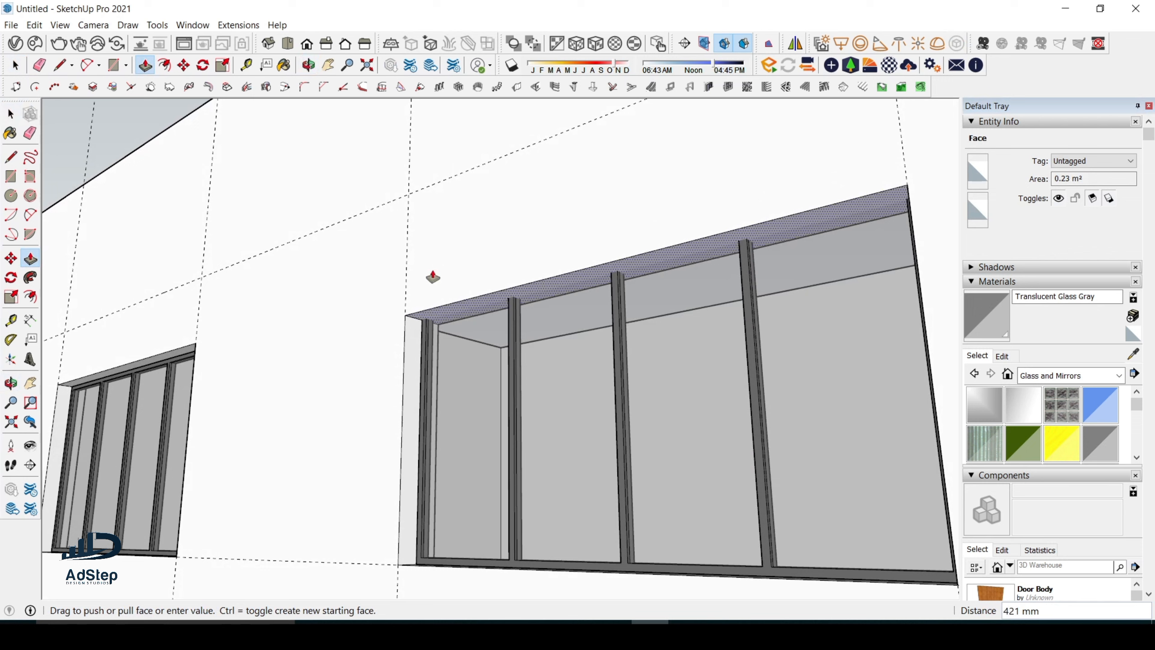
left_click(444, 227)
Adjust the second opening's top face in small pushes until it sits flush with the window frame's top corner
scroll(430, 269, "up", 5)
left_click(429, 278)
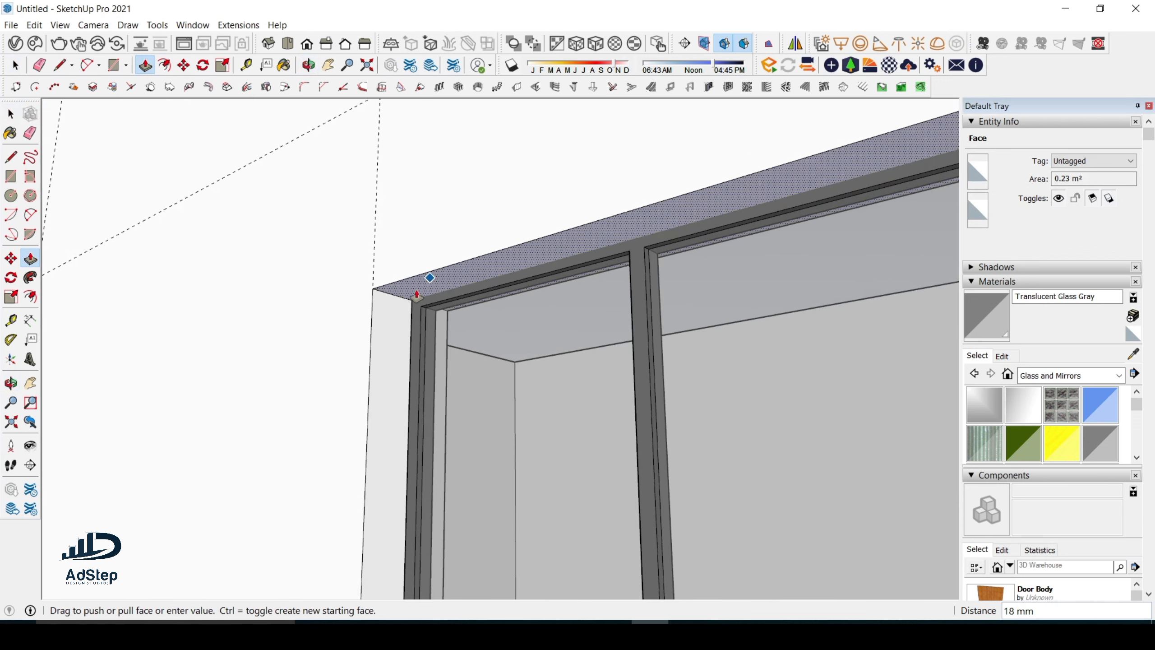
left_click(415, 282)
scroll(412, 285, "up", 3)
left_click(413, 286)
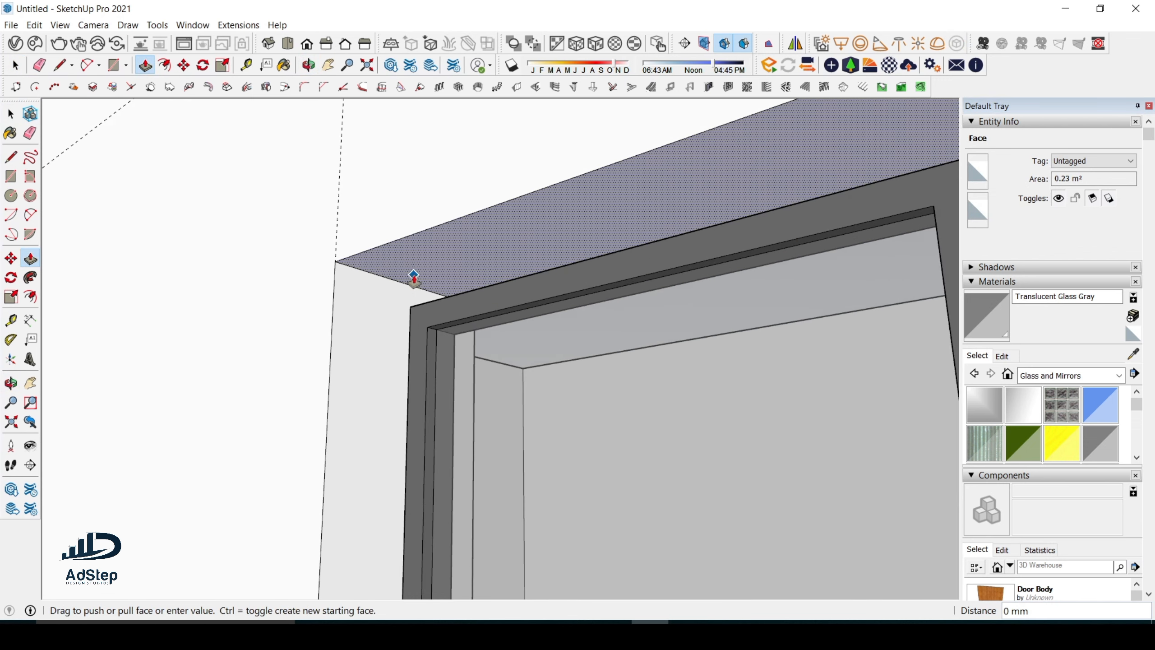
left_click(420, 291)
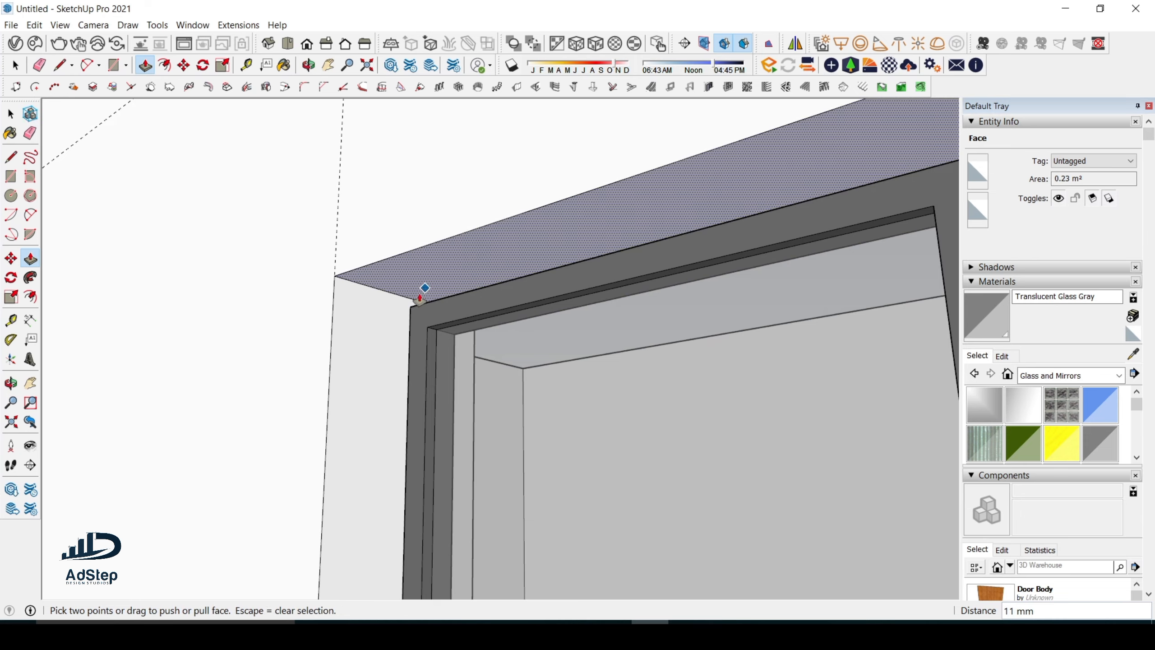
middle_click_drag(420, 291, 433, 269)
left_click(412, 301)
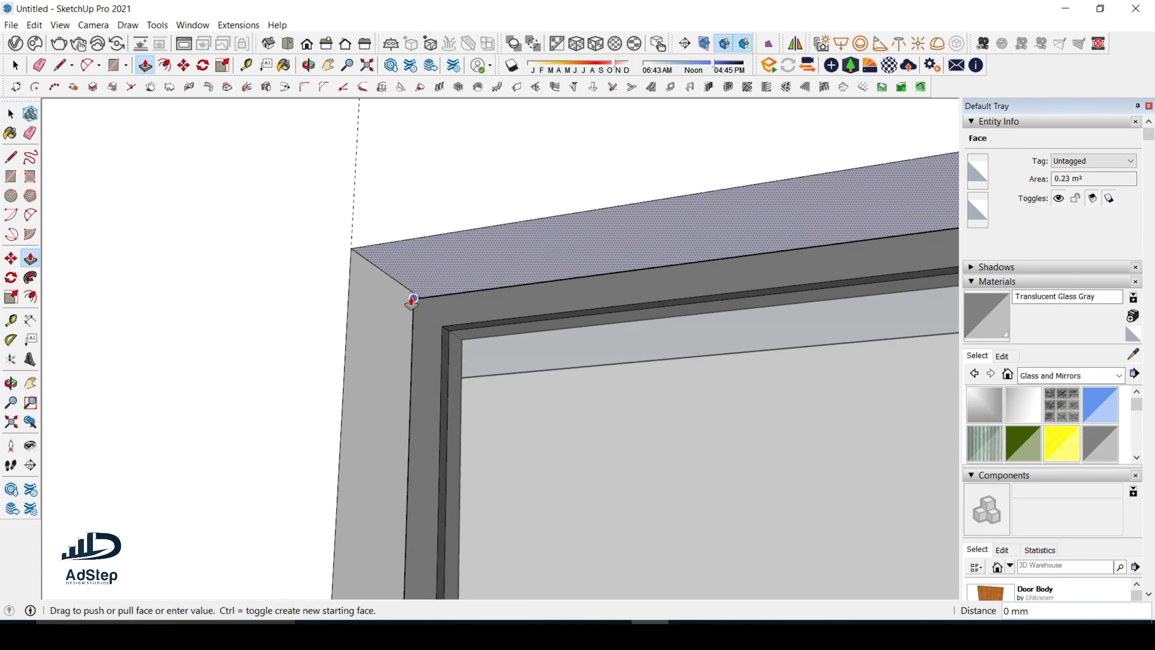
left_click(413, 300)
middle_click_drag(427, 305, 412, 295)
left_click(412, 295)
left_click(412, 295)
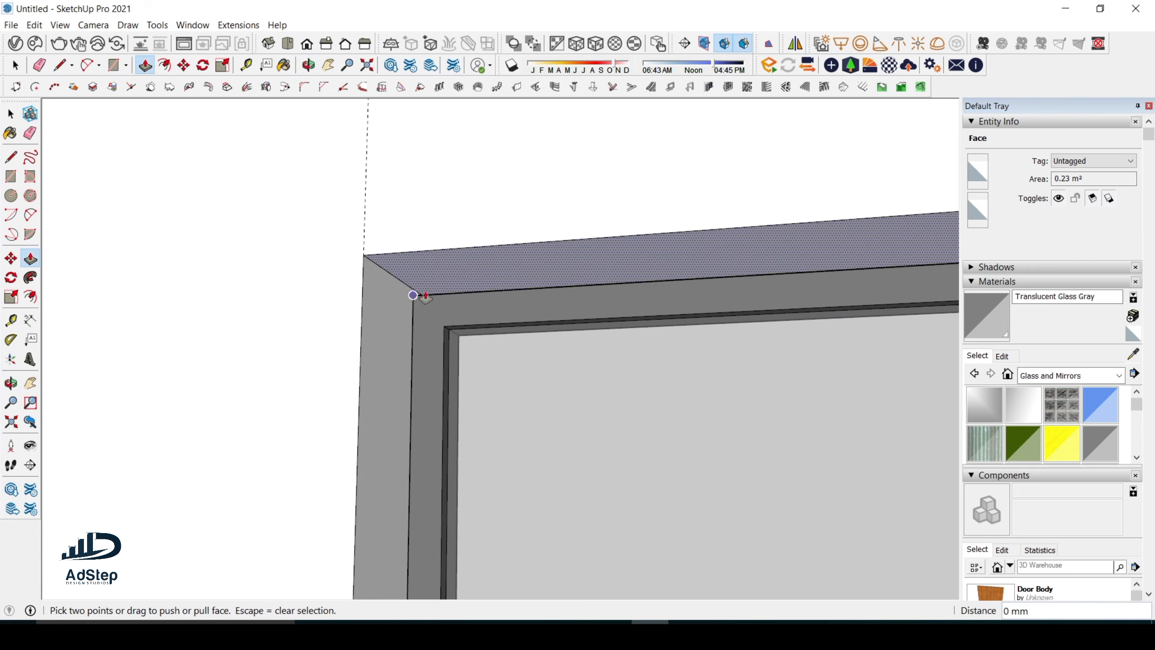
Push the rectangle on the adjacent wall 150 mm inward to cut the window opening through the wall
scroll(423, 296, "down", 6)
scroll(577, 276, "down", 4)
middle_click_drag(472, 297, 850, 379)
scroll(701, 283, "down", 2)
key("space")
scroll(411, 382, "up", 2)
left_click(420, 386)
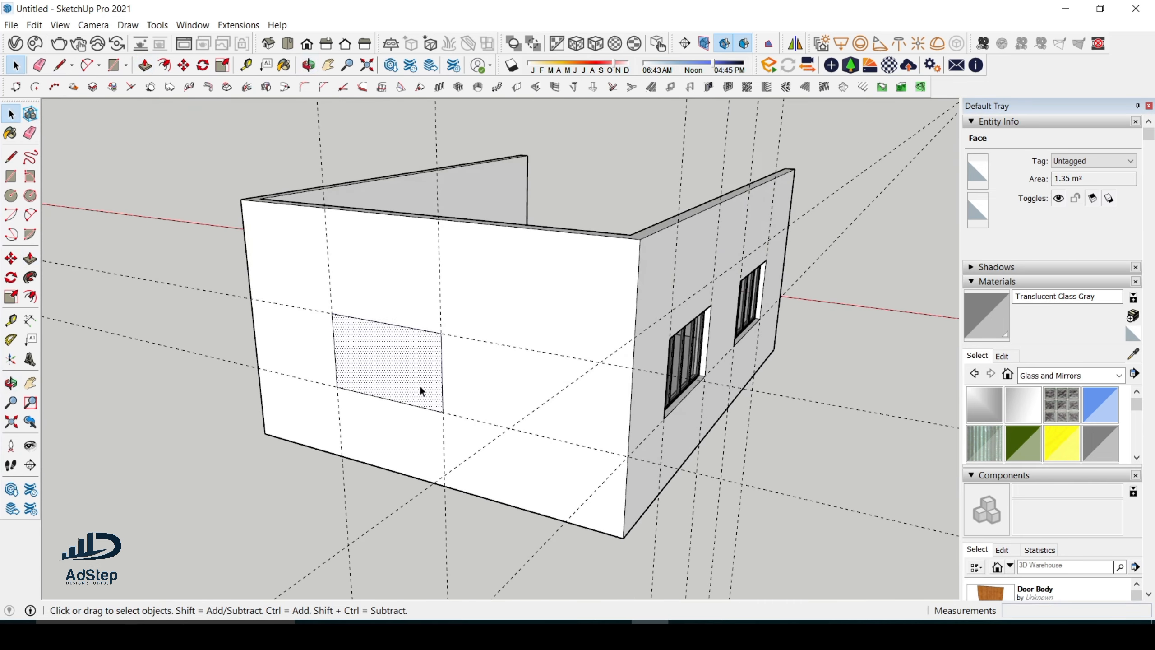
key("p")
double_click(419, 385)
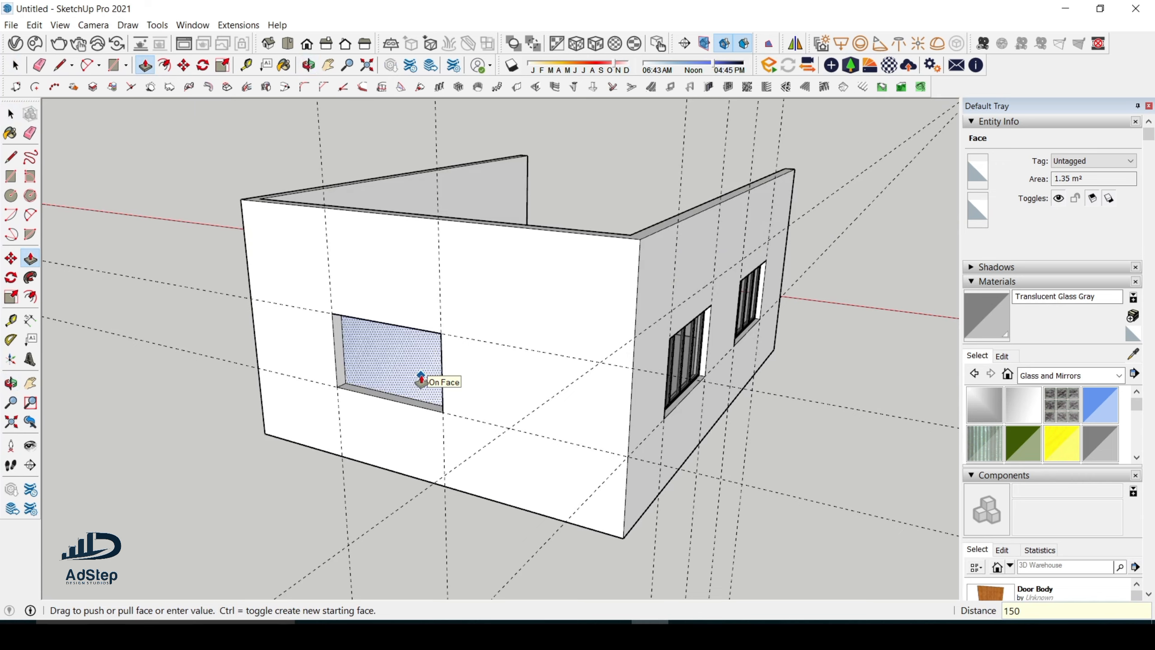
double_click(420, 380)
middle_click_drag(421, 380, 405, 418)
Copy a fitted window from the long side wall to the open area outside the adjacent wall
left_click(549, 397)
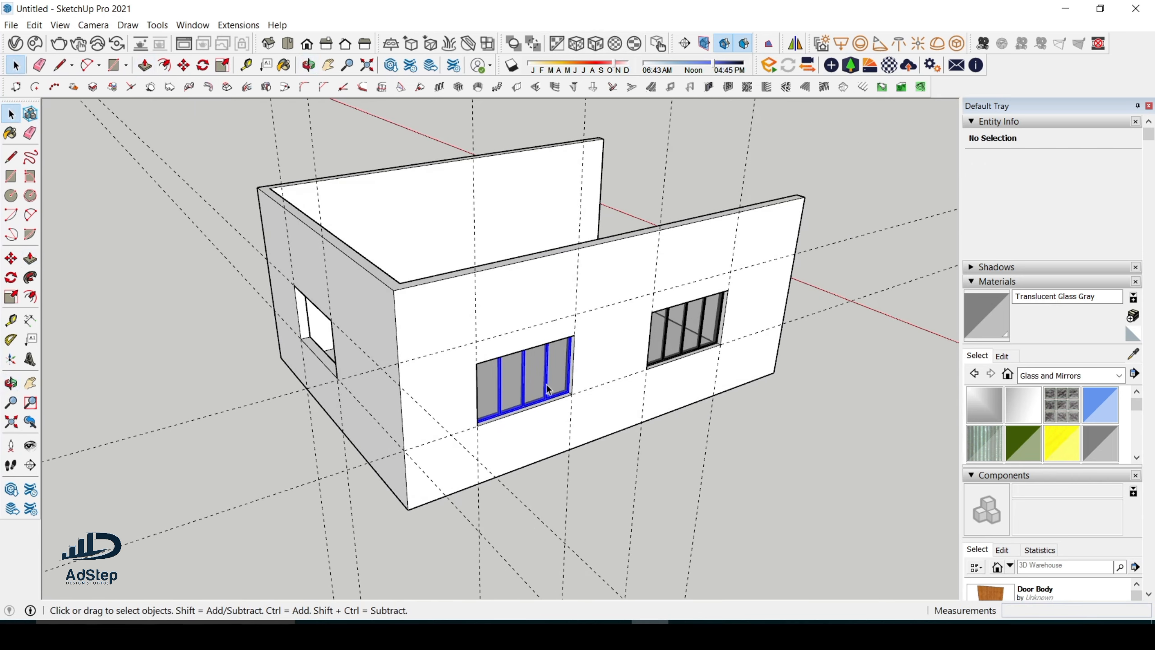
key("m")
key("ctrl")
left_click(545, 383)
scroll(646, 314, "down", 5)
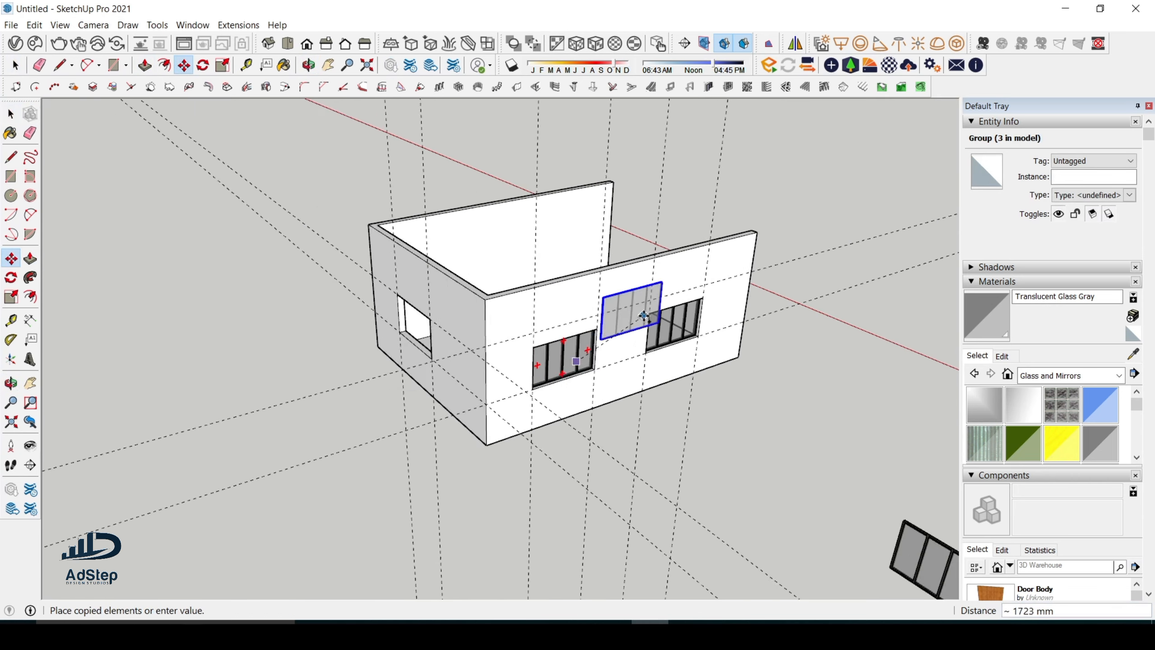
left_click(327, 373)
key("space")
Rotate the new window copy 90 degrees about its bottom corner to align it with the adjacent wall
scroll(159, 386, "up", 4)
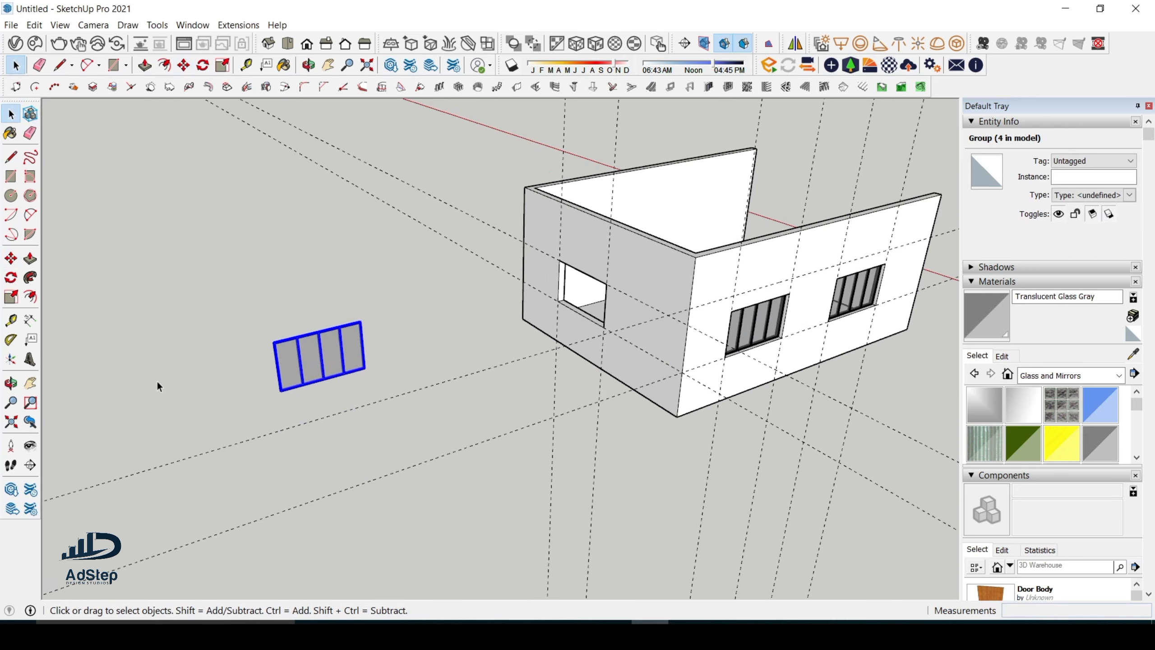
left_click(10, 277)
scroll(268, 395, "up", 3)
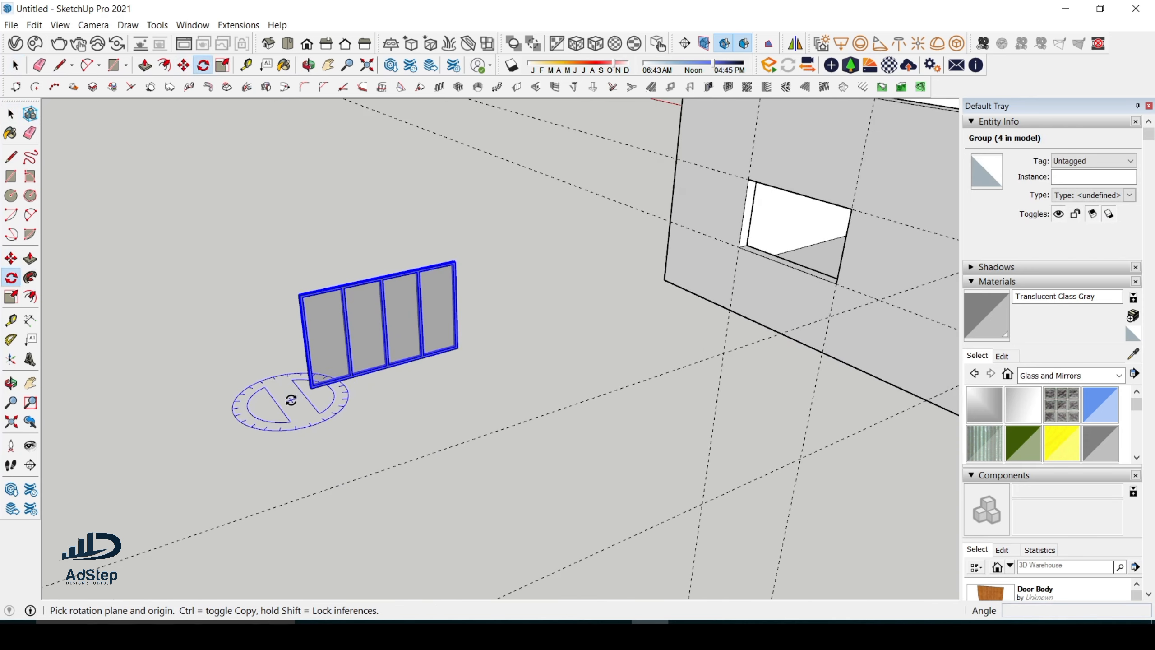
left_click(311, 387)
left_click(456, 347)
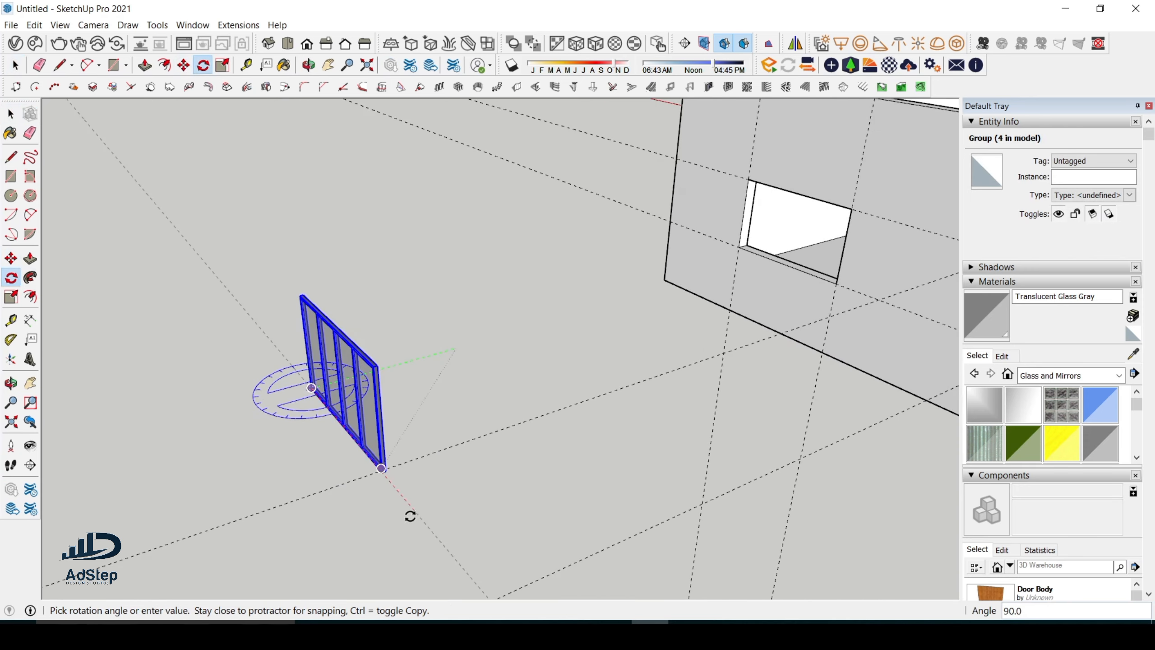
left_click(404, 513)
key("space")
Move the rotated window copy by its bottom corner into the opening of the adjacent wall
scroll(340, 428, "up", 3)
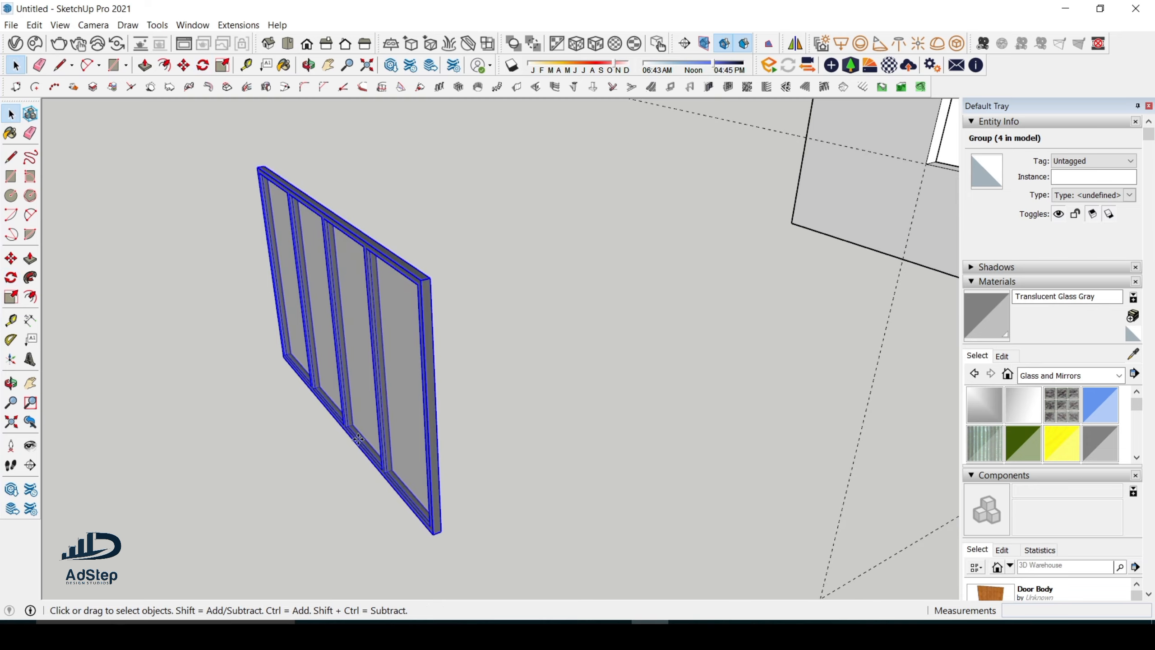
key("m")
left_click(433, 533)
scroll(409, 332, "down", 4)
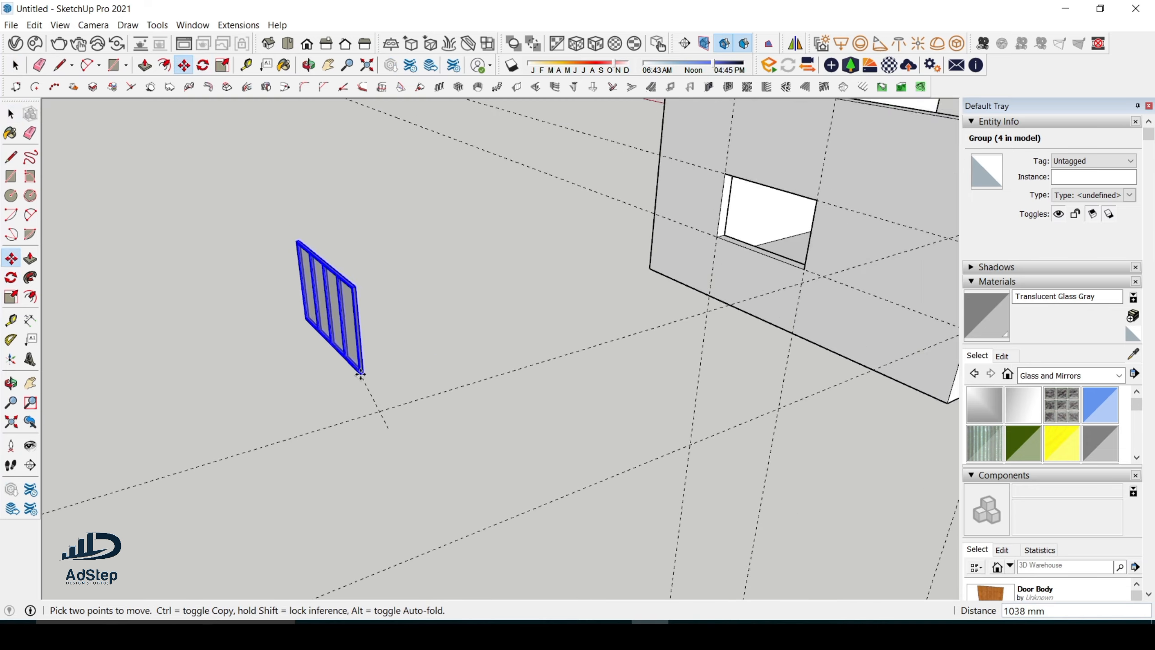
middle_click_drag(659, 256, 832, 291)
scroll(832, 291, "up", 2)
scroll(641, 244, "up", 4)
middle_click_drag(546, 264, 837, 319)
scroll(589, 231, "up", 2)
scroll(610, 222, "up", 3)
scroll(673, 263, "up", 5)
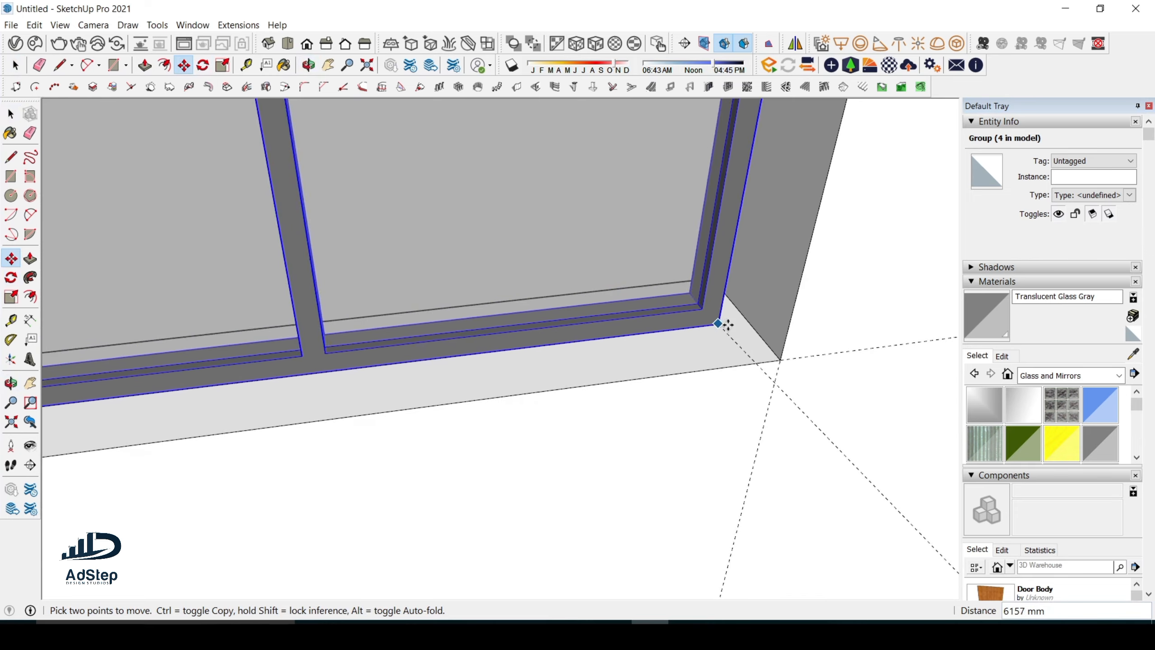
left_click(759, 335)
scroll(555, 395, "down", 10)
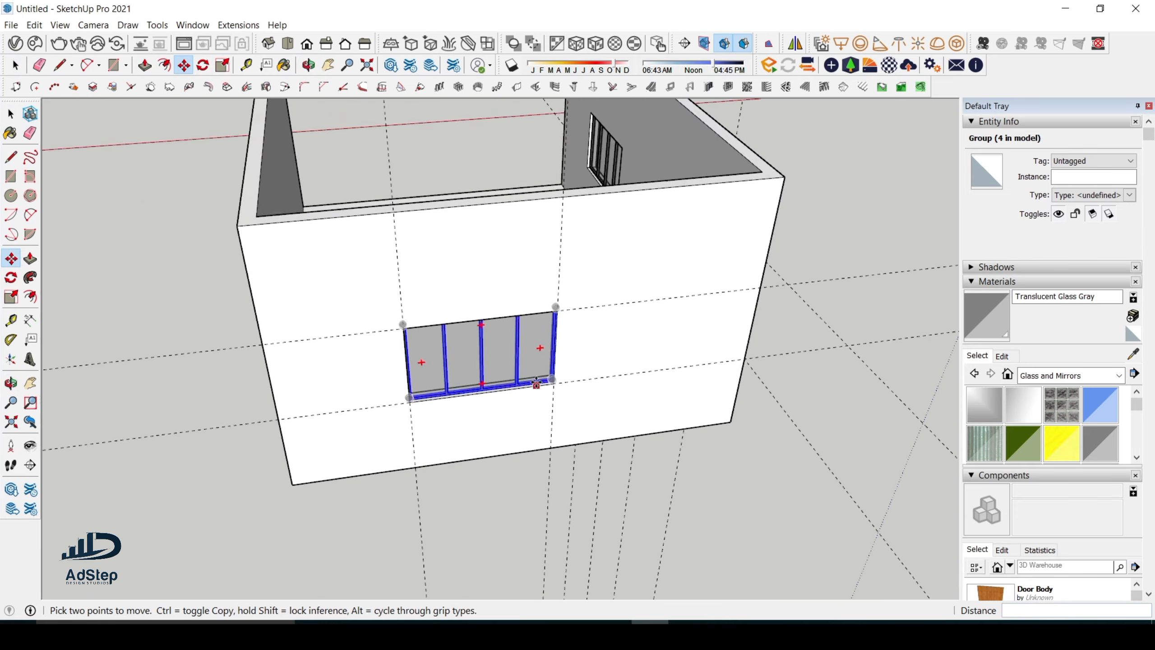
scroll(536, 383, "down", 2)
middle_click_drag(423, 391, 173, 364)
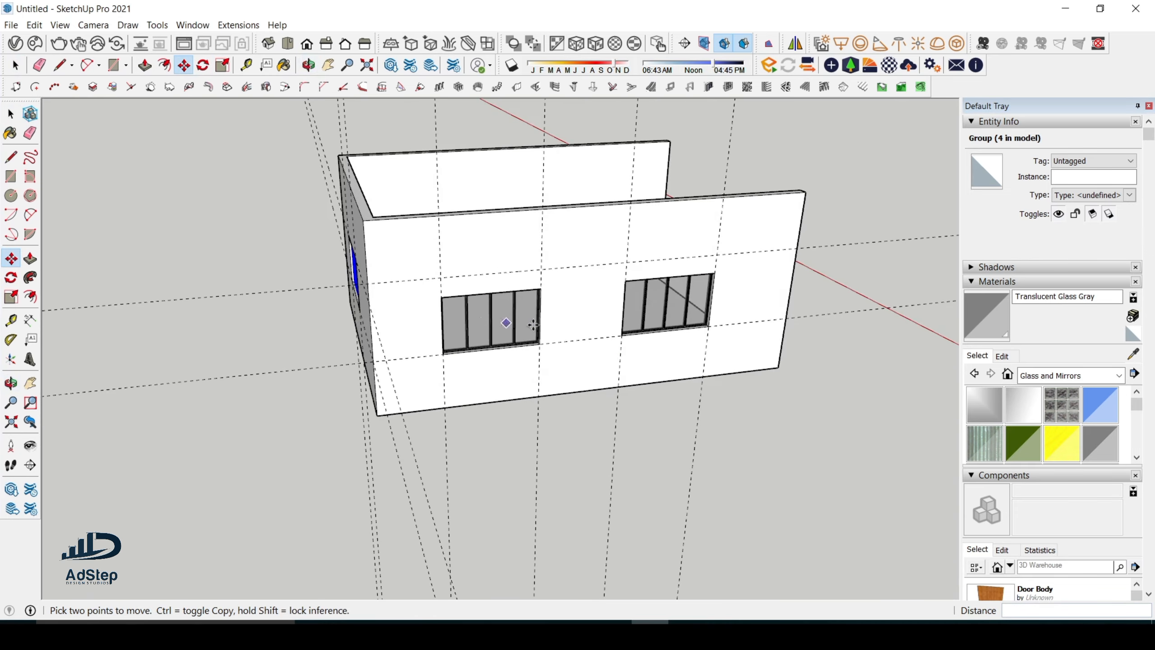
scroll(588, 336, "down", 1)
middle_click_drag(587, 336, 415, 323)
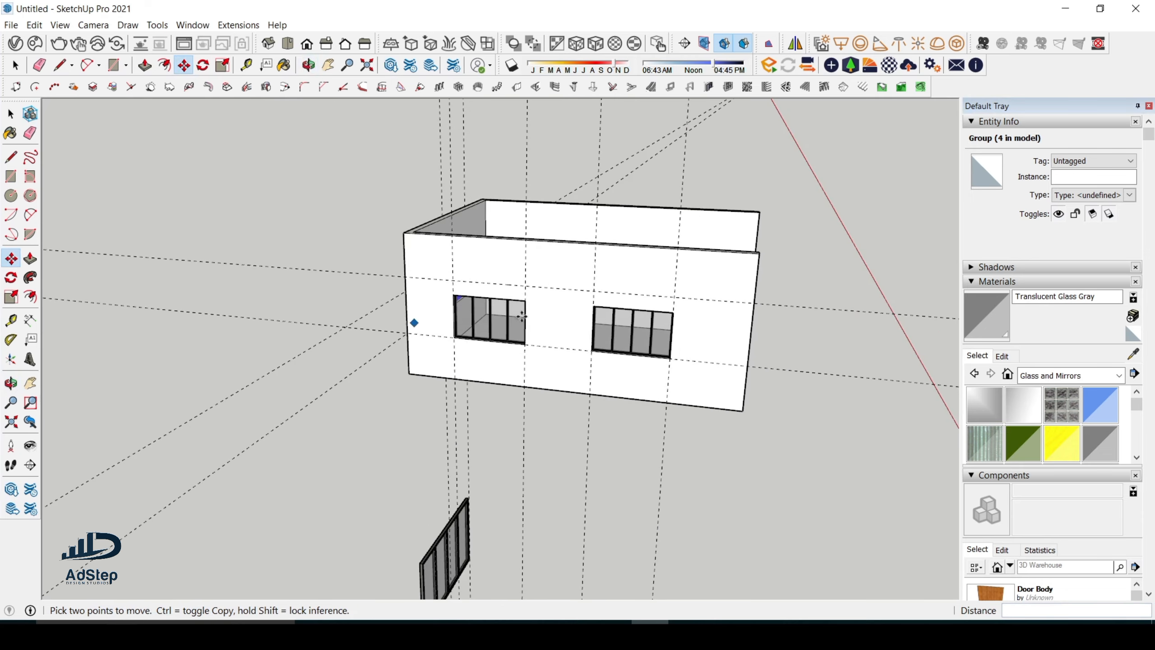